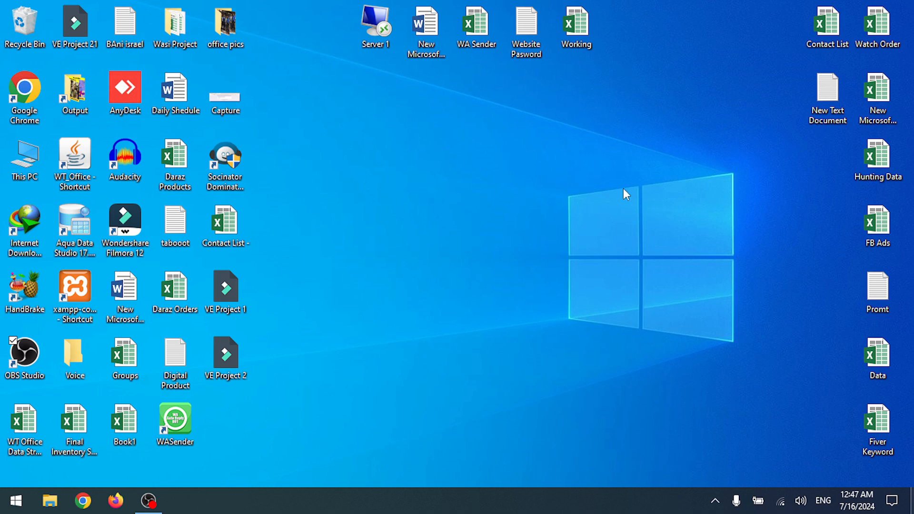
- Create a new Microsoft Word document on the desktop with the default name, open it, and dismiss the activation wizard
{"action": "right_click", "coordinate": [366, 165]}
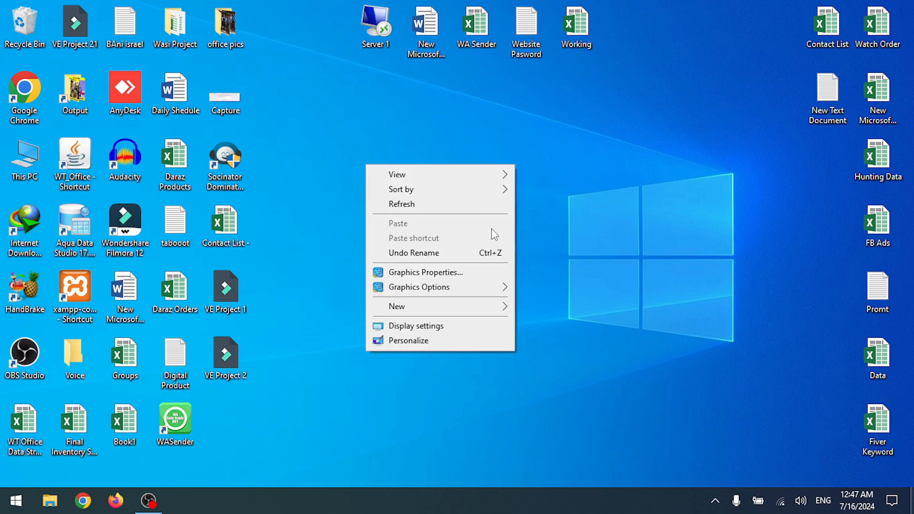
{"action": "mouse_move", "coordinate": [500, 310]}
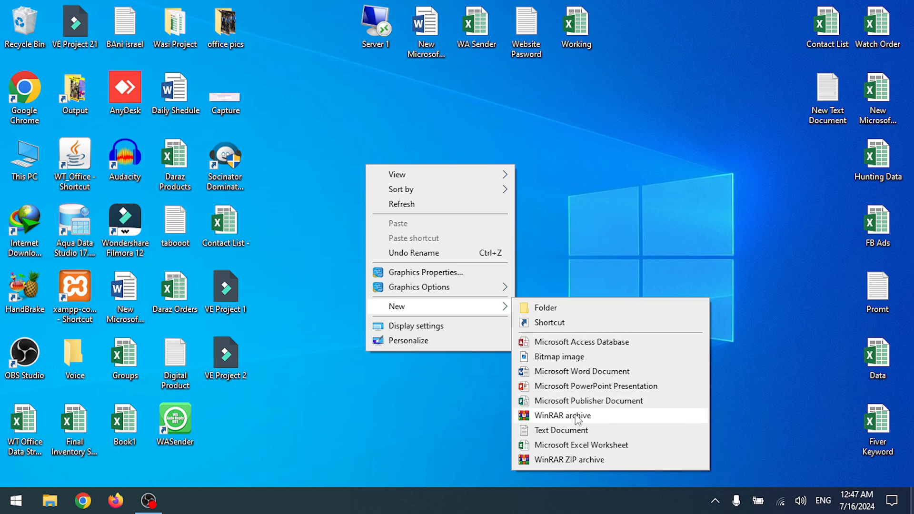
{"action": "left_click", "coordinate": [555, 372]}
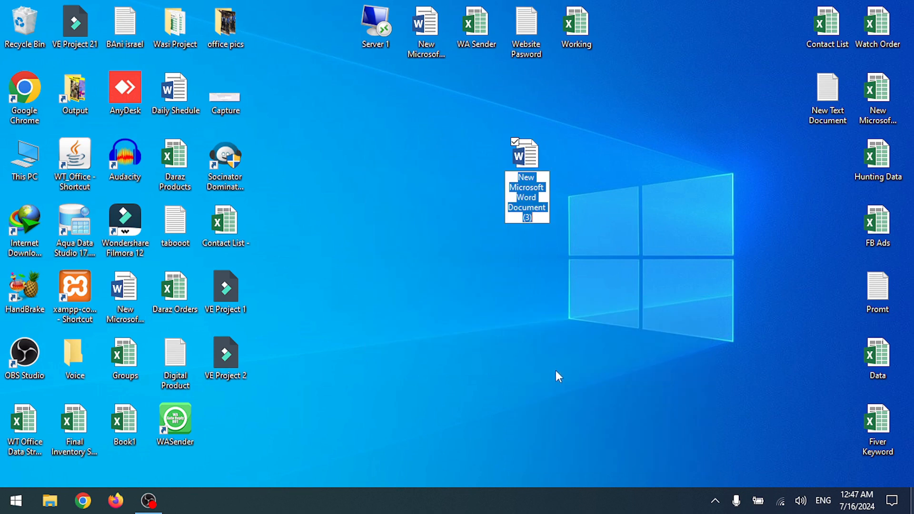
{"action": "key", "text": "Return"}
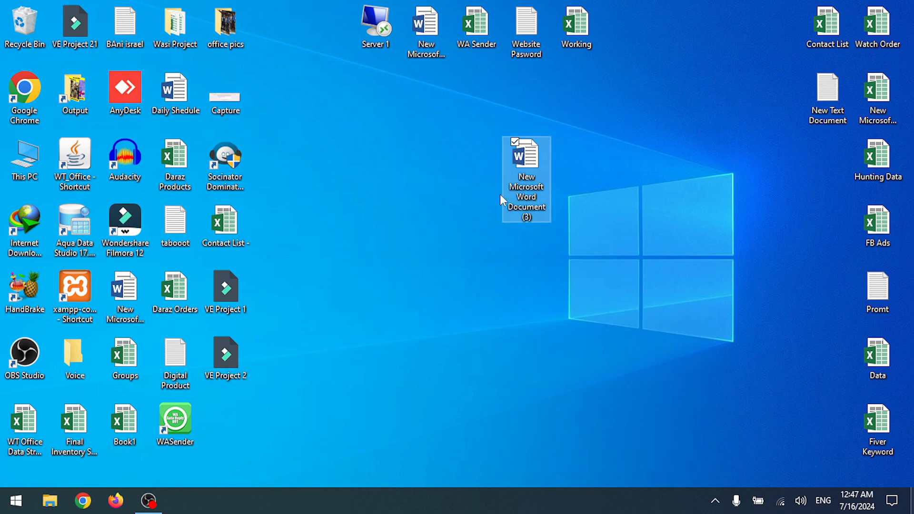
{"action": "double_click", "coordinate": [534, 174]}
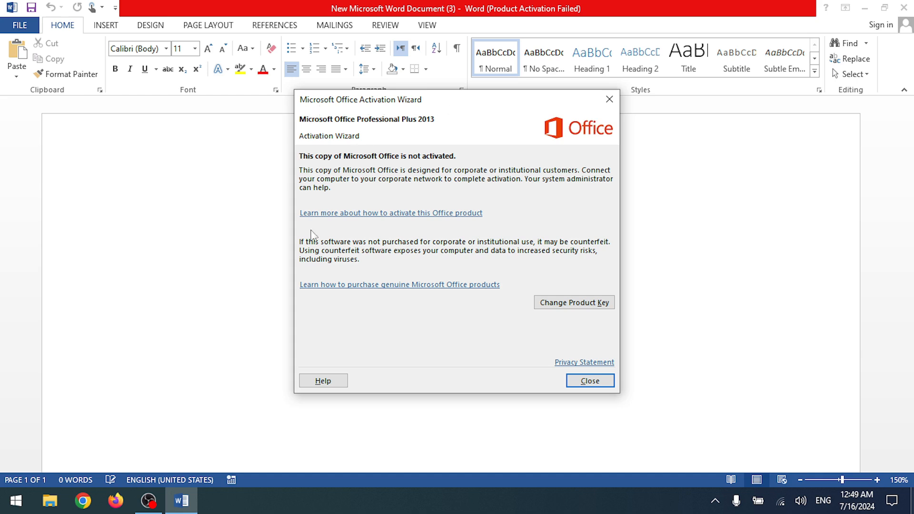
{"action": "left_click", "coordinate": [590, 380]}
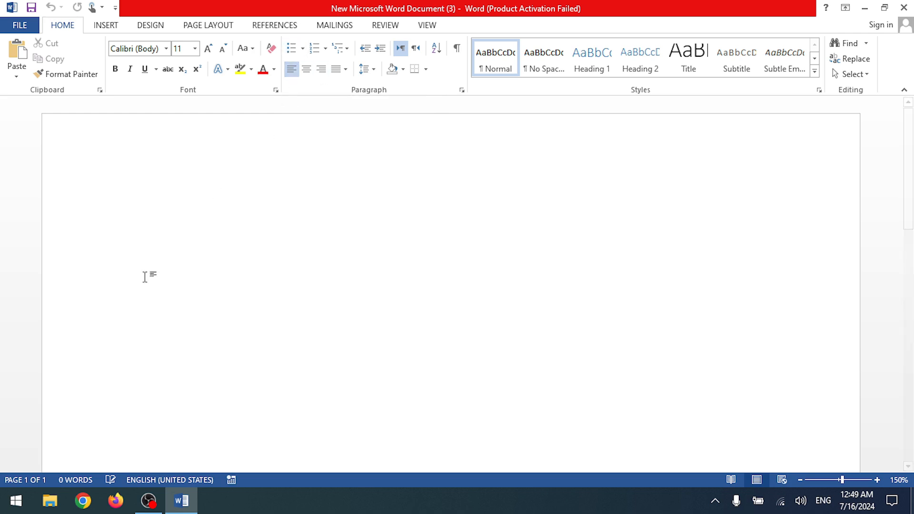
- Enter Apple, Mango, Banana and Graps on four separate lines
{"action": "type", "text": "Apple"}
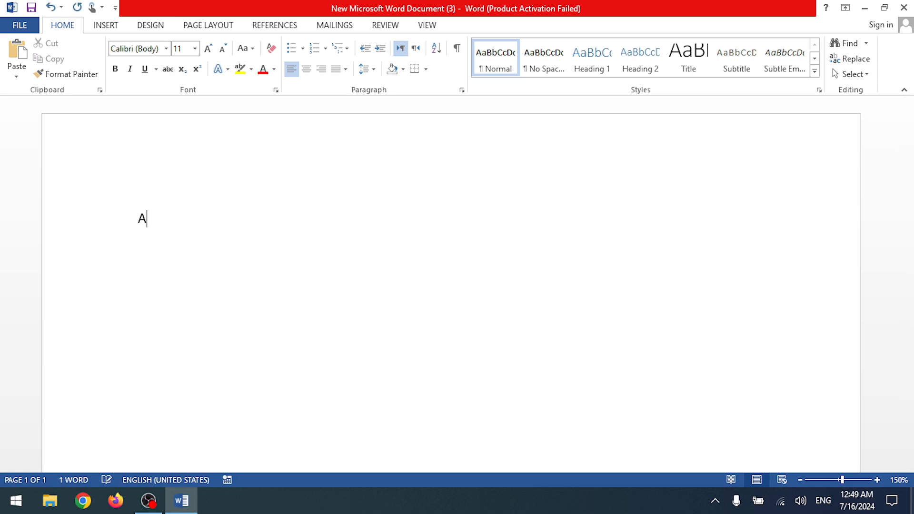
{"action": "key", "text": "Return"}
{"action": "type", "text": "Mango"}
{"action": "key", "text": "Return"}
{"action": "type", "text": "Banana "}
{"action": "type", "text": "Graps"}
{"action": "key", "text": "Return"}
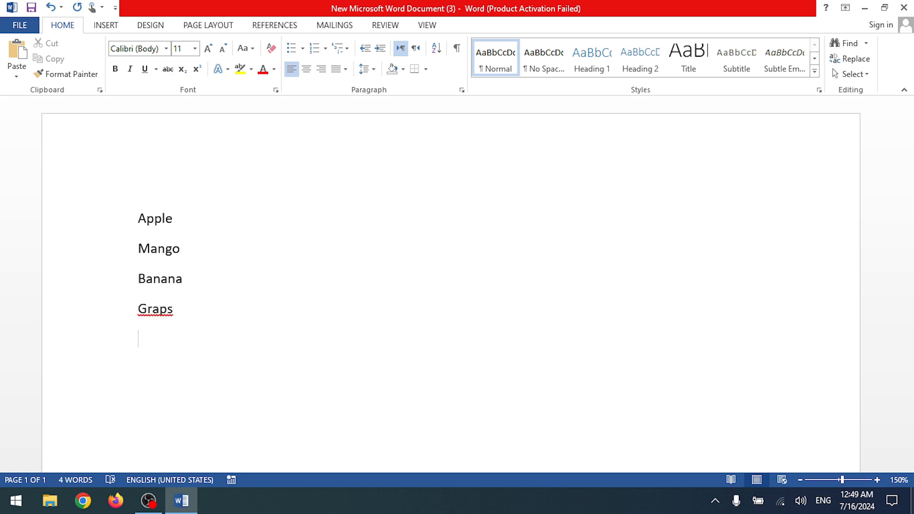
- Replace the misspelled word Graps with the spelling suggestion Grasp
{"action": "right_click", "coordinate": [147, 309]}
{"action": "left_click", "coordinate": [103, 333]}
{"action": "right_click", "coordinate": [165, 316]}
{"action": "left_click", "coordinate": [143, 311]}
- Format all four fruit lines as a bulleted list with round bullets
{"action": "left_click_drag", "start_coordinate": [138, 222], "coordinate": [175, 332]}
{"action": "left_click", "coordinate": [173, 312]}
{"action": "key", "text": "ctrl+Home"}
{"action": "key", "text": "ctrl+a"}
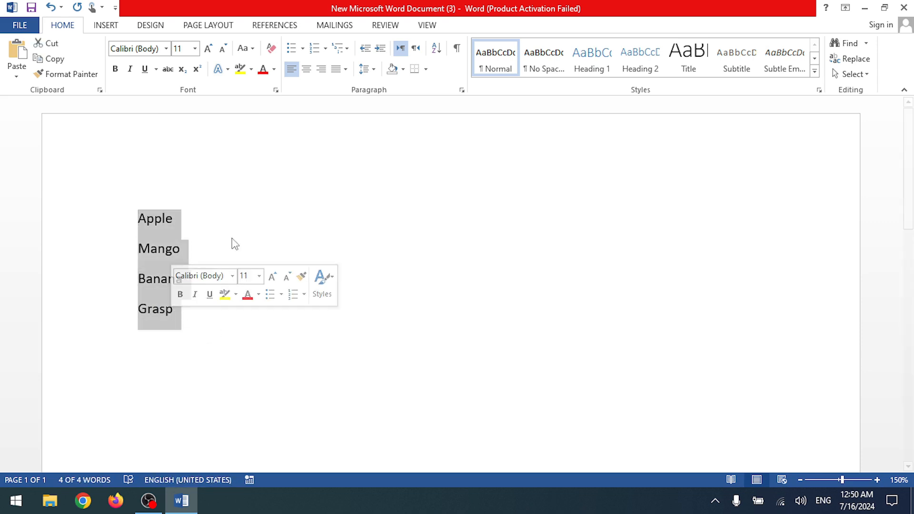
{"action": "left_click", "coordinate": [291, 50]}
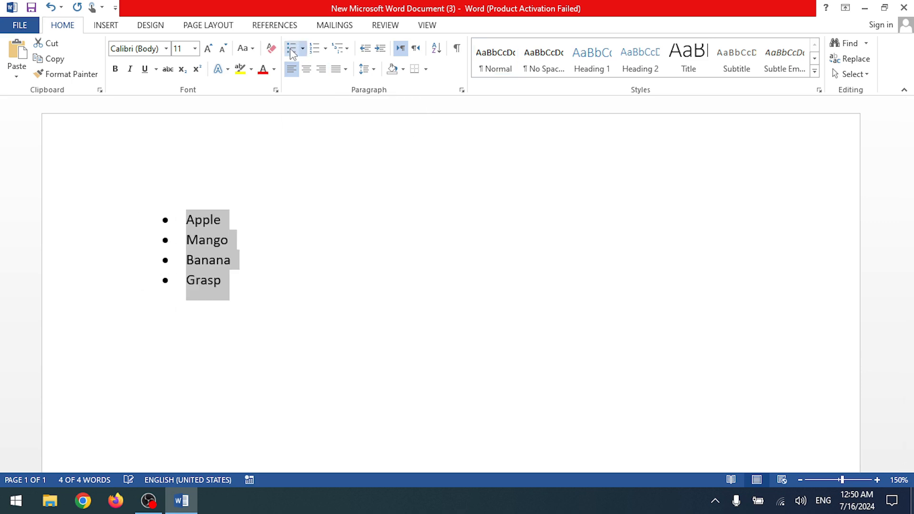
{"action": "left_click", "coordinate": [193, 344]}
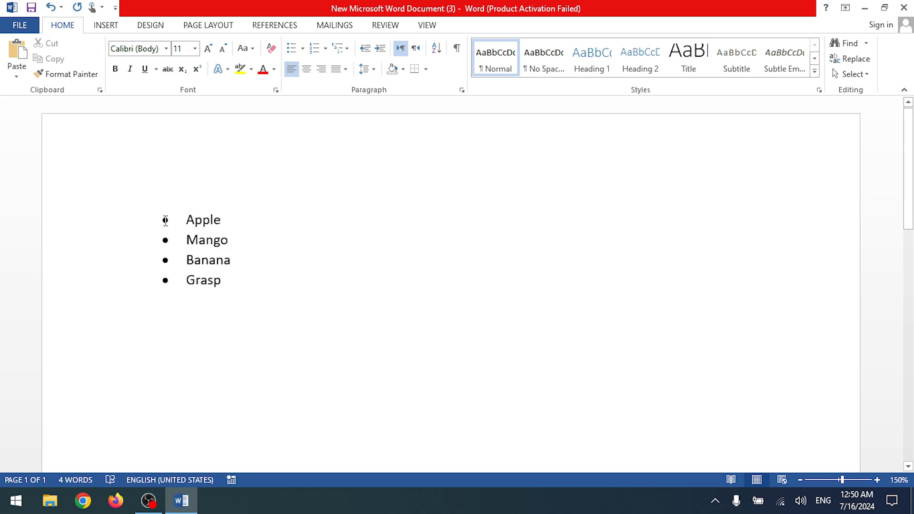
- Move the whole bulleted list left so its bullets align with the page's left margin
{"action": "left_click_drag", "start_coordinate": [165, 220], "coordinate": [91, 224]}
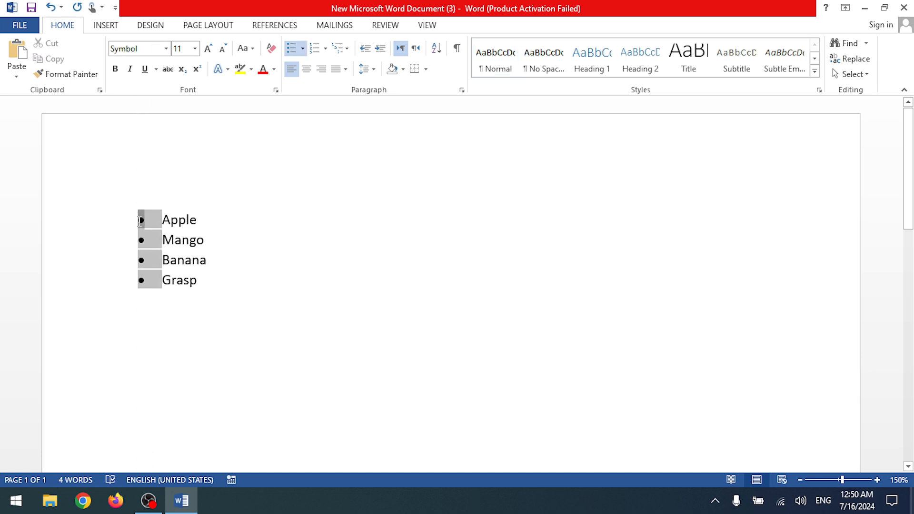
{"action": "left_click", "coordinate": [140, 219]}
{"action": "left_click_drag", "start_coordinate": [163, 218], "coordinate": [251, 214]}
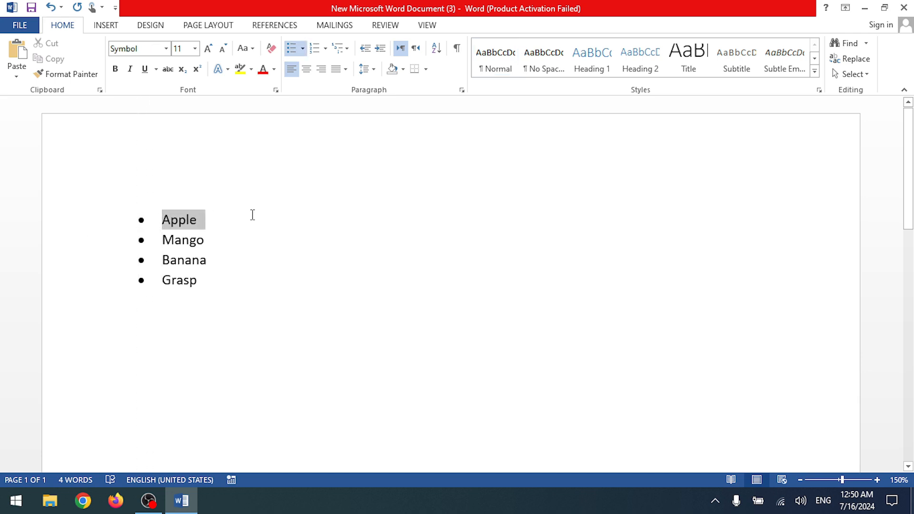
{"action": "left_click", "coordinate": [141, 220]}
{"action": "left_click_drag", "start_coordinate": [141, 219], "coordinate": [73, 233]}
{"action": "left_click", "coordinate": [243, 209]}
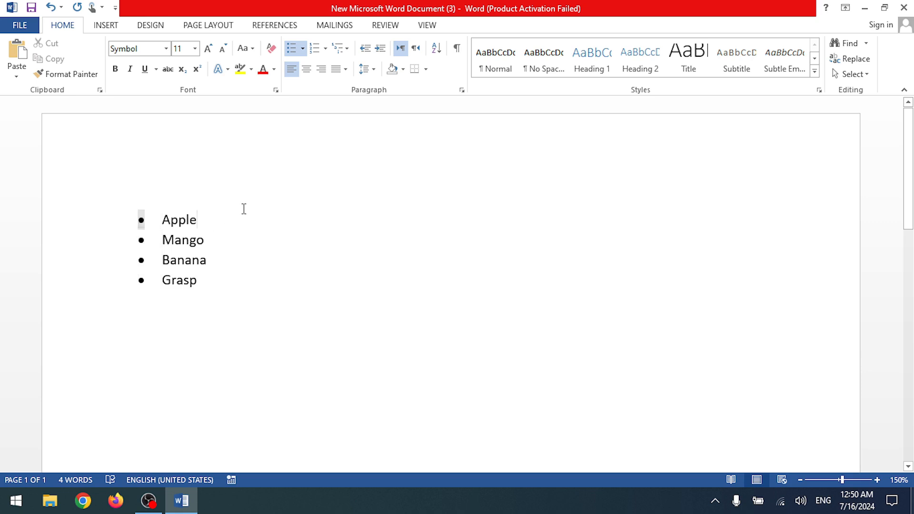
- Try moving all four bulleted items to the fourth list level
{"action": "left_click", "coordinate": [876, 480]}
{"action": "left_click", "coordinate": [876, 481]}
{"action": "left_click", "coordinate": [876, 480]}
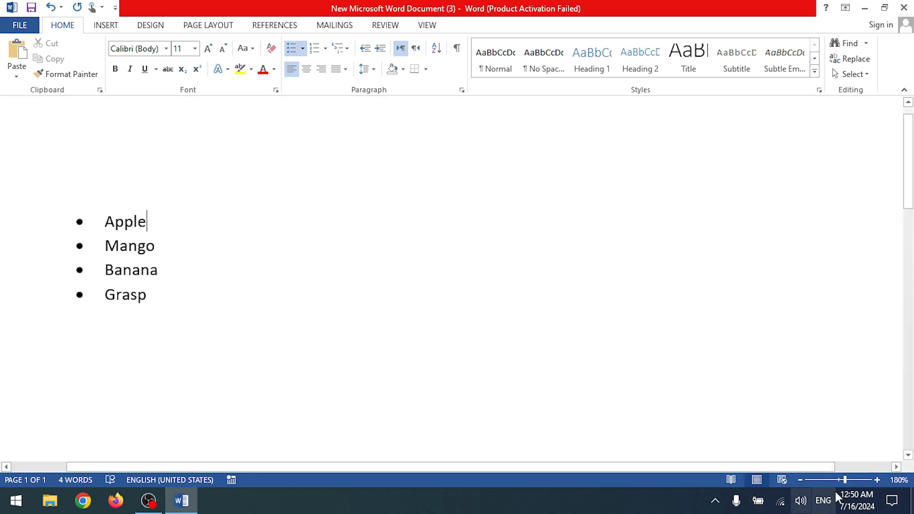
{"action": "left_click_drag", "start_coordinate": [674, 467], "coordinate": [537, 466]}
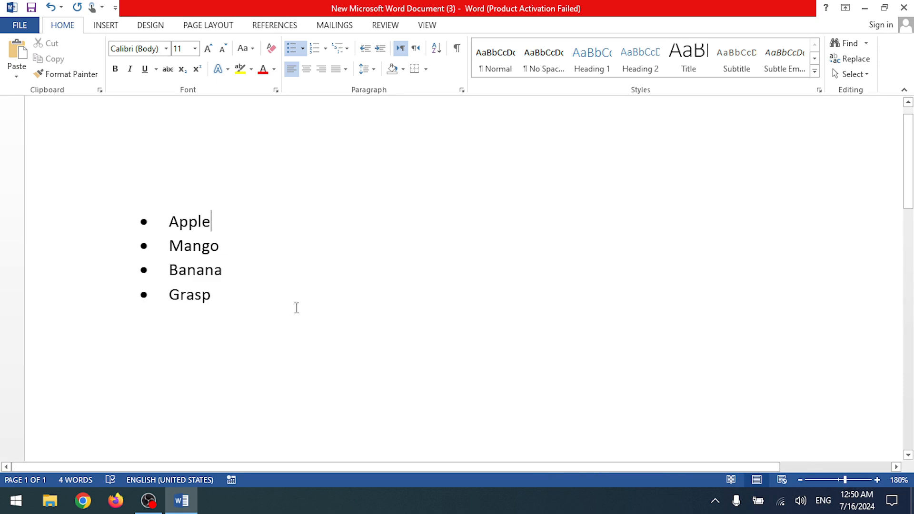
{"action": "scroll", "coordinate": [298, 304], "scroll_direction": "up", "scroll_amount": 1}
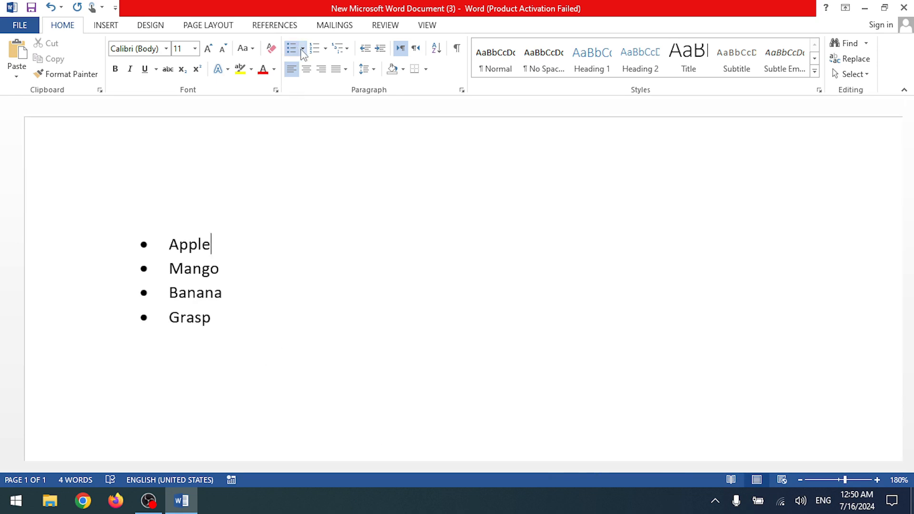
{"action": "left_click_drag", "start_coordinate": [137, 243], "coordinate": [240, 361]}
{"action": "left_click", "coordinate": [198, 288]}
{"action": "left_click_drag", "start_coordinate": [222, 322], "coordinate": [133, 242]}
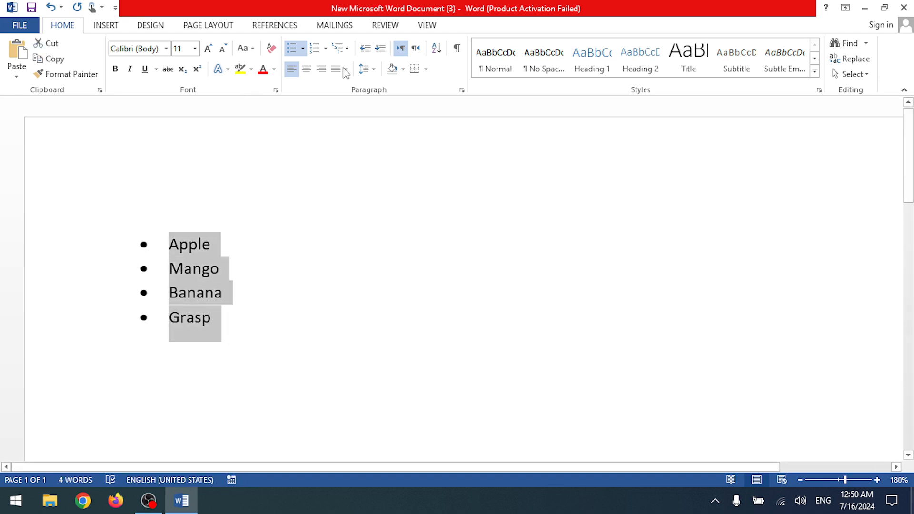
{"action": "left_click", "coordinate": [302, 48]}
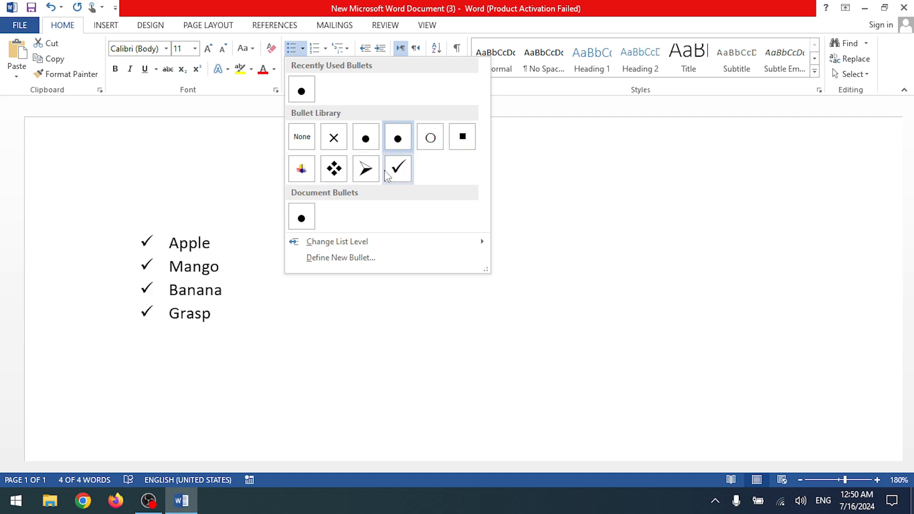
{"action": "mouse_move", "coordinate": [449, 242]}
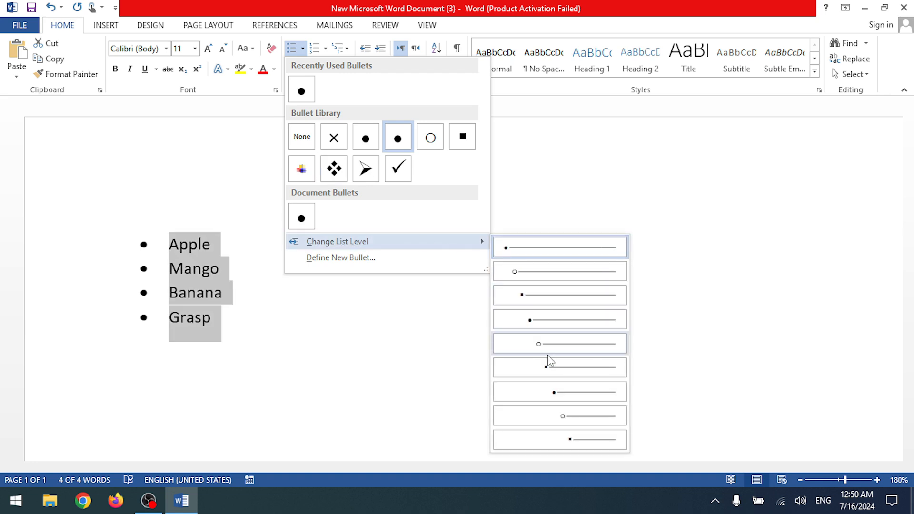
{"action": "left_click", "coordinate": [544, 323]}
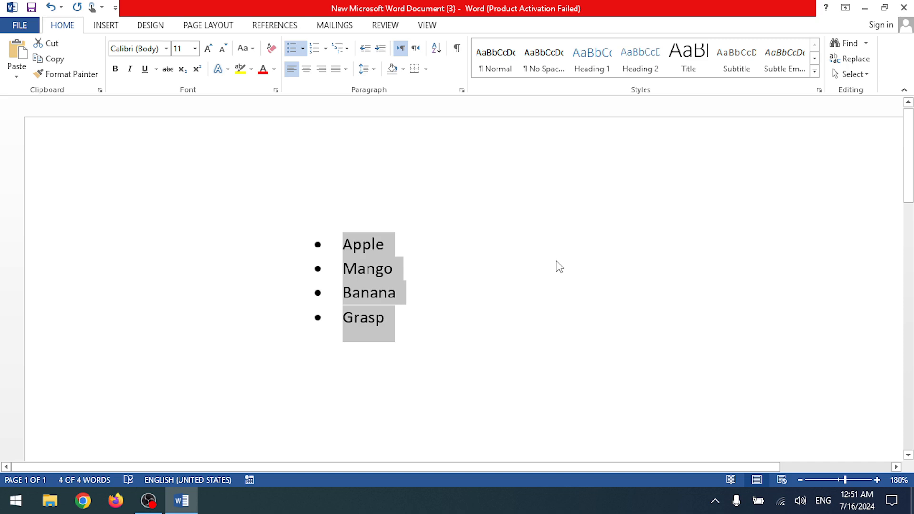
{"action": "key", "text": "ctrl+z"}
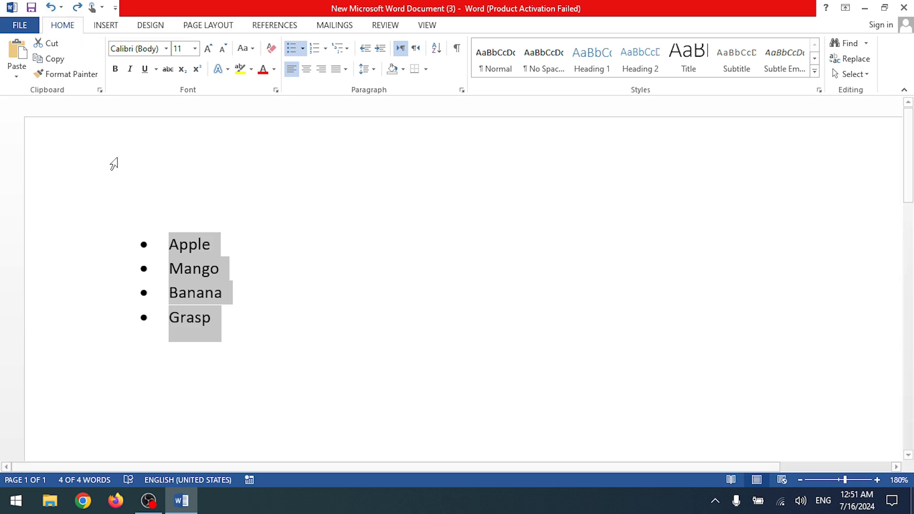
- Try defining a new bullet for all four items with character 218 of the Symbol font
{"action": "left_click", "coordinate": [144, 270]}
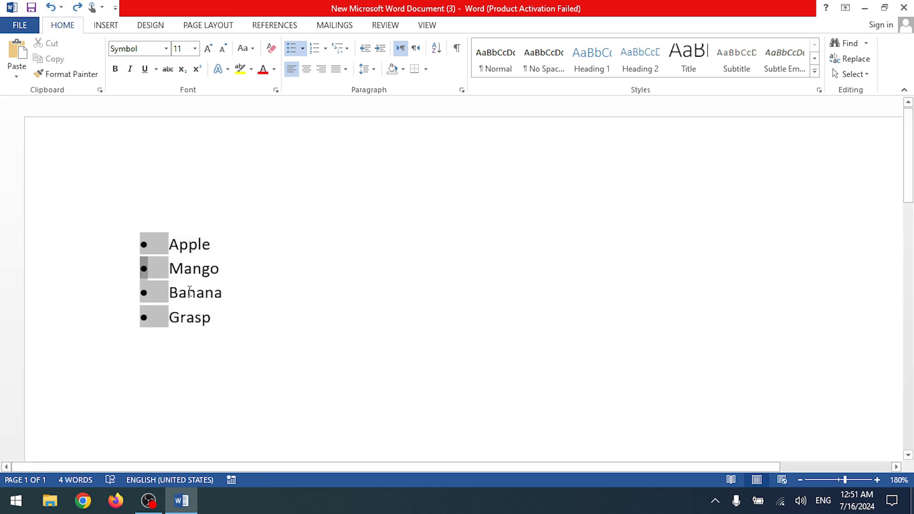
{"action": "left_click_drag", "start_coordinate": [238, 339], "coordinate": [136, 243]}
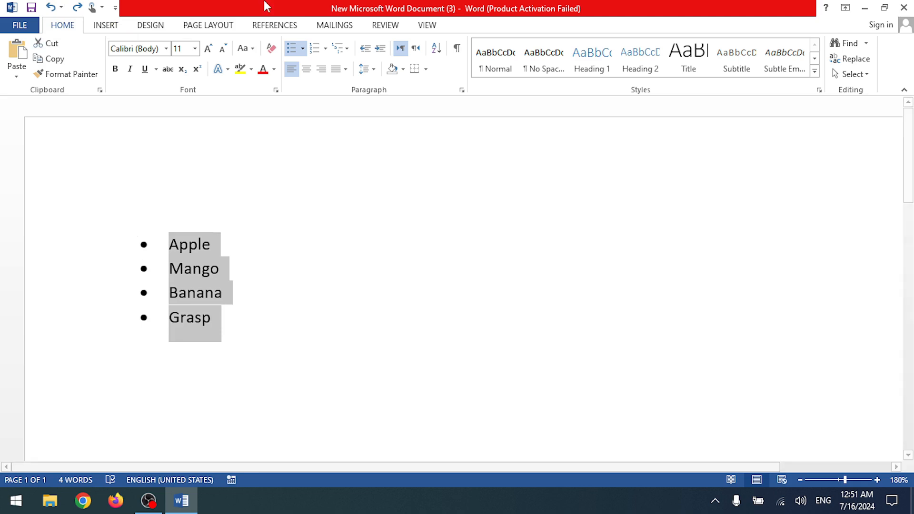
{"action": "left_click", "coordinate": [302, 48]}
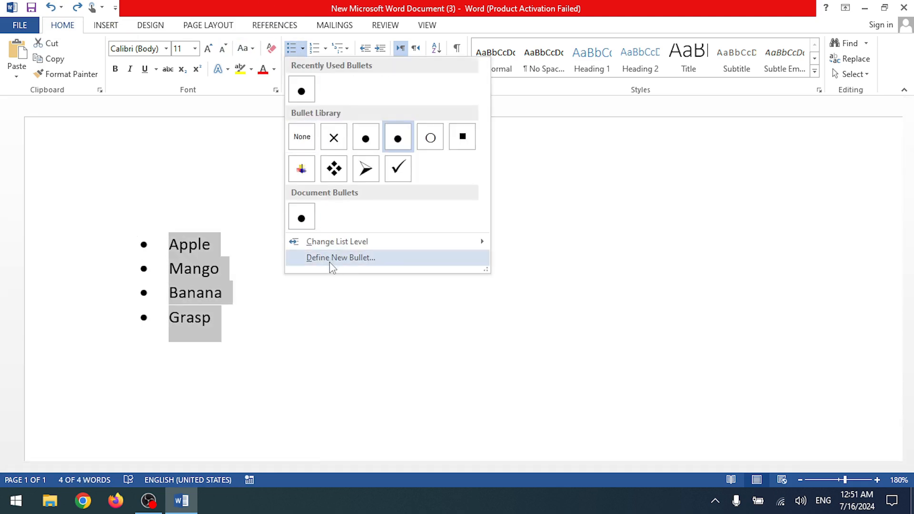
{"action": "left_click", "coordinate": [371, 261]}
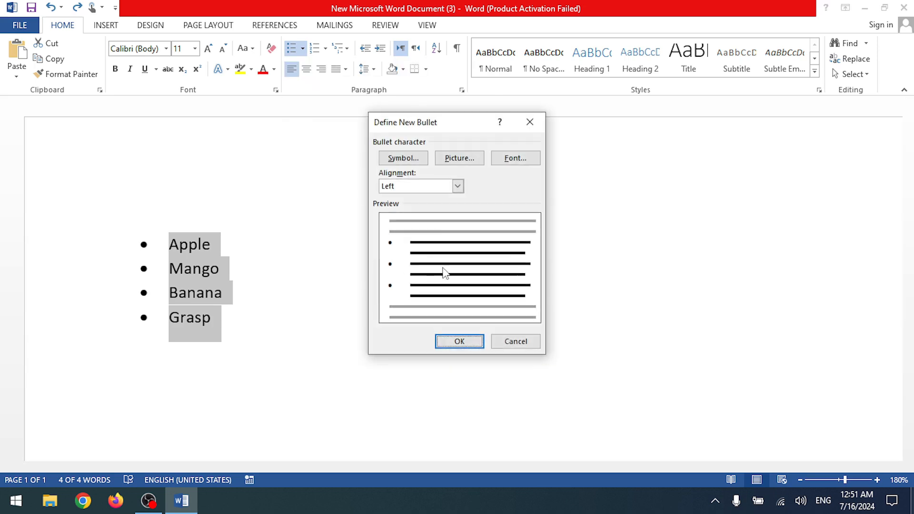
{"action": "left_click", "coordinate": [413, 162]}
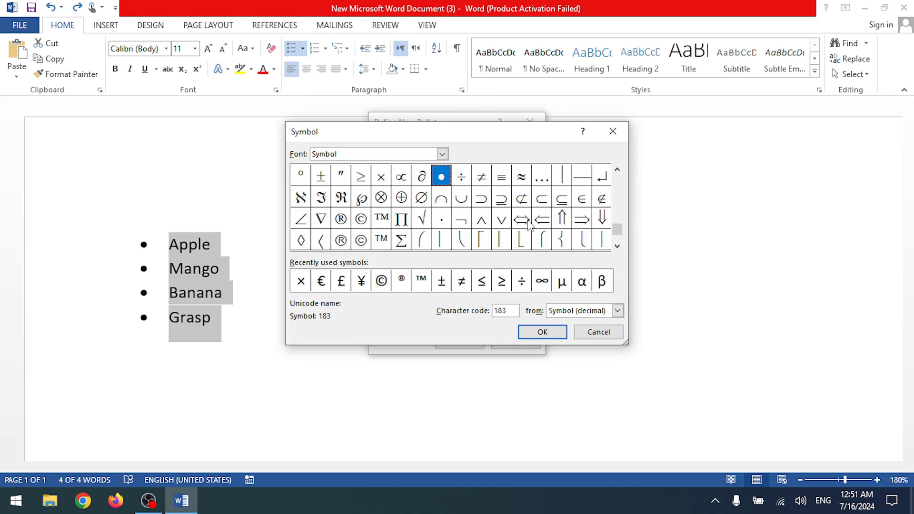
{"action": "left_click", "coordinate": [506, 222]}
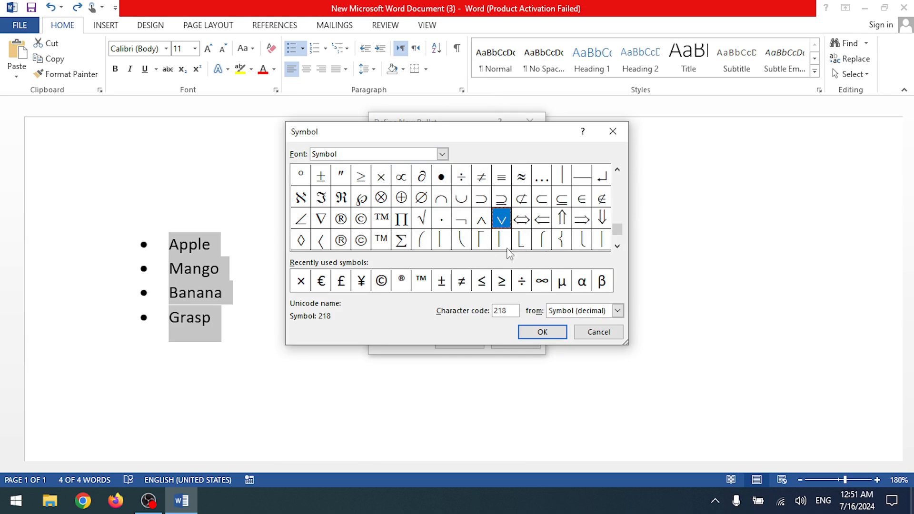
{"action": "left_click", "coordinate": [544, 333]}
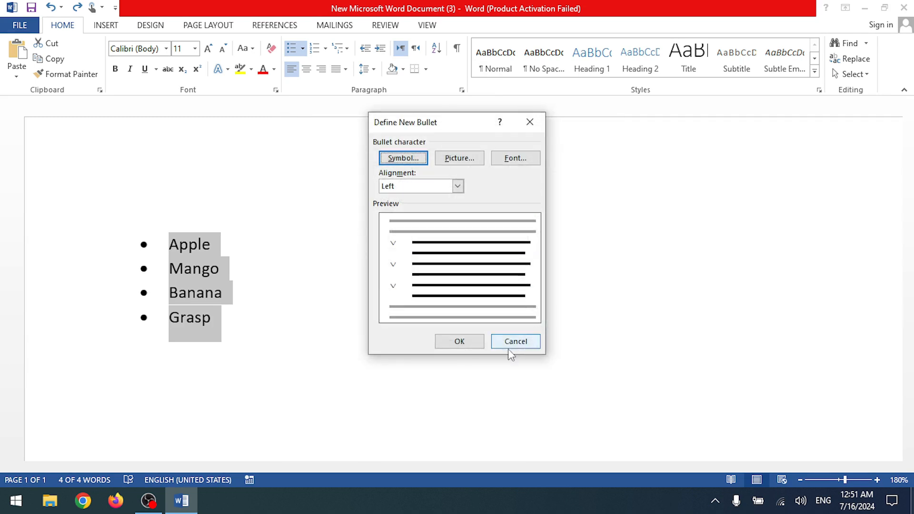
{"action": "left_click", "coordinate": [470, 342]}
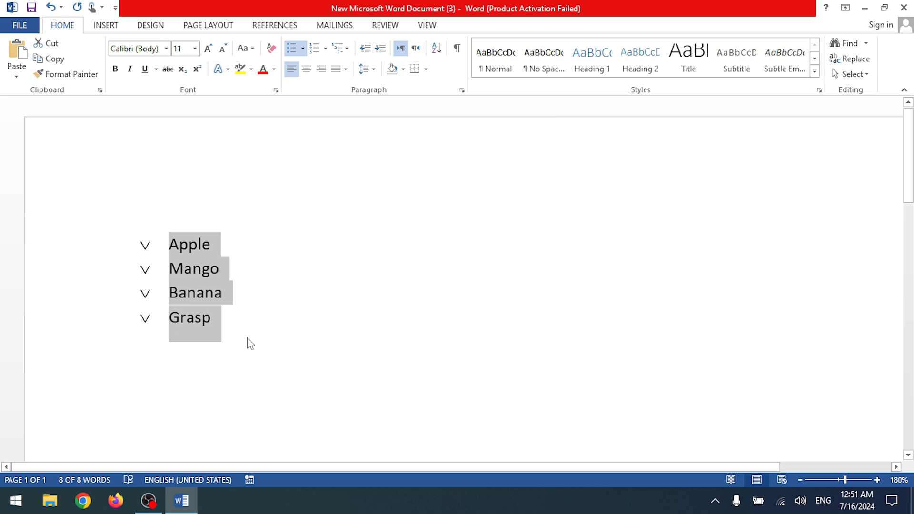
{"action": "left_click", "coordinate": [214, 331]}
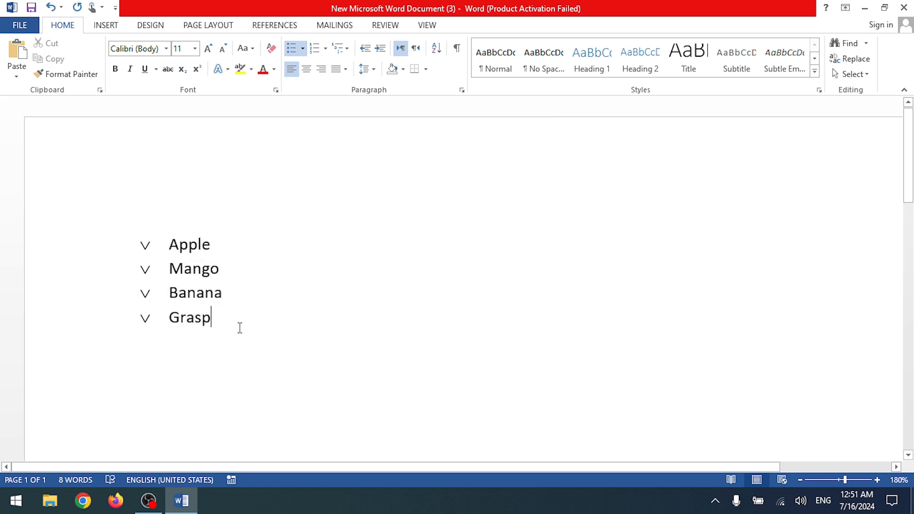
{"action": "key", "text": "ctrl+z"}
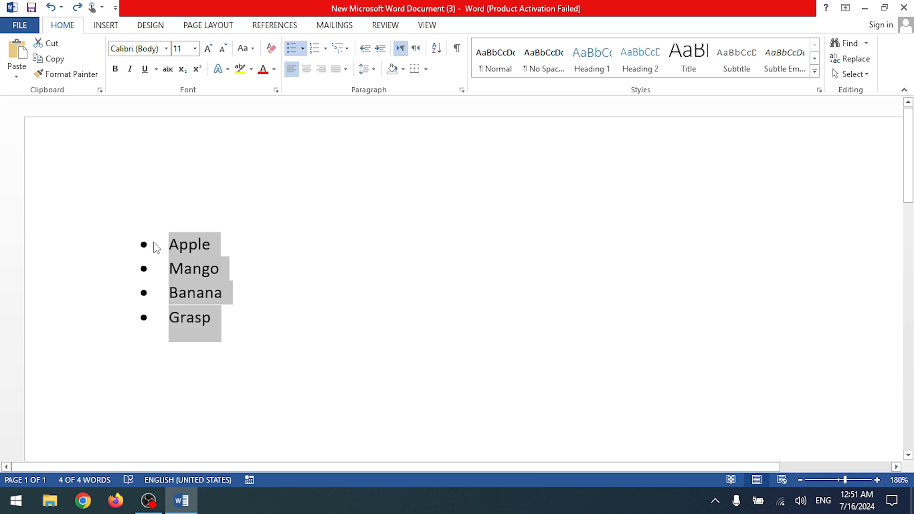
- Delete the Grasp item and its bullet from the end of the list
{"action": "left_click", "coordinate": [230, 325]}
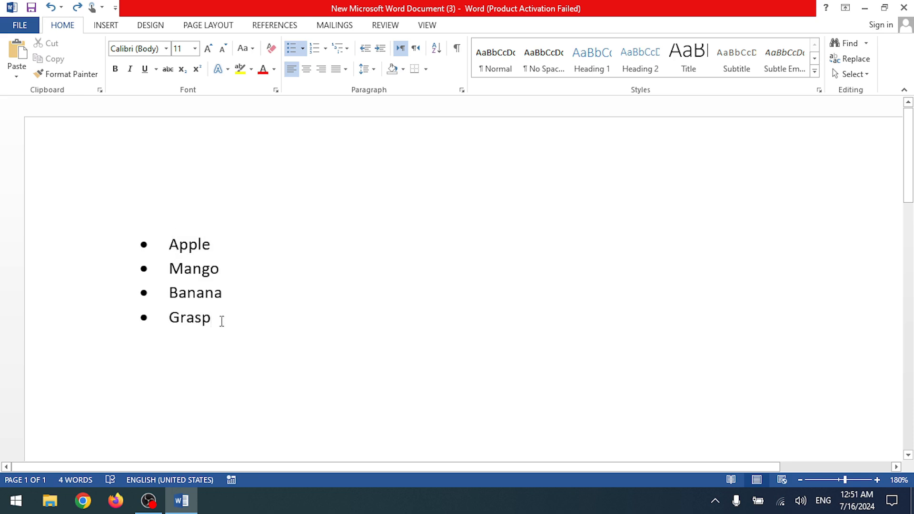
{"action": "double_click", "coordinate": [218, 321]}
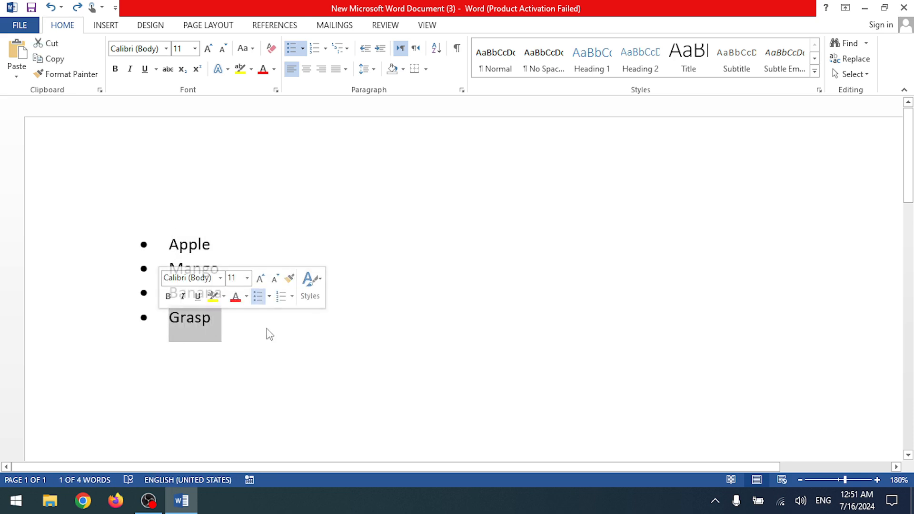
{"action": "key", "text": "BackSpace"}
{"action": "key", "text": "BackSpace"}
{"action": "key", "text": "BackSpace"}
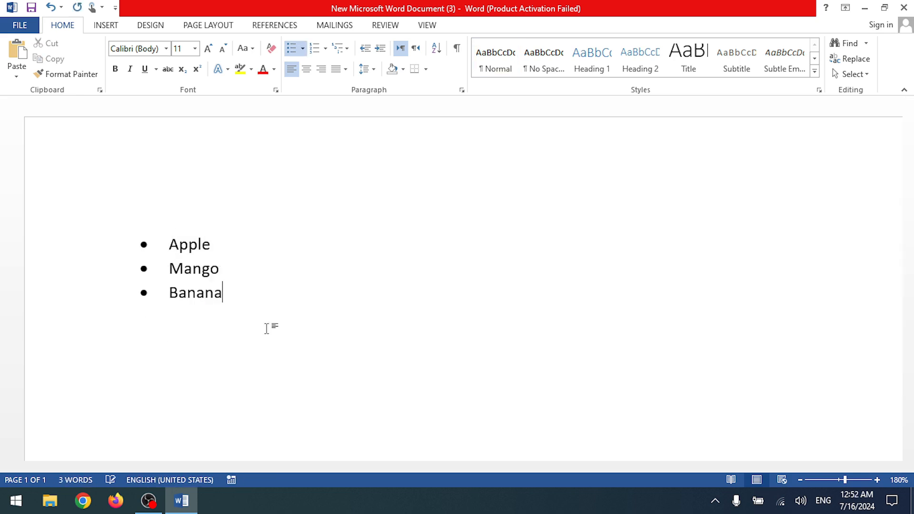
- Convert the three bulleted fruit items to a 1., 2., 3. numbered list and add "hjdajdakd" as the fourth item
{"action": "left_click_drag", "start_coordinate": [229, 310], "coordinate": [126, 235]}
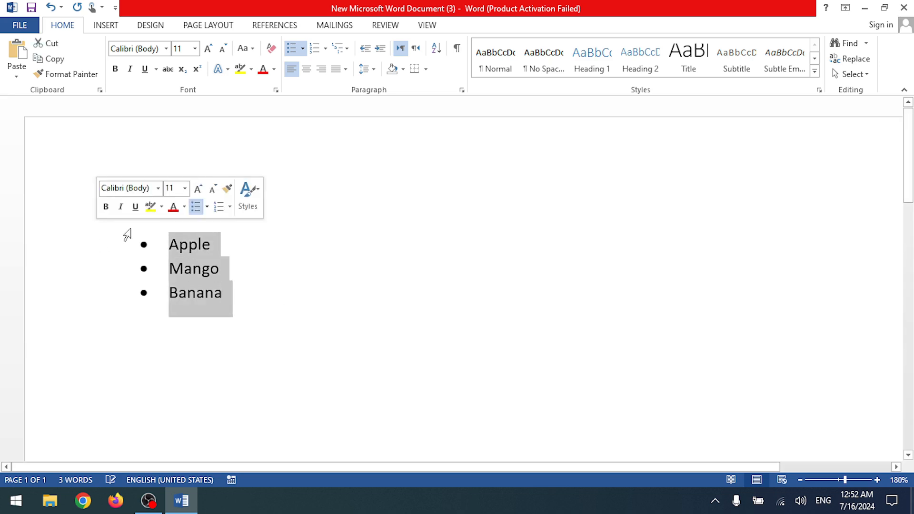
{"action": "left_click", "coordinate": [316, 54]}
{"action": "left_click", "coordinate": [241, 318]}
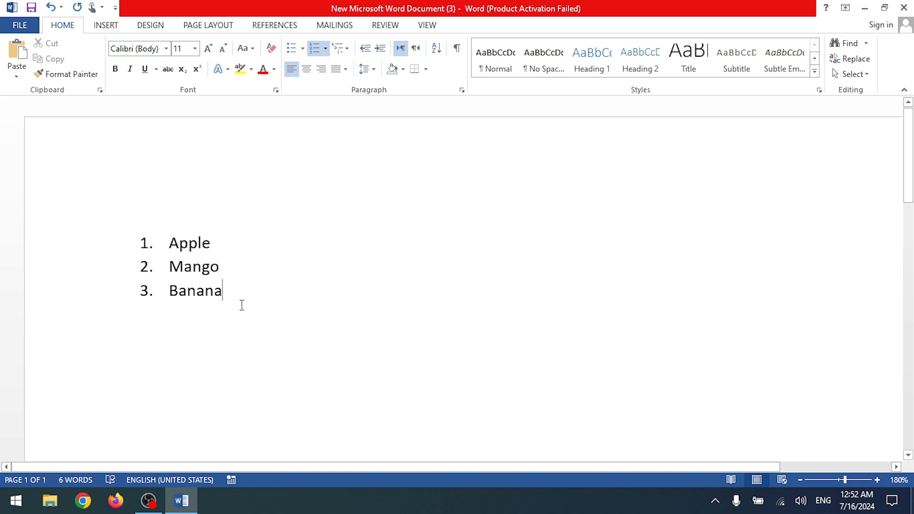
{"action": "key", "text": "Return"}
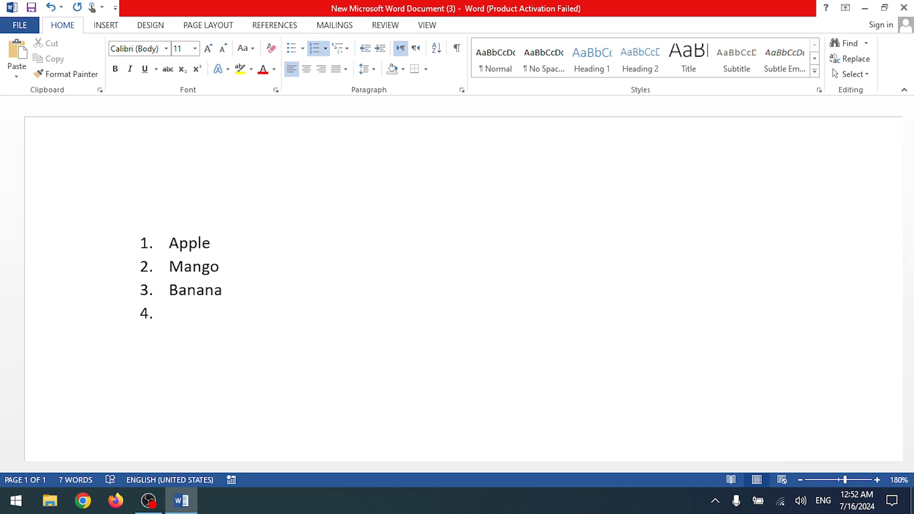
{"action": "type", "text": "hjdajdakd"}
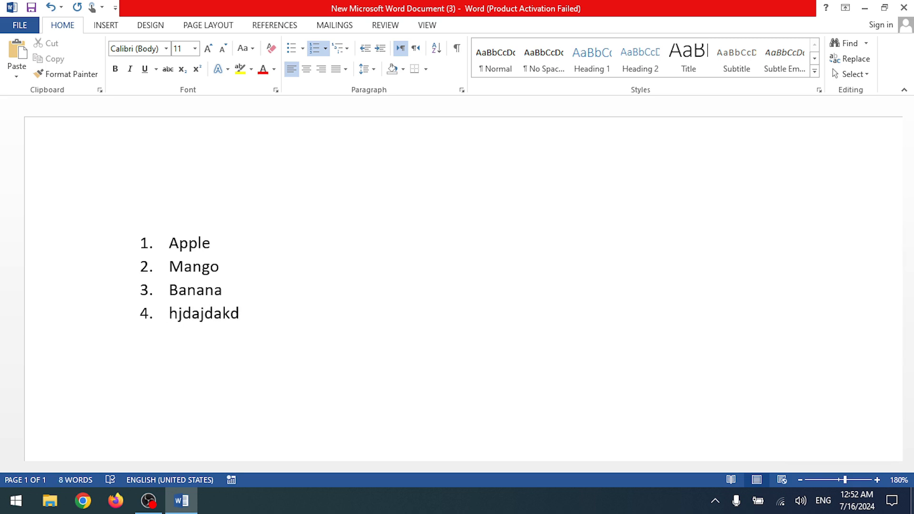
- Add five more numbered placeholder items after the fourth: dasdjakldjasl, djakdjasdlja, skdaskdj, askjaldjaskl and asdaldkjl
{"action": "key", "text": "Return"}
{"action": "type", "text": "dasdjakldjasl"}
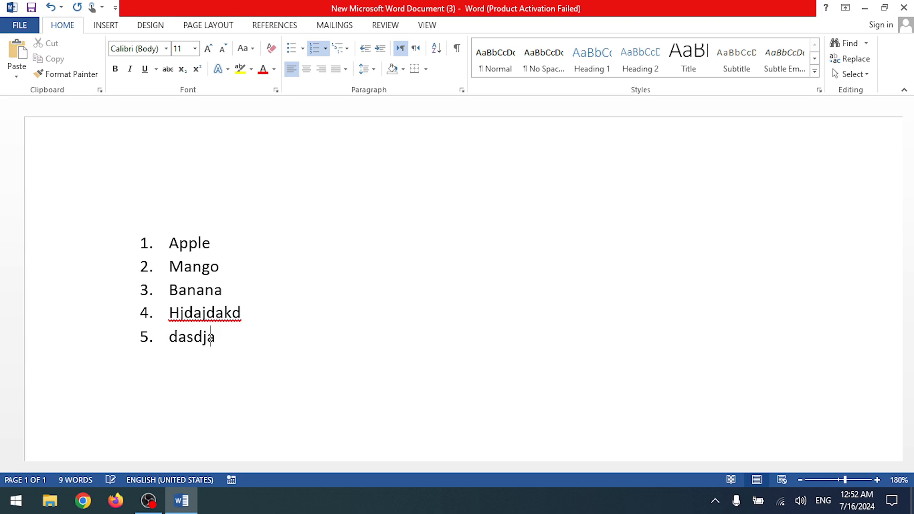
{"action": "key", "text": "Return"}
{"action": "type", "text": "djakdjasdlja"}
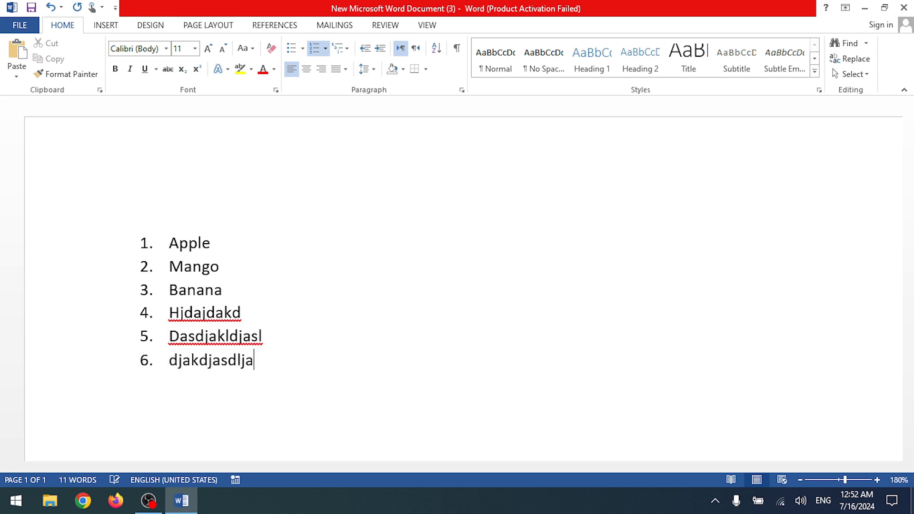
{"action": "key", "text": "Return"}
{"action": "type", "text": "skdaskdj"}
{"action": "key", "text": "Return"}
{"action": "type", "text": "askjaldjaskl"}
{"action": "key", "text": "Return"}
{"action": "type", "text": "asdaldkjl"}
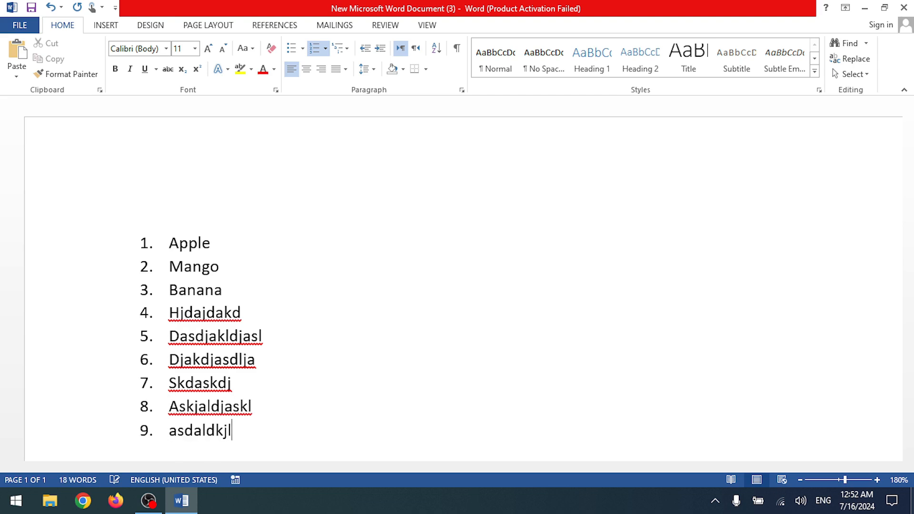
- Delete numbered items 5 to 9 so the list ends with the Hjdajdakd item
{"action": "key", "text": "ctrl+a"}
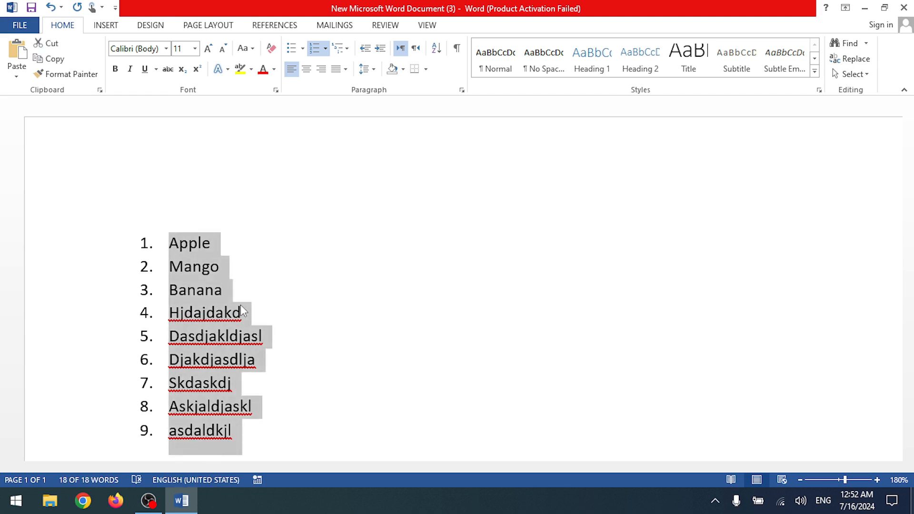
{"action": "key", "text": "Right"}
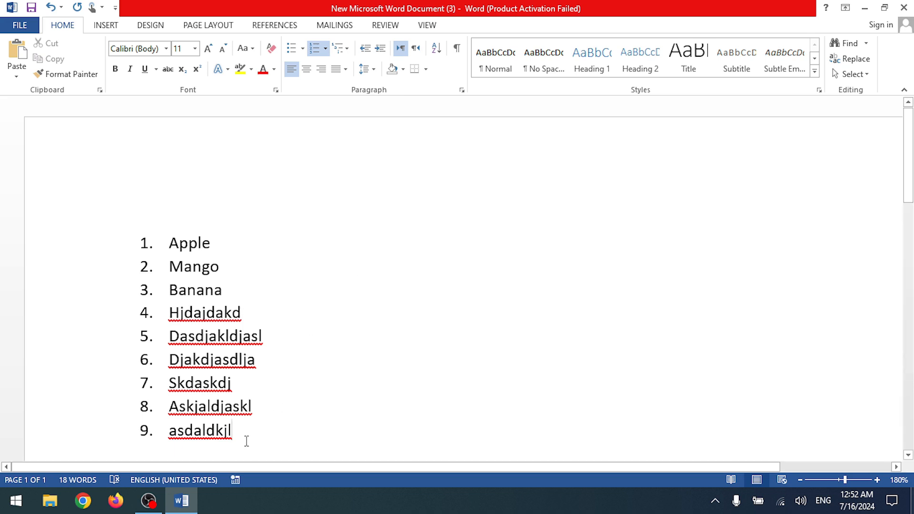
{"action": "left_click_drag", "start_coordinate": [247, 440], "coordinate": [165, 335]}
{"action": "key", "text": "BackSpace"}
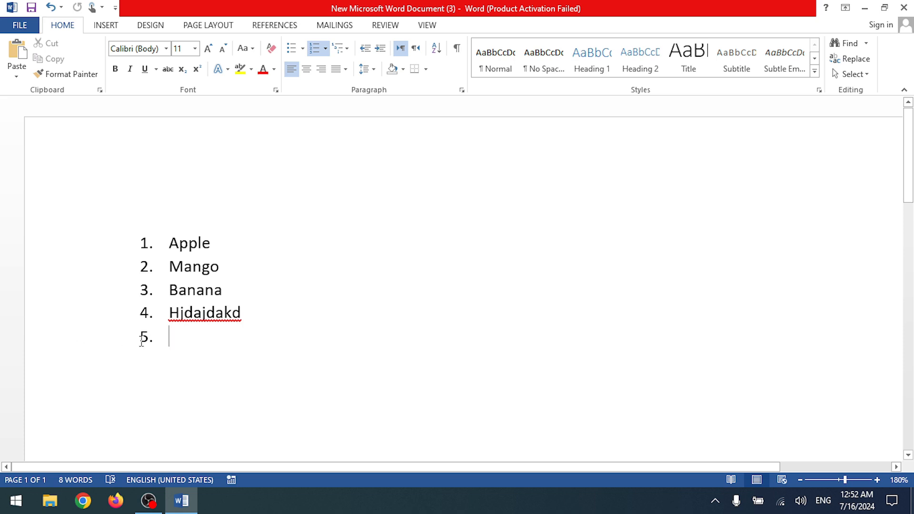
{"action": "key", "text": "BackSpace"}
{"action": "key", "text": "BackSpace"}
{"action": "key", "text": "BackSpace"}
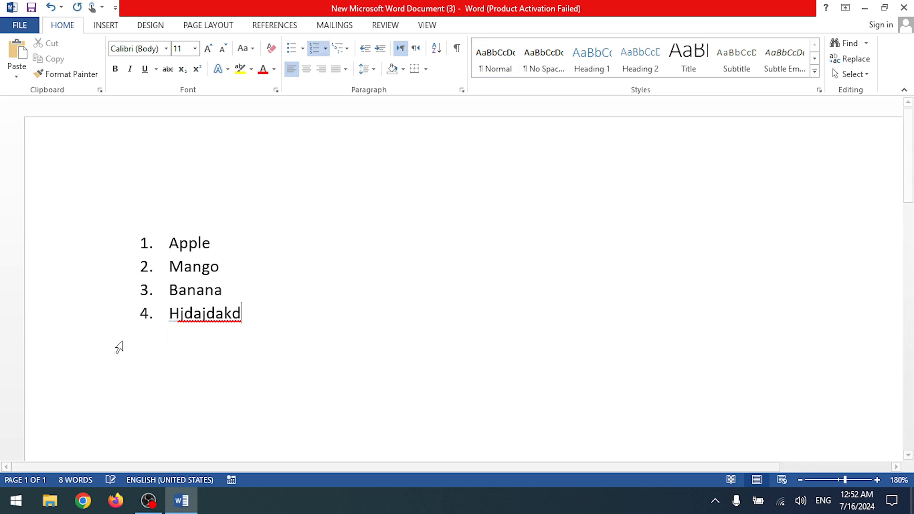
- Apply the 1) a) i) multilevel list style to all four numbered items
{"action": "left_click_drag", "start_coordinate": [261, 322], "coordinate": [157, 230]}
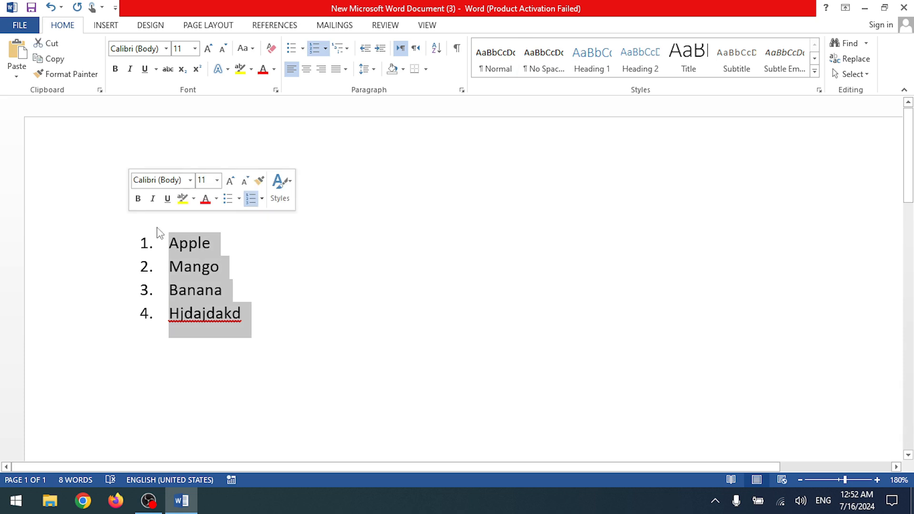
{"action": "left_click", "coordinate": [341, 52]}
{"action": "mouse_move", "coordinate": [421, 183]}
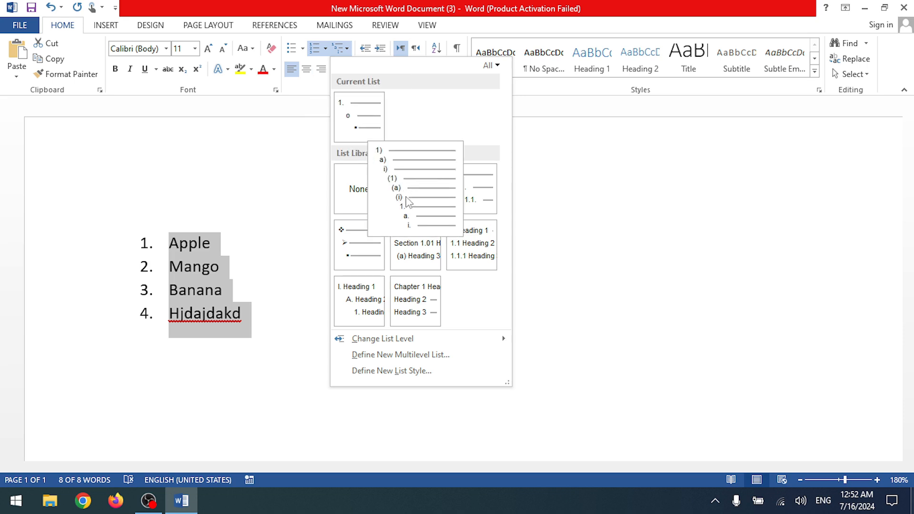
{"action": "left_click", "coordinate": [401, 185]}
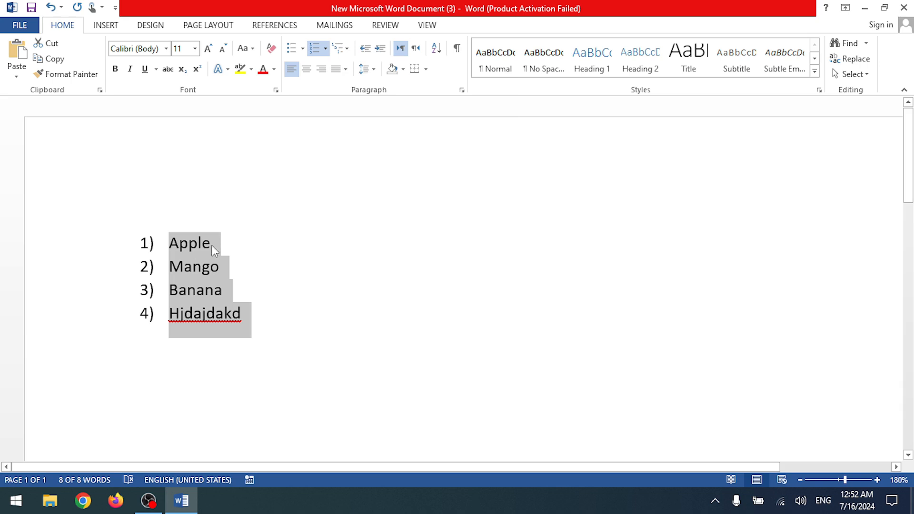
- Insert an unnumbered line reading "sdadjaskdljasld" between the Apple and Mango items
{"action": "left_click", "coordinate": [222, 239]}
{"action": "key", "text": "Return"}
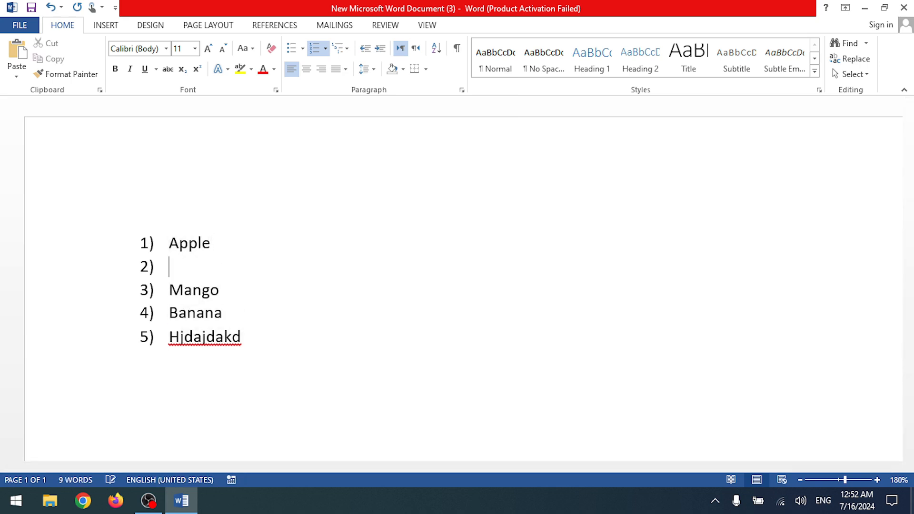
{"action": "key", "text": "BackSpace"}
{"action": "key", "text": "BackSpace"}
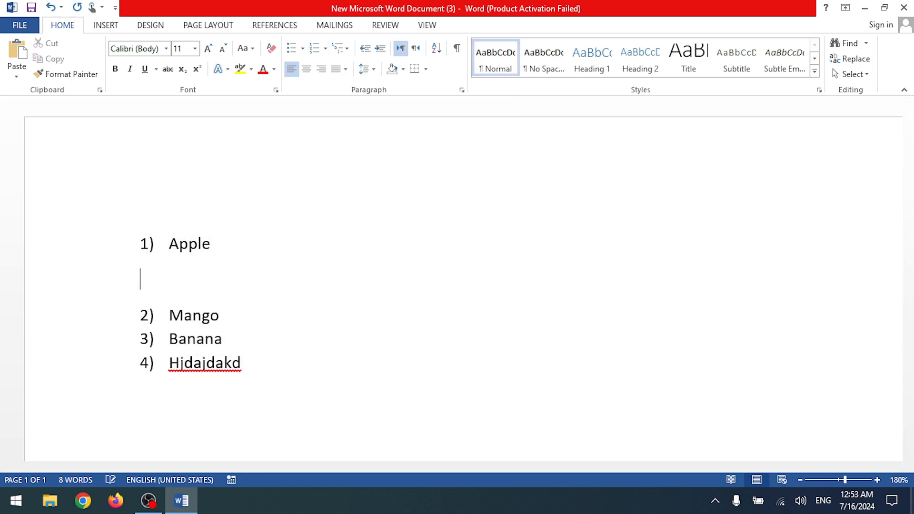
{"action": "type", "text": "sdadjaskdljasld"}
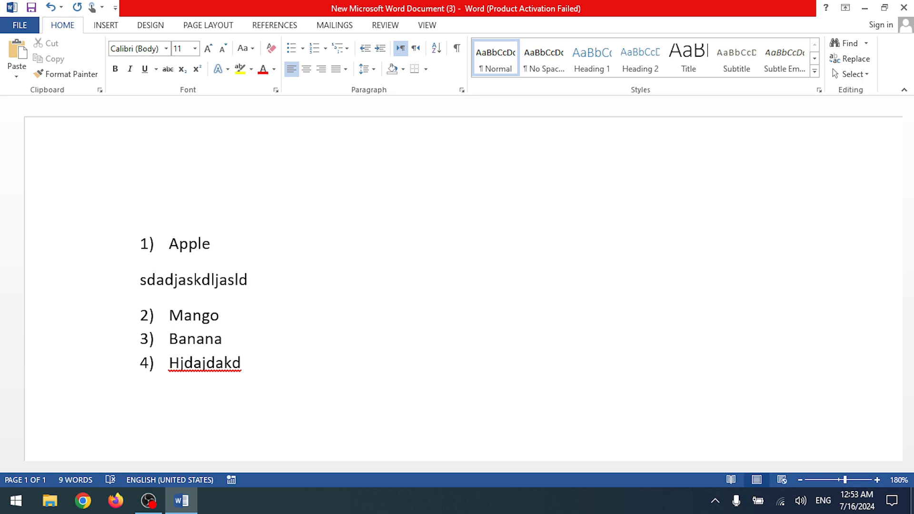
- Insert an indented unnumbered line reading "Dams,damsd.asmd." between the Mango and Banana items
{"action": "left_click", "coordinate": [237, 327]}
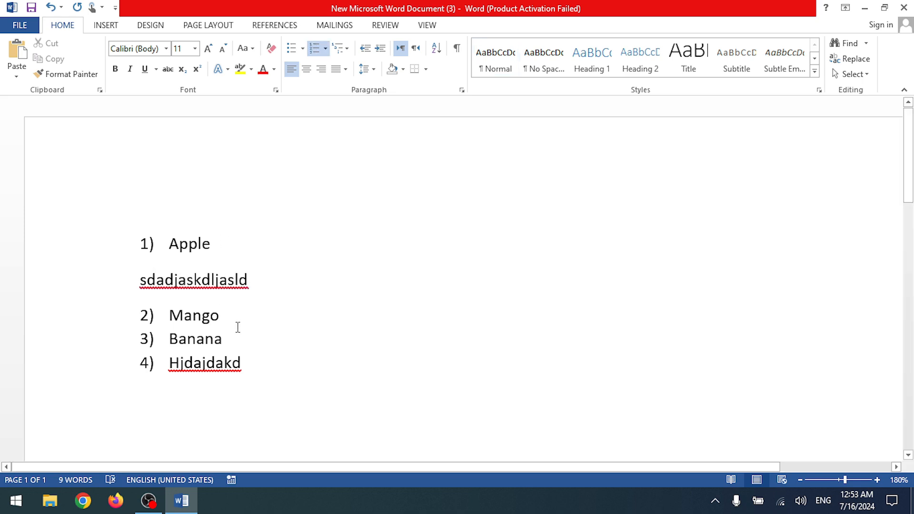
{"action": "key", "text": "Return"}
{"action": "key", "text": "BackSpace"}
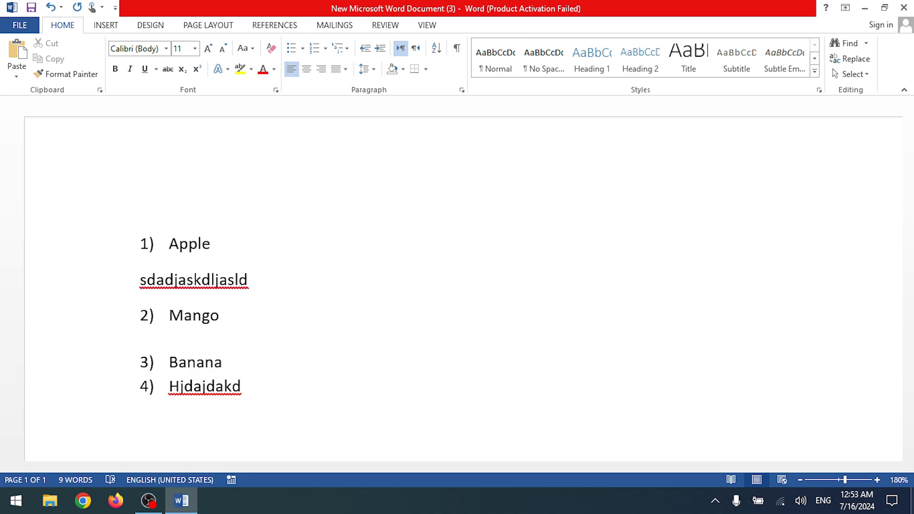
{"action": "type", "text": "Dams,damsd.asmd."}
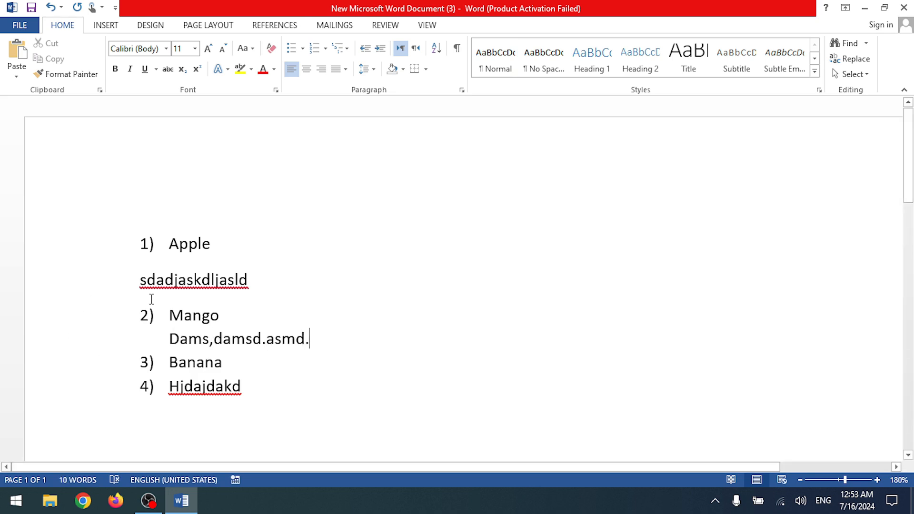
- Remove the indent of the "Dams,damsd.asmd." line under Mango so it aligns with the list numbers
{"action": "left_click_drag", "start_coordinate": [174, 244], "coordinate": [211, 242]}
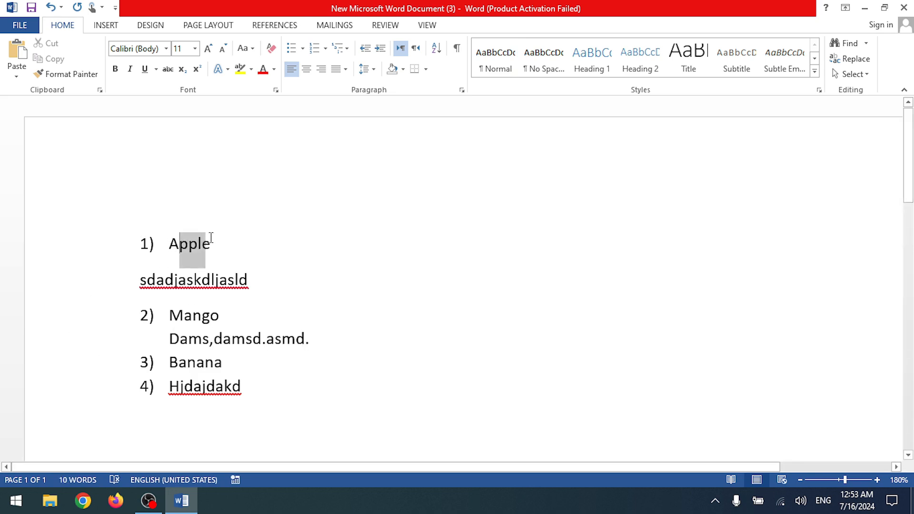
{"action": "triple_click", "coordinate": [296, 280]}
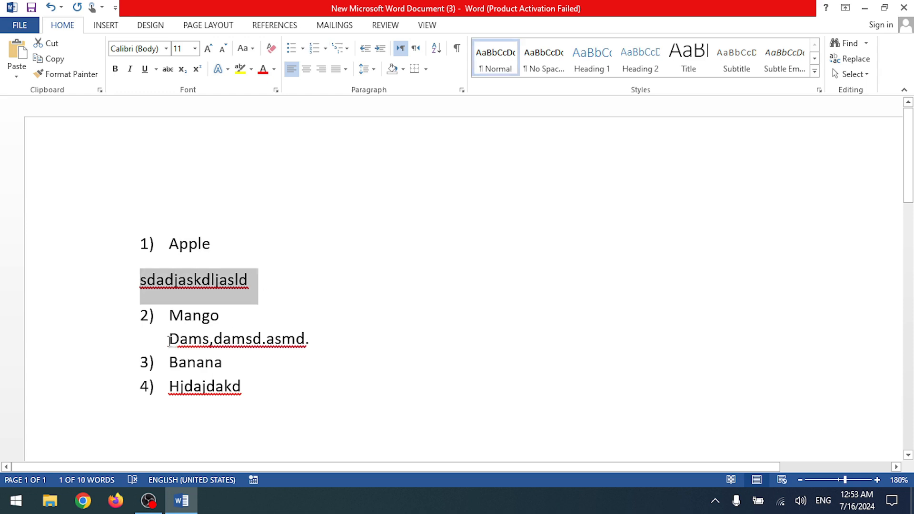
{"action": "left_click_drag", "start_coordinate": [143, 314], "coordinate": [225, 314]}
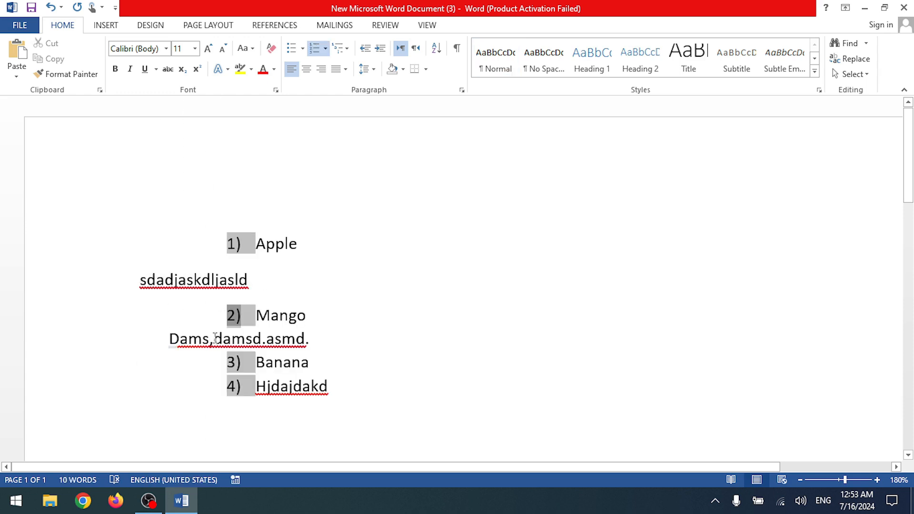
{"action": "key", "text": "ctrl+z"}
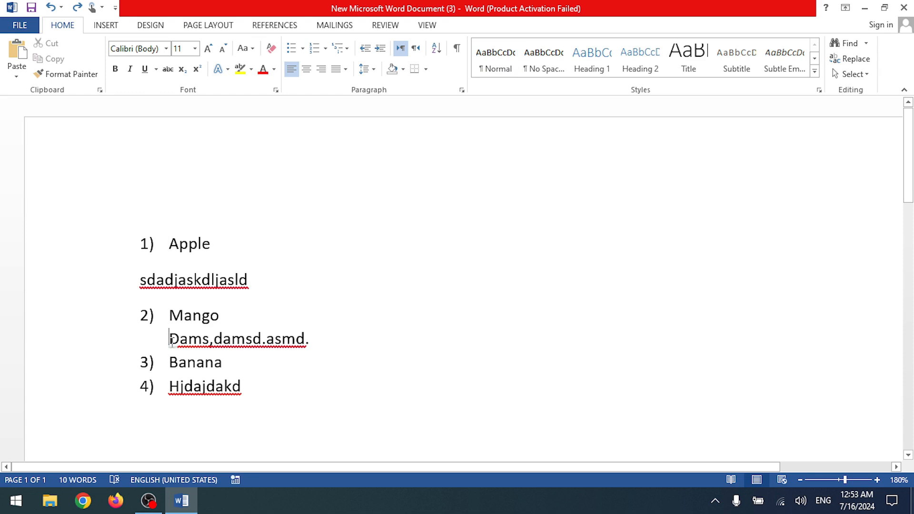
{"action": "key", "text": "BackSpace"}
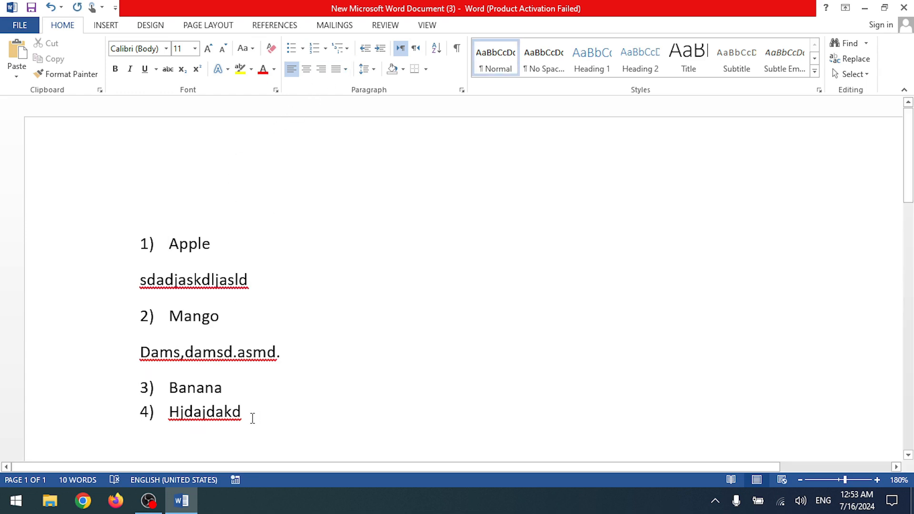
- Undo the unnumbered lines inserted beneath the Apple and Mango items
{"action": "key", "text": "ctrl+z"}
{"action": "key", "text": "ctrl+z"}
{"action": "key", "text": "ctrl+z"}
{"action": "key", "text": "ctrl+z"}
{"action": "key", "text": "ctrl+z"}
{"action": "key", "text": "ctrl+z"}
{"action": "key", "text": "ctrl+z"}
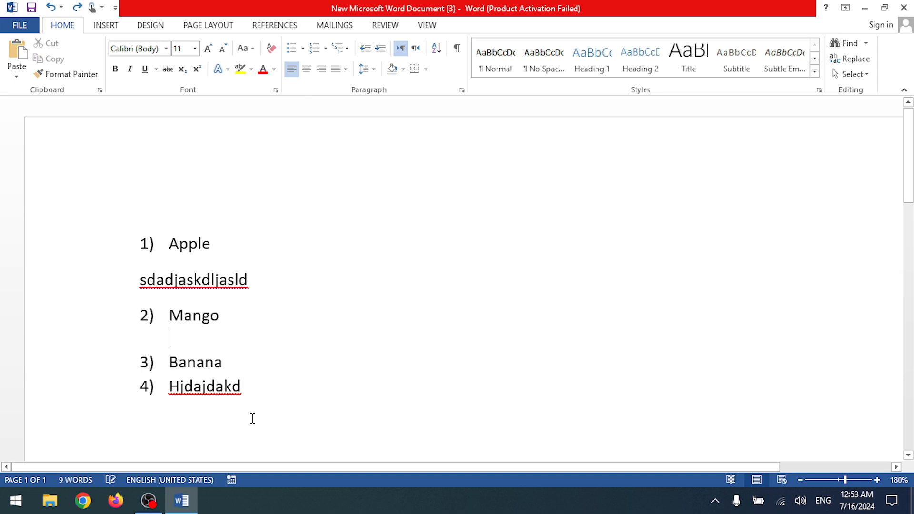
{"action": "key", "text": "ctrl+z"}
{"action": "key", "text": "ctrl+z"}
{"action": "key", "text": "ctrl+z"}
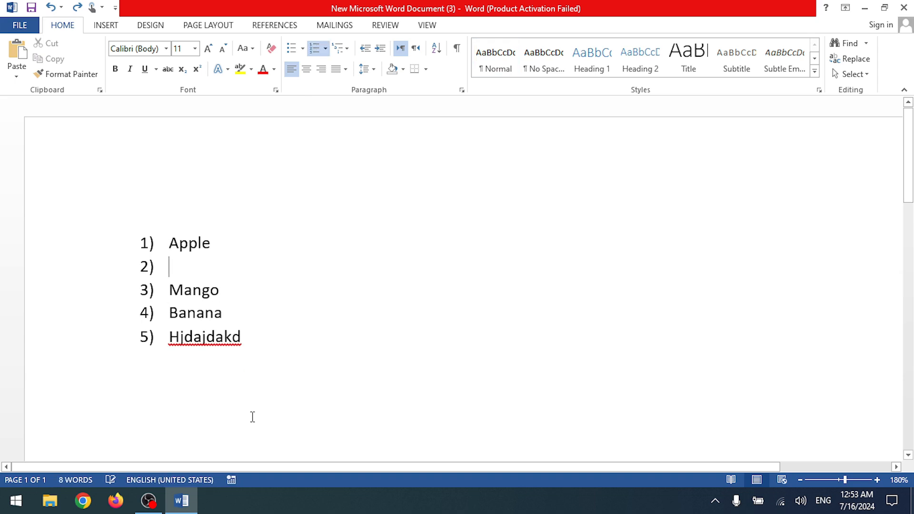
- Apply the "Chapter 1 Heading" multilevel list style to all four list items
{"action": "key", "text": "ctrl+a"}
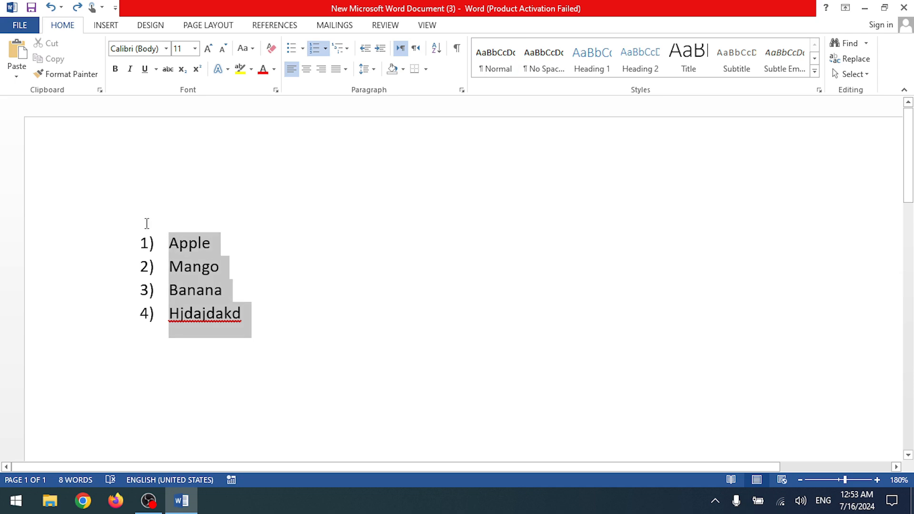
{"action": "left_click", "coordinate": [348, 46]}
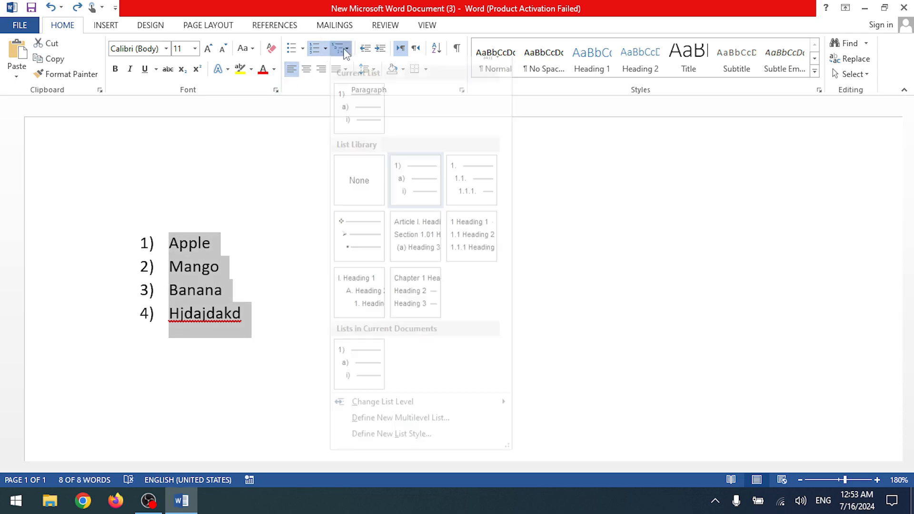
{"action": "left_click", "coordinate": [339, 50]}
{"action": "left_click", "coordinate": [339, 50]}
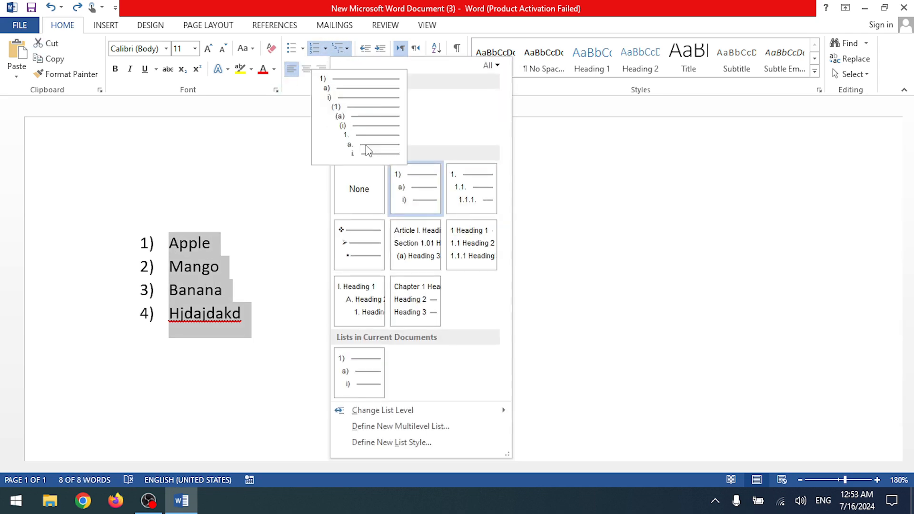
{"action": "mouse_move", "coordinate": [404, 238]}
{"action": "mouse_move", "coordinate": [345, 142]}
{"action": "mouse_move", "coordinate": [403, 310]}
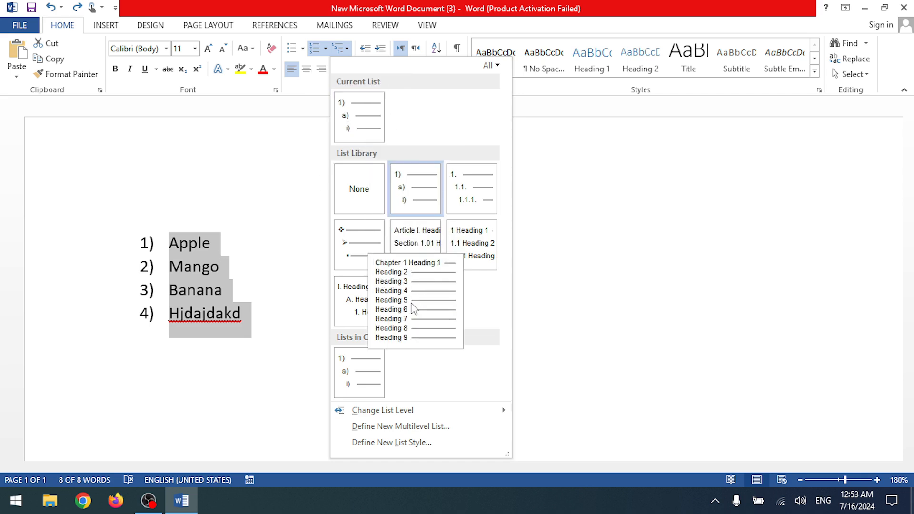
{"action": "left_click", "coordinate": [412, 309]}
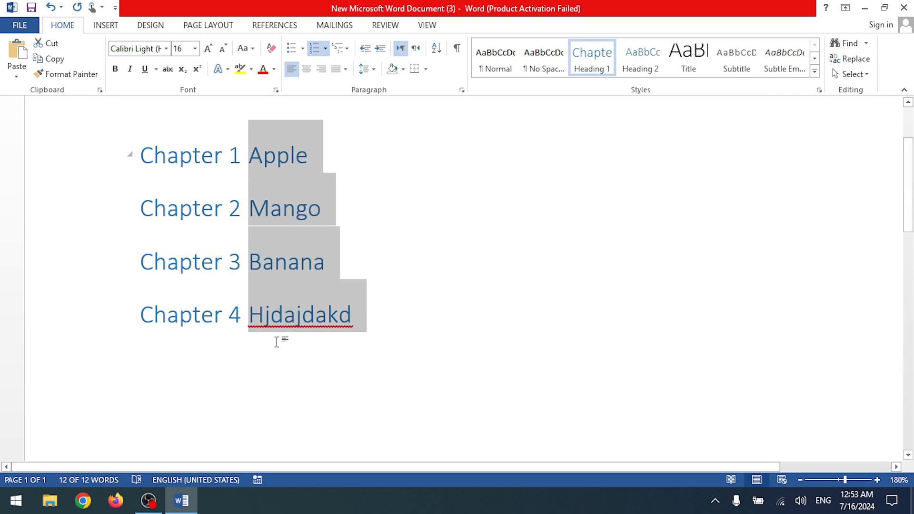
- Reduce the font size of all four chapter headings to 11
{"action": "scroll", "coordinate": [319, 332], "scroll_direction": "up", "scroll_amount": 3}
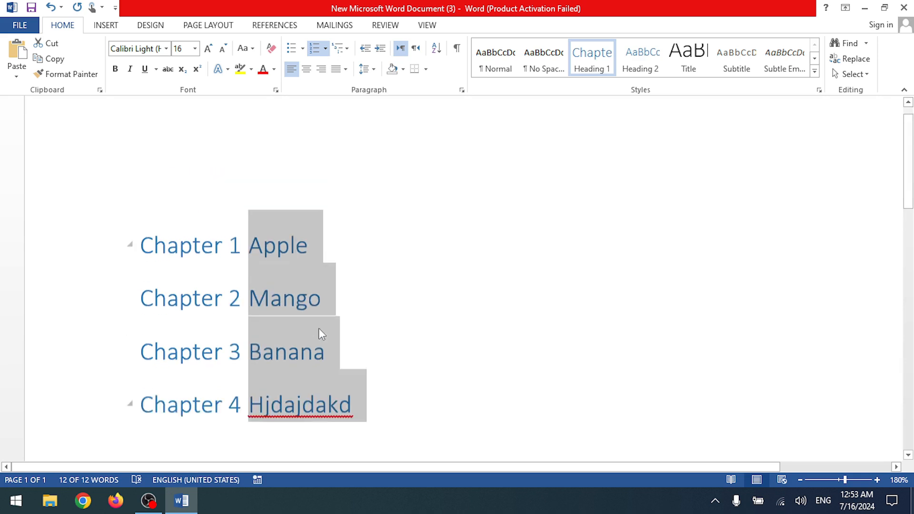
{"action": "left_click", "coordinate": [426, 306]}
{"action": "key", "text": "ctrl+a"}
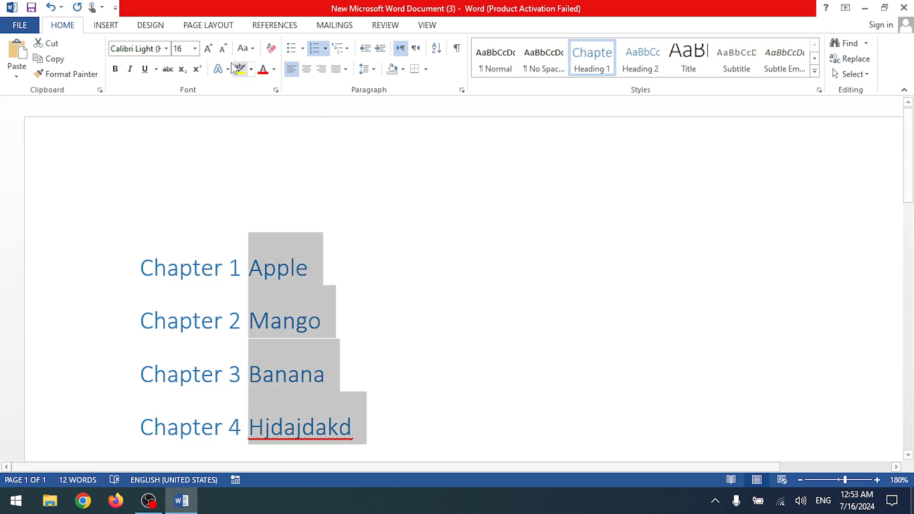
{"action": "left_click", "coordinate": [223, 50]}
{"action": "left_click", "coordinate": [223, 49]}
{"action": "left_click", "coordinate": [223, 49]}
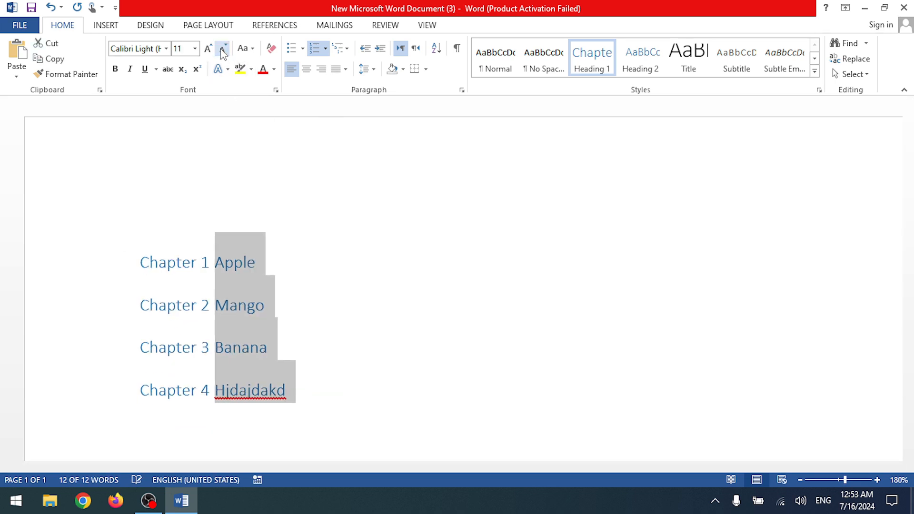
- Undo the font size reductions and the "Chapter 1 Heading" list style on the four list items
{"action": "left_click", "coordinate": [223, 49]}
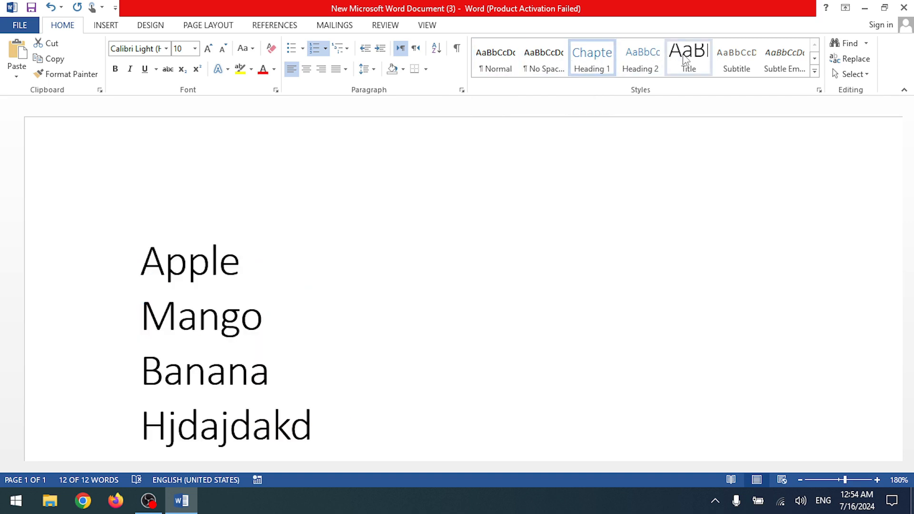
{"action": "key", "text": "ctrl+z"}
{"action": "key", "text": "ctrl+z"}
{"action": "key", "text": "ctrl+z"}
{"action": "key", "text": "ctrl+z"}
{"action": "key", "text": "ctrl+z"}
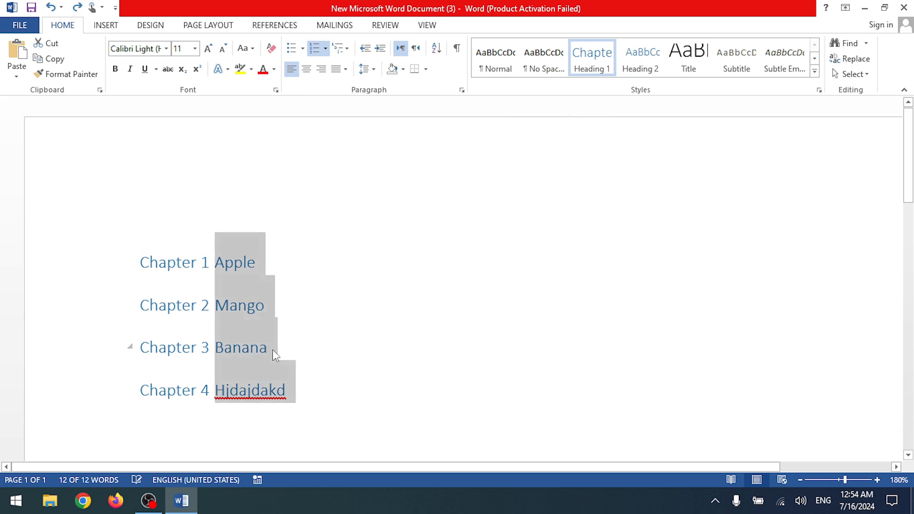
{"action": "left_click", "coordinate": [282, 296]}
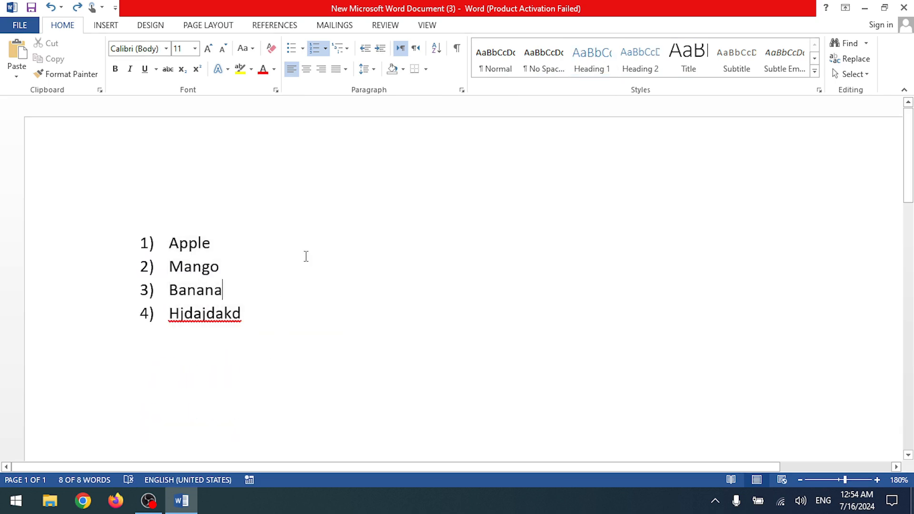
{"action": "left_click", "coordinate": [348, 49]}
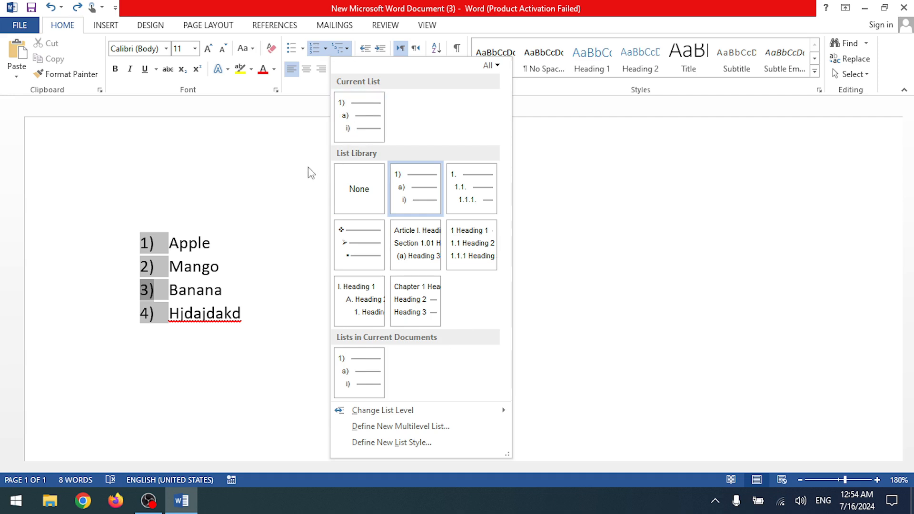
{"action": "left_click", "coordinate": [295, 196]}
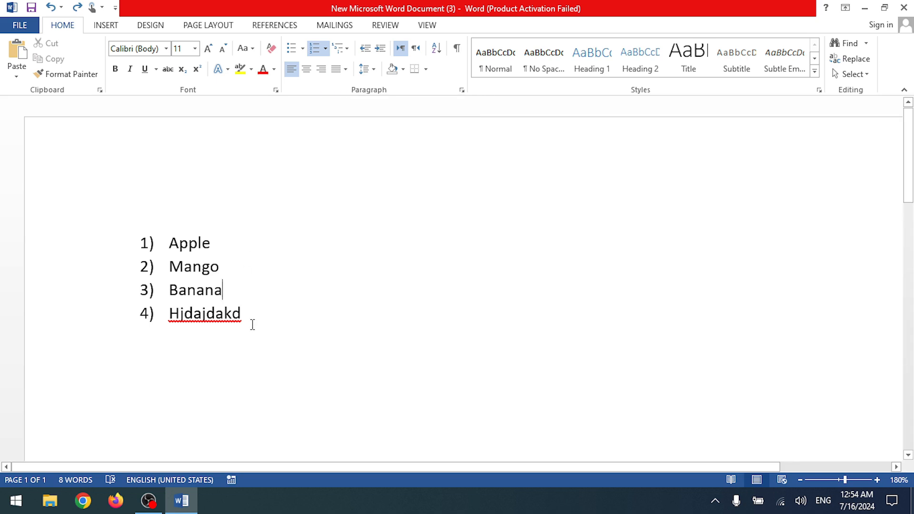
- Delete all four list items together with the remaining list number, leaving the page blank
{"action": "left_click_drag", "start_coordinate": [252, 325], "coordinate": [149, 235]}
{"action": "key", "text": "Delete"}
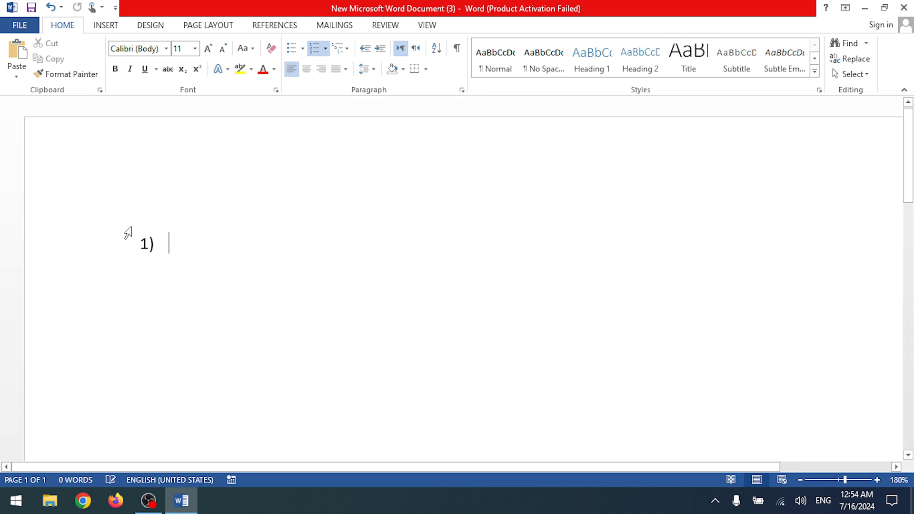
{"action": "key", "text": "BackSpace"}
{"action": "key", "text": "BackSpace"}
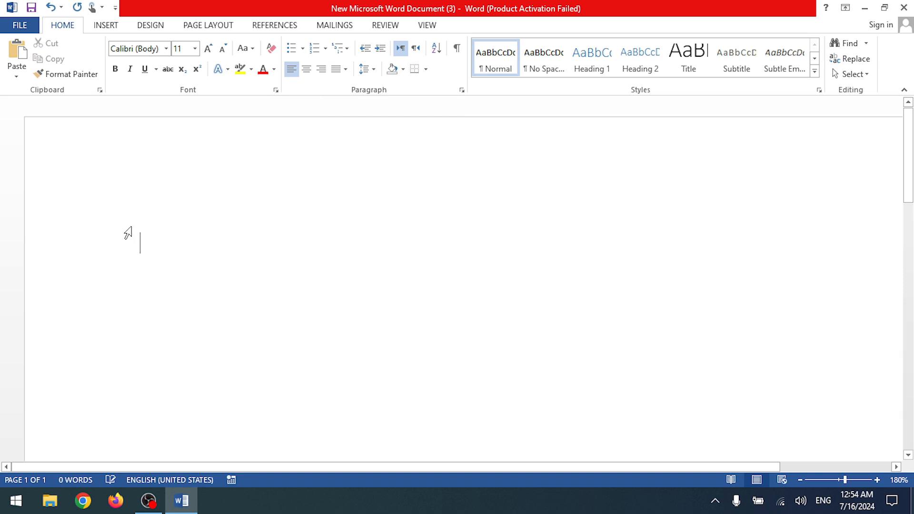
- Switch to Firefox, search Google for "lorem ipsum" and open the lipsum.com result
{"action": "left_click", "coordinate": [121, 503]}
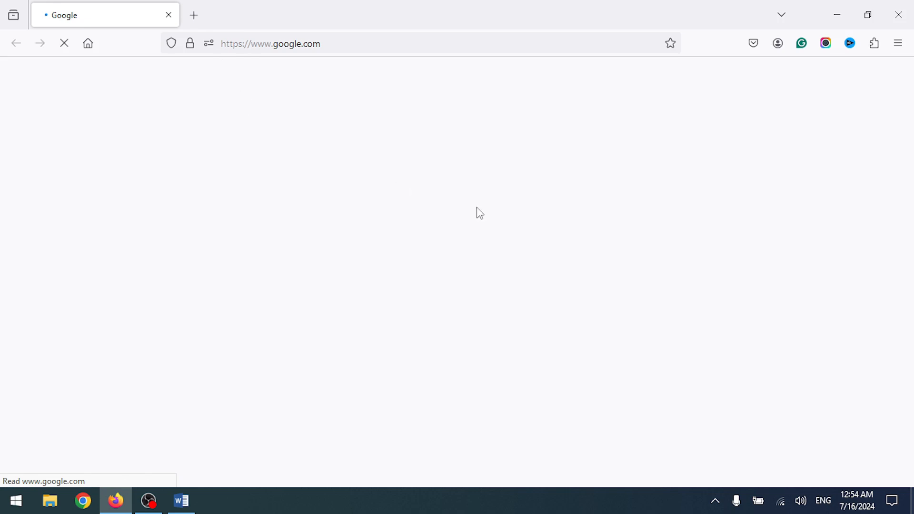
{"action": "left_click", "coordinate": [416, 196]}
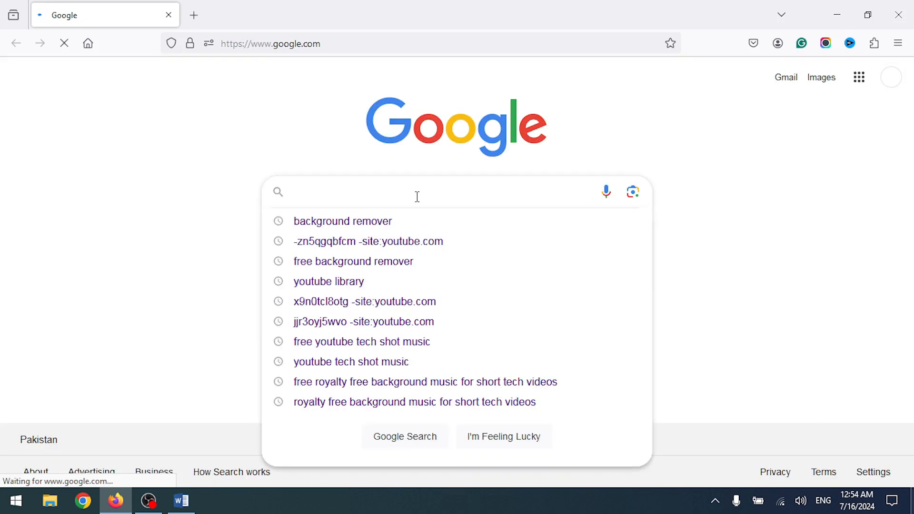
{"action": "type", "text": "lore"}
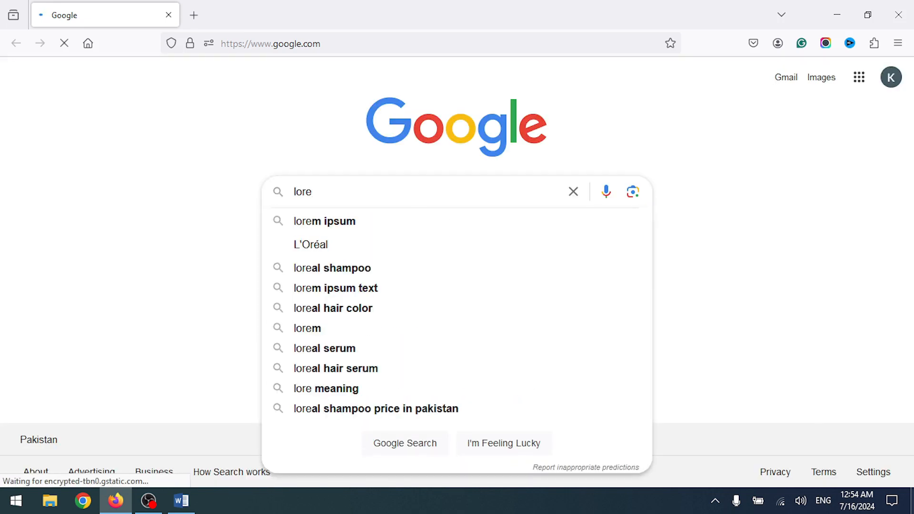
{"action": "left_click", "coordinate": [373, 222]}
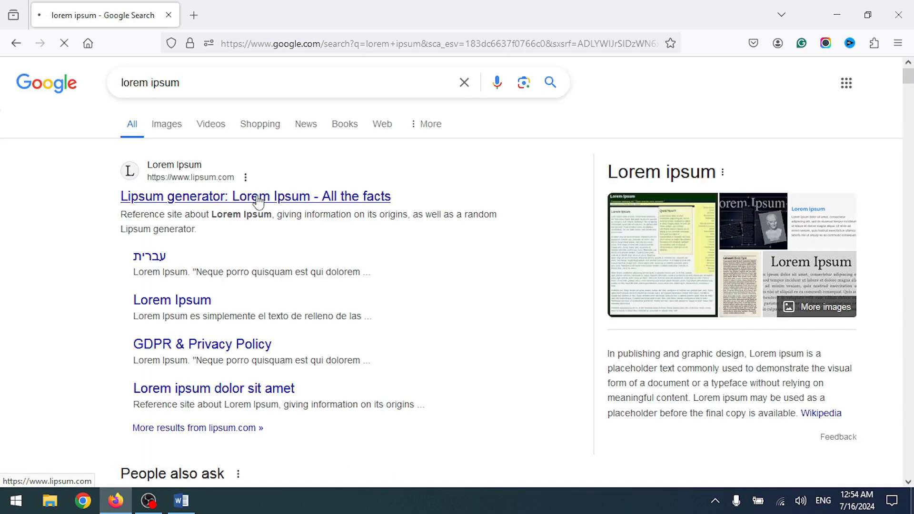
{"action": "left_click", "coordinate": [449, 194]}
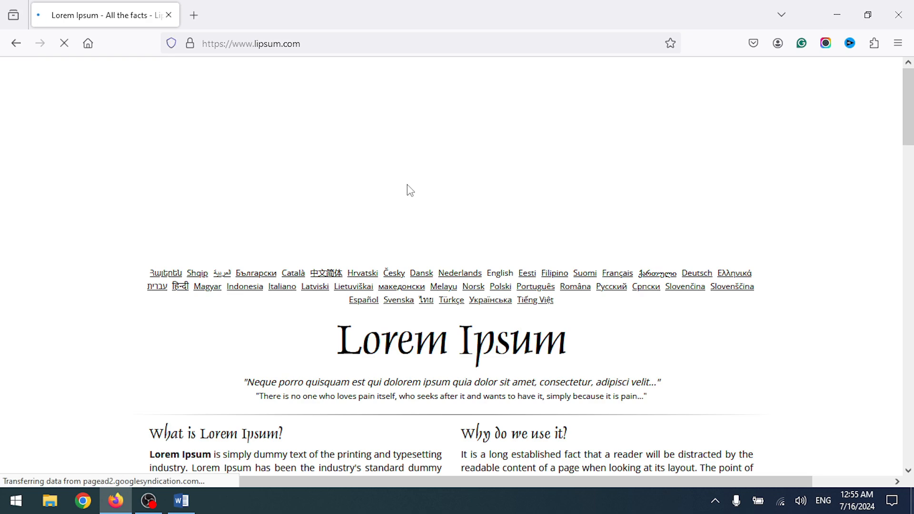
- Copy the full paragraph under "What is Lorem Ipsum?" and paste it into the blank Word document
{"action": "scroll", "coordinate": [449, 251], "scroll_direction": "down", "scroll_amount": 3}
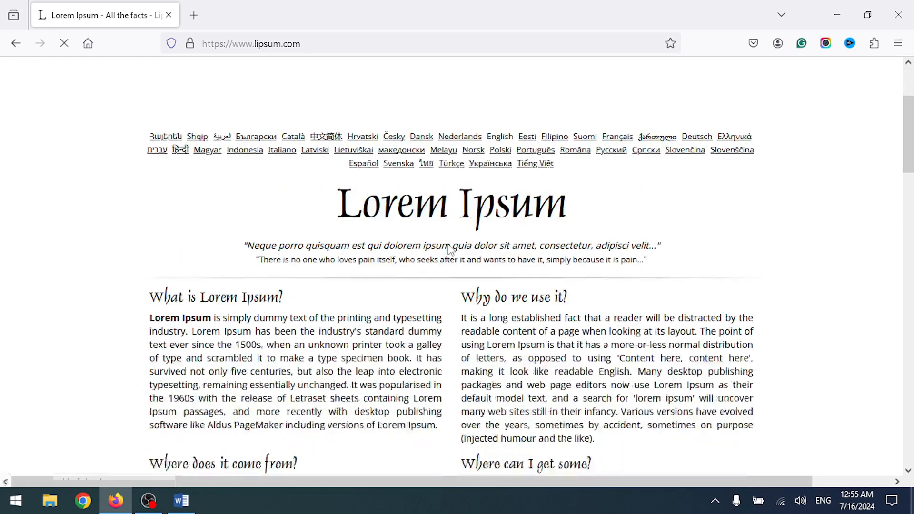
{"action": "scroll", "coordinate": [471, 253], "scroll_direction": "down", "scroll_amount": 3}
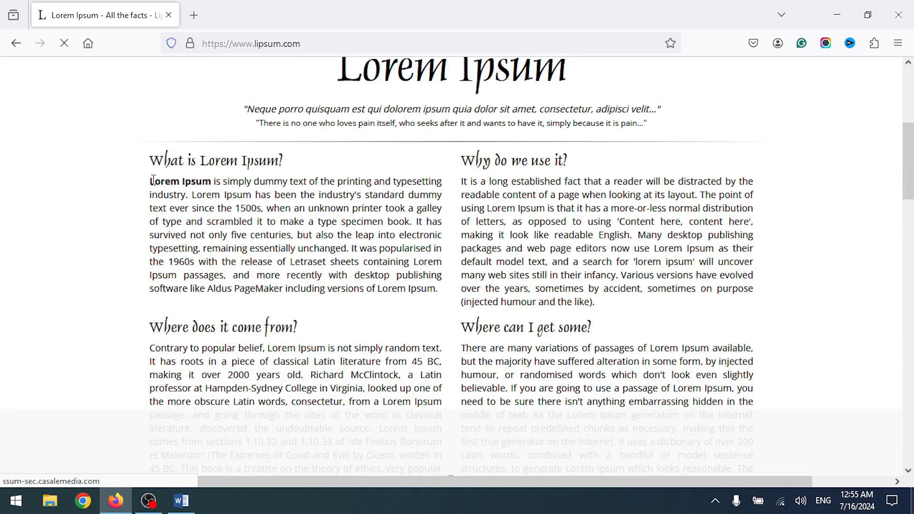
{"action": "left_click_drag", "start_coordinate": [151, 181], "coordinate": [439, 292]}
{"action": "key", "text": "ctrl+c"}
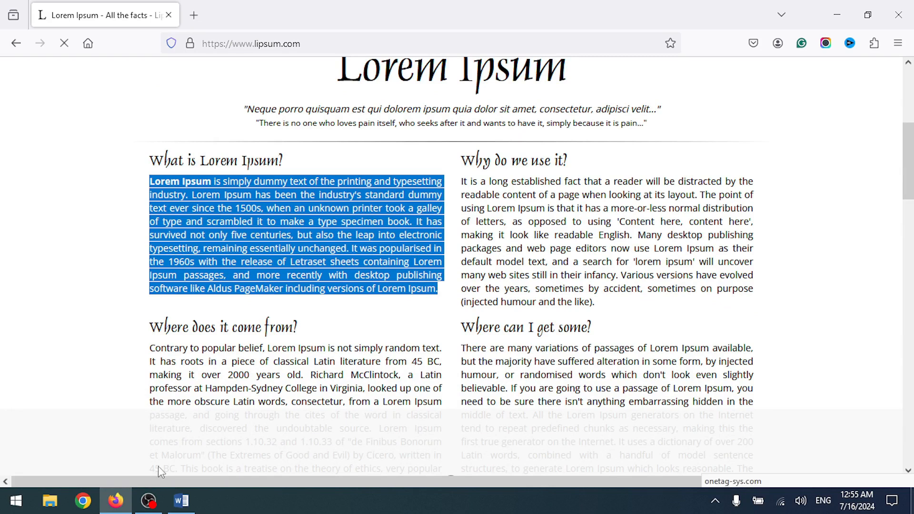
{"action": "left_click", "coordinate": [180, 501]}
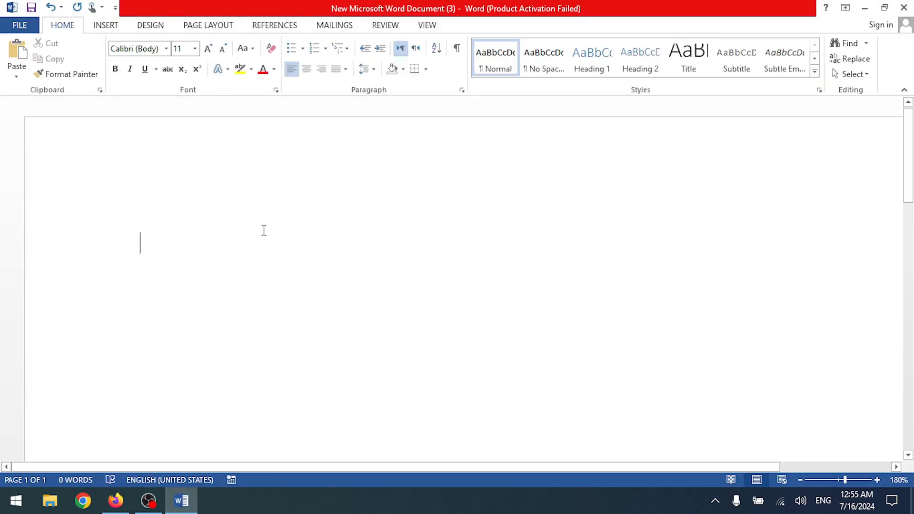
{"action": "key", "text": "ctrl+v"}
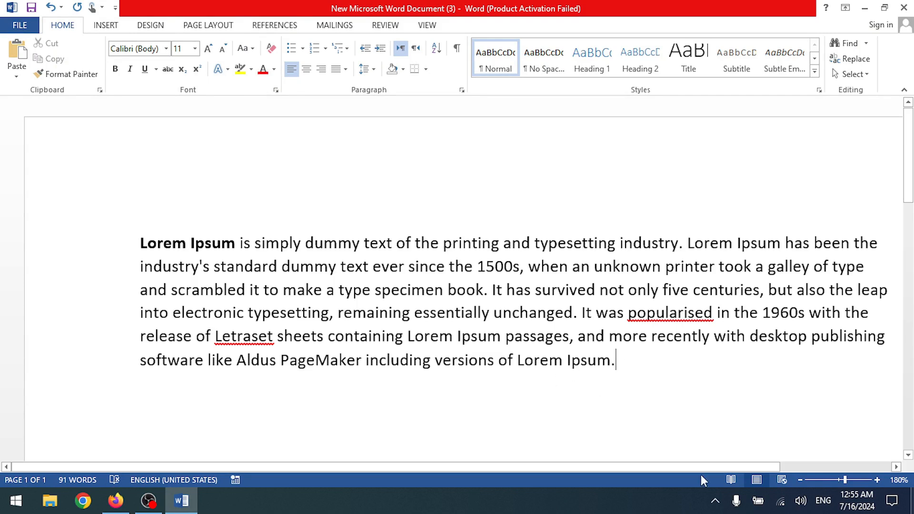
- Center-align the entire pasted Lorem Ipsum paragraph
{"action": "left_click", "coordinate": [799, 480]}
{"action": "left_click", "coordinate": [799, 479]}
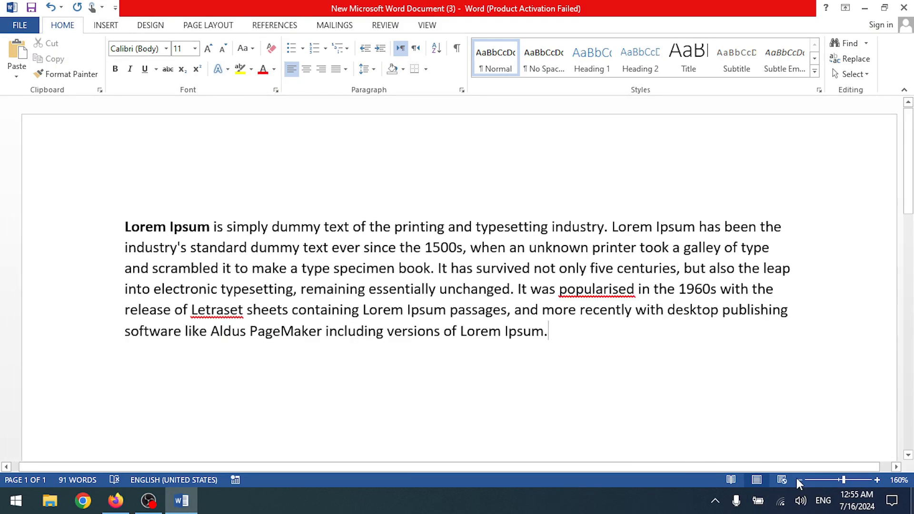
{"action": "left_click", "coordinate": [294, 289]}
{"action": "left_click_drag", "start_coordinate": [127, 222], "coordinate": [603, 357]}
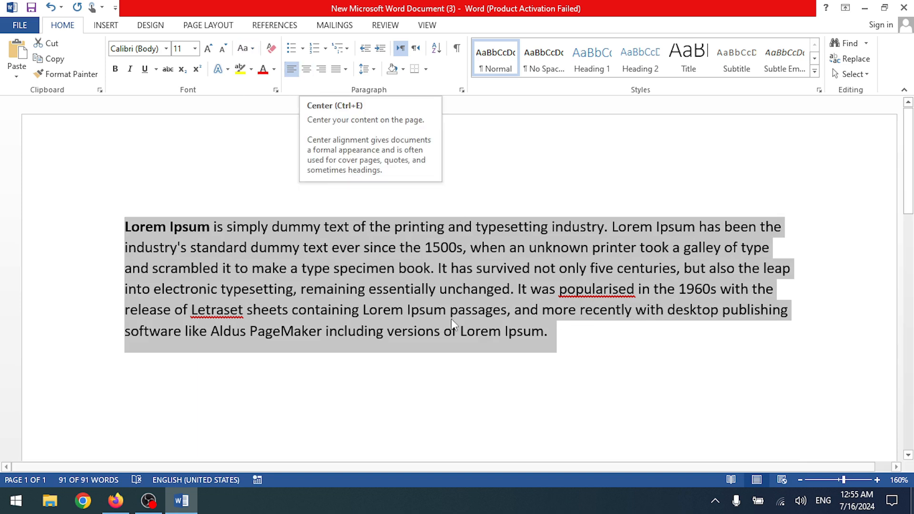
{"action": "left_click", "coordinate": [800, 480]}
{"action": "left_click", "coordinate": [800, 480]}
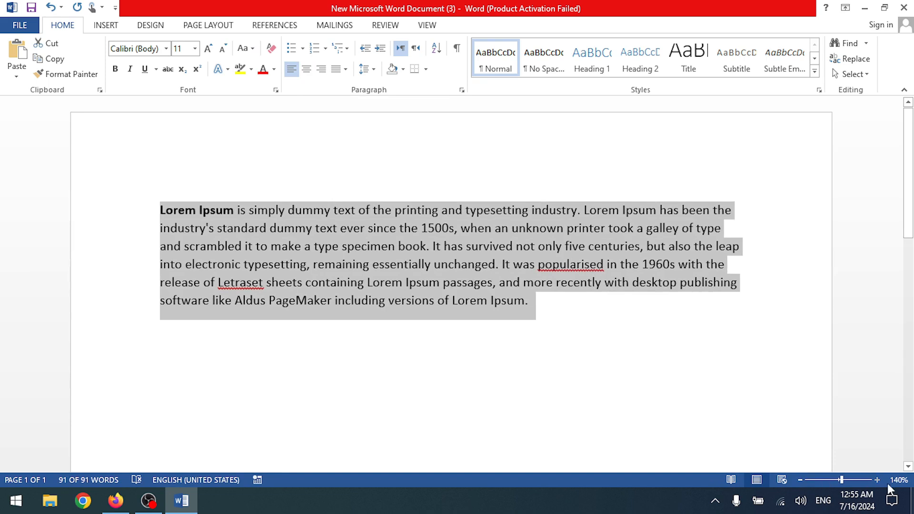
{"action": "left_click", "coordinate": [878, 482]}
{"action": "left_click", "coordinate": [877, 482]}
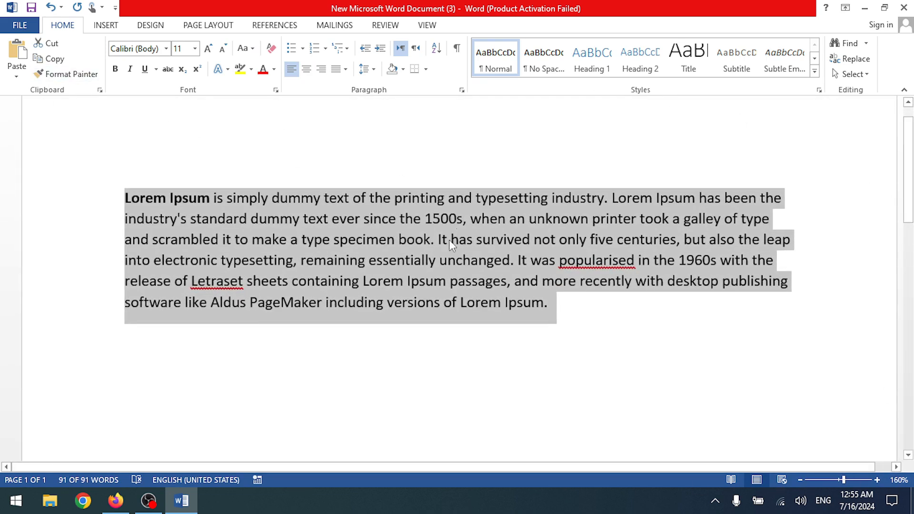
{"action": "left_click", "coordinate": [307, 76]}
{"action": "left_click", "coordinate": [359, 396]}
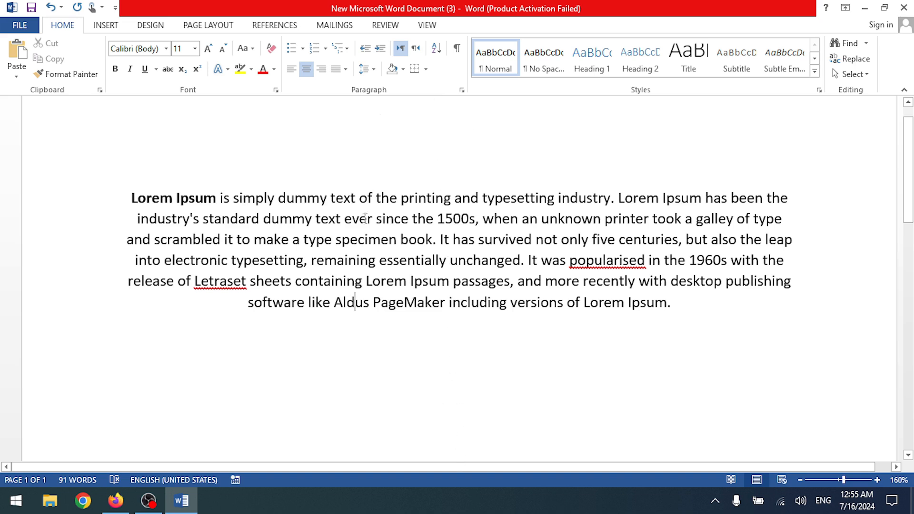
- Delete the characters "are like Ald" from "software like Aldus" in the paragraph's last line
{"action": "key", "text": "BackSpace"}
{"action": "key", "text": "BackSpace"}
{"action": "key", "text": "BackSpace"}
{"action": "key", "text": "BackSpace"}
{"action": "key", "text": "BackSpace"}
{"action": "key", "text": "BackSpace"}
{"action": "key", "text": "BackSpace"}
{"action": "key", "text": "BackSpace"}
{"action": "key", "text": "BackSpace"}
{"action": "key", "text": "BackSpace"}
{"action": "key", "text": "BackSpace"}
{"action": "key", "text": "BackSpace"}
- Delete the characters between the "b" of "book" and "has survived" in the paragraph's third line
{"action": "left_click", "coordinate": [455, 233]}
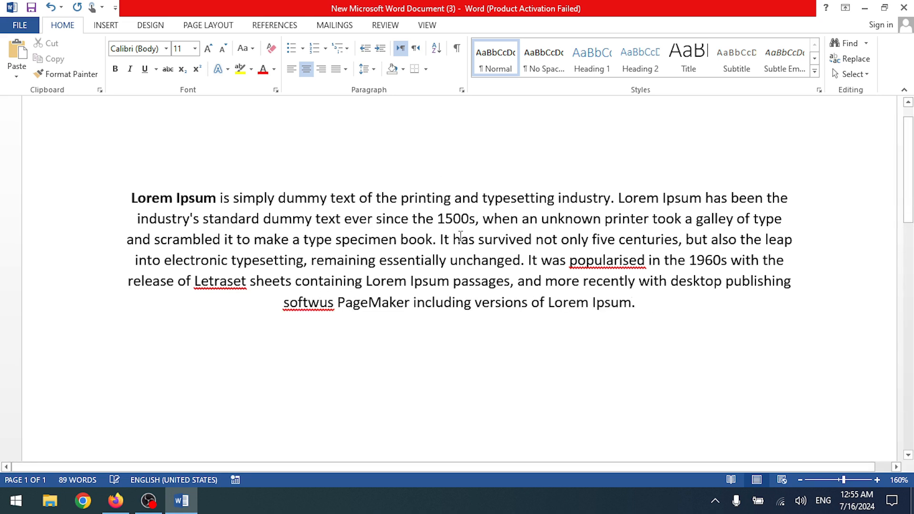
{"action": "key", "text": "BackSpace"}
{"action": "key", "text": "BackSpace"}
{"action": "key", "text": "BackSpace"}
{"action": "key", "text": "BackSpace"}
{"action": "key", "text": "BackSpace"}
{"action": "key", "text": "BackSpace"}
{"action": "key", "text": "BackSpace"}
{"action": "key", "text": "BackSpace"}
{"action": "key", "text": "BackSpace"}
{"action": "key", "text": "BackSpace"}
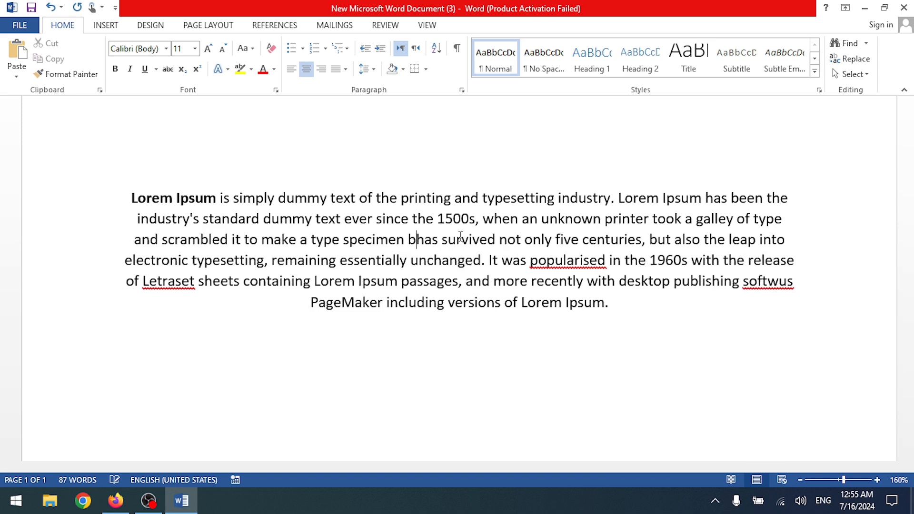
{"action": "type", "text": "book."}
- Undo the character deletions in the third and last lines of the paragraph
{"action": "key", "text": "ctrl+z"}
{"action": "key", "text": "ctrl+z"}
{"action": "key", "text": "ctrl+z"}
{"action": "key", "text": "ctrl+z"}
{"action": "key", "text": "ctrl+z"}
{"action": "key", "text": "ctrl+z"}
{"action": "key", "text": "ctrl+z"}
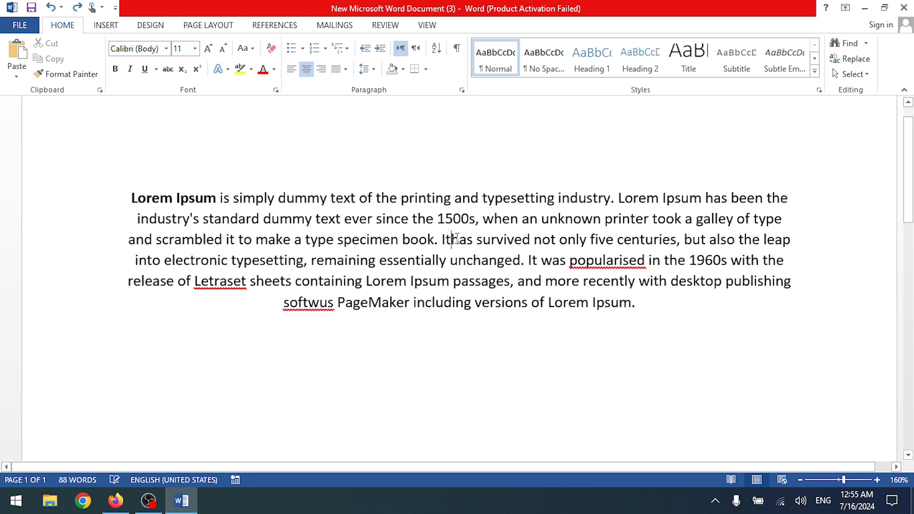
{"action": "key", "text": "ctrl+z"}
{"action": "key", "text": "ctrl+z"}
{"action": "key", "text": "ctrl+z"}
{"action": "key", "text": "ctrl+z"}
{"action": "key", "text": "ctrl+z"}
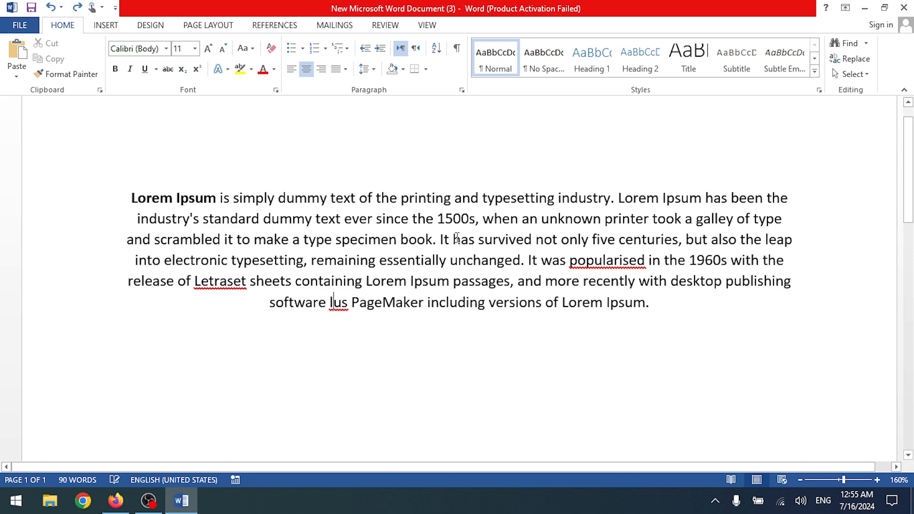
{"action": "key", "text": "ctrl+z"}
{"action": "key", "text": "ctrl+z"}
{"action": "key", "text": "ctrl+z"}
{"action": "key", "text": "ctrl+z"}
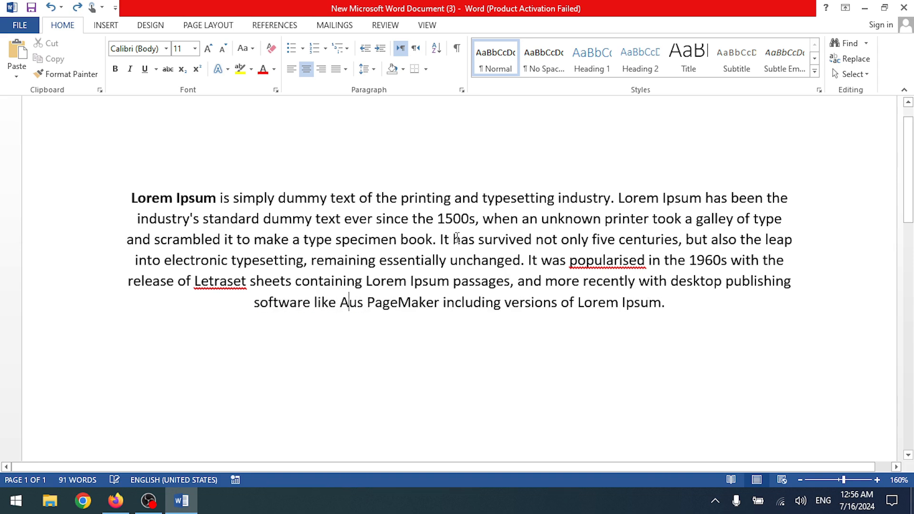
- Undo the center alignment and the paste, and restore the pasted Lorem Ipsum paragraph
{"action": "key", "text": "ctrl+z"}
{"action": "key", "text": "ctrl+z"}
{"action": "key", "text": "ctrl+z"}
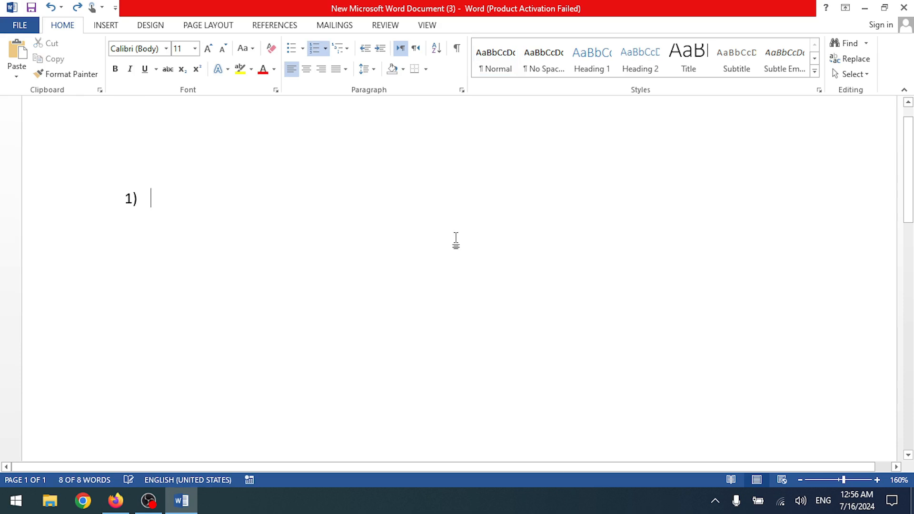
{"action": "type", "text": "Lorem Ipsum is simply dummy text of the printing and typesetting industry. Lorem Ipsum has been the industry's standard dummy text ever since the 1500s, when an unknown printer took a galley of type and scrambled it to make a type specimen book. It has survived not only five centuries, but also the leap into electronic typesetting, remaining essentially unchanged. It was popularised in the 1960s with the release of Letraset sheets containing Lorem Ipsum passages, and more recently with desktop publishing software like Aldus PageMaker including versions of Lorem Ipsum."}
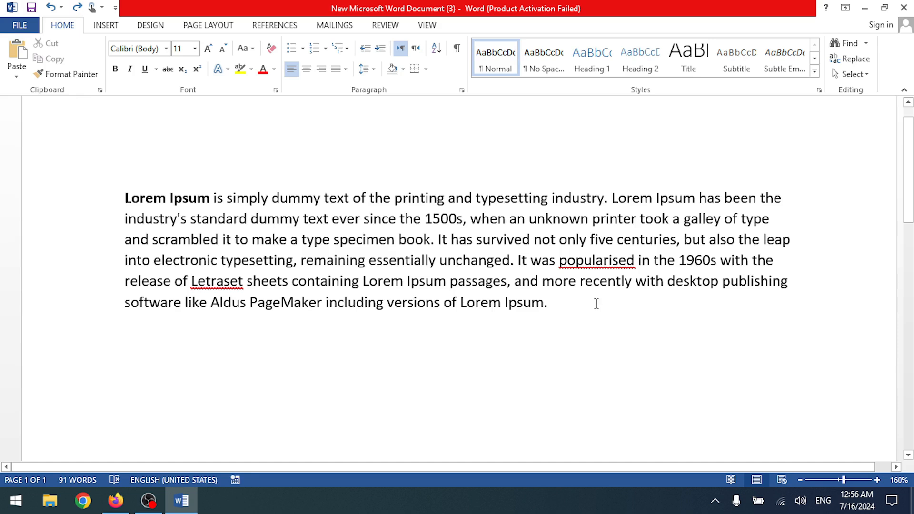
- Center-align the whole Lorem Ipsum paragraph and return it to left alignment
{"action": "left_click_drag", "start_coordinate": [569, 306], "coordinate": [267, 260]}
{"action": "key", "text": "ctrl+a"}
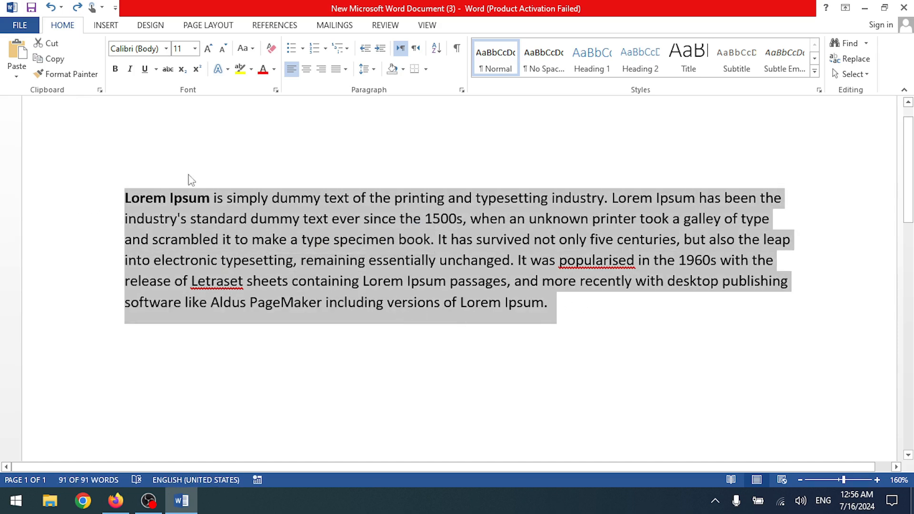
{"action": "left_click", "coordinate": [308, 71]}
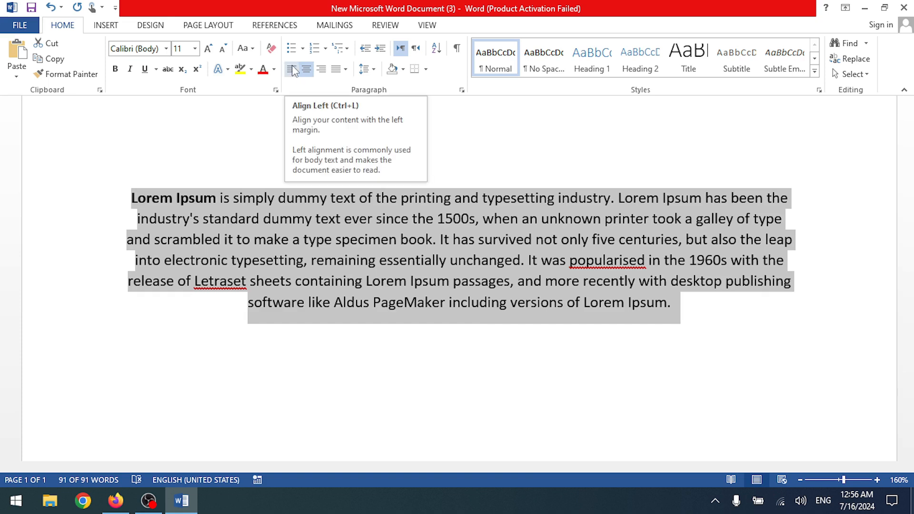
{"action": "left_click", "coordinate": [402, 321]}
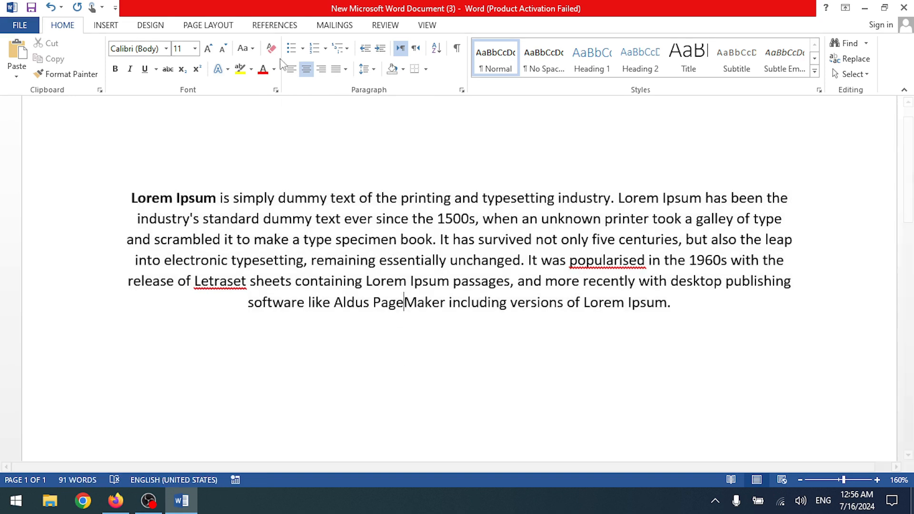
{"action": "left_click", "coordinate": [292, 70]}
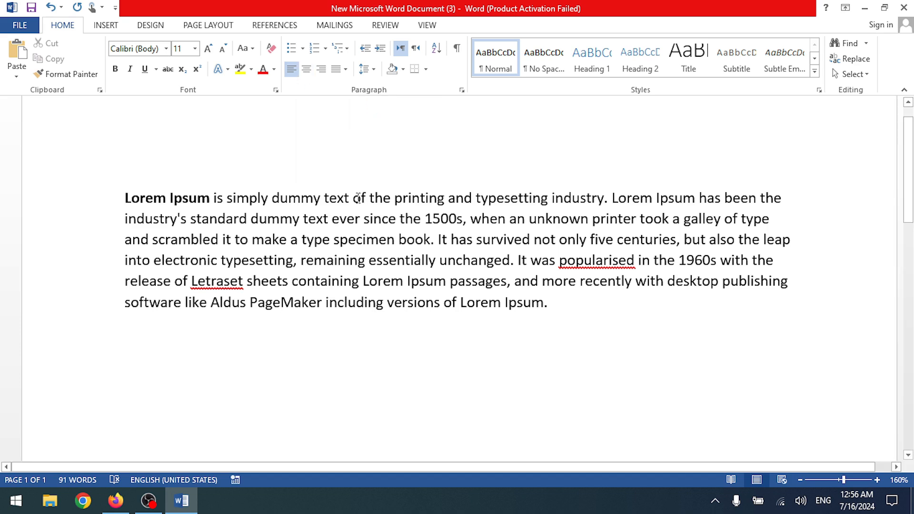
- Start a new line after the Lorem Ipsum paragraph and paste a second copy of the text there
{"action": "key", "text": "ctrl+a"}
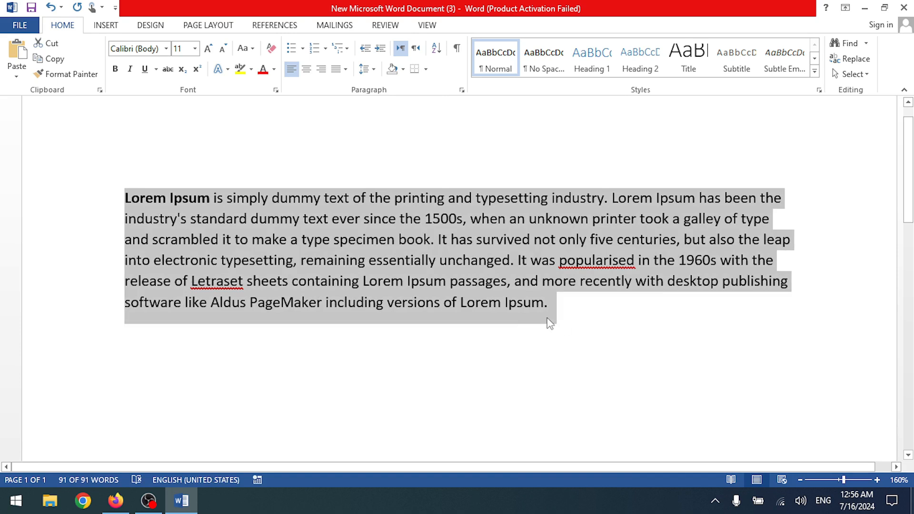
{"action": "left_click_drag", "start_coordinate": [561, 312], "coordinate": [148, 181]}
{"action": "left_click", "coordinate": [576, 307]}
{"action": "key", "text": "Return"}
{"action": "key", "text": "ctrl+v"}
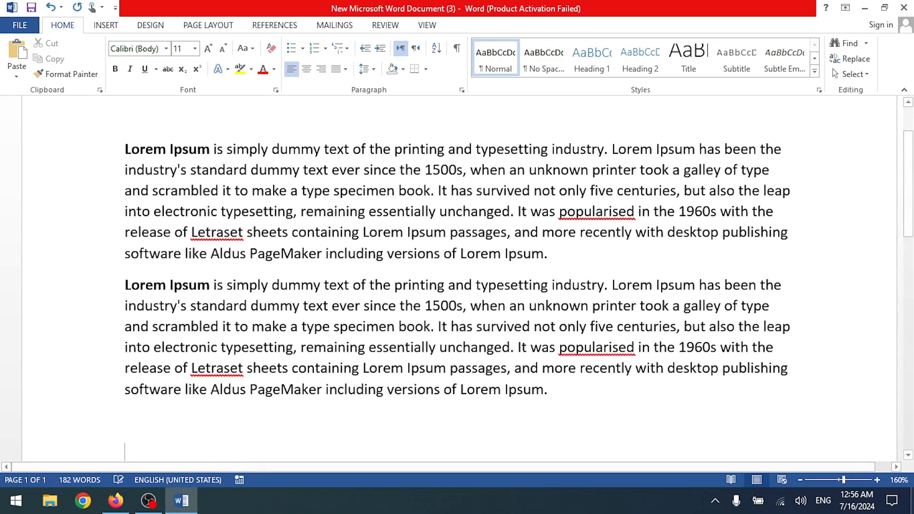
- Start a new line below the second Lorem Ipsum paragraph and paste a third copy of the text there
{"action": "key", "text": "Return"}
{"action": "key", "text": "ctrl+v"}
{"action": "scroll", "coordinate": [554, 282], "scroll_direction": "up", "scroll_amount": 3}
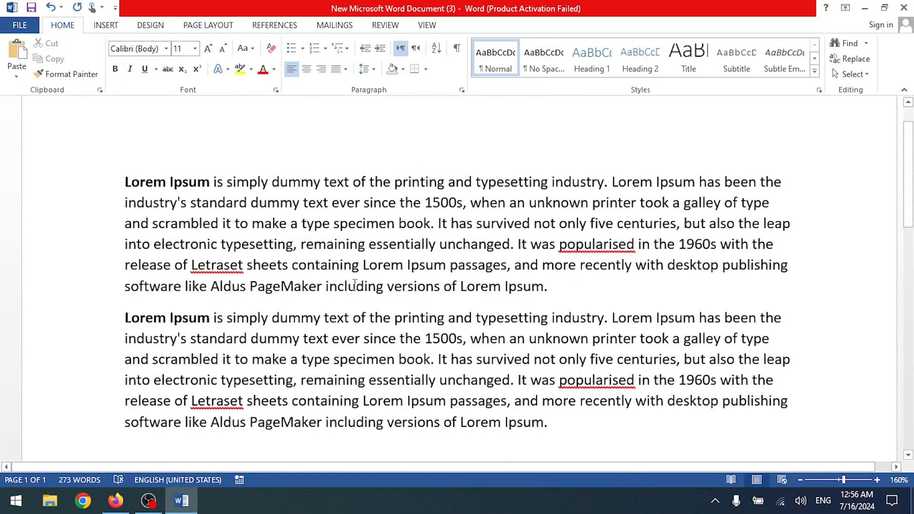
- Center-align only the first Lorem Ipsum paragraph and compare it with the paragraphs below
{"action": "left_click", "coordinate": [369, 244]}
{"action": "left_click", "coordinate": [306, 69]}
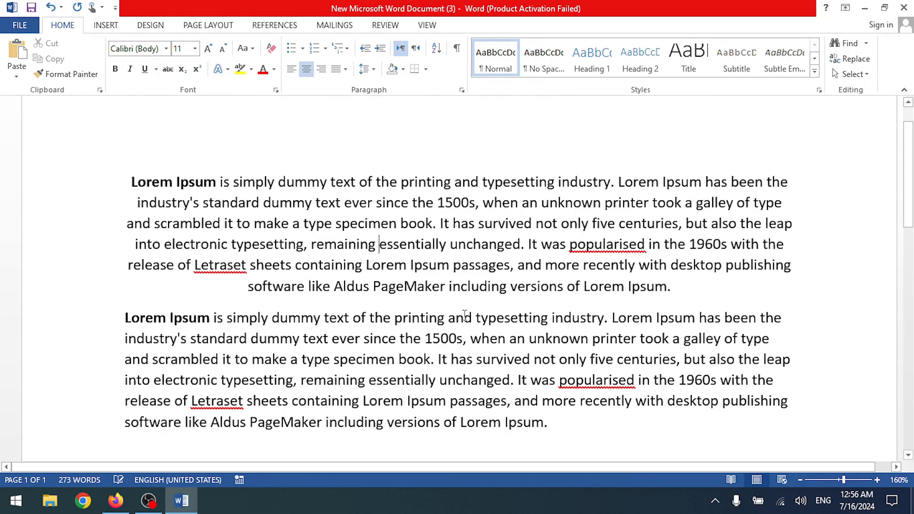
{"action": "scroll", "coordinate": [393, 343], "scroll_direction": "down", "scroll_amount": 3}
{"action": "scroll", "coordinate": [470, 197], "scroll_direction": "up", "scroll_amount": 3}
{"action": "scroll", "coordinate": [435, 322], "scroll_direction": "down", "scroll_amount": 4}
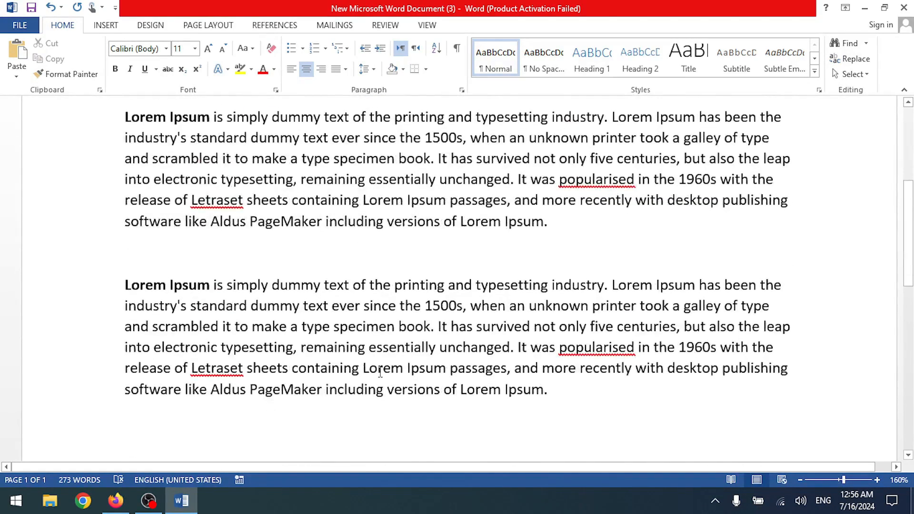
- Return the first Lorem Ipsum paragraph to left alignment
{"action": "scroll", "coordinate": [381, 374], "scroll_direction": "up", "scroll_amount": 3}
{"action": "key", "text": "ctrl+a"}
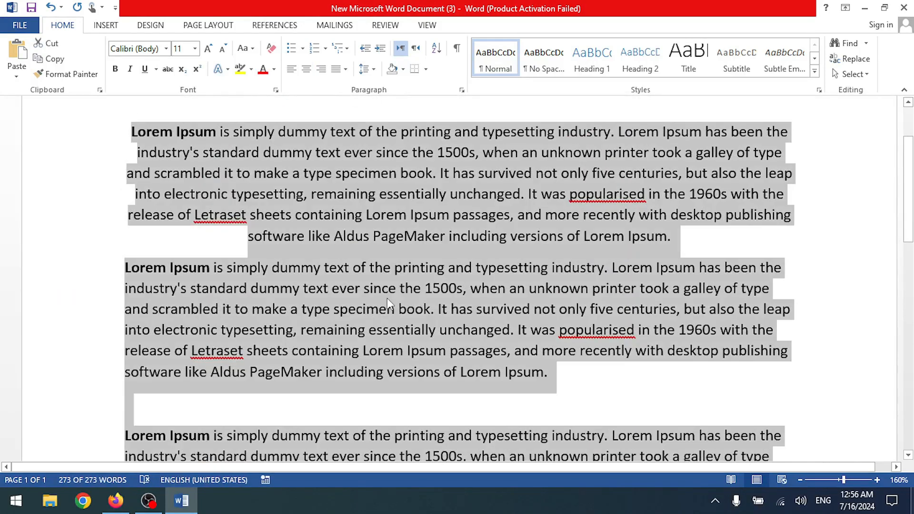
{"action": "left_click", "coordinate": [379, 195]}
{"action": "key", "text": "ctrl+l"}
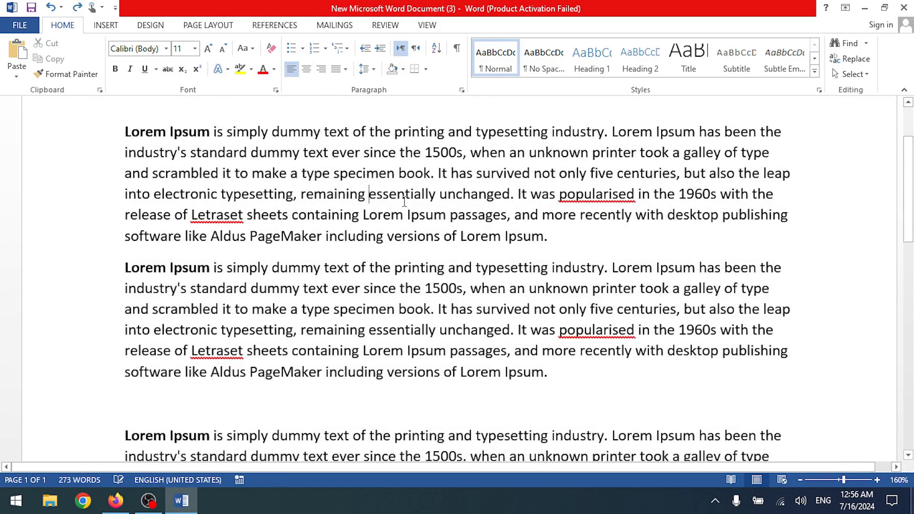
- Center-align the first two Lorem Ipsum paragraphs together and compare them with the third
{"action": "scroll", "coordinate": [367, 335], "scroll_direction": "down", "scroll_amount": 2}
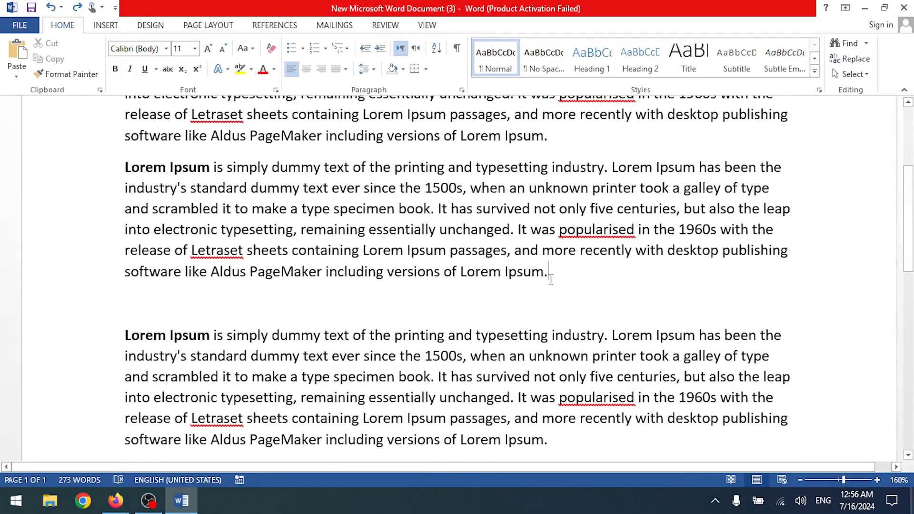
{"action": "left_click_drag", "start_coordinate": [551, 279], "coordinate": [363, 187]}
{"action": "scroll", "coordinate": [430, 376], "scroll_direction": "up", "scroll_amount": 3}
{"action": "left_click", "coordinate": [584, 401]}
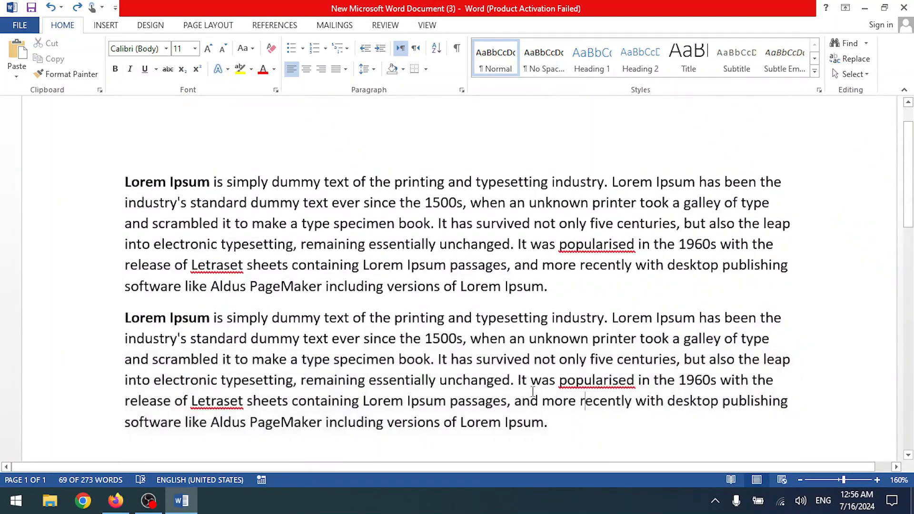
{"action": "left_click_drag", "start_coordinate": [553, 423], "coordinate": [124, 180]}
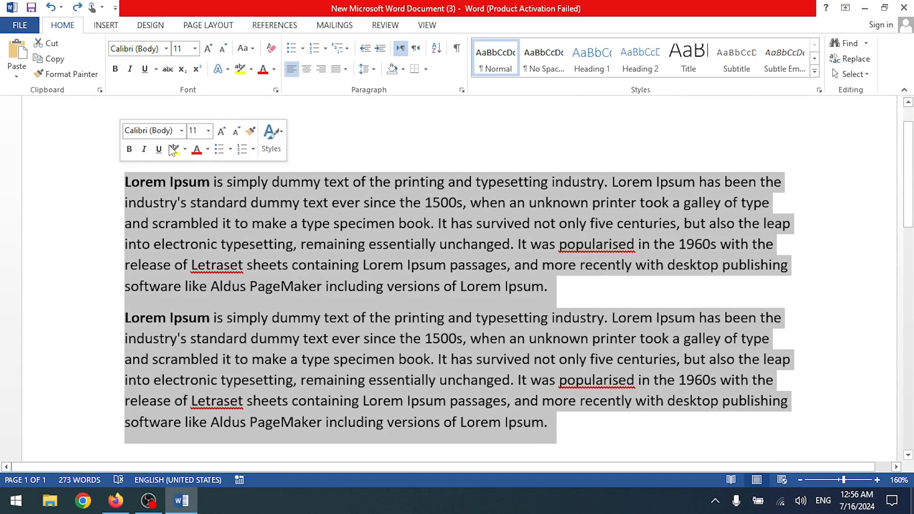
{"action": "key", "text": "ctrl+e"}
{"action": "scroll", "coordinate": [374, 266], "scroll_direction": "down", "scroll_amount": 3}
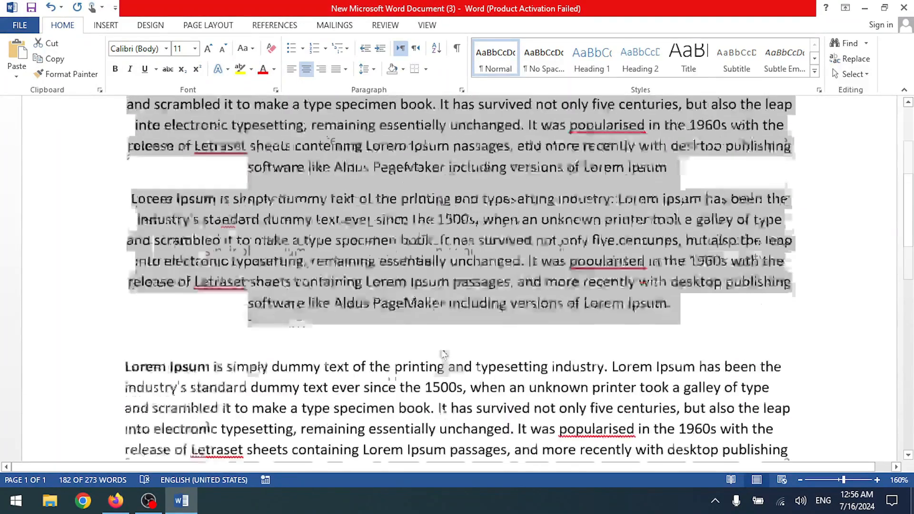
{"action": "scroll", "coordinate": [442, 350], "scroll_direction": "up", "scroll_amount": 3}
{"action": "left_click", "coordinate": [436, 278]}
{"action": "scroll", "coordinate": [423, 404], "scroll_direction": "down", "scroll_amount": 5}
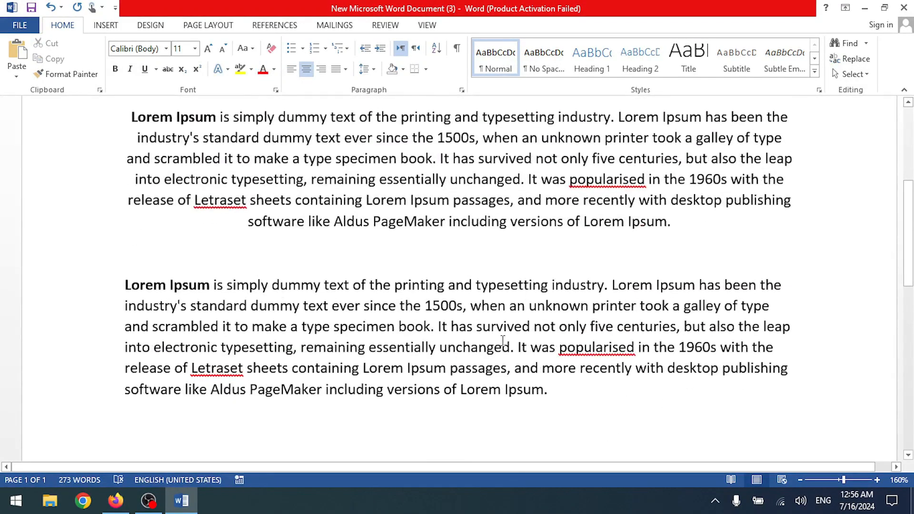
- Undo the centering and the two extra pastes, and remove the empty line after the remaining Lorem Ipsum paragraph
{"action": "key", "text": "ctrl+z"}
{"action": "key", "text": "ctrl+z"}
{"action": "scroll", "coordinate": [453, 303], "scroll_direction": "up", "scroll_amount": 3}
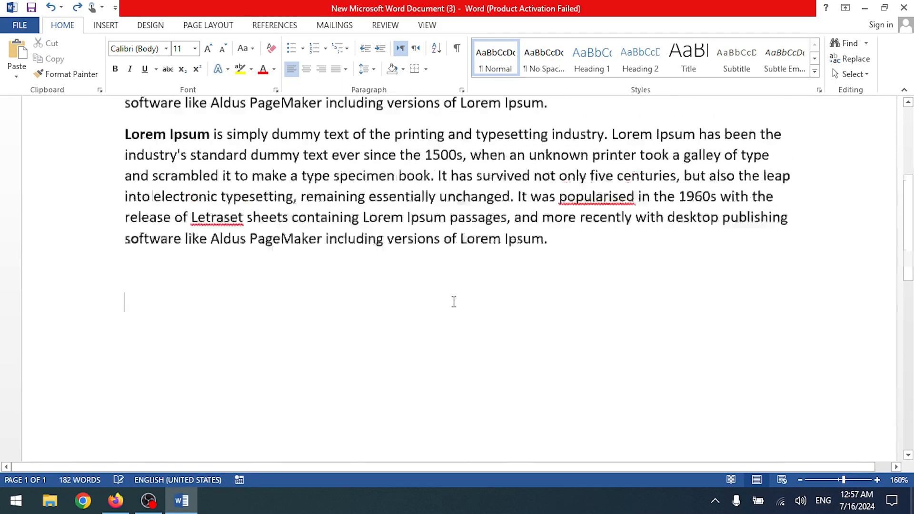
{"action": "scroll", "coordinate": [454, 301], "scroll_direction": "down", "scroll_amount": 2}
{"action": "key", "text": "ctrl+z"}
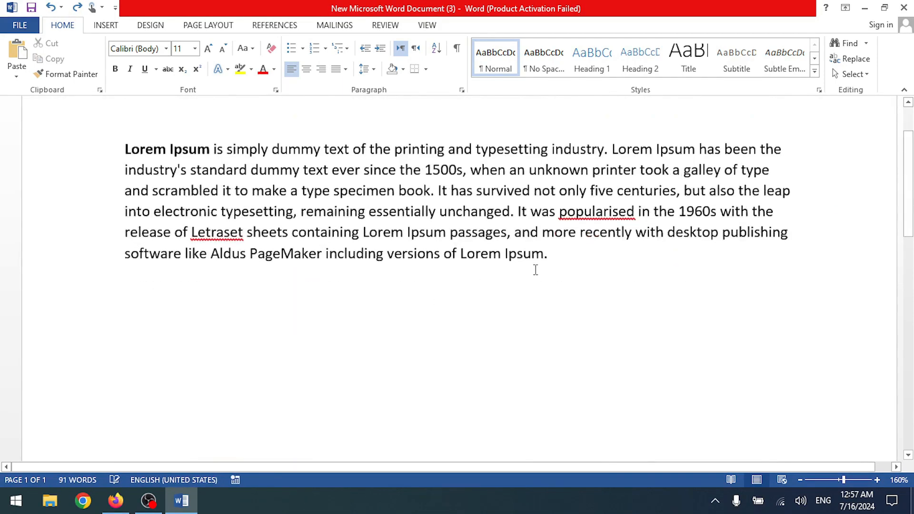
{"action": "scroll", "coordinate": [476, 281], "scroll_direction": "up", "scroll_amount": 2}
{"action": "key", "text": "BackSpace"}
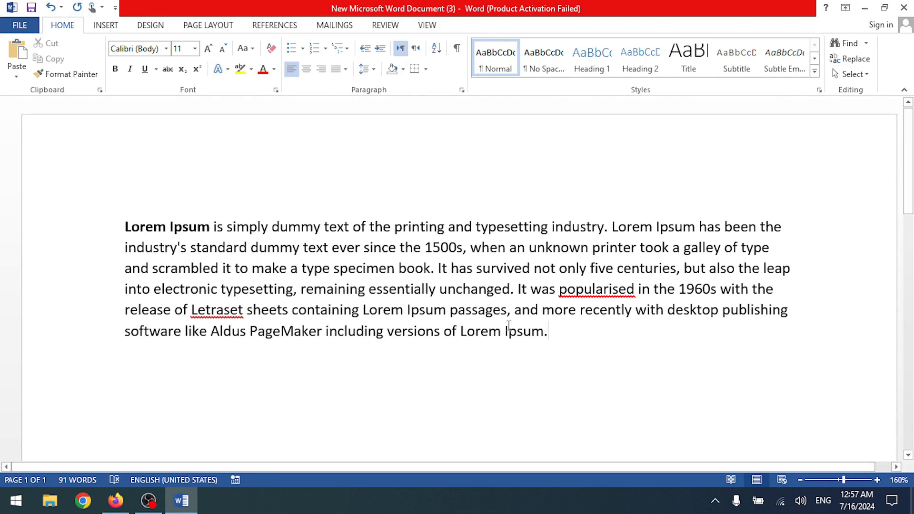
- Right-align the whole Lorem Ipsum paragraph
{"action": "left_click_drag", "start_coordinate": [555, 332], "coordinate": [92, 229]}
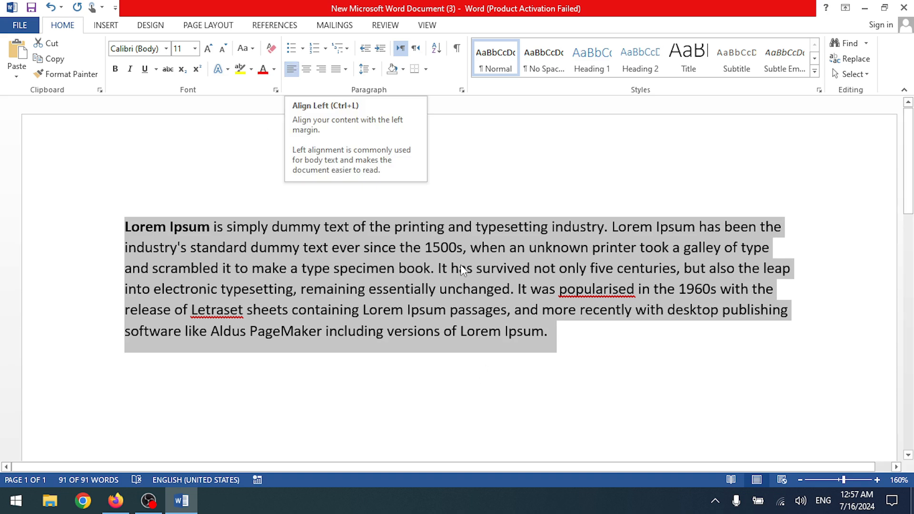
{"action": "left_click", "coordinate": [323, 70]}
{"action": "left_click", "coordinate": [686, 290]}
{"action": "scroll", "coordinate": [731, 418], "scroll_direction": "down", "scroll_amount": 3}
{"action": "scroll", "coordinate": [733, 418], "scroll_direction": "up", "scroll_amount": 4}
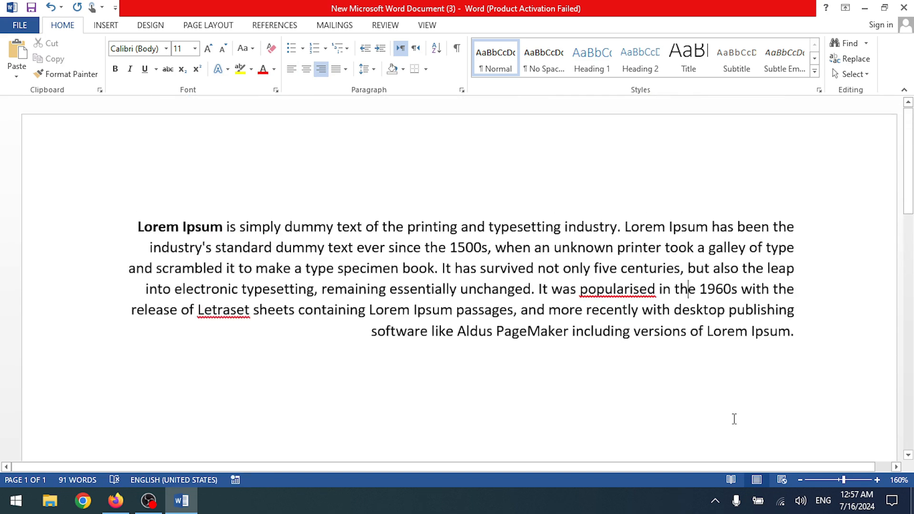
{"action": "scroll", "coordinate": [359, 259], "scroll_direction": "up", "scroll_amount": 1}
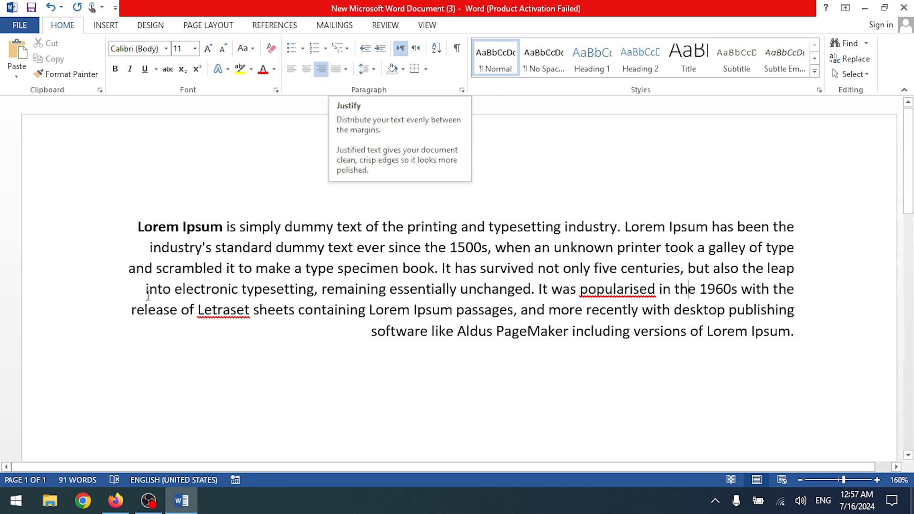
- Set the whole right-aligned paragraph back to left alignment
{"action": "left_click_drag", "start_coordinate": [137, 226], "coordinate": [850, 332]}
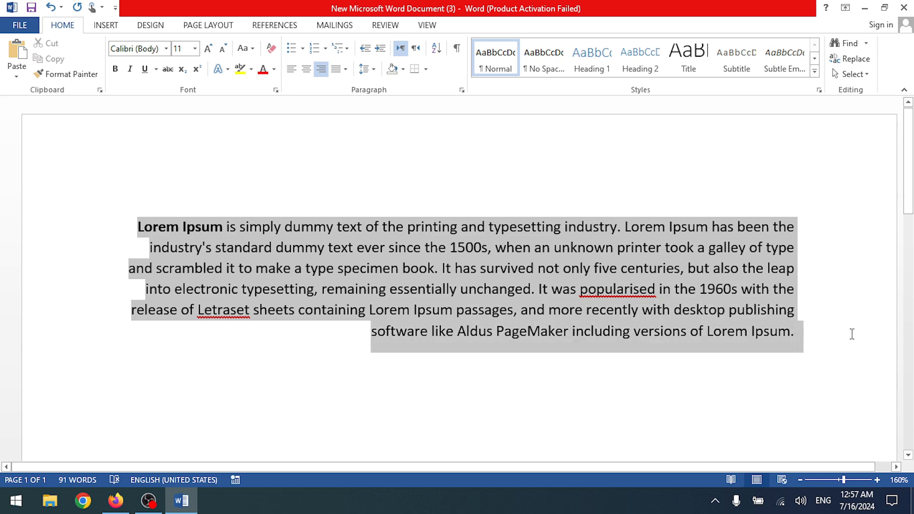
{"action": "left_click", "coordinate": [291, 69]}
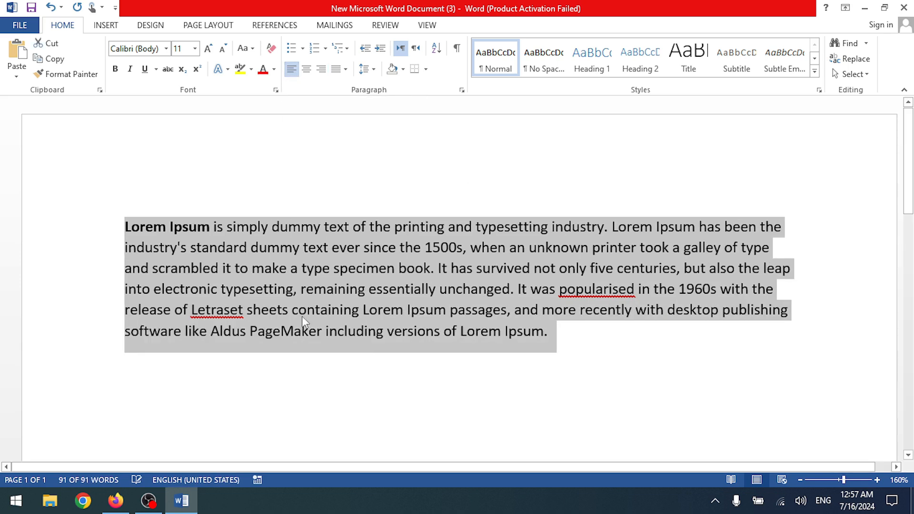
{"action": "left_click", "coordinate": [398, 368]}
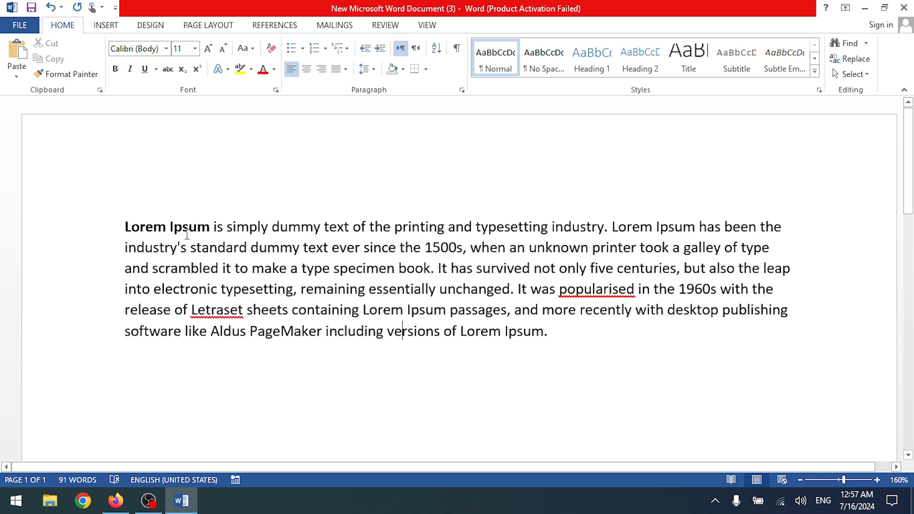
- Apply the Justify alignment to the whole Lorem Ipsum paragraph
{"action": "key", "text": "ctrl+a"}
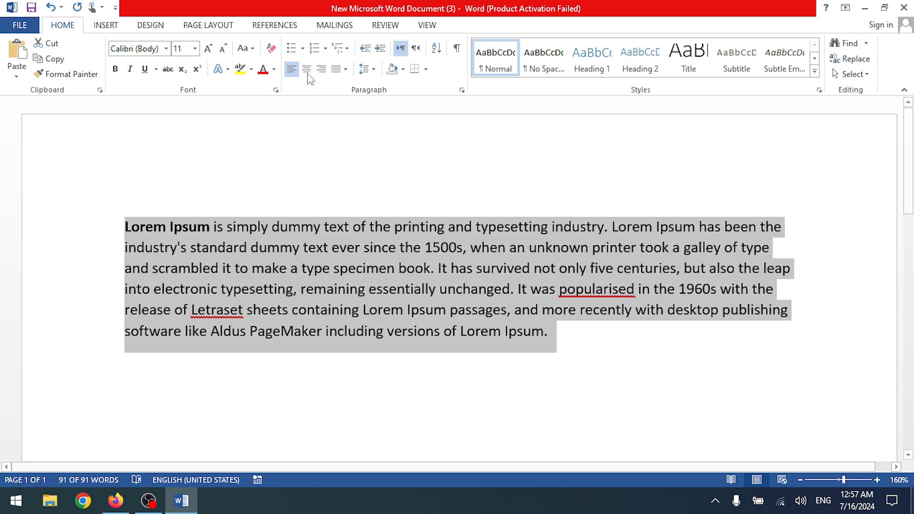
{"action": "left_click", "coordinate": [345, 70]}
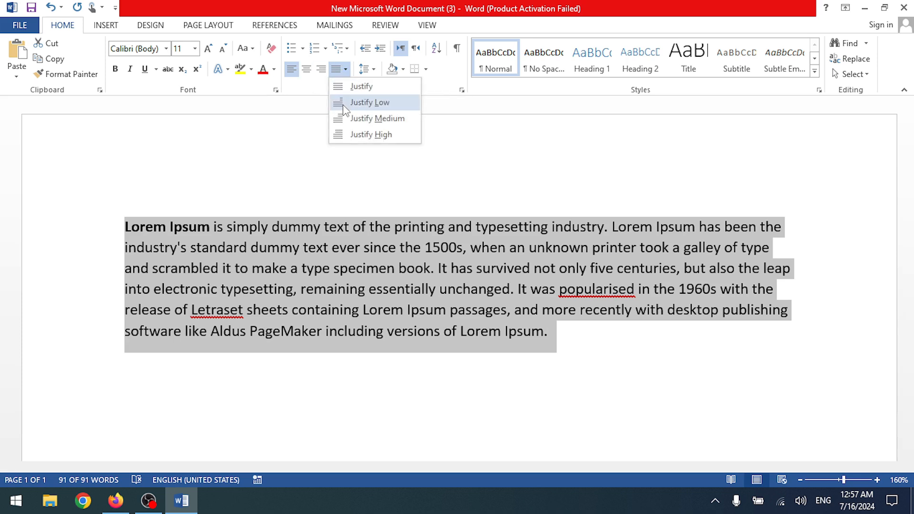
{"action": "left_click", "coordinate": [354, 90]}
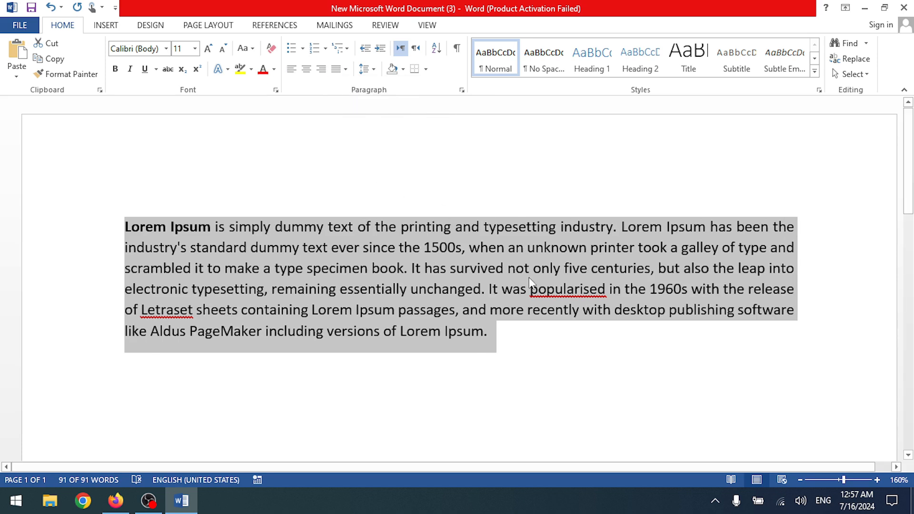
{"action": "left_click", "coordinate": [528, 269]}
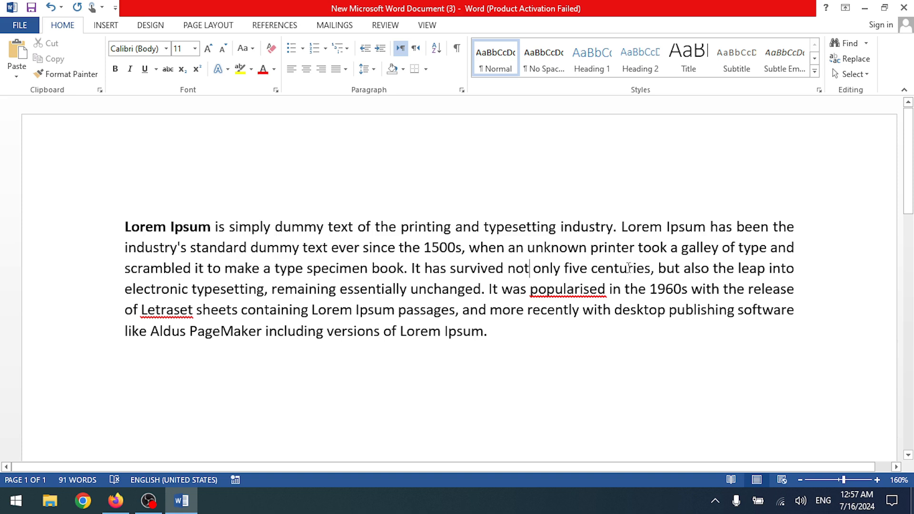
{"action": "scroll", "coordinate": [221, 295], "scroll_direction": "down", "scroll_amount": 1}
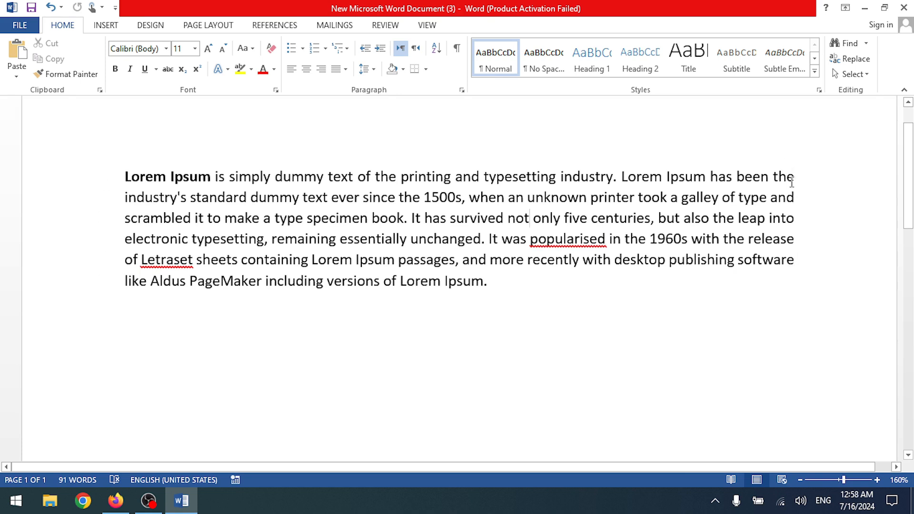
- Undo the justification to compare with left alignment, and justify the whole paragraph again
{"action": "key", "text": "ctrl+a"}
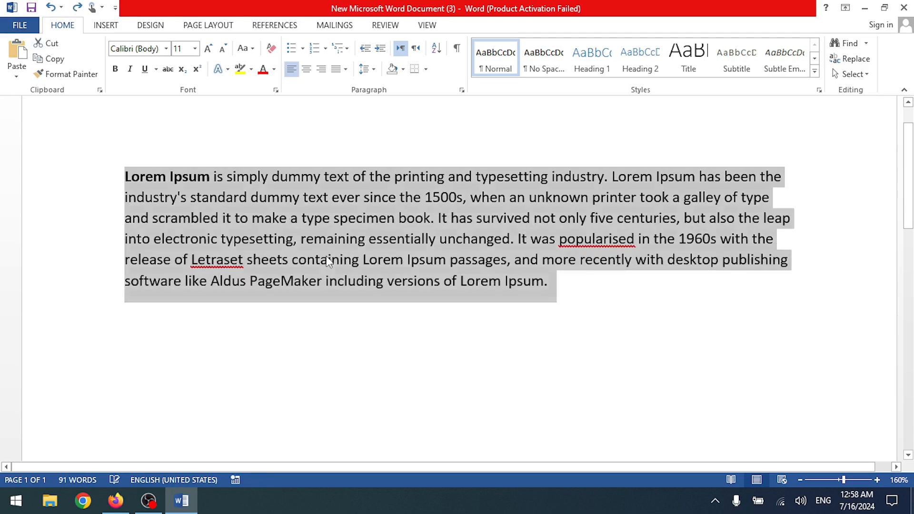
{"action": "key", "text": "ctrl+z"}
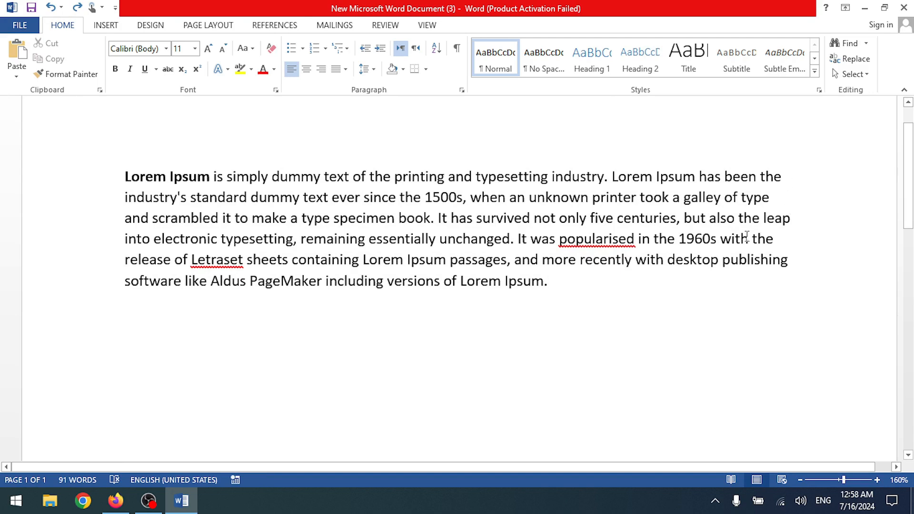
{"action": "key", "text": "ctrl+a"}
{"action": "key", "text": "ctrl+j"}
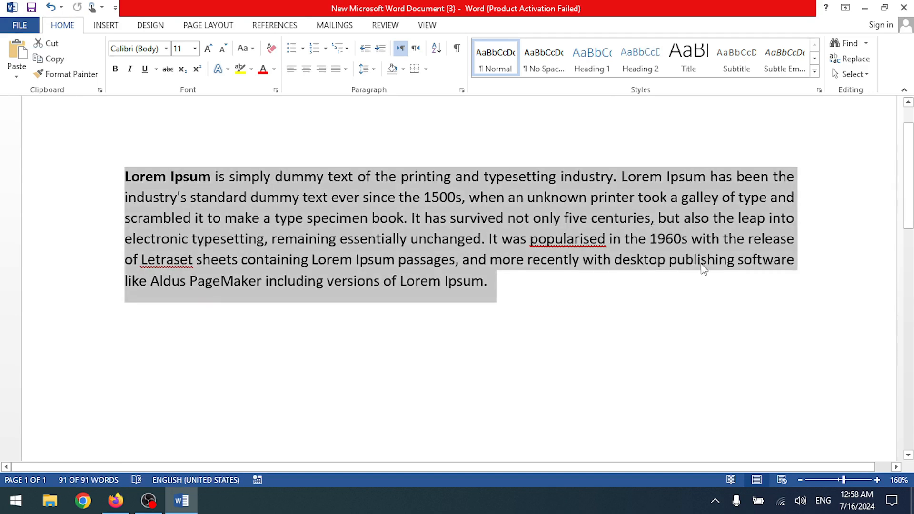
- Delete the characters "psum." at the end of the justified paragraph
{"action": "left_click", "coordinate": [493, 280]}
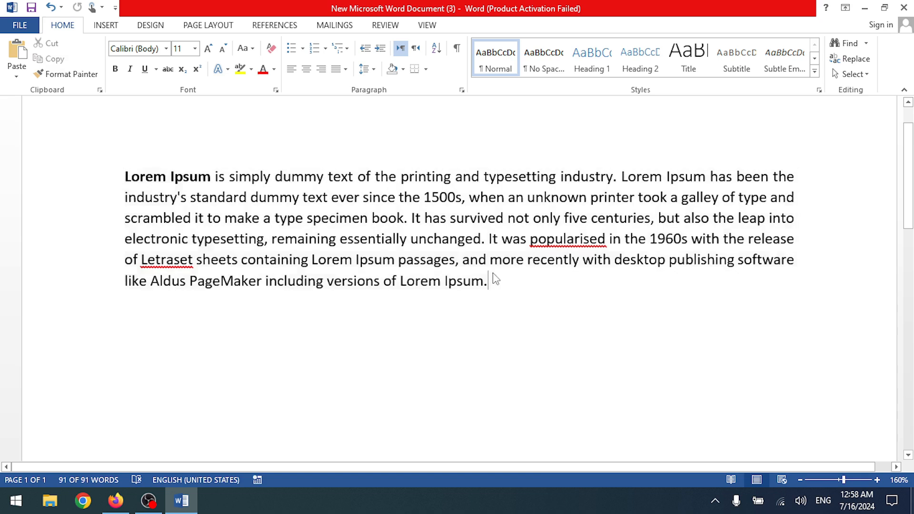
{"action": "key", "text": "BackSpace"}
{"action": "key", "text": "BackSpace"}
{"action": "key", "text": "BackSpace"}
{"action": "key", "text": "BackSpace"}
{"action": "key", "text": "BackSpace"}
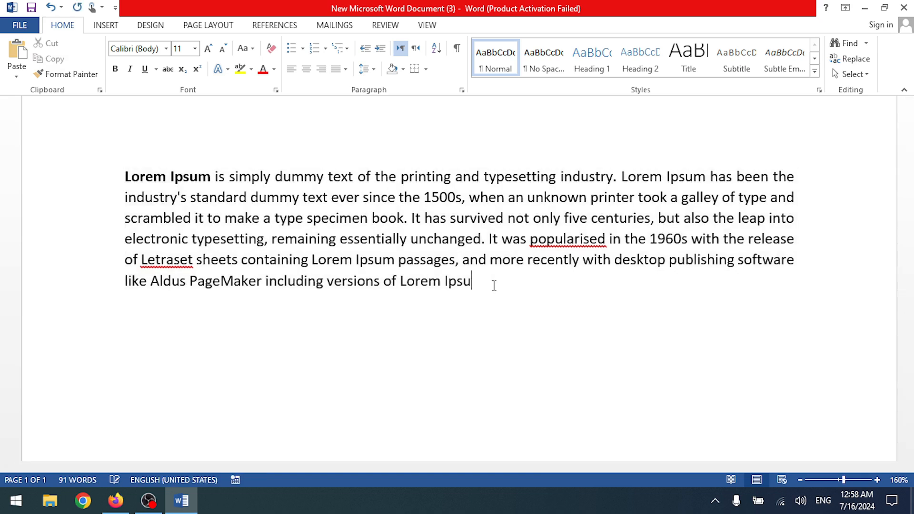
- Replace "changed. " before "It was" in the fourth line with "sad" to test how the justified text reflows
{"action": "left_click", "coordinate": [490, 243]}
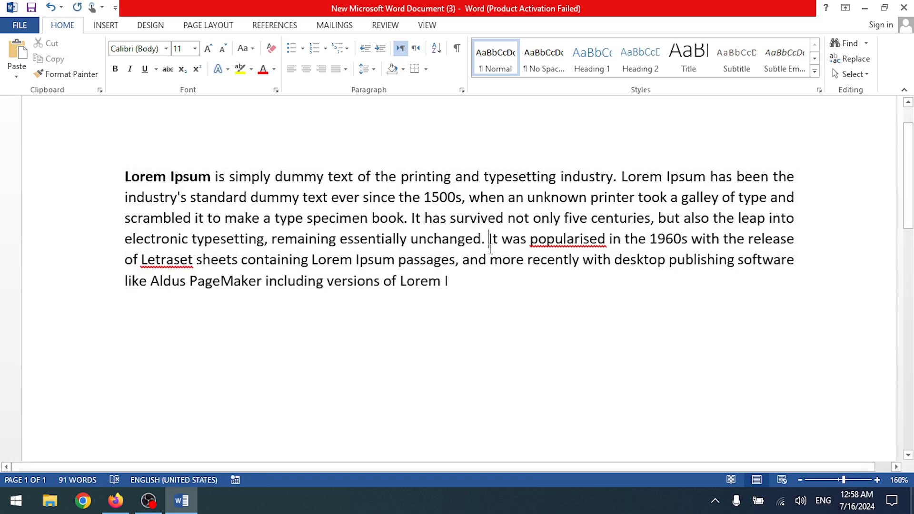
{"action": "key", "text": "BackSpace"}
{"action": "key", "text": "BackSpace"}
{"action": "key", "text": "BackSpace"}
{"action": "key", "text": "BackSpace"}
{"action": "key", "text": "BackSpace"}
{"action": "key", "text": "BackSpace"}
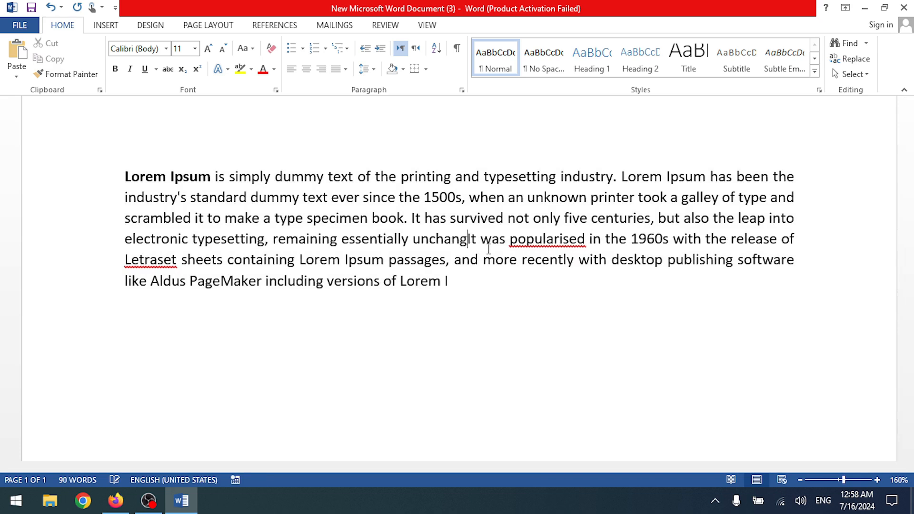
{"action": "key", "text": "BackSpace"}
{"action": "key", "text": "BackSpace"}
{"action": "key", "text": "BackSpace"}
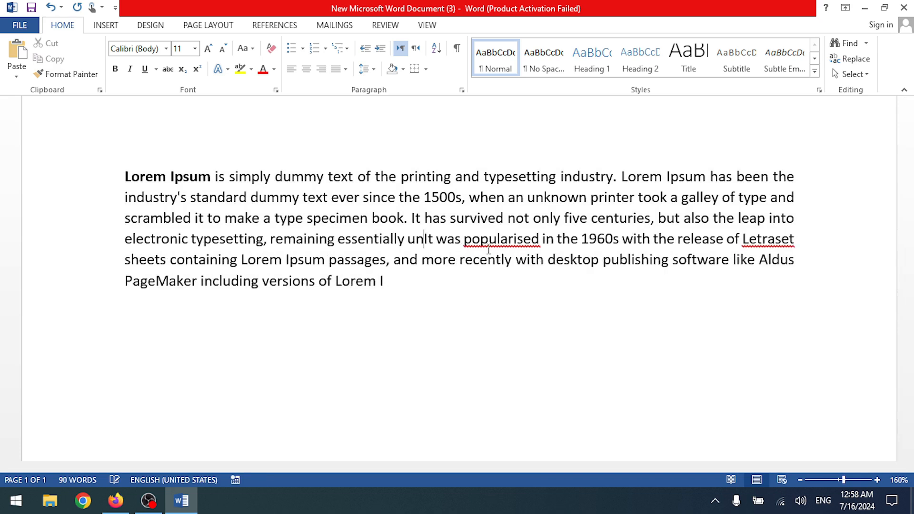
{"action": "type", "text": "sad"}
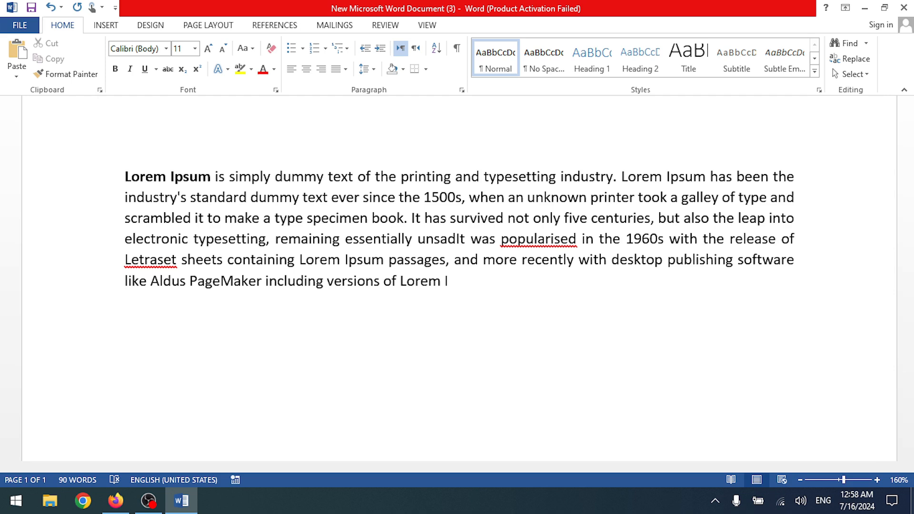
- Delete the words "remaining essentially unsadIt was" before "popularised" in the fourth line
{"action": "left_click", "coordinate": [274, 241]}
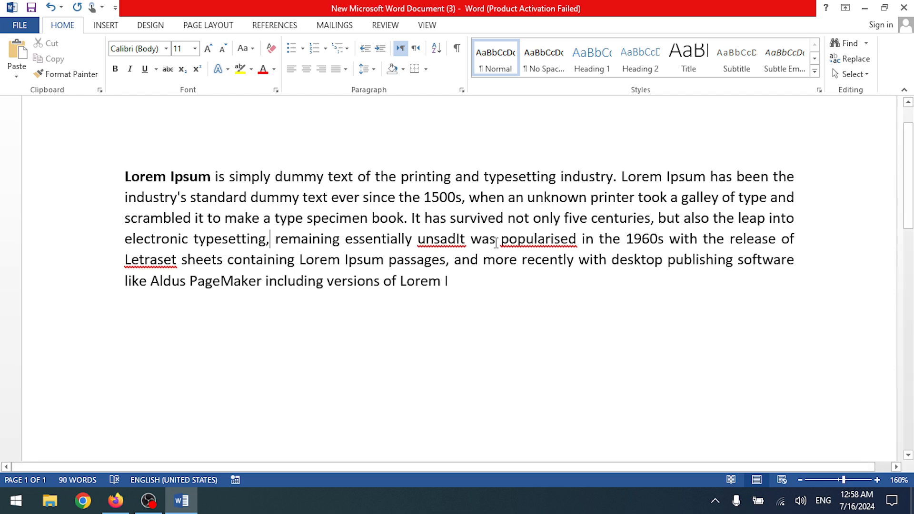
{"action": "left_click_drag", "start_coordinate": [498, 240], "coordinate": [345, 241]}
{"action": "key", "text": "BackSpace"}
{"action": "key", "text": "BackSpace"}
{"action": "key", "text": "BackSpace"}
{"action": "key", "text": "BackSpace"}
{"action": "key", "text": "BackSpace"}
{"action": "key", "text": "BackSpace"}
{"action": "key", "text": "BackSpace"}
{"action": "key", "text": "BackSpace"}
{"action": "key", "text": "BackSpace"}
{"action": "key", "text": "BackSpace"}
{"action": "key", "text": "BackSpace"}
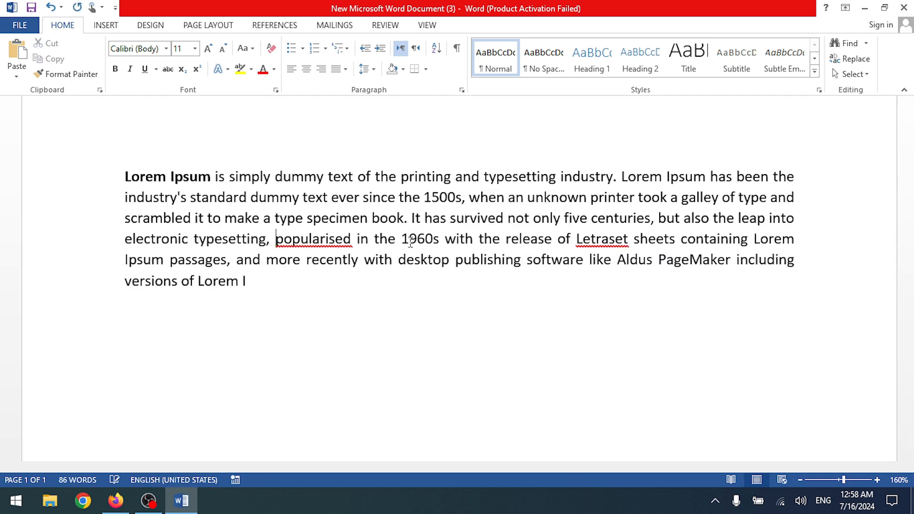
- Delete the words "electronic typesetting," before "popularised" in the fourth line of the justified paragraph
{"action": "key", "text": "BackSpace"}
{"action": "key", "text": "BackSpace"}
{"action": "key", "text": "BackSpace"}
{"action": "key", "text": "BackSpace"}
{"action": "key", "text": "BackSpace"}
{"action": "key", "text": "BackSpace"}
{"action": "key", "text": "BackSpace"}
{"action": "key", "text": "BackSpace"}
{"action": "key", "text": "BackSpace"}
{"action": "key", "text": "BackSpace"}
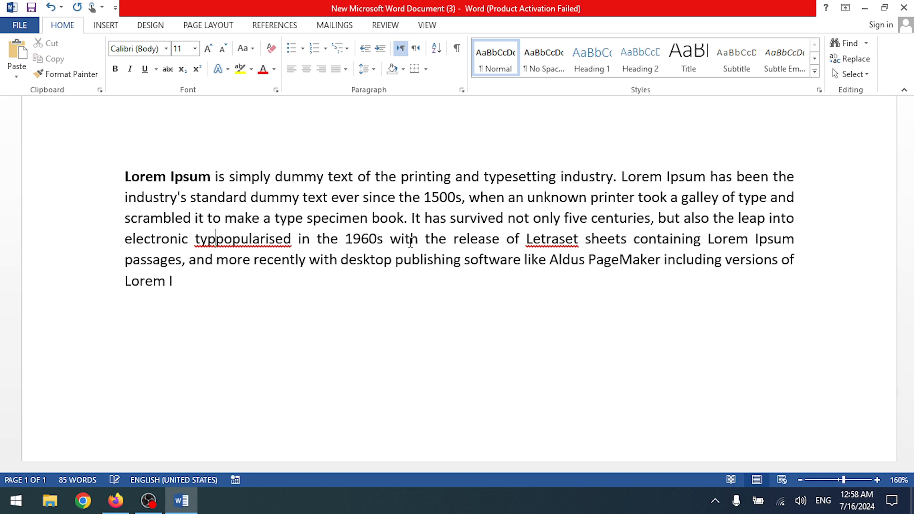
{"action": "key", "text": "BackSpace"}
{"action": "key", "text": "BackSpace"}
{"action": "key", "text": "BackSpace"}
{"action": "key", "text": "BackSpace"}
{"action": "key", "text": "BackSpace"}
{"action": "key", "text": "BackSpace"}
{"action": "key", "text": "BackSpace"}
{"action": "key", "text": "BackSpace"}
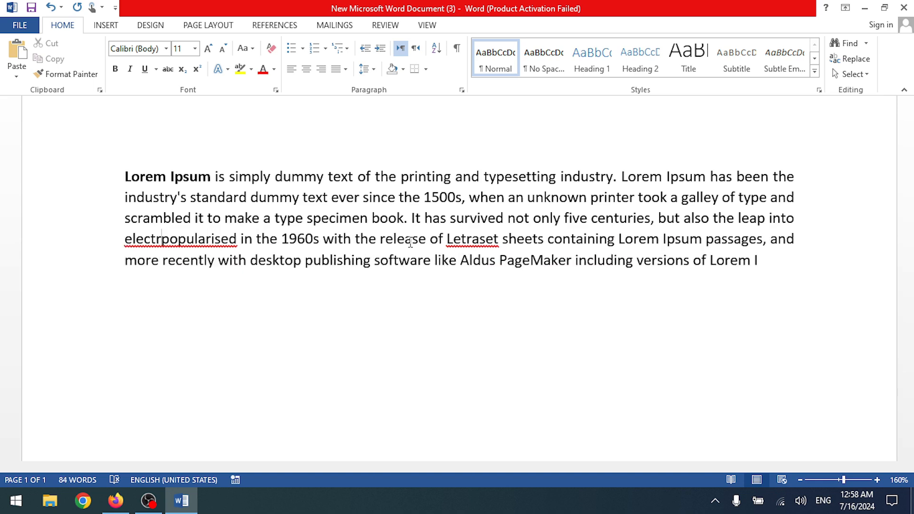
{"action": "key", "text": "BackSpace"}
{"action": "key", "text": "BackSpace"}
{"action": "key", "text": "BackSpace"}
{"action": "key", "text": "BackSpace"}
{"action": "key", "text": "BackSpace"}
{"action": "key", "text": "BackSpace"}
{"action": "key", "text": "BackSpace"}
{"action": "key", "text": "BackSpace"}
{"action": "key", "text": "BackSpace"}
{"action": "key", "text": "BackSpace"}
{"action": "key", "text": "BackSpace"}
{"action": "key", "text": "BackSpace"}
{"action": "key", "text": "BackSpace"}
- Undo the recent run of deletions before "popularised" in the justified paragraph
{"action": "key", "text": "ctrl+z"}
{"action": "key", "text": "ctrl+z"}
{"action": "key", "text": "ctrl+z"}
{"action": "key", "text": "ctrl+z"}
{"action": "key", "text": "ctrl+z"}
{"action": "key", "text": "ctrl+z"}
{"action": "key", "text": "ctrl+z"}
{"action": "key", "text": "ctrl+z"}
{"action": "key", "text": "ctrl+z"}
{"action": "key", "text": "ctrl+z"}
{"action": "key", "text": "ctrl+z"}
{"action": "key", "text": "ctrl+z"}
{"action": "key", "text": "ctrl+z"}
{"action": "key", "text": "ctrl+z"}
{"action": "key", "text": "ctrl+z"}
{"action": "key", "text": "ctrl+z"}
{"action": "key", "text": "ctrl+z"}
{"action": "key", "text": "ctrl+z"}
{"action": "key", "text": "ctrl+z"}
{"action": "key", "text": "ctrl+z"}
{"action": "key", "text": "ctrl+z"}
{"action": "key", "text": "ctrl+z"}
{"action": "key", "text": "ctrl+z"}
{"action": "key", "text": "ctrl+z"}
{"action": "key", "text": "ctrl+z"}
{"action": "key", "text": "ctrl+z"}
{"action": "key", "text": "ctrl+z"}
{"action": "key", "text": "ctrl+z"}
{"action": "key", "text": "ctrl+z"}
{"action": "key", "text": "ctrl+z"}
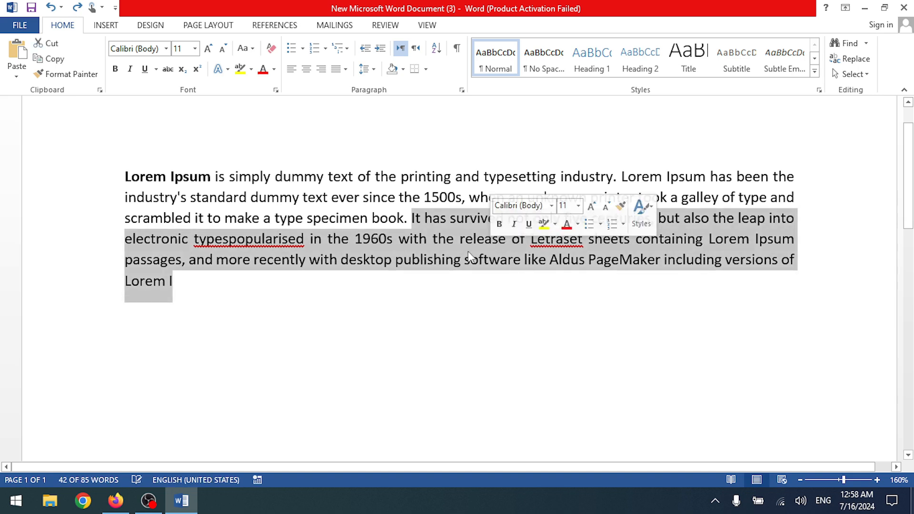
- Delete the characters "c types" directly before "popularised" in the fourth line
{"action": "left_click", "coordinate": [476, 240]}
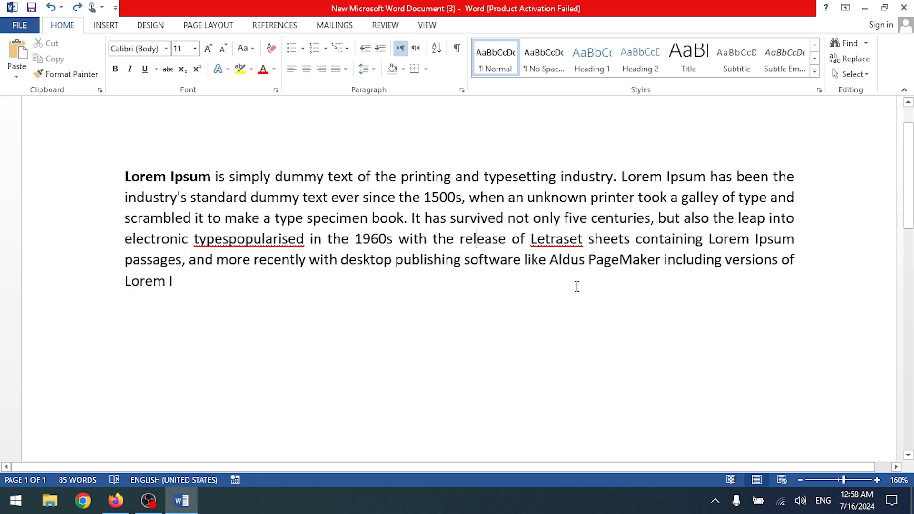
{"action": "key", "text": "BackSpace"}
{"action": "key", "text": "BackSpace"}
{"action": "key", "text": "BackSpace"}
{"action": "key", "text": "BackSpace"}
{"action": "key", "text": "BackSpace"}
{"action": "key", "text": "BackSpace"}
{"action": "key", "text": "BackSpace"}
{"action": "key", "text": "BackSpace"}
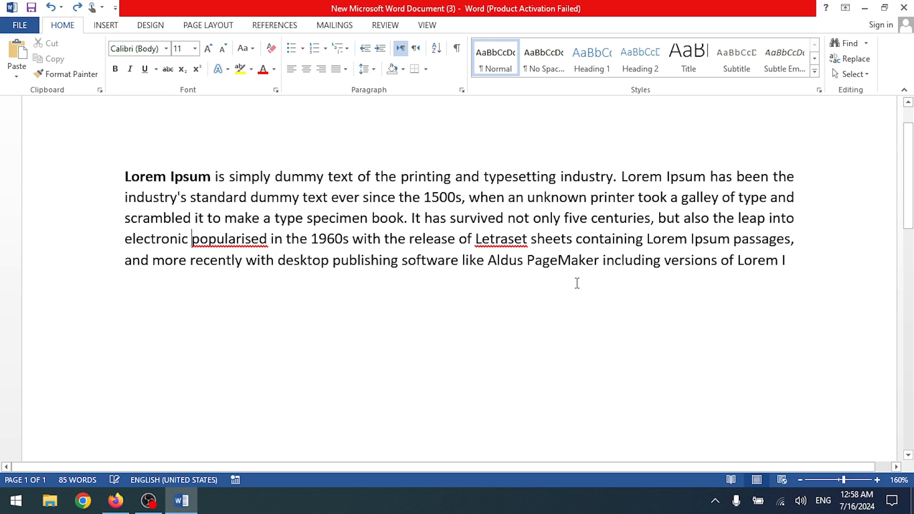
{"action": "key", "text": "BackSpace"}
- Restore the deleted fourth-line text back to "electronic typesetting, remaining essentially unsadIt was" before "popularised"
{"action": "type", "text": "nic typese"}
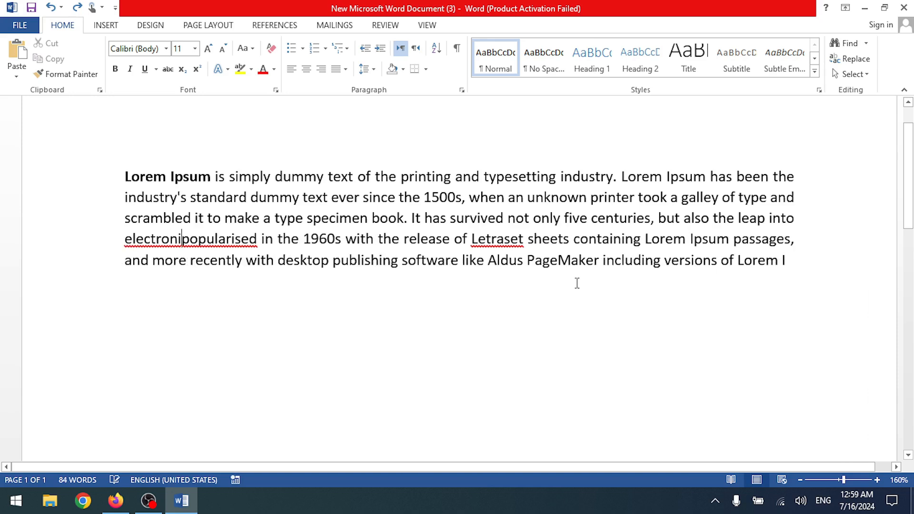
{"action": "type", "text": "tting, remaining"}
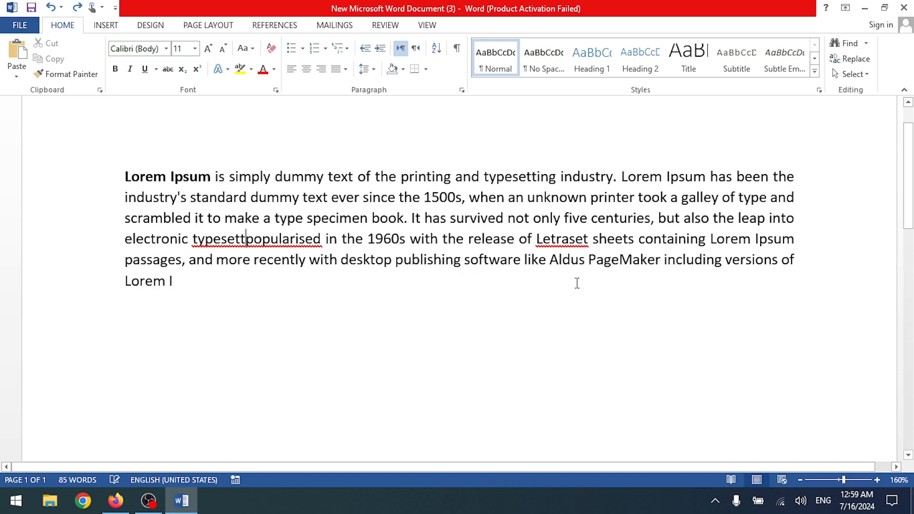
{"action": "key", "text": "ctrl+z"}
{"action": "key", "text": "ctrl+z"}
{"action": "key", "text": "ctrl+z"}
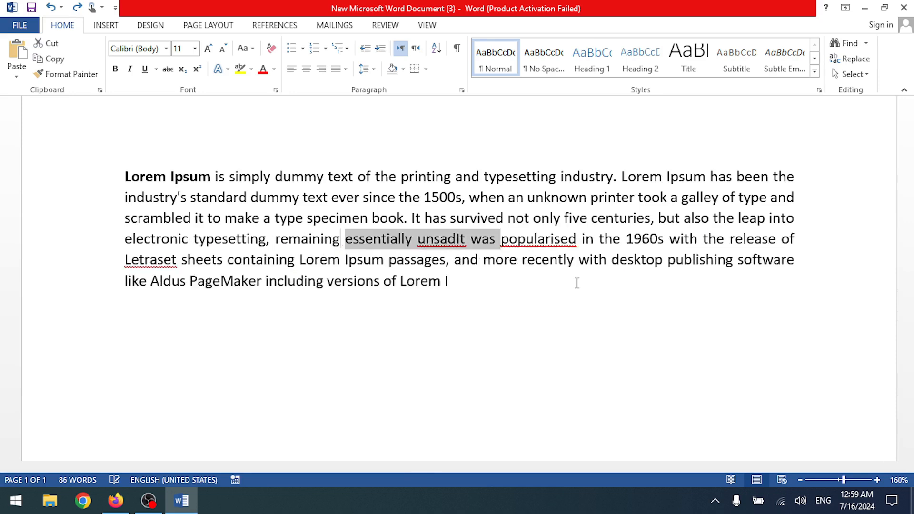
{"action": "key", "text": "ctrl+y"}
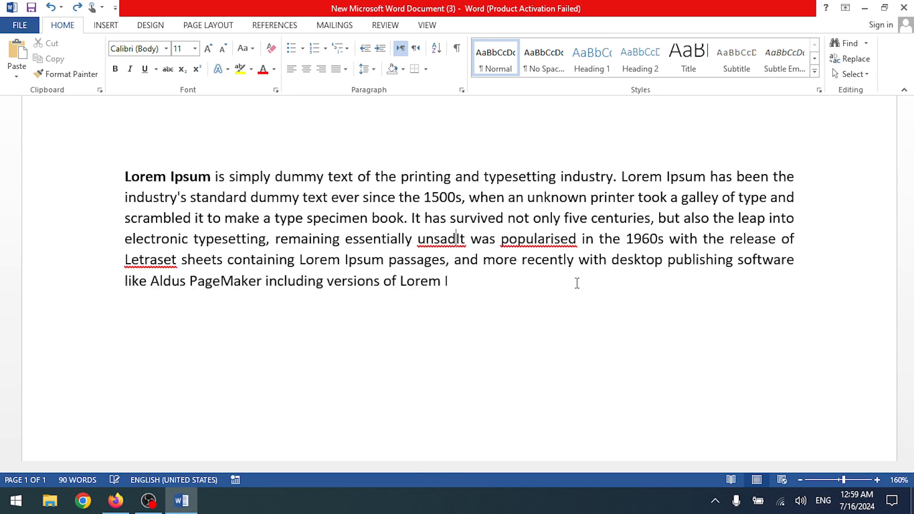
- Try the Justify Medium alignment on the edited paragraph
{"action": "left_click", "coordinate": [492, 281]}
{"action": "left_click", "coordinate": [345, 69]}
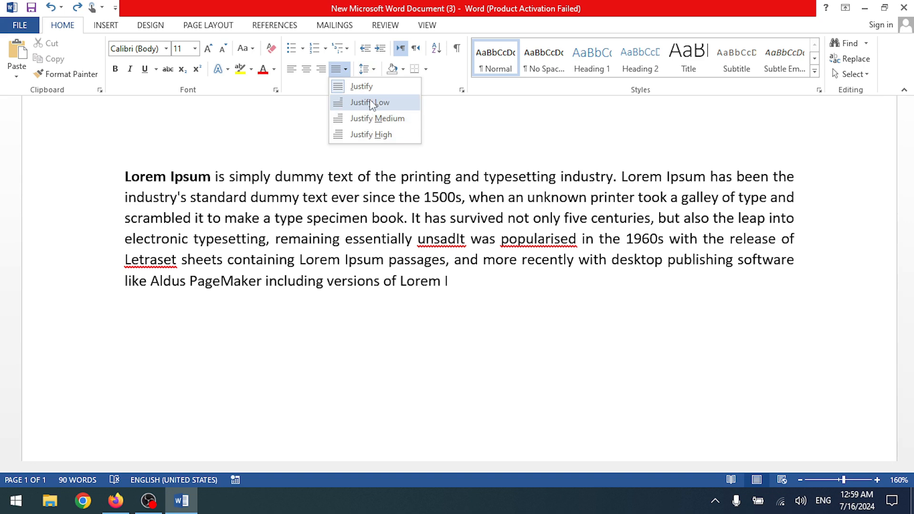
{"action": "left_click", "coordinate": [374, 118]}
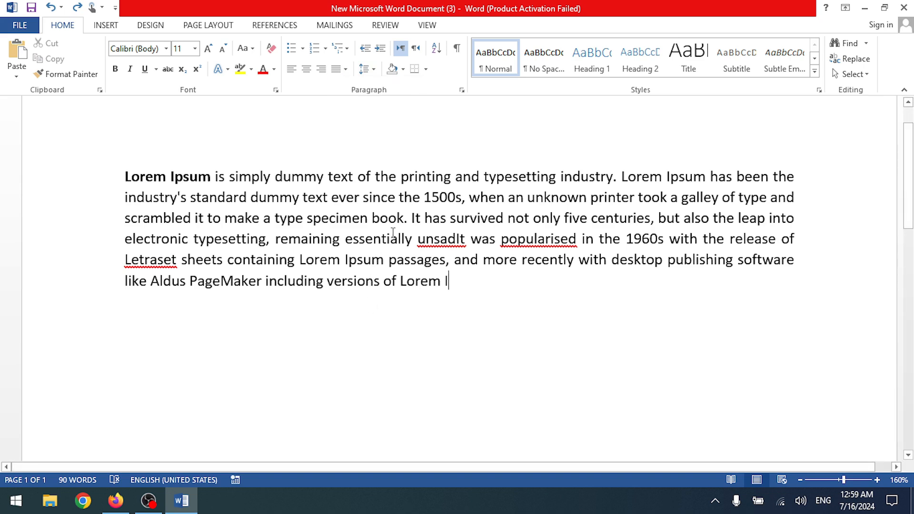
{"action": "key", "text": "ctrl+a"}
{"action": "left_click", "coordinate": [478, 277]}
- Check the source passage on lipsum.com in the browser and replace the whole Word document text with that Lorem Ipsum paragraph
{"action": "key", "text": "alt+Tab"}
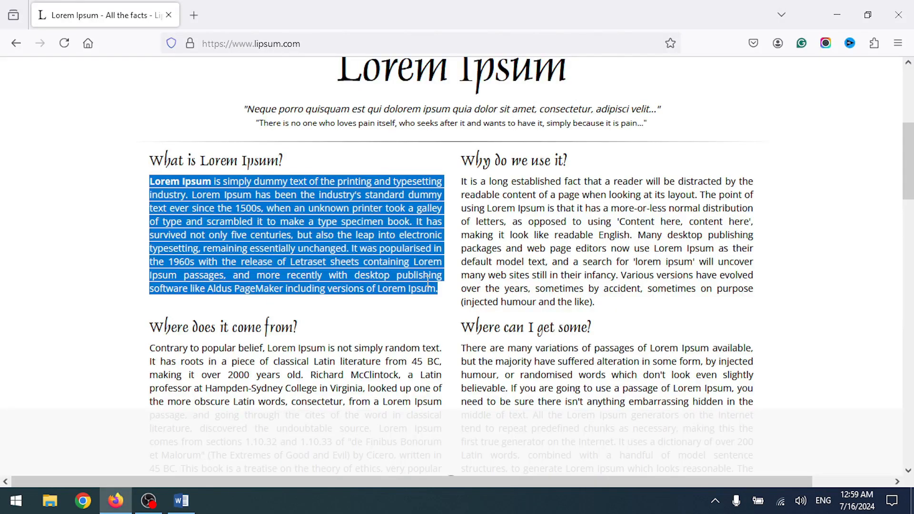
{"action": "key", "text": "alt+Tab"}
{"action": "key", "text": "ctrl+a"}
{"action": "type", "text": "Lorem Ipsum is simply dummy text of the printing and typesetting industry. Lorem Ipsum has been the industry's standard dummy text ever since the 1500s, when an unknown printer took a galley of type and scrambled it to make a type specimen book. It has survived not only five centuries, but also the leap into electronic typesetting, remaining essentially unchanged. It was popularised in the 1960s with the release of Letraset sheets containing Lorem Ipsum passages, and more recently with desktop publishing software like Aldus PageMaker including versions of Lorem Ipsum."}
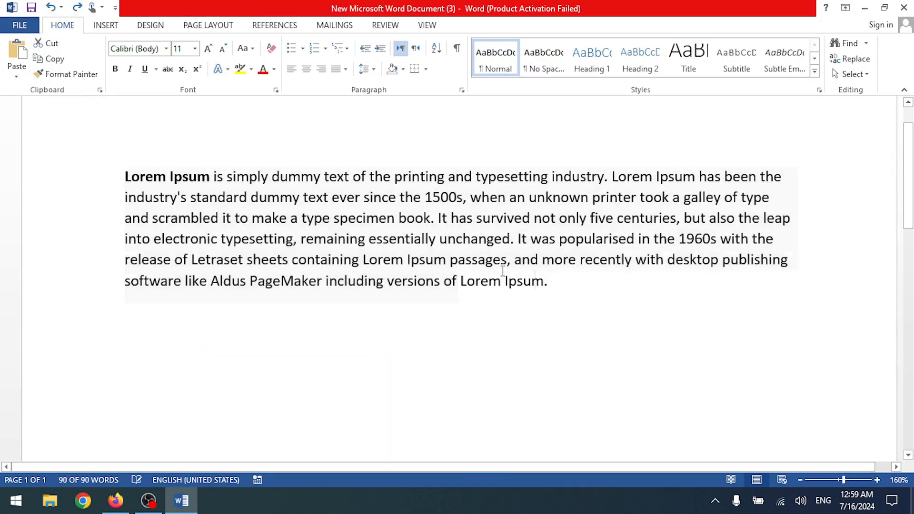
- Apply Justify Low to the whole Lorem Ipsum paragraph
{"action": "key", "text": "ctrl+a"}
{"action": "scroll", "coordinate": [276, 102], "scroll_direction": "up", "scroll_amount": 1}
{"action": "left_click", "coordinate": [346, 69]}
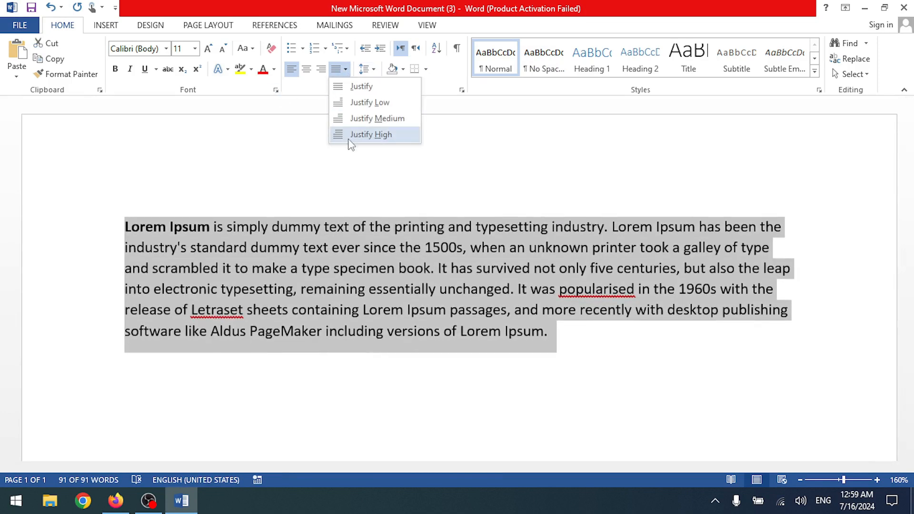
{"action": "left_click", "coordinate": [356, 100]}
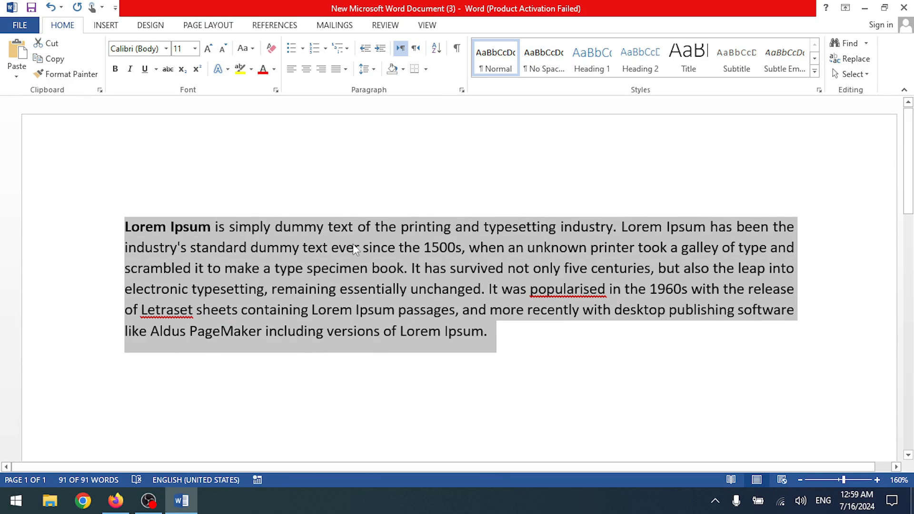
- Apply Justify Medium and then Justify High to the whole paragraph to compare the word spacing
{"action": "left_click", "coordinate": [346, 70]}
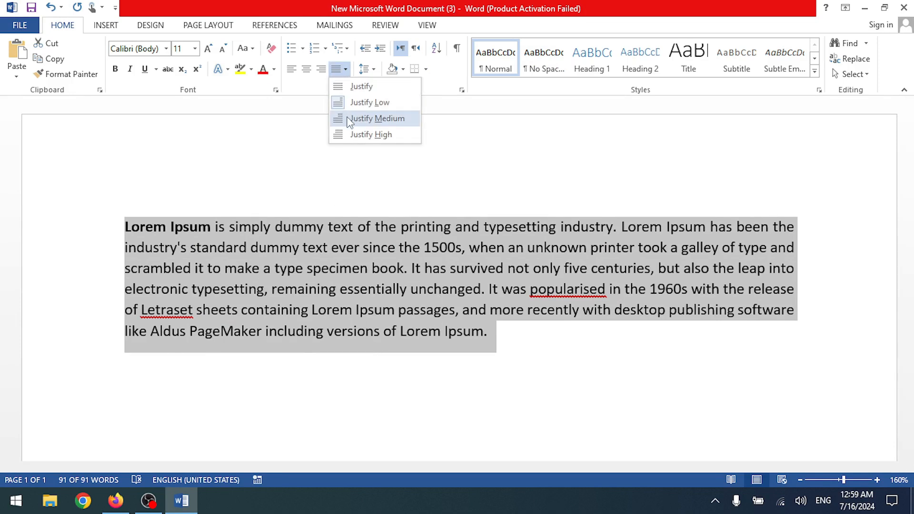
{"action": "left_click", "coordinate": [347, 118]}
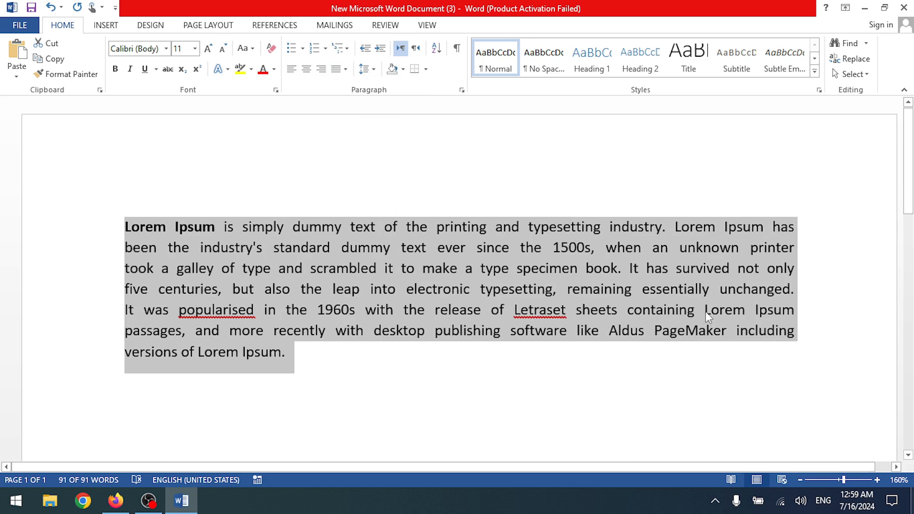
{"action": "left_click", "coordinate": [346, 69]}
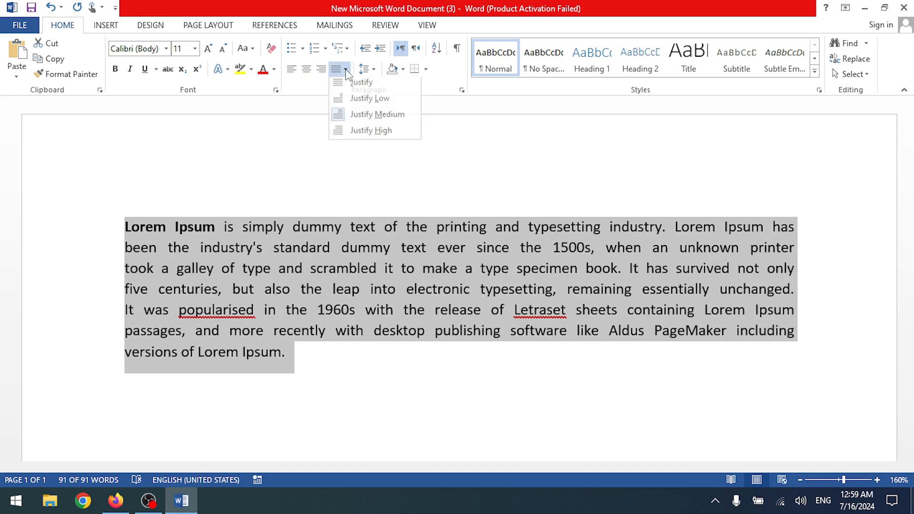
{"action": "left_click", "coordinate": [340, 135]}
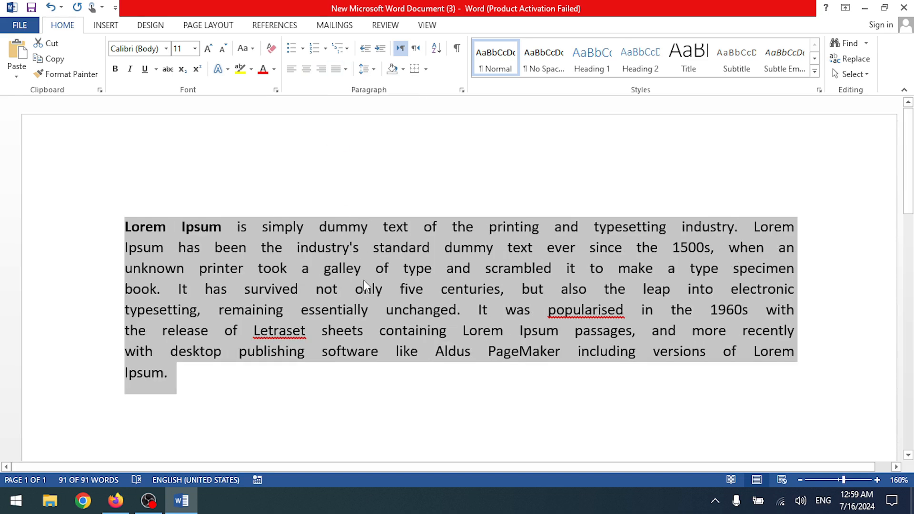
- Set the whole paragraph to the standard Justify alignment and deselect it
{"action": "left_click", "coordinate": [345, 69]}
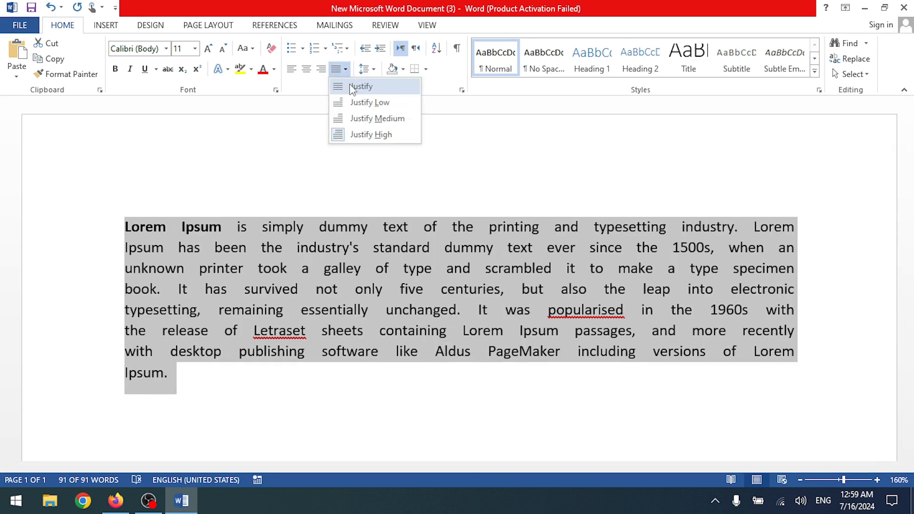
{"action": "left_click", "coordinate": [351, 88]}
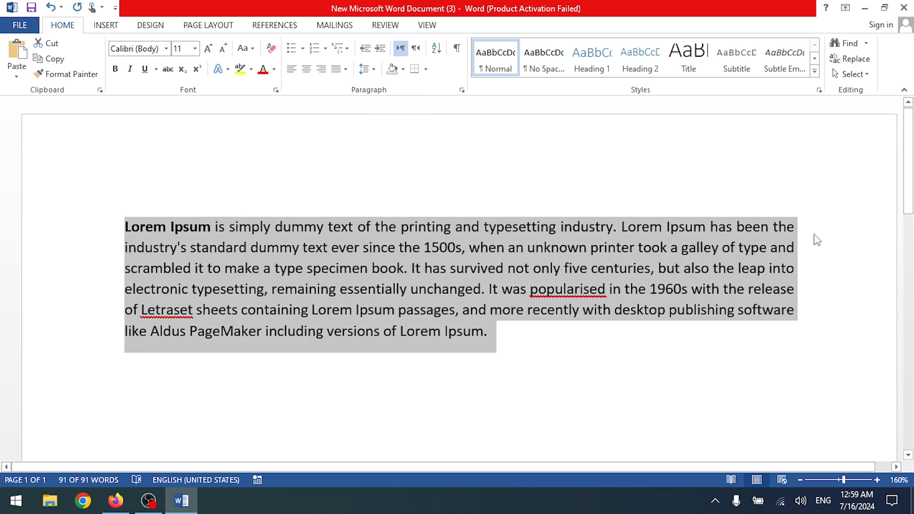
{"action": "left_click", "coordinate": [818, 322]}
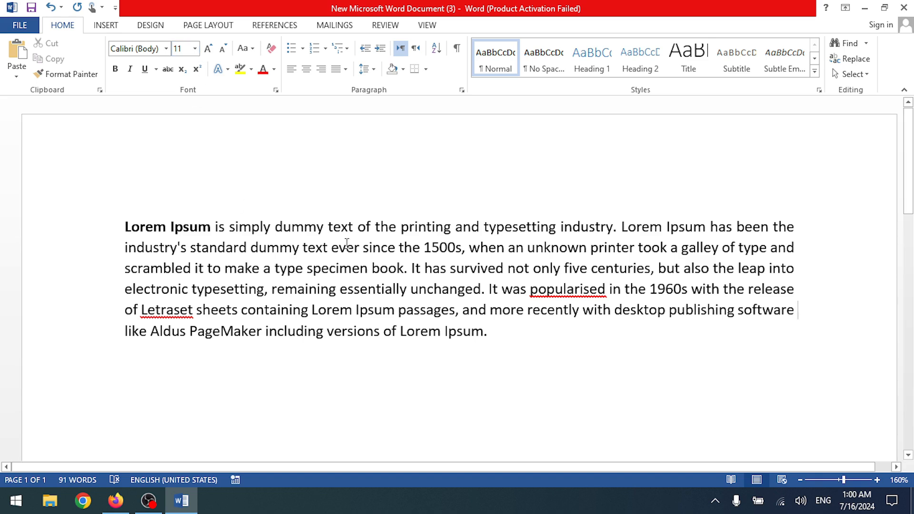
- Remove the bold from "Ipsum" in the first line and make "is simply dummy" and "printer took" bold
{"action": "left_click_drag", "start_coordinate": [400, 225], "coordinate": [706, 227]}
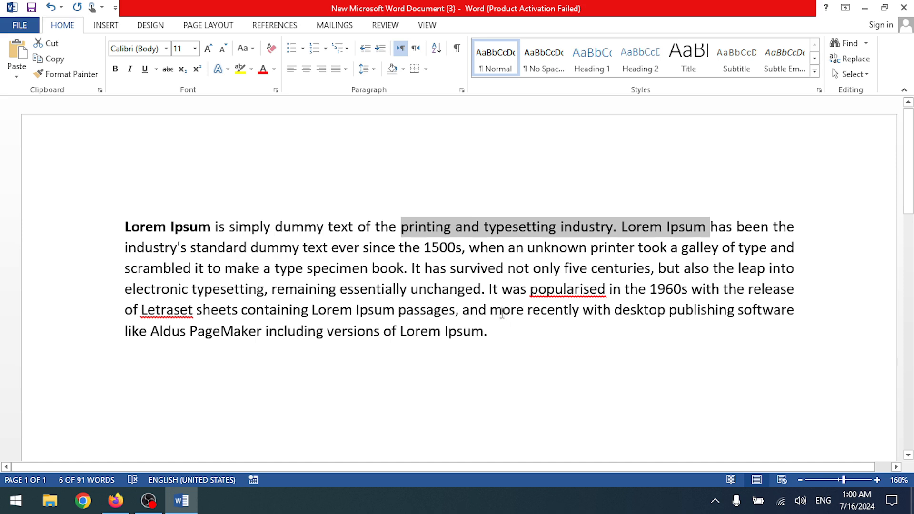
{"action": "left_click", "coordinate": [507, 291]}
{"action": "left_click_drag", "start_coordinate": [195, 227], "coordinate": [326, 227]}
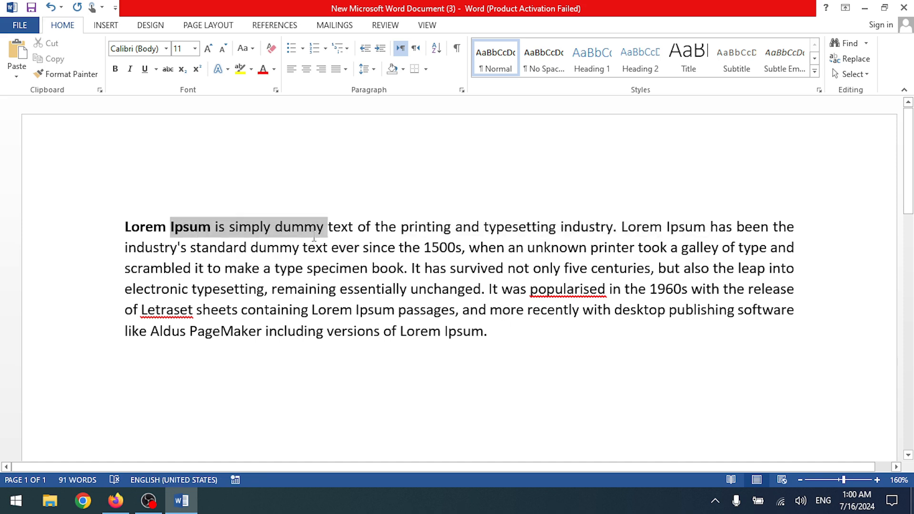
{"action": "left_click", "coordinate": [116, 71]}
{"action": "left_click_drag", "start_coordinate": [592, 248], "coordinate": [657, 247]}
{"action": "left_click", "coordinate": [115, 69]}
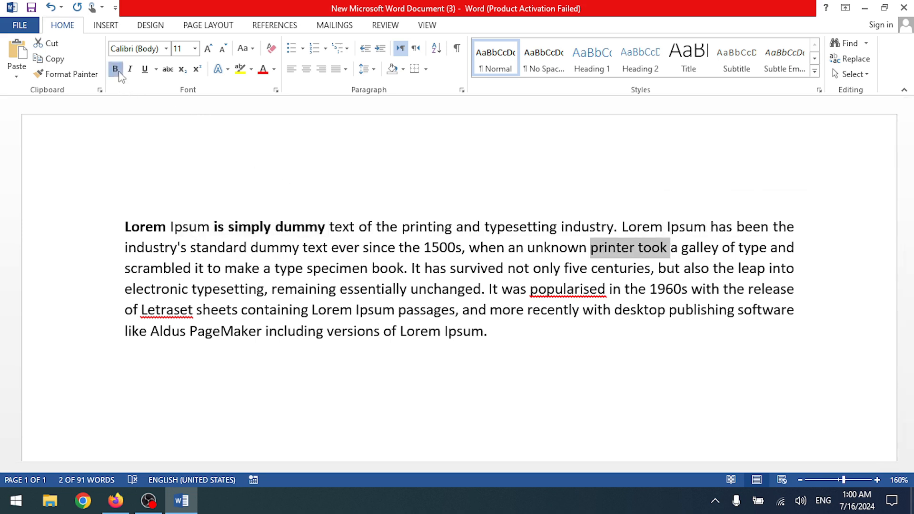
{"action": "left_click", "coordinate": [678, 303]}
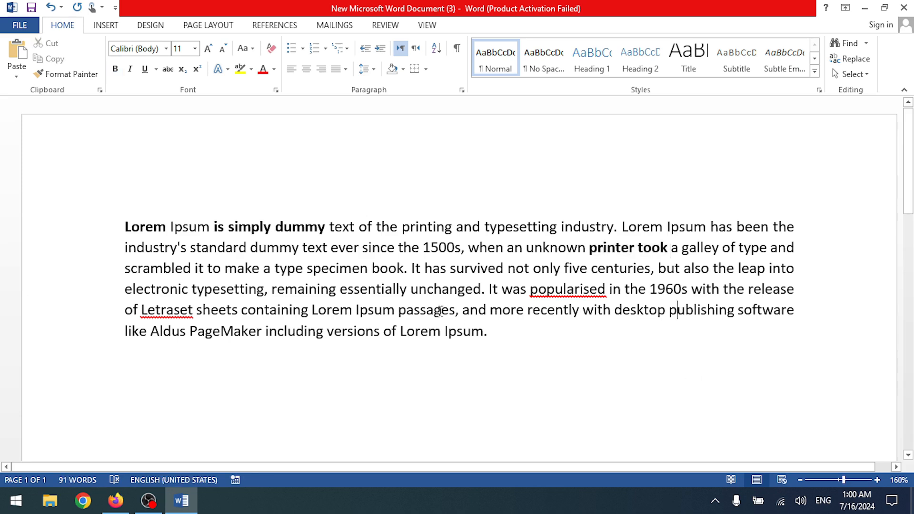
- Make the word "essentially" in the fourth line bold, undoing the accidental paste over it
{"action": "left_click_drag", "start_coordinate": [348, 289], "coordinate": [352, 288]}
{"action": "key", "text": "Left"}
{"action": "key", "text": "Left"}
{"action": "key", "text": "Left"}
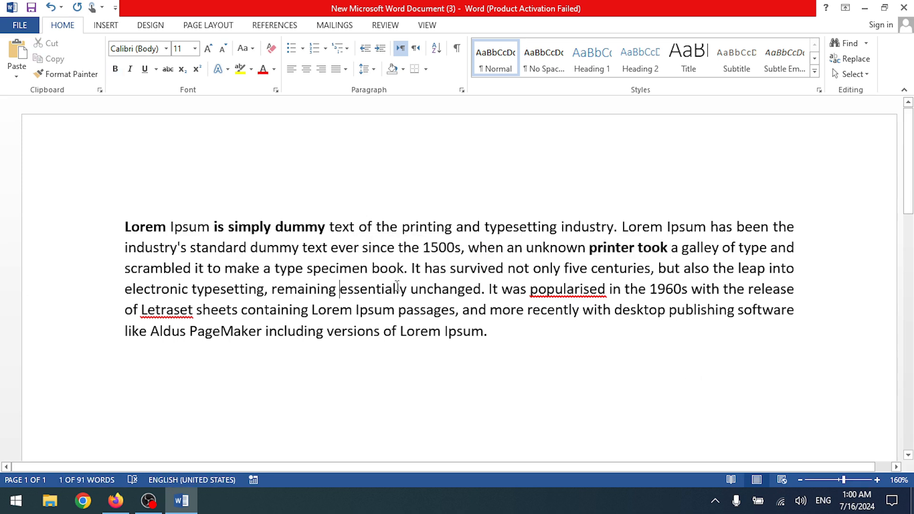
{"action": "key", "text": "Right"}
{"action": "key", "text": "ctrl+shift+Right"}
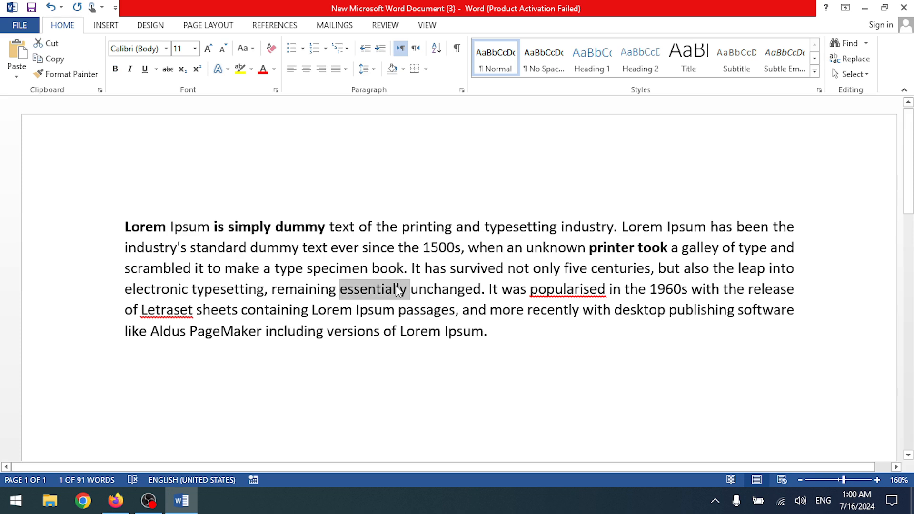
{"action": "type", "text": "Lorem Ipsum is simply dummy text of the printing and typesetting industry. Lorem Ipsum has been the industry's standard dummy text ever since the 1500s, when an unknown printer took a galley of type and scrambled it to make a type specimen book. It has survived not only five centuries, but also the leap into electronic typesetting, remaining essentially unchanged. It was popularised in the 1960s with the release of Letraset sheets containing Lorem Ipsum passages, and more recently with desktop publishing software like Aldus PageMaker including versions of Lorem Ipsum."}
{"action": "key", "text": "ctrl+z"}
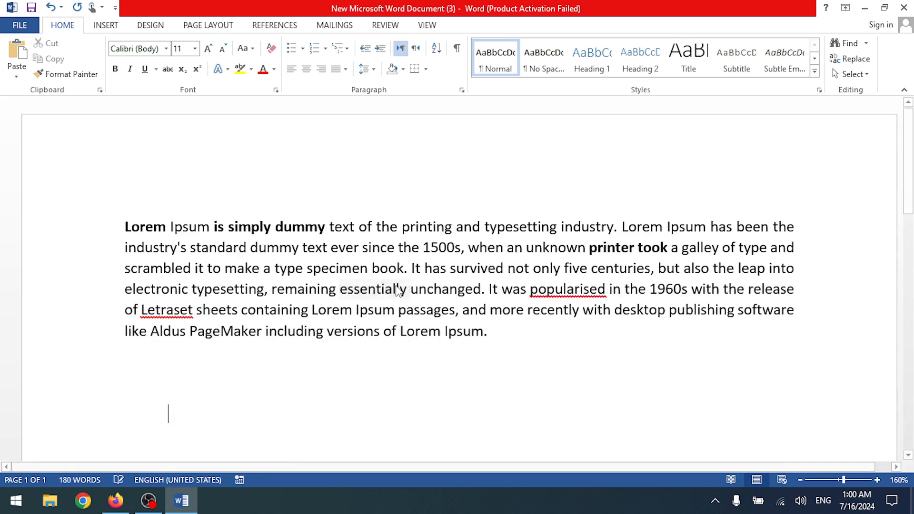
{"action": "key", "text": "ctrl+b"}
- Make the words "in the 1960s" in the fourth line bold and deselect them
{"action": "key", "text": "Right"}
{"action": "key", "text": "Right"}
{"action": "key", "text": "Right"}
{"action": "key", "text": "Right"}
{"action": "key", "text": "Right"}
{"action": "key", "text": "Right"}
{"action": "key", "text": "Right"}
{"action": "key", "text": "Right"}
{"action": "key", "text": "Right"}
{"action": "key", "text": "Right"}
{"action": "key", "text": "Right"}
{"action": "key", "text": "Right"}
{"action": "key", "text": "Right"}
{"action": "key", "text": "Right"}
{"action": "key", "text": "Right"}
{"action": "key", "text": "Right"}
{"action": "key", "text": "shift+Right"}
{"action": "key", "text": "shift+Right"}
{"action": "key", "text": "shift+Right"}
{"action": "key", "text": "shift+Right"}
{"action": "key", "text": "shift+Right"}
{"action": "key", "text": "shift+Right"}
{"action": "key", "text": "shift+Right"}
{"action": "key", "text": "shift+Right"}
{"action": "key", "text": "shift+Right"}
{"action": "key", "text": "shift+Right"}
{"action": "key", "text": "shift+Right"}
{"action": "key", "text": "shift+Right"}
{"action": "key", "text": "shift+Right"}
{"action": "key", "text": "ctrl+b"}
{"action": "key", "text": "Right"}
{"action": "key", "text": "Down"}
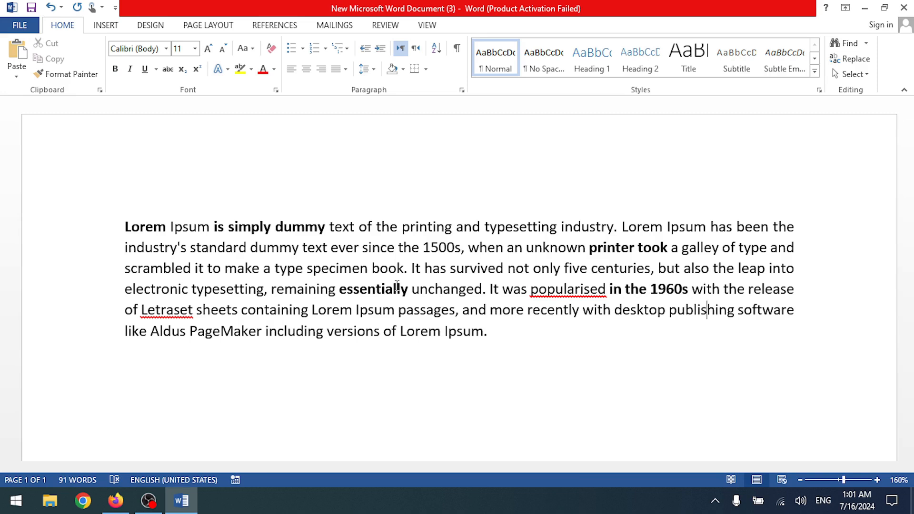
- Make the closing text "uding versions of Lorem Ipsum." in the last line bold and deselect it
{"action": "key", "text": "shift+Left"}
{"action": "key", "text": "shift+Left"}
{"action": "key", "text": "shift+Left"}
{"action": "key", "text": "shift+Left"}
{"action": "key", "text": "shift+Left"}
{"action": "key", "text": "shift+Left"}
{"action": "key", "text": "shift+Left"}
{"action": "key", "text": "shift+Left"}
{"action": "key", "text": "shift+Left"}
{"action": "key", "text": "shift+Left"}
{"action": "key", "text": "shift+Left"}
{"action": "key", "text": "shift+Left"}
{"action": "key", "text": "shift+Left"}
{"action": "key", "text": "shift+Left"}
{"action": "key", "text": "shift+Left"}
{"action": "key", "text": "shift+Left"}
{"action": "key", "text": "shift+Left"}
{"action": "key", "text": "shift+Left"}
{"action": "key", "text": "shift+Left"}
{"action": "key", "text": "shift+Left"}
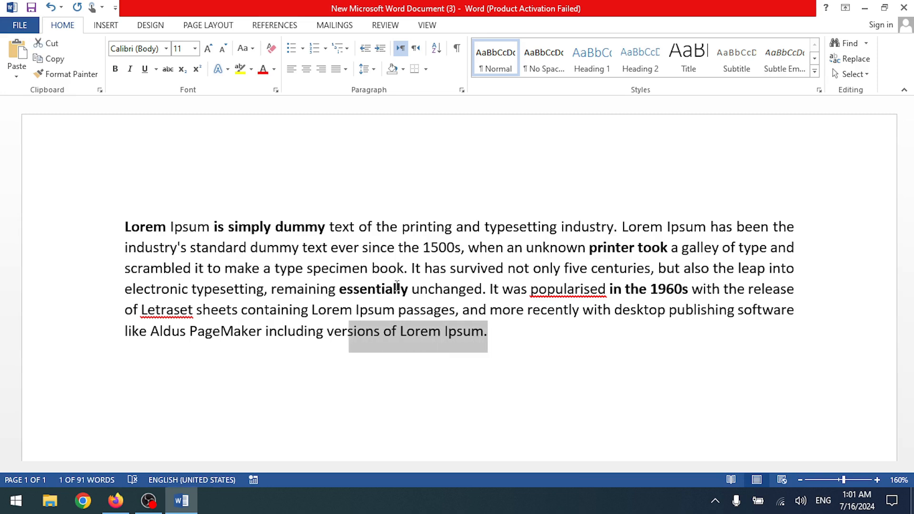
{"action": "key", "text": "ctrl+b"}
{"action": "key", "text": "Right"}
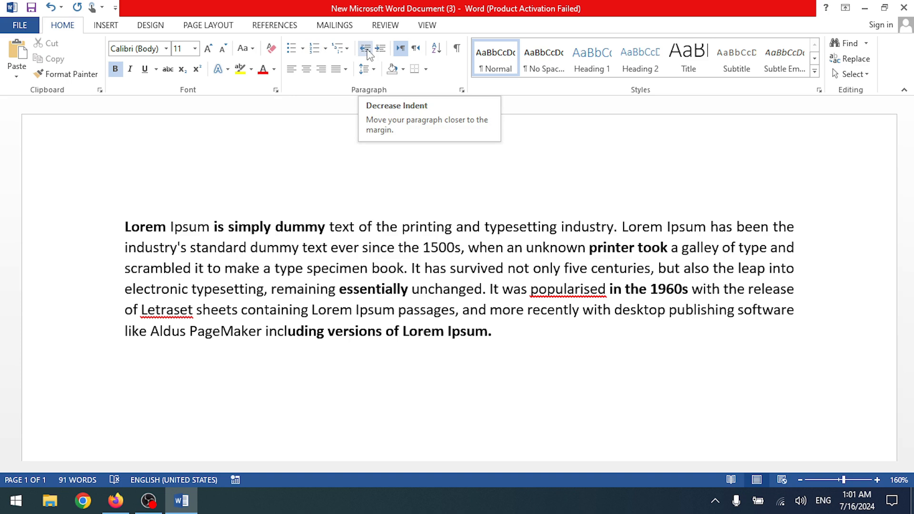
- Increase the whole paragraph's indent one level and decrease it back to the margin, two times, and deselect it
{"action": "left_click_drag", "start_coordinate": [495, 331], "coordinate": [145, 226]}
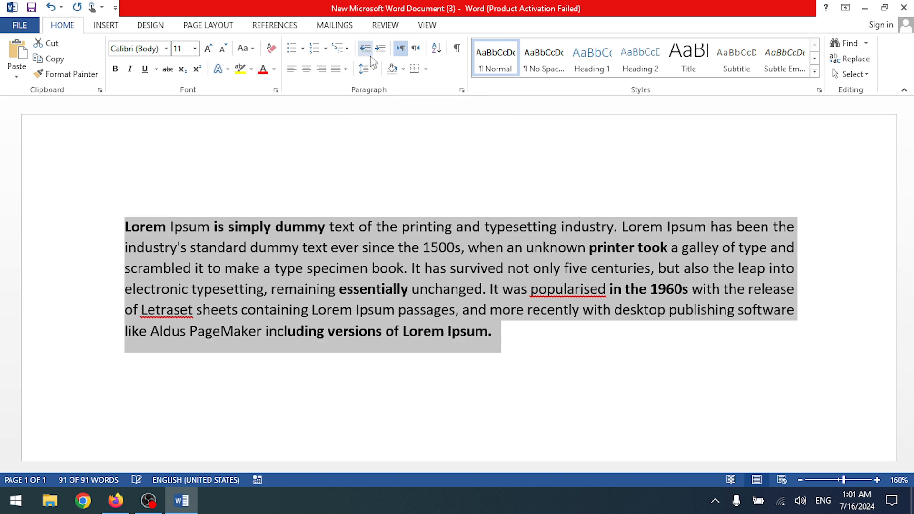
{"action": "left_click", "coordinate": [377, 54]}
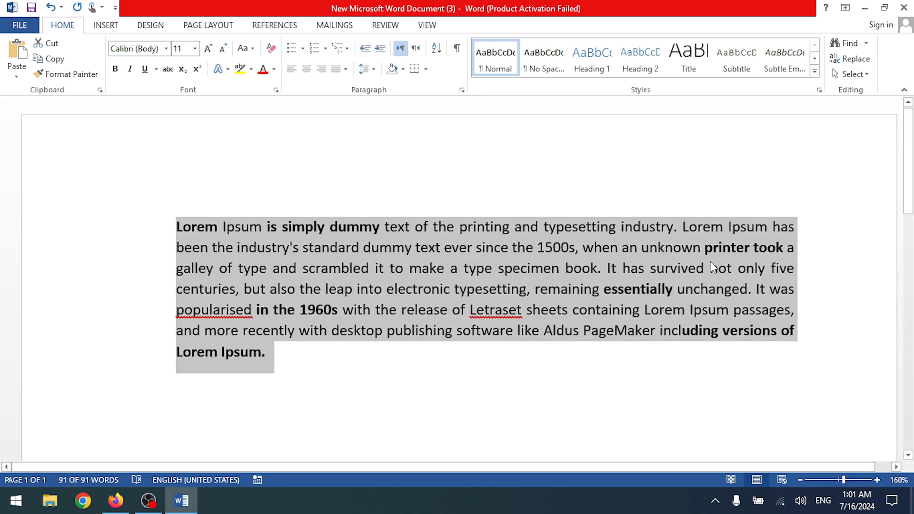
{"action": "left_click", "coordinate": [365, 52]}
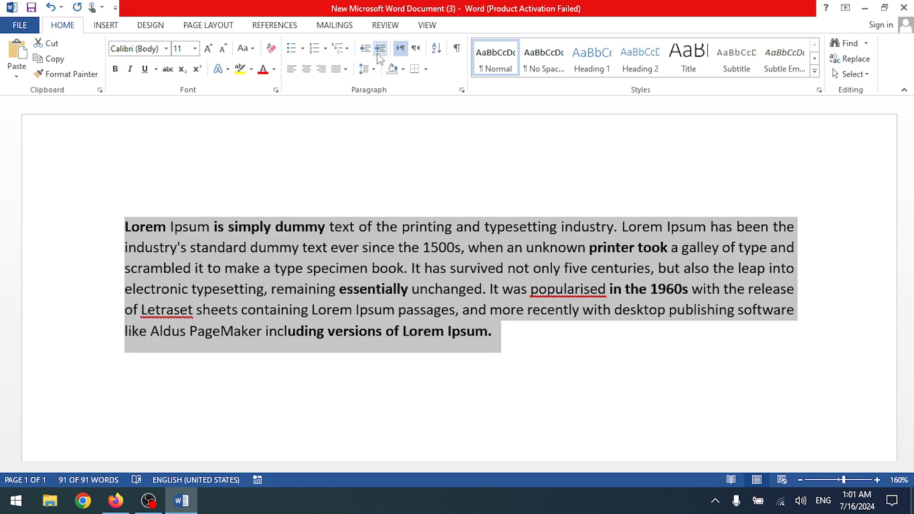
{"action": "left_click", "coordinate": [379, 50]}
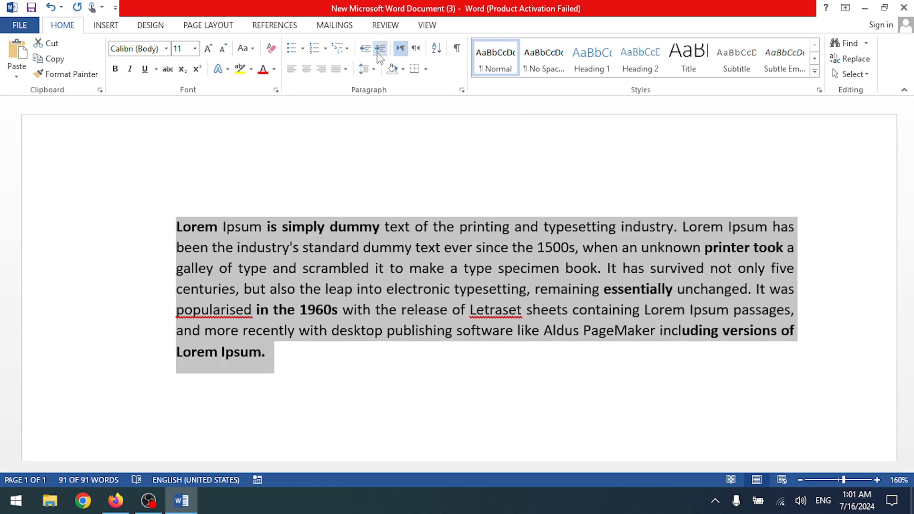
{"action": "left_click", "coordinate": [365, 49]}
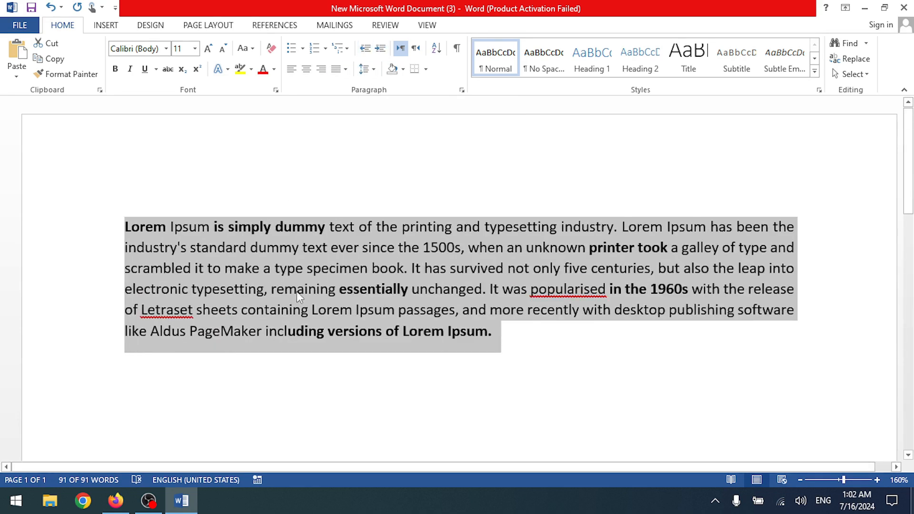
{"action": "left_click", "coordinate": [521, 341]}
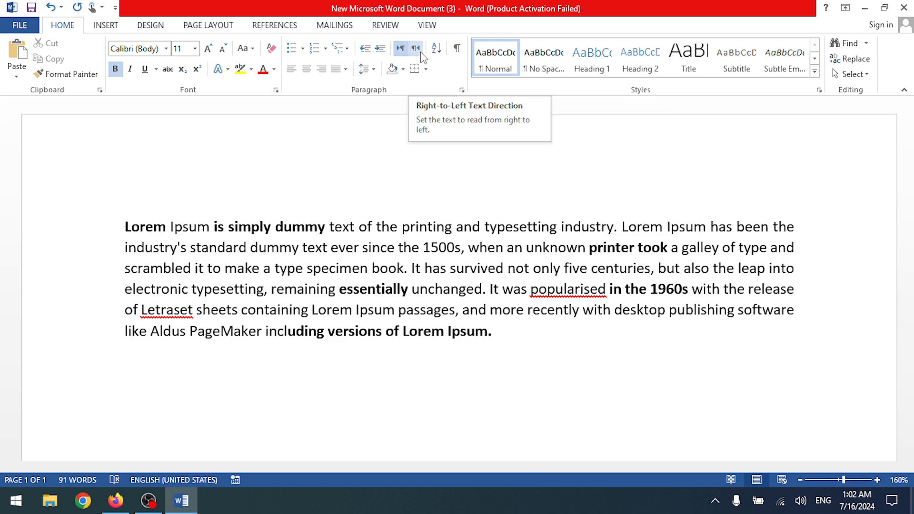
- Switch the paragraph to right-to-left text direction and back to left-to-right
{"action": "left_click", "coordinate": [439, 246]}
{"action": "left_click_drag", "start_coordinate": [508, 330], "coordinate": [148, 209]}
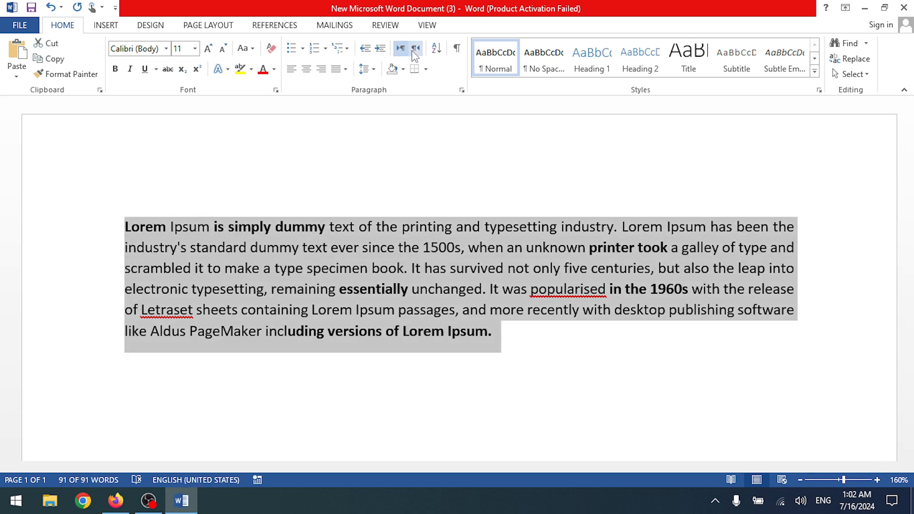
{"action": "left_click", "coordinate": [412, 51]}
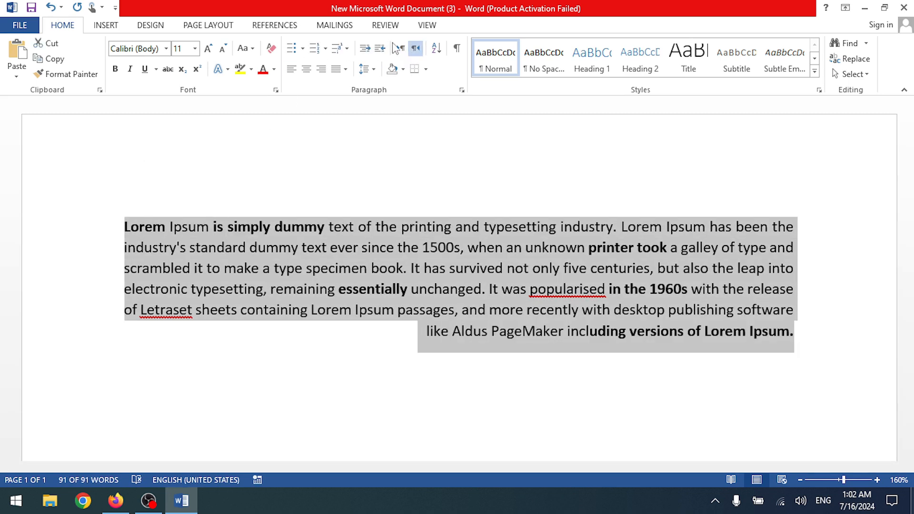
{"action": "left_click", "coordinate": [429, 330]}
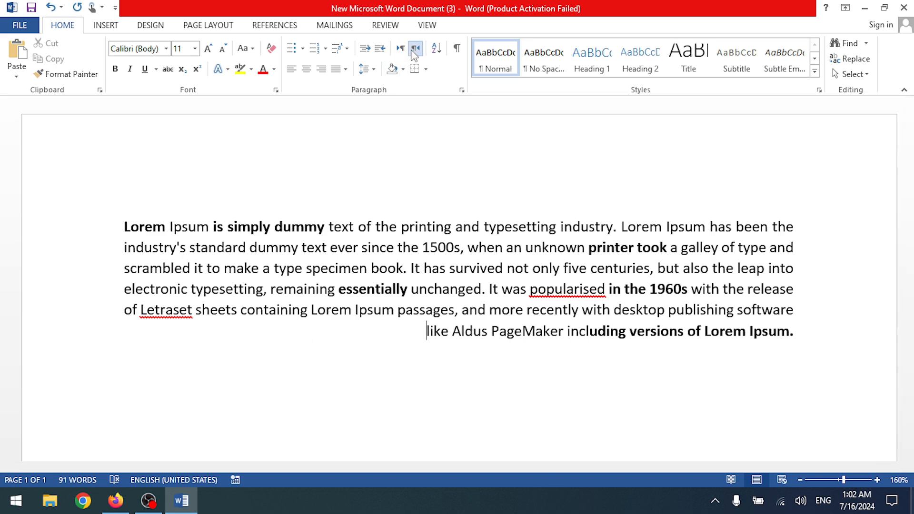
{"action": "left_click", "coordinate": [402, 51]}
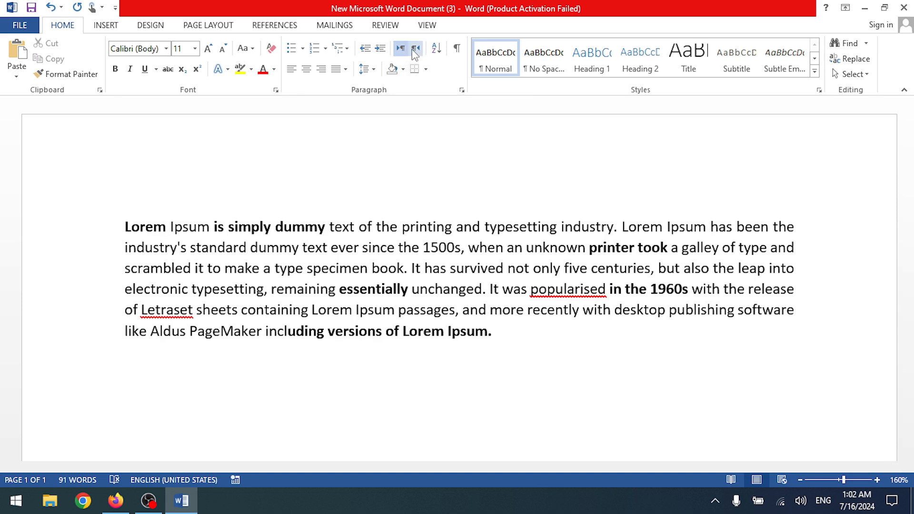
{"action": "left_click", "coordinate": [557, 330]}
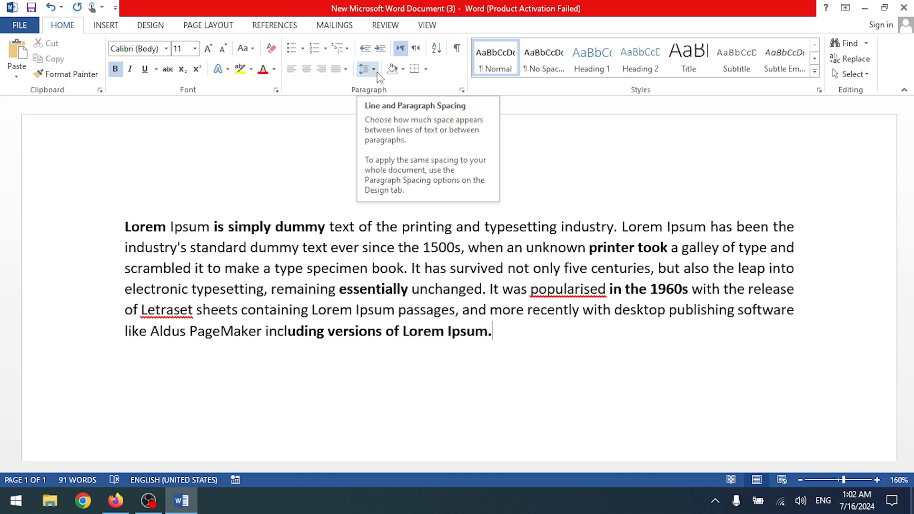
- Preview the line spacing choices on the paragraph without applying any
{"action": "left_click", "coordinate": [415, 269]}
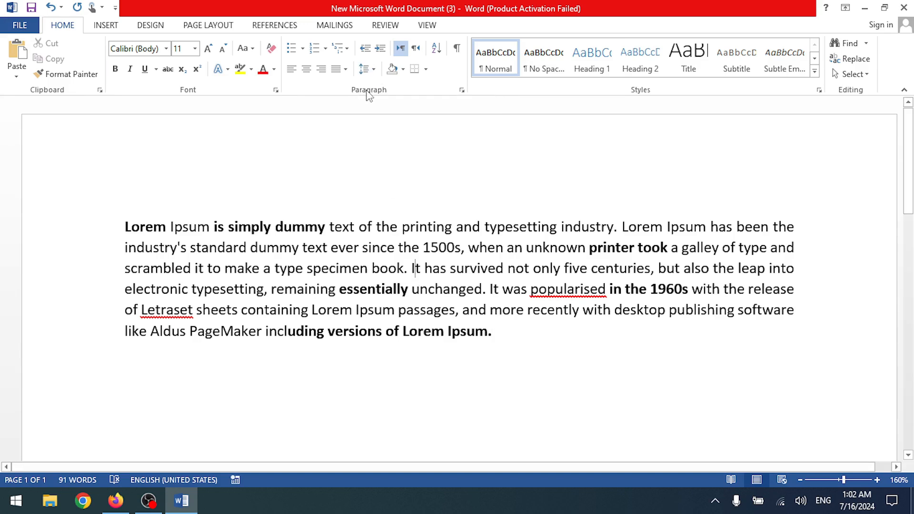
{"action": "left_click", "coordinate": [368, 73]}
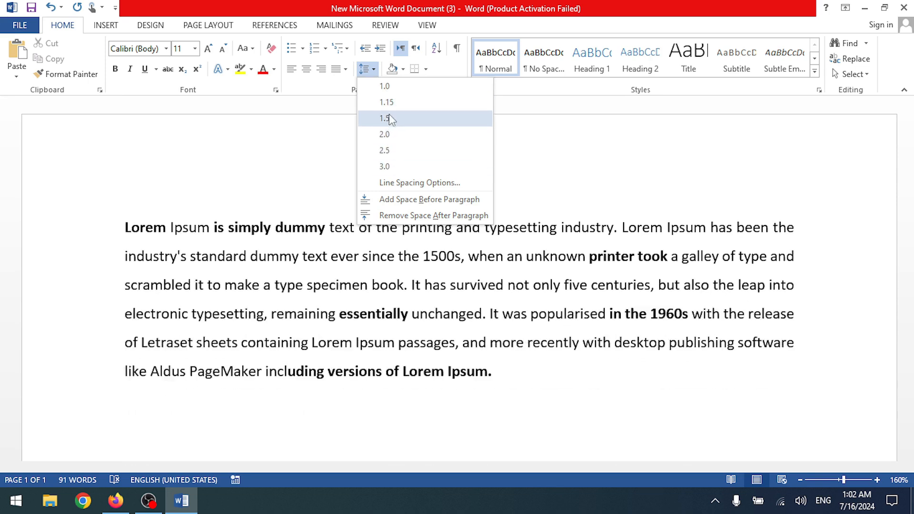
{"action": "left_click", "coordinate": [367, 72]}
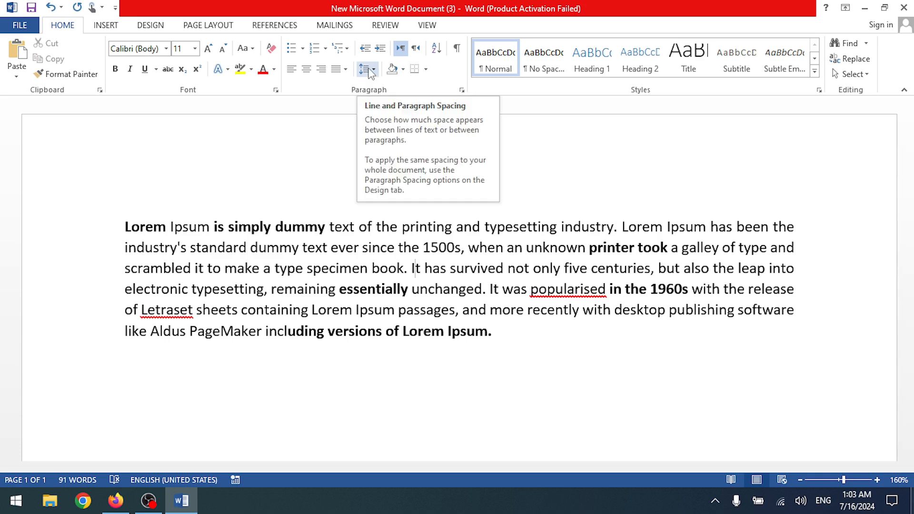
- Copy the whole paragraph and paste it as a second paragraph beneath the original
{"action": "left_click_drag", "start_coordinate": [503, 339], "coordinate": [123, 228]}
{"action": "key", "text": "ctrl+c"}
{"action": "scroll", "coordinate": [476, 309], "scroll_direction": "down", "scroll_amount": 3}
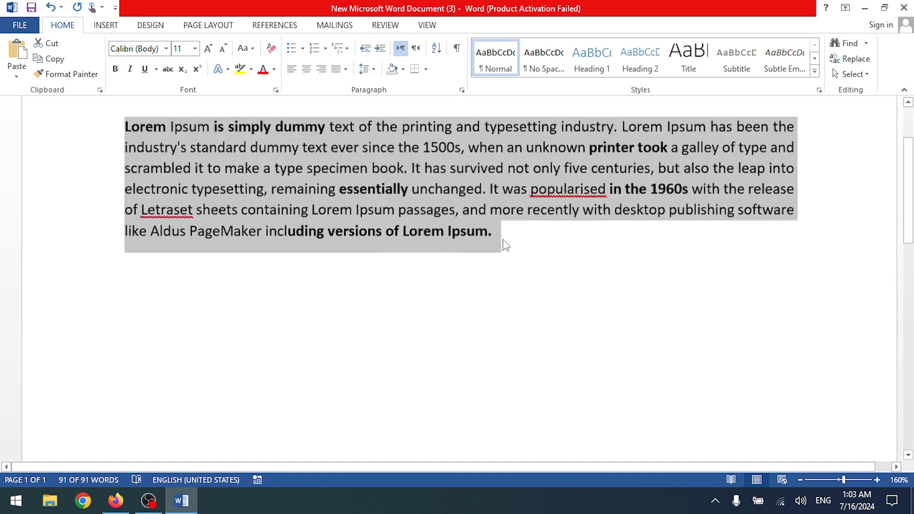
{"action": "left_click", "coordinate": [505, 251]}
{"action": "key", "text": "Return"}
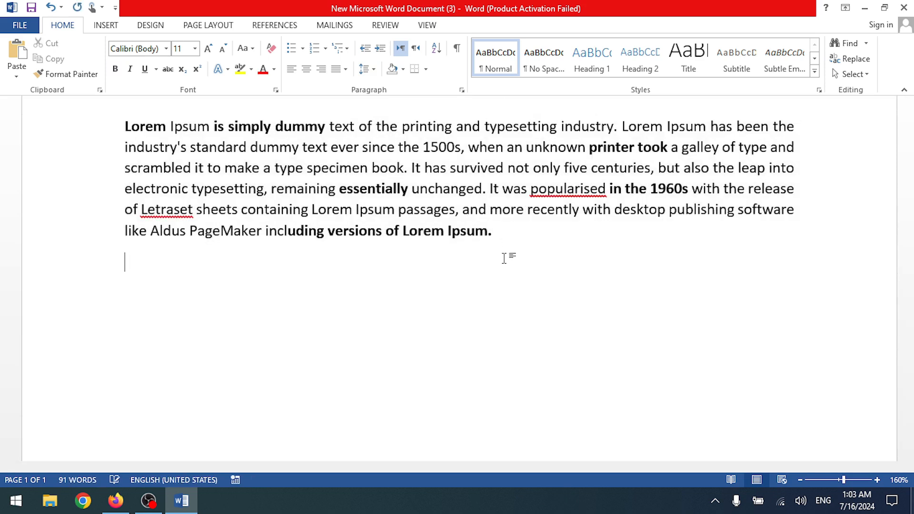
{"action": "key", "text": "ctrl+v"}
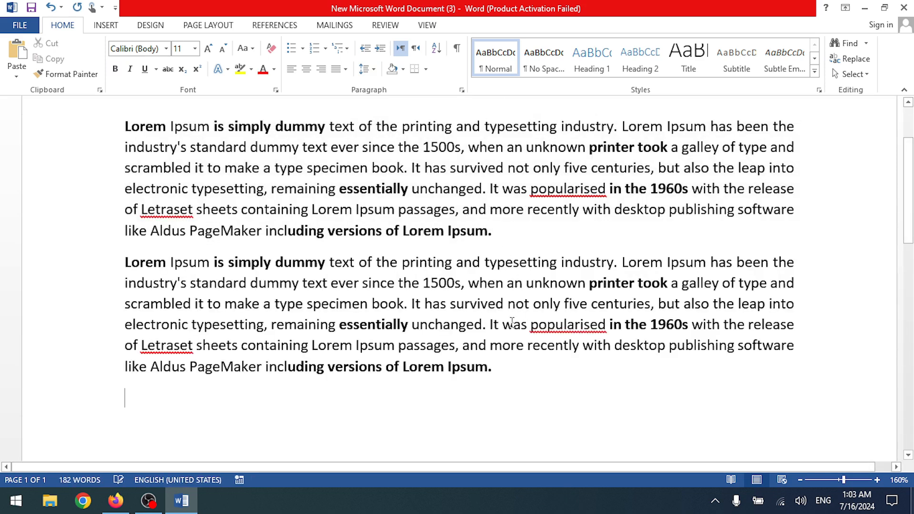
{"action": "scroll", "coordinate": [528, 352], "scroll_direction": "up", "scroll_amount": 2}
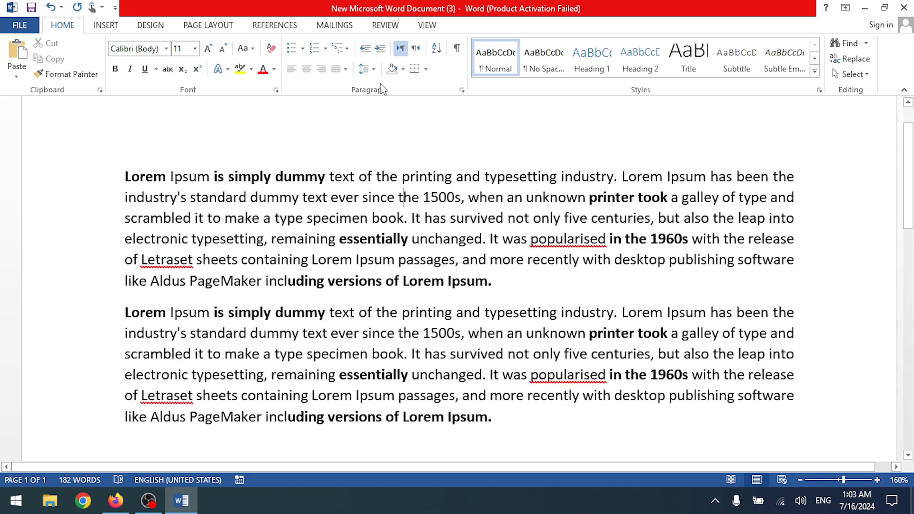
- Preview the line spacing choices and add space before the first paragraph
{"action": "left_click", "coordinate": [370, 71]}
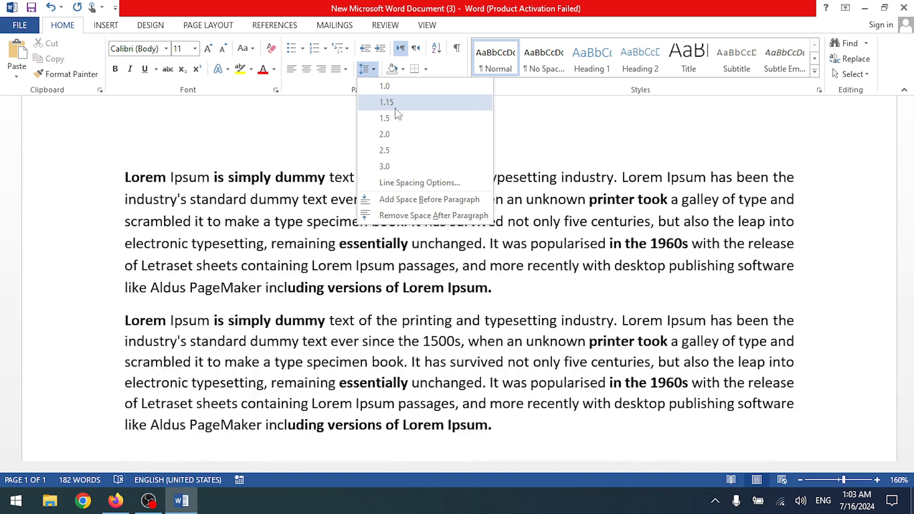
{"action": "left_click", "coordinate": [487, 287]}
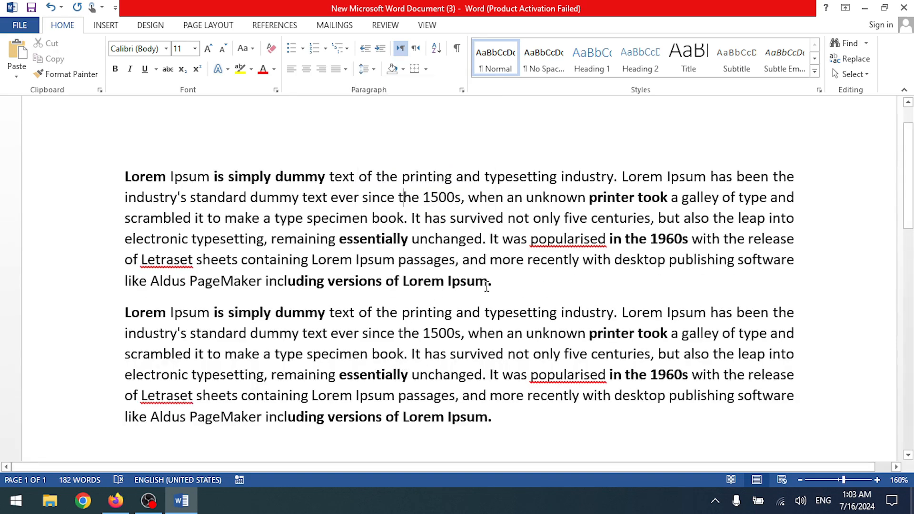
{"action": "left_click", "coordinate": [369, 70]}
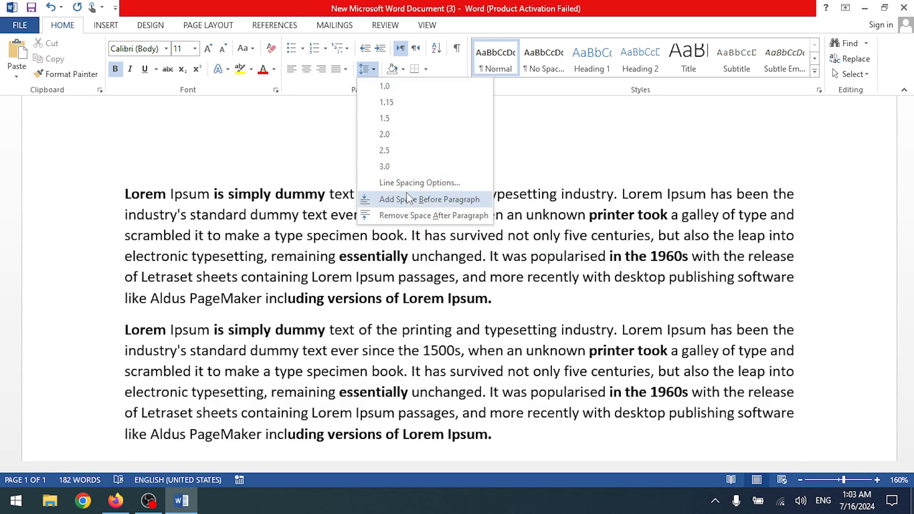
{"action": "left_click", "coordinate": [406, 200]}
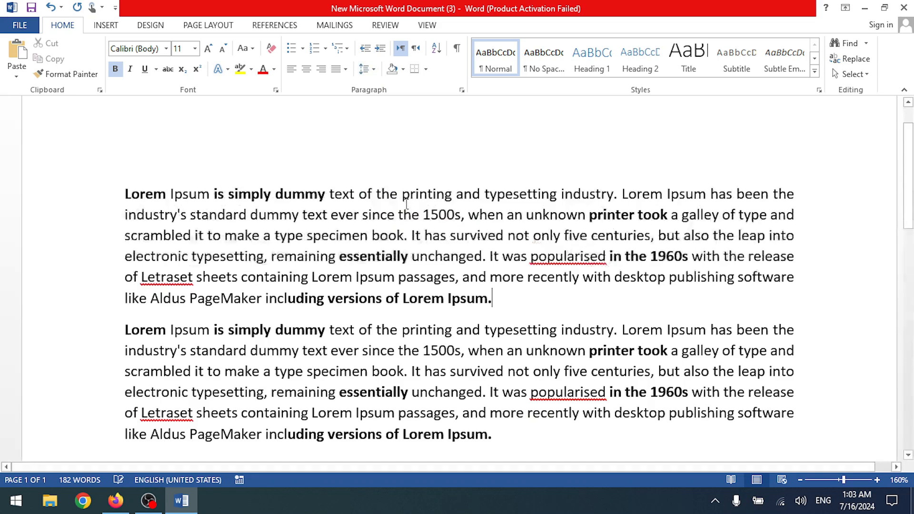
- Select both paragraphs and view their line and paragraph spacing options
{"action": "left_click_drag", "start_coordinate": [520, 436], "coordinate": [97, 170]}
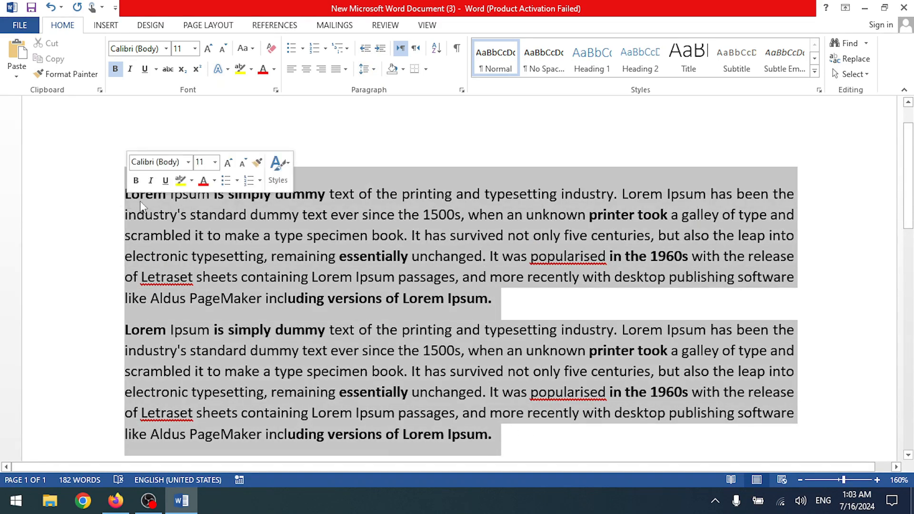
{"action": "left_click", "coordinate": [367, 69]}
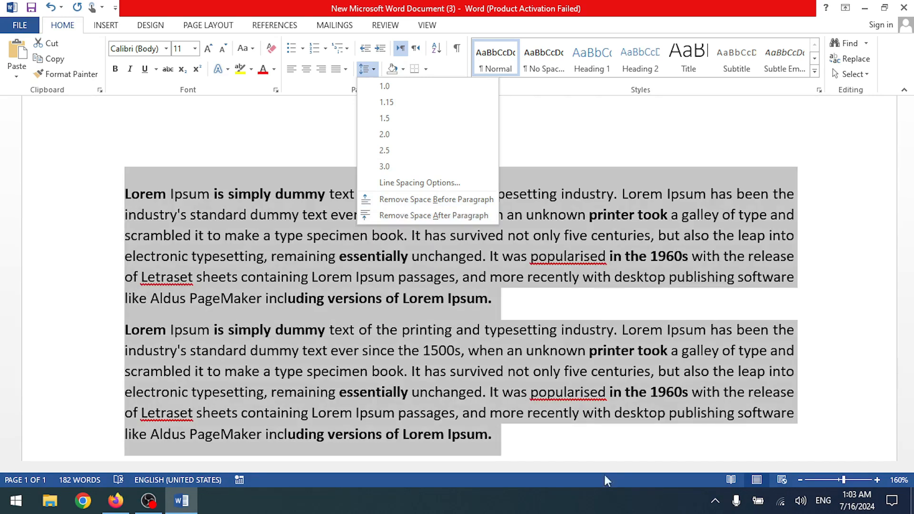
{"action": "left_click", "coordinate": [605, 475]}
- Copy the first paragraph and paste it as a third paragraph on its own line, undoing the paste that merged into the second
{"action": "left_click_drag", "start_coordinate": [506, 304], "coordinate": [134, 198]}
{"action": "key", "text": "ctrl+c"}
{"action": "key", "text": "ctrl+v"}
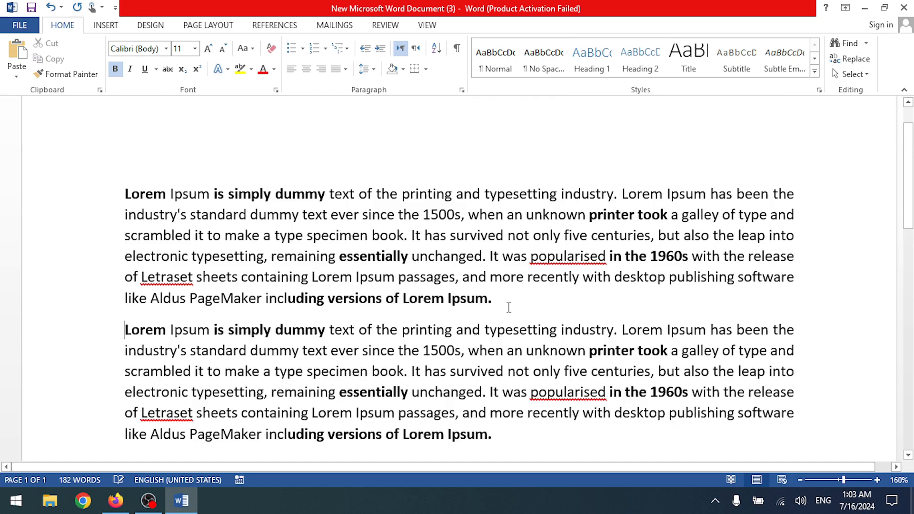
{"action": "scroll", "coordinate": [508, 307], "scroll_direction": "down", "scroll_amount": 3}
{"action": "left_click", "coordinate": [515, 290]}
{"action": "key", "text": "ctrl+v"}
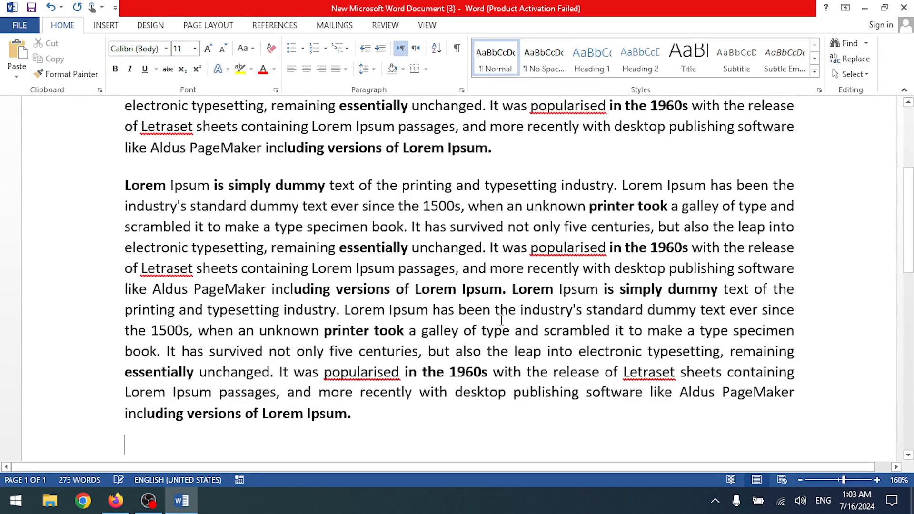
{"action": "key", "text": "ctrl+z"}
{"action": "key", "text": "Return"}
{"action": "key", "text": "ctrl+v"}
{"action": "scroll", "coordinate": [263, 128], "scroll_direction": "up", "scroll_amount": 2}
{"action": "scroll", "coordinate": [340, 374], "scroll_direction": "down", "scroll_amount": 2}
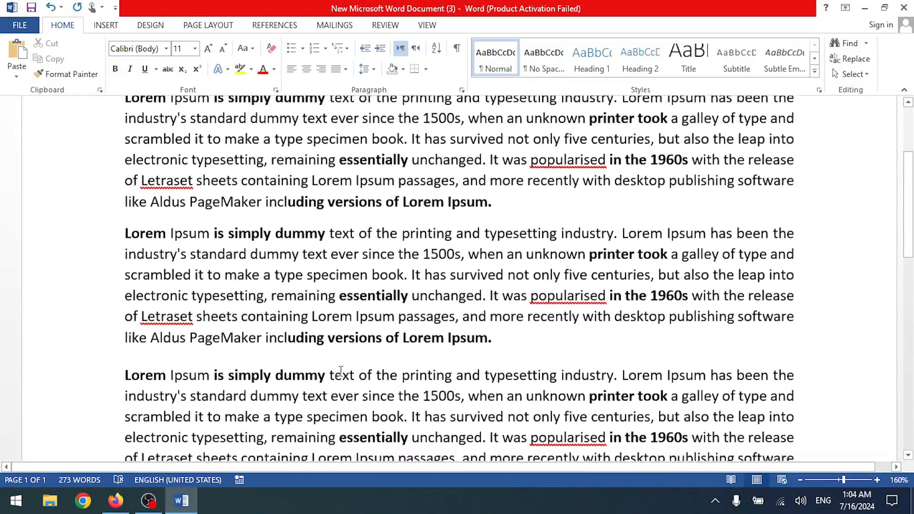
- Preview adding space before and removing space after the second and third paragraphs
{"action": "left_click_drag", "start_coordinate": [495, 442], "coordinate": [126, 192]}
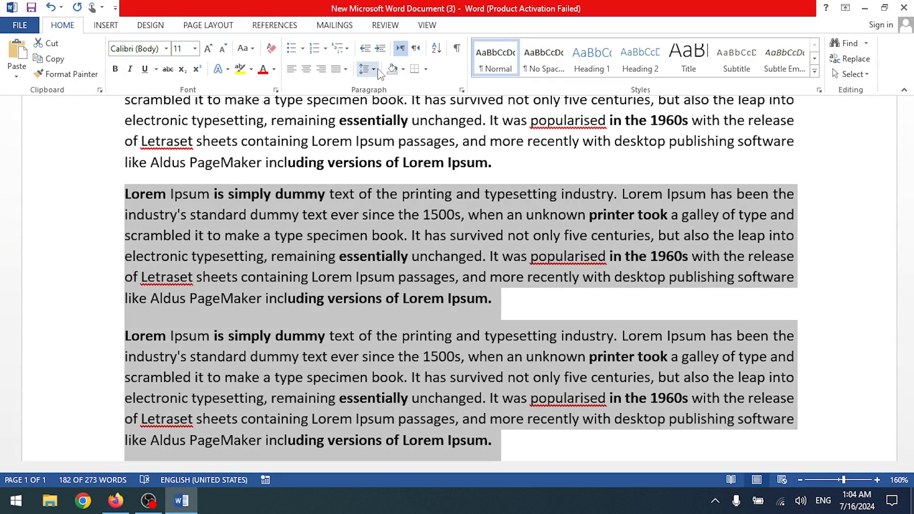
{"action": "left_click", "coordinate": [371, 69]}
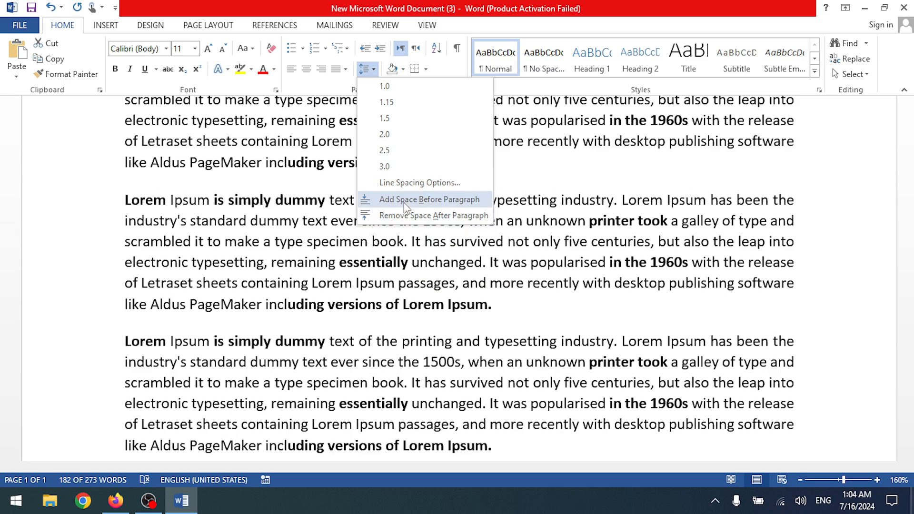
{"action": "left_click", "coordinate": [404, 215]}
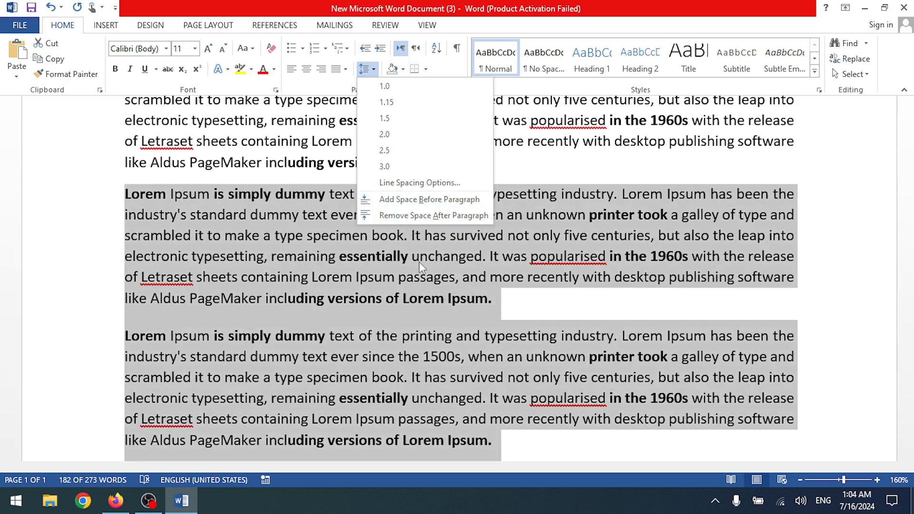
{"action": "left_click", "coordinate": [494, 299]}
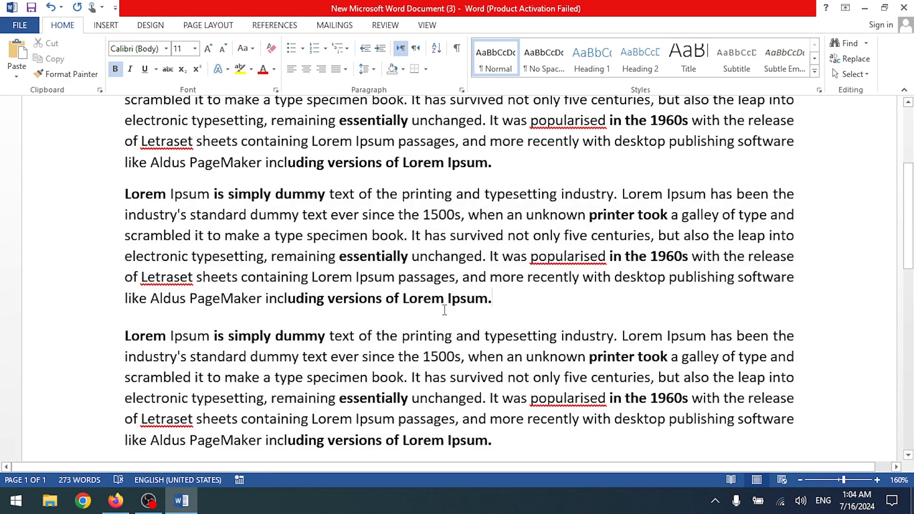
- Join the third paragraph to the second and split it off again to even out the gap between them
{"action": "left_click", "coordinate": [123, 336]}
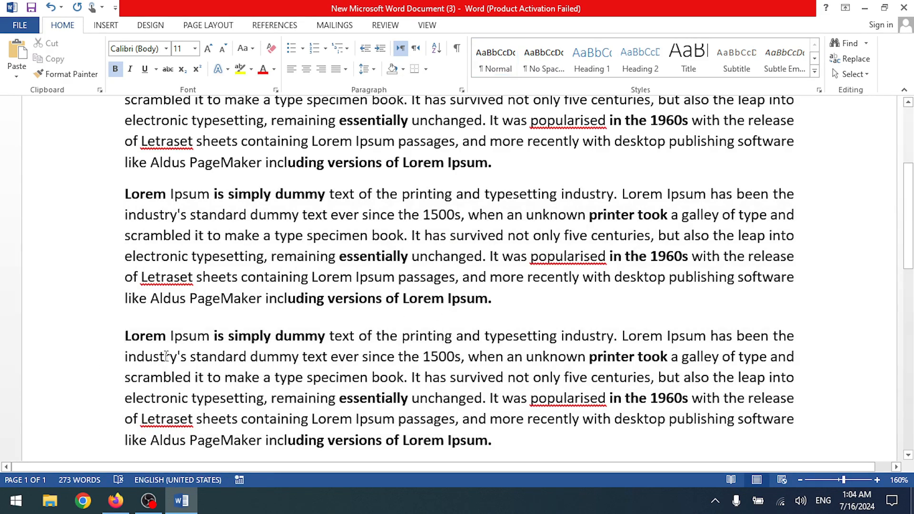
{"action": "key", "text": "BackSpace"}
{"action": "key", "text": "Return"}
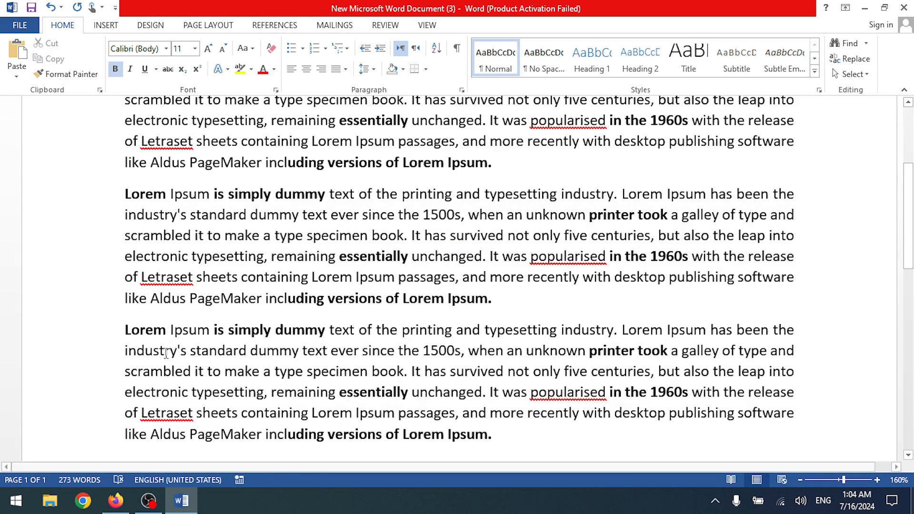
- Remove the space after the second and third paragraphs and deselect them
{"action": "left_click_drag", "start_coordinate": [502, 442], "coordinate": [105, 195]}
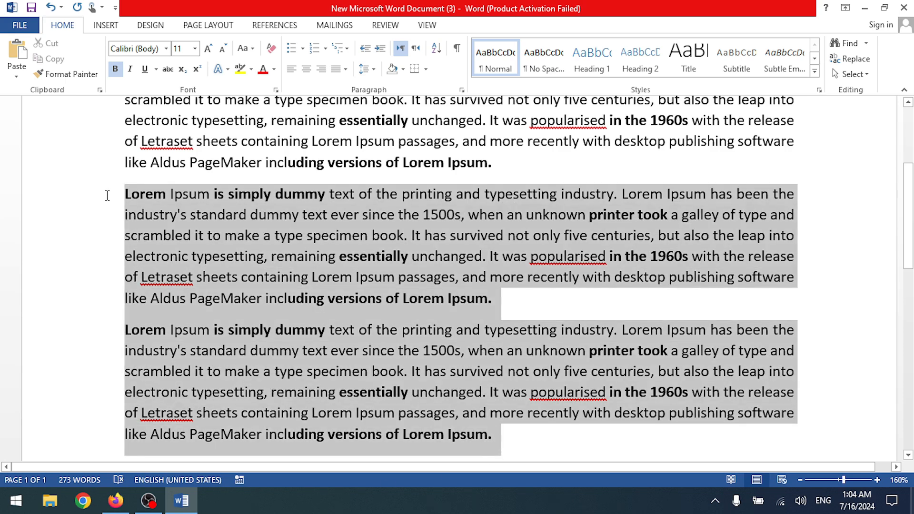
{"action": "left_click", "coordinate": [372, 76]}
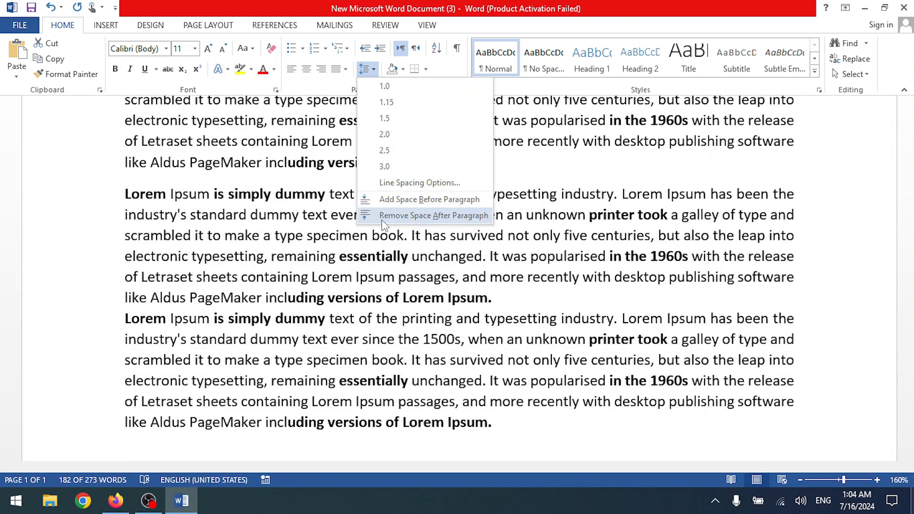
{"action": "left_click", "coordinate": [382, 221]}
{"action": "left_click", "coordinate": [495, 300]}
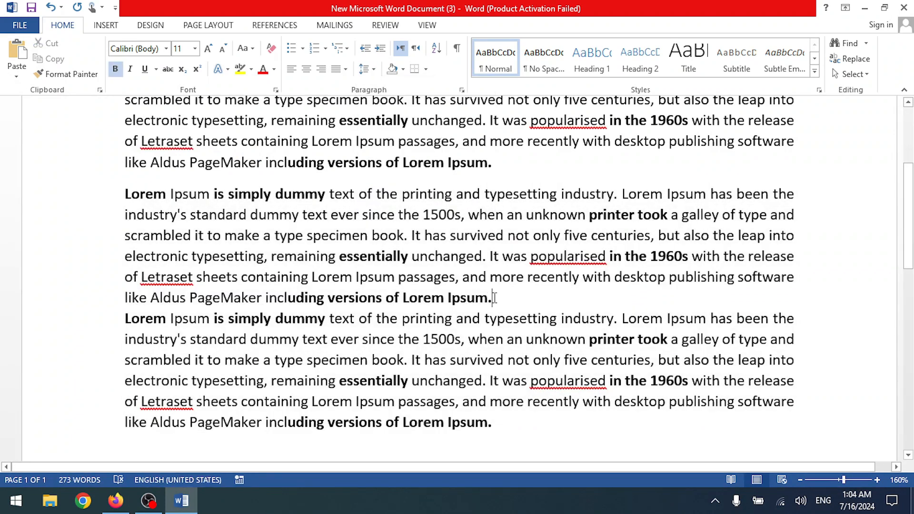
- Delete the second and third paragraphs and the leftover empty line, keeping only the first paragraph
{"action": "left_click", "coordinate": [126, 181]}
{"action": "left_click", "coordinate": [126, 192]}
{"action": "left_click", "coordinate": [648, 438], "text": "shift"}
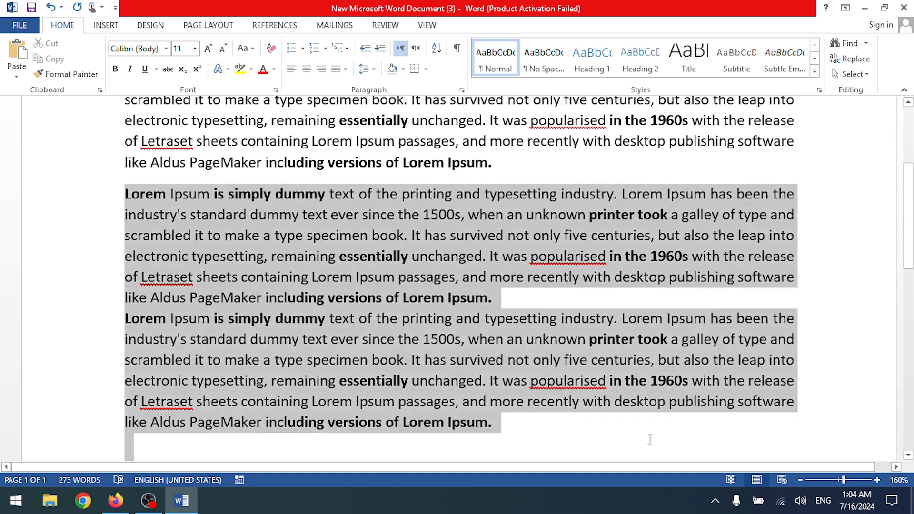
{"action": "key", "text": "Delete"}
{"action": "key", "text": "BackSpace"}
{"action": "scroll", "coordinate": [666, 390], "scroll_direction": "up", "scroll_amount": 3}
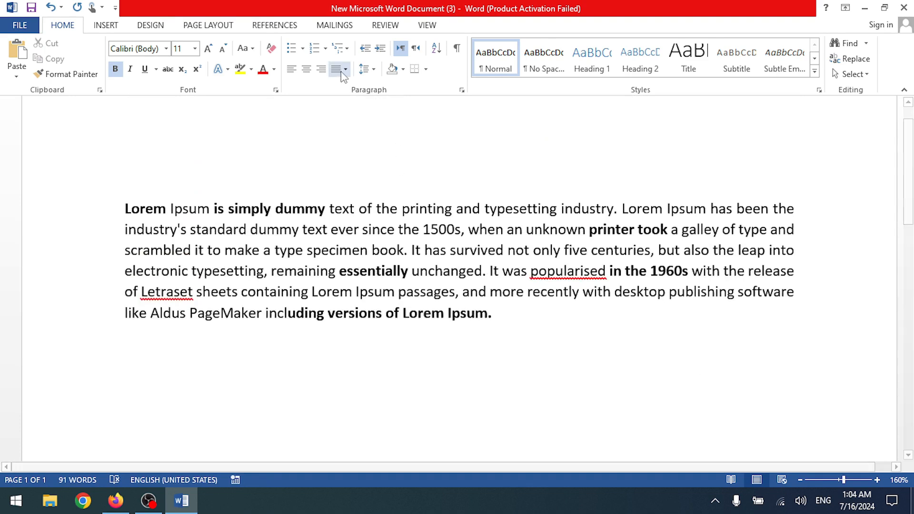
- Apply light blue theme shading to the paragraph's opening text, from its start through the second "Lorem"
{"action": "left_click", "coordinate": [402, 70]}
{"action": "left_click", "coordinate": [352, 140]}
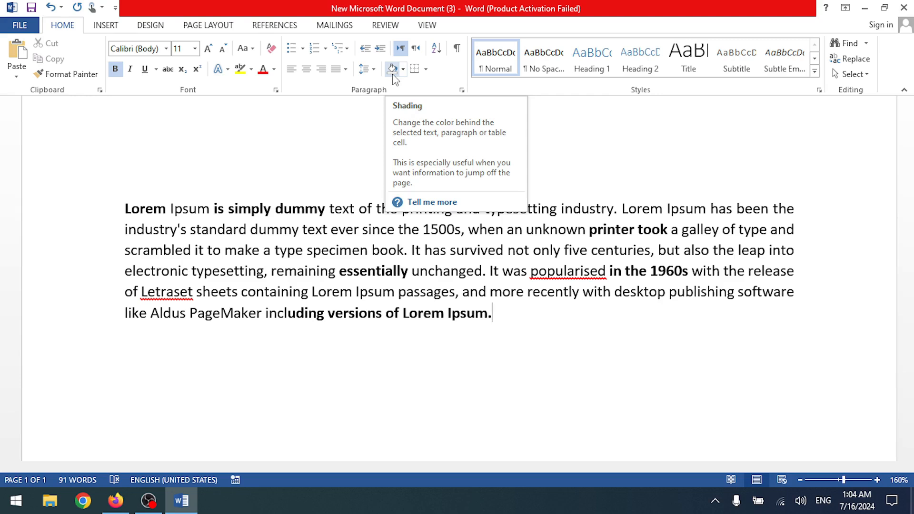
{"action": "left_click", "coordinate": [335, 210]}
{"action": "left_click_drag", "start_coordinate": [123, 208], "coordinate": [666, 209]}
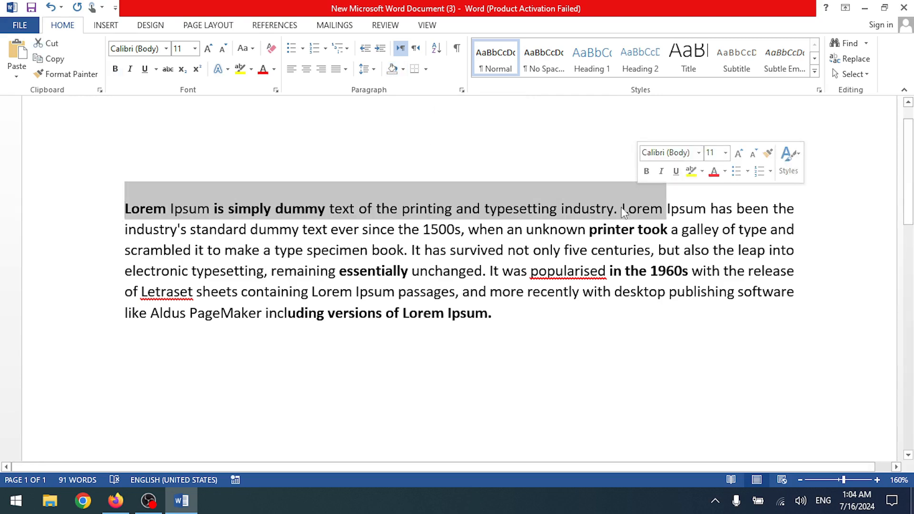
{"action": "left_click", "coordinate": [403, 70]}
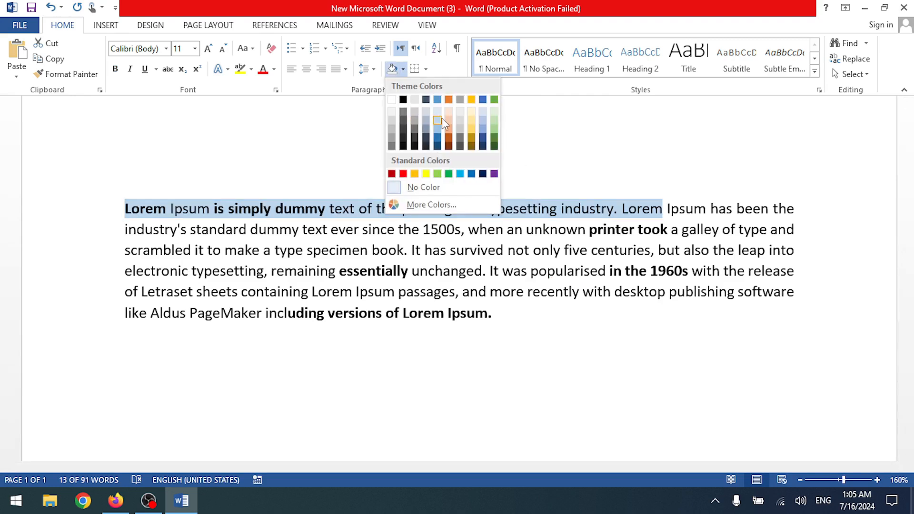
{"action": "left_click", "coordinate": [440, 122]}
{"action": "left_click", "coordinate": [611, 372]}
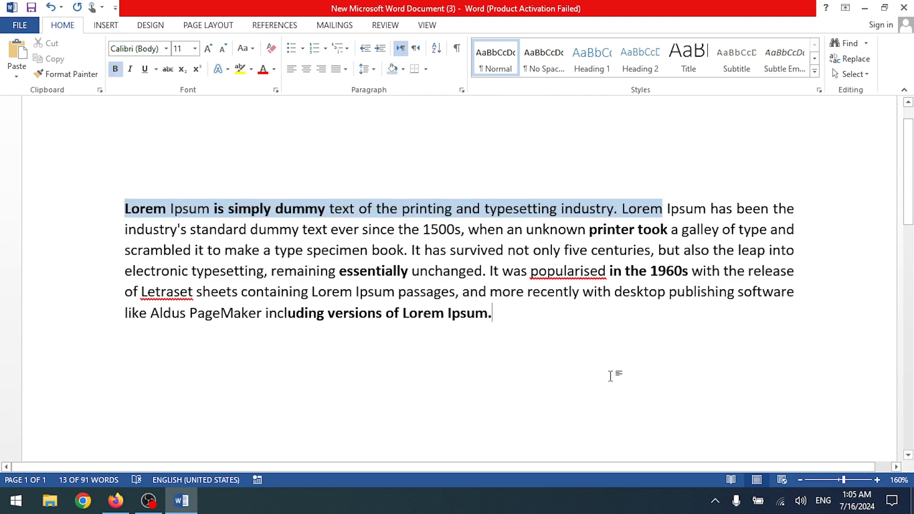
- Highlight "Ipsum has been the" at the end of the paragraph's first line in yellow
{"action": "left_click_drag", "start_coordinate": [128, 209], "coordinate": [808, 222]}
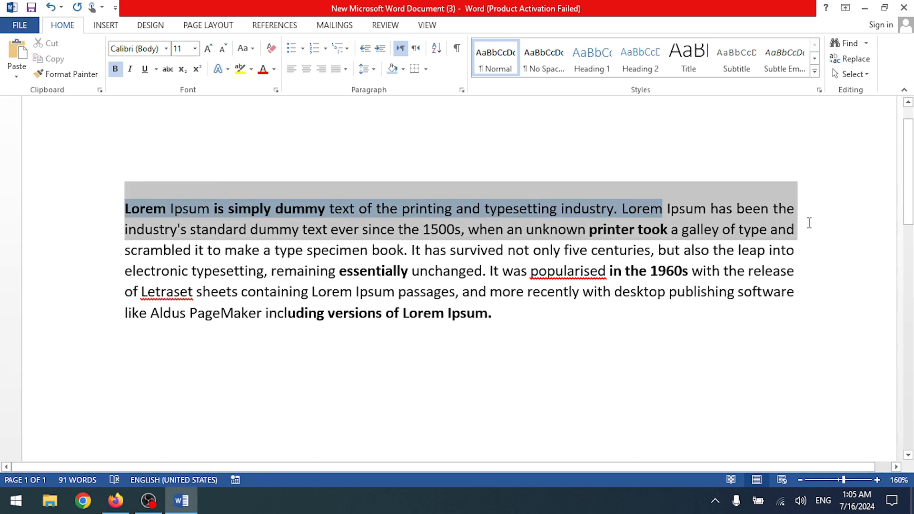
{"action": "left_click", "coordinate": [671, 344]}
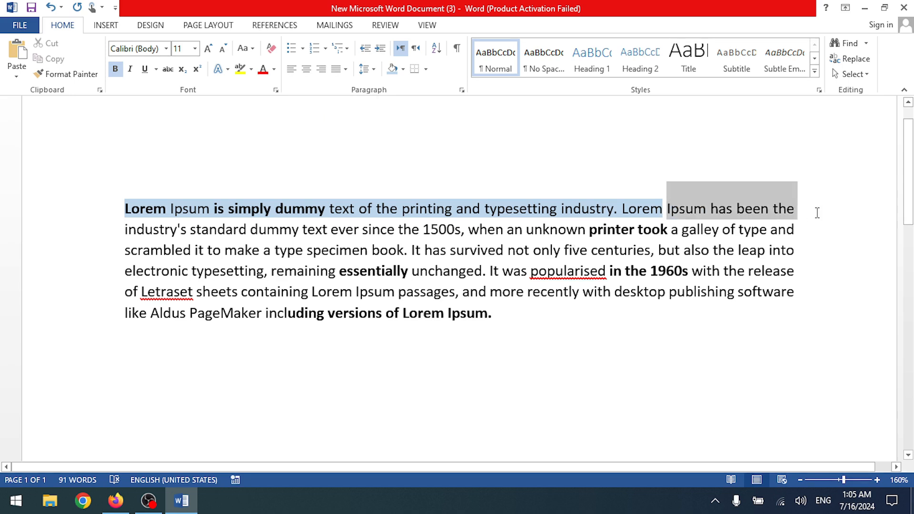
{"action": "left_click", "coordinate": [239, 68]}
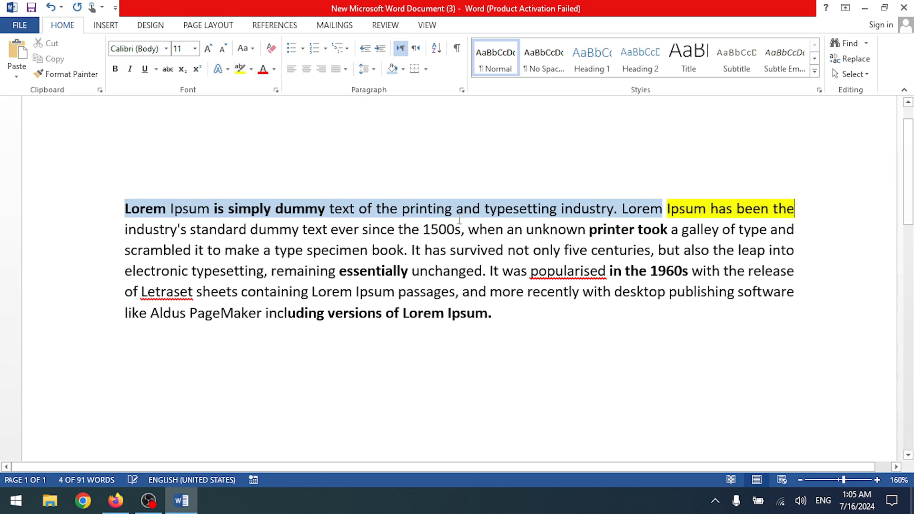
{"action": "left_click", "coordinate": [705, 229]}
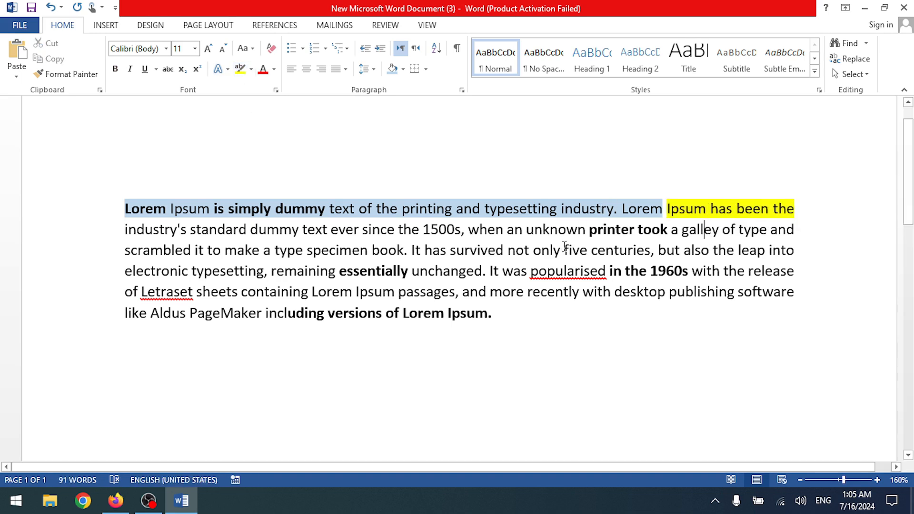
- Compare the text highlight colors with the shading colors, including the custom color options for shading
{"action": "left_click", "coordinate": [251, 69]}
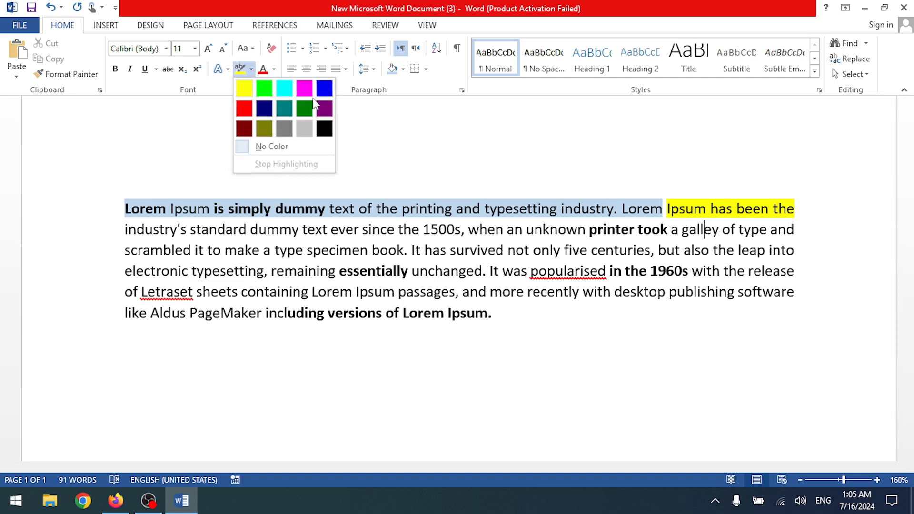
{"action": "left_click", "coordinate": [249, 70]}
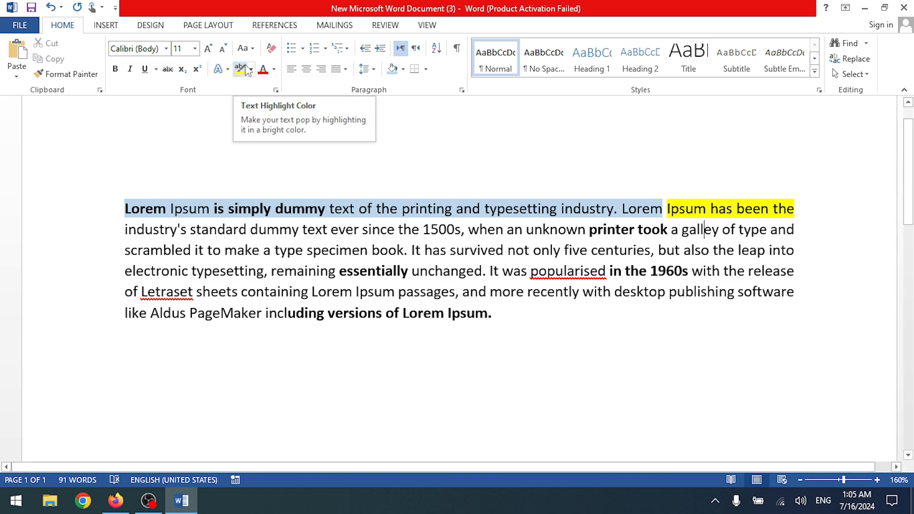
{"action": "left_click", "coordinate": [250, 70]}
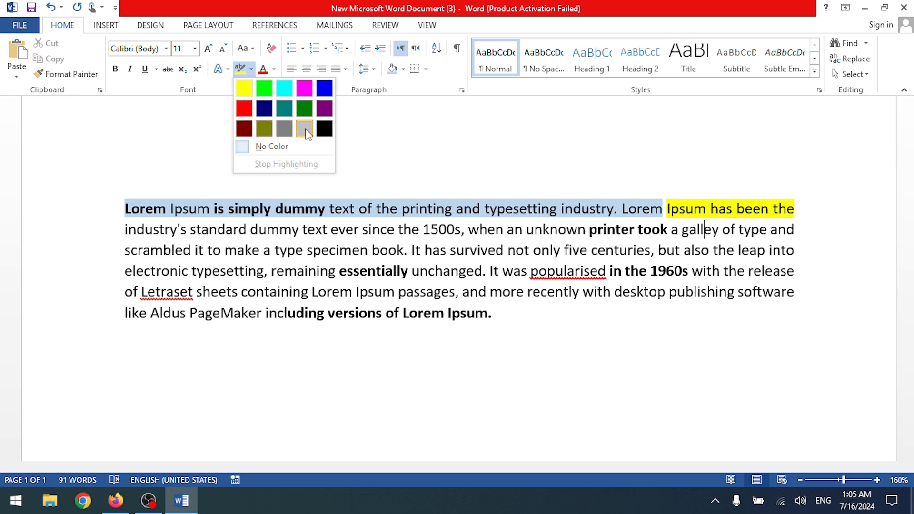
{"action": "left_click", "coordinate": [383, 130]}
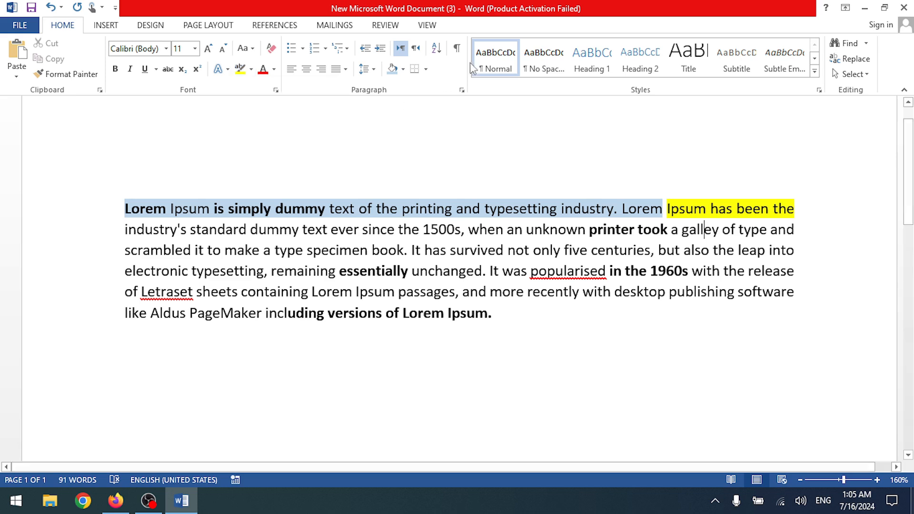
{"action": "left_click", "coordinate": [402, 71]}
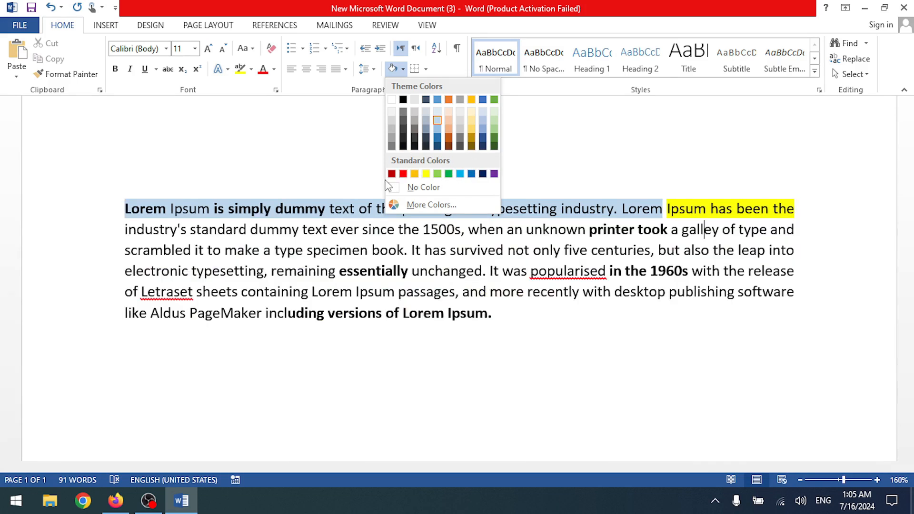
{"action": "left_click", "coordinate": [432, 206]}
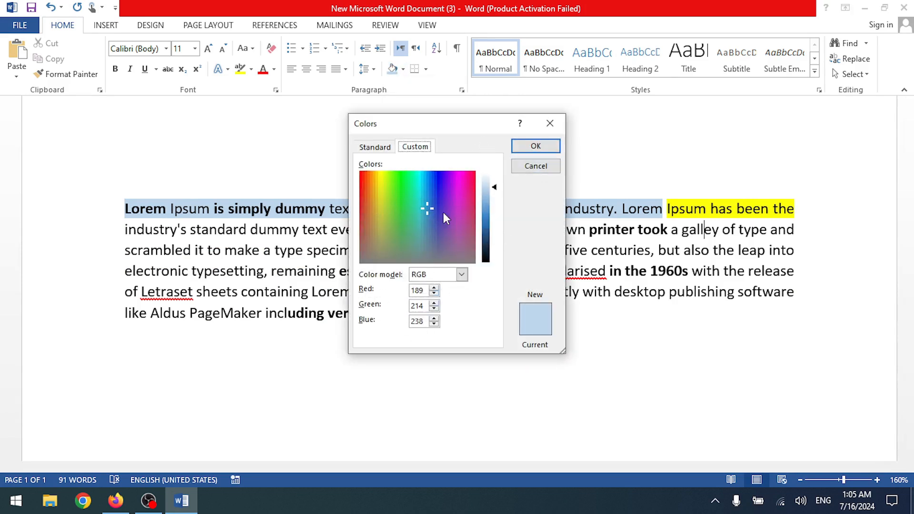
{"action": "left_click", "coordinate": [549, 123]}
{"action": "left_click", "coordinate": [678, 233]}
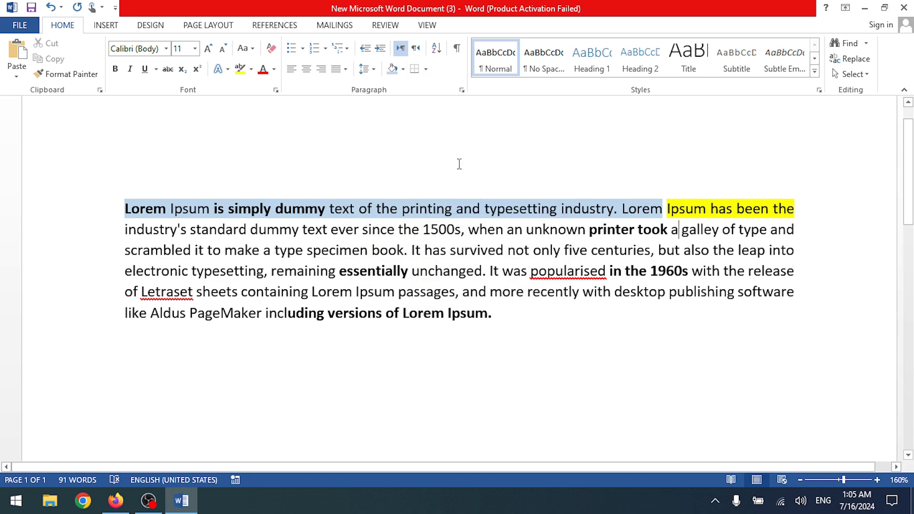
- Delete the entire Lorem Ipsum paragraph and look over the available border types
{"action": "left_click", "coordinate": [507, 317]}
{"action": "left_click_drag", "start_coordinate": [506, 317], "coordinate": [95, 207]}
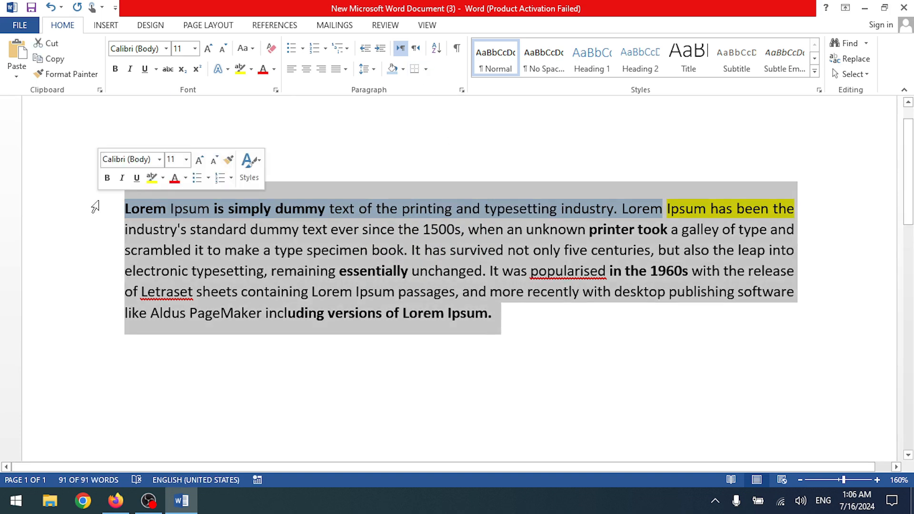
{"action": "key", "text": "Delete"}
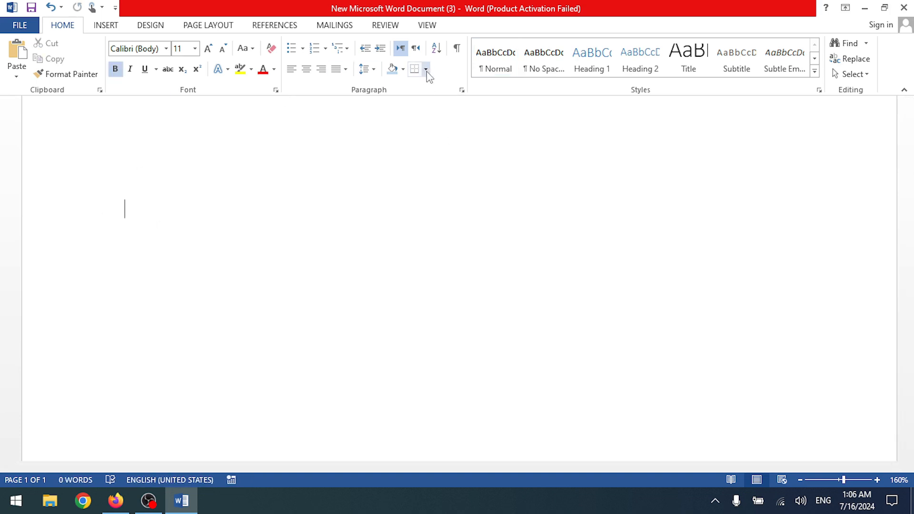
{"action": "left_click", "coordinate": [426, 69]}
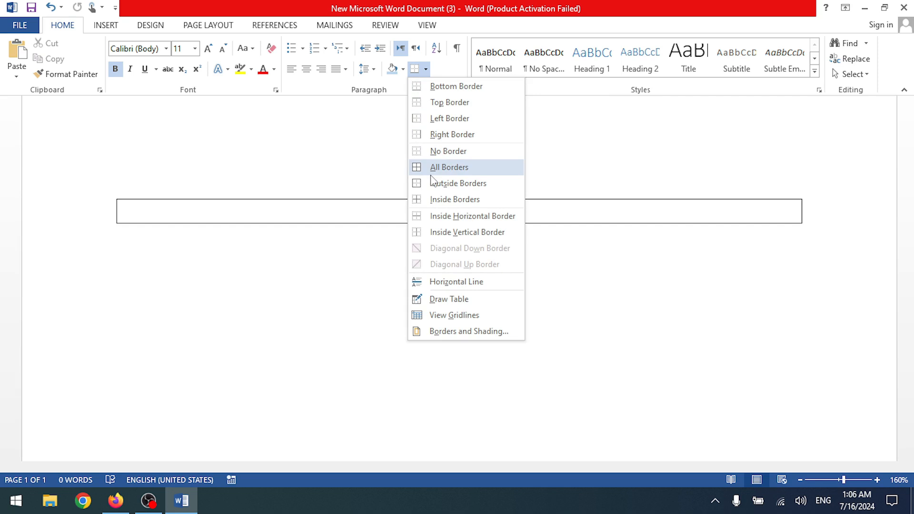
{"action": "left_click", "coordinate": [348, 159]}
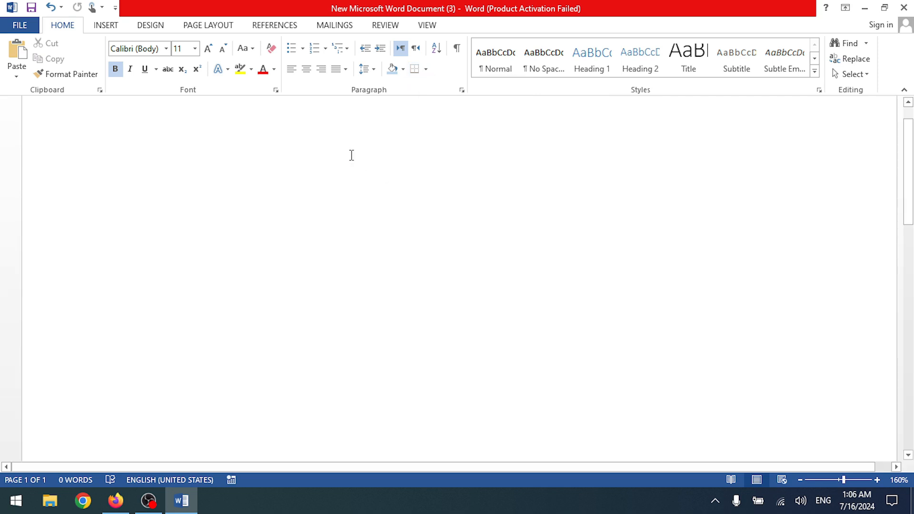
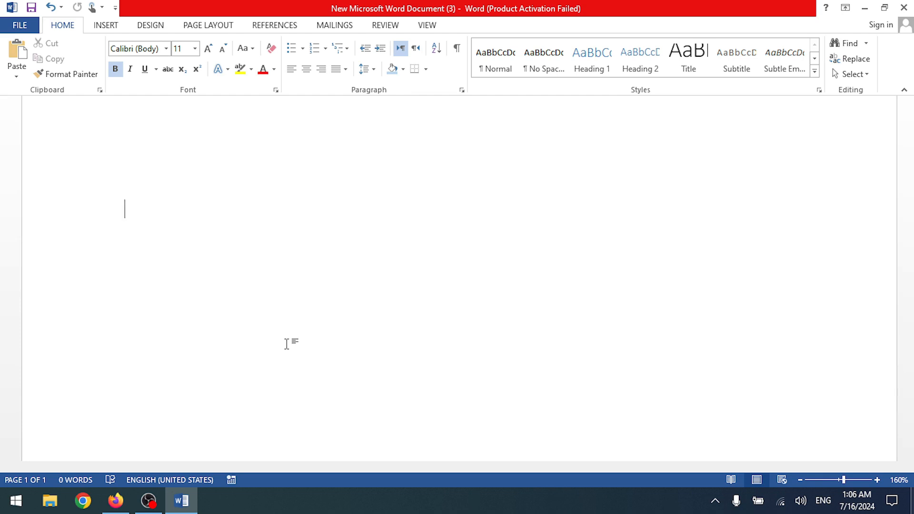
{"action": "type", "text": "Name"}
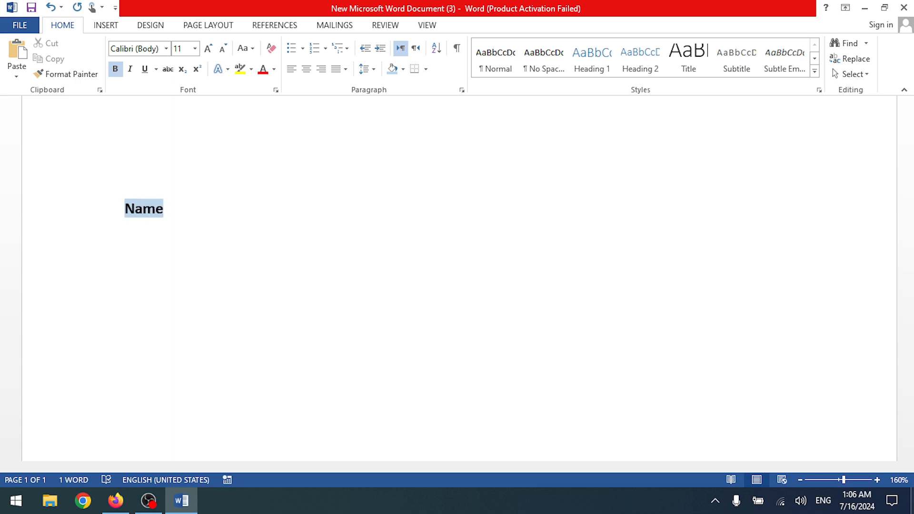
{"action": "key", "text": "ctrl+a"}
{"action": "key", "text": "BackSpace"}
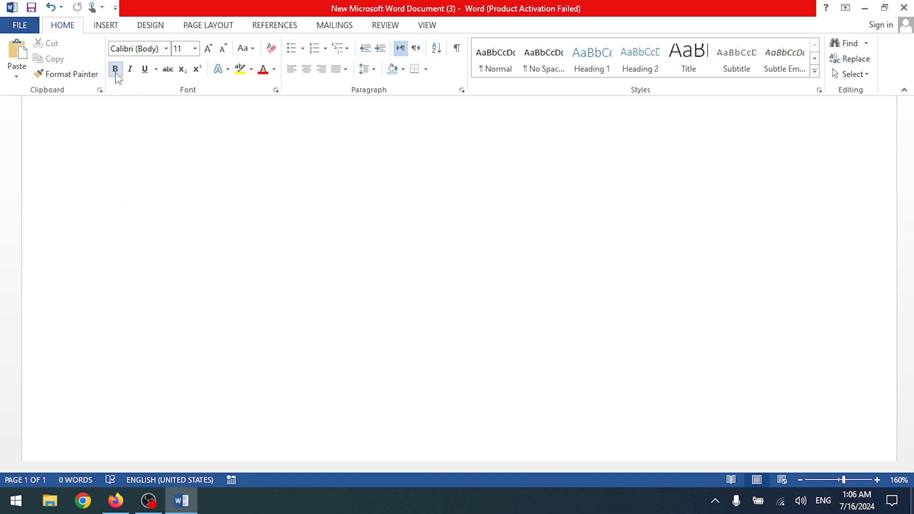
- Set the empty line's shading to No Color, keep the text direction left-to-right, and enter "Name"
{"action": "left_click", "coordinate": [403, 69]}
{"action": "left_click", "coordinate": [413, 187]}
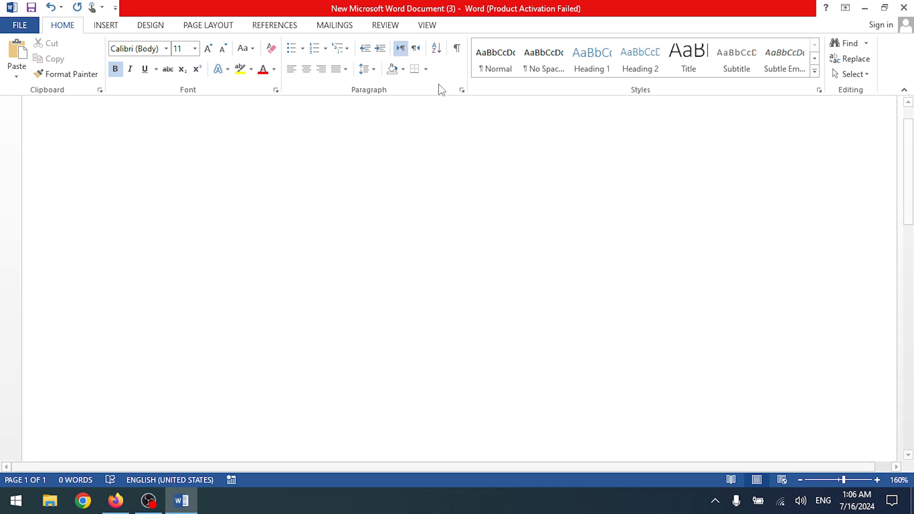
{"action": "left_click", "coordinate": [412, 52]}
{"action": "left_click", "coordinate": [400, 48]}
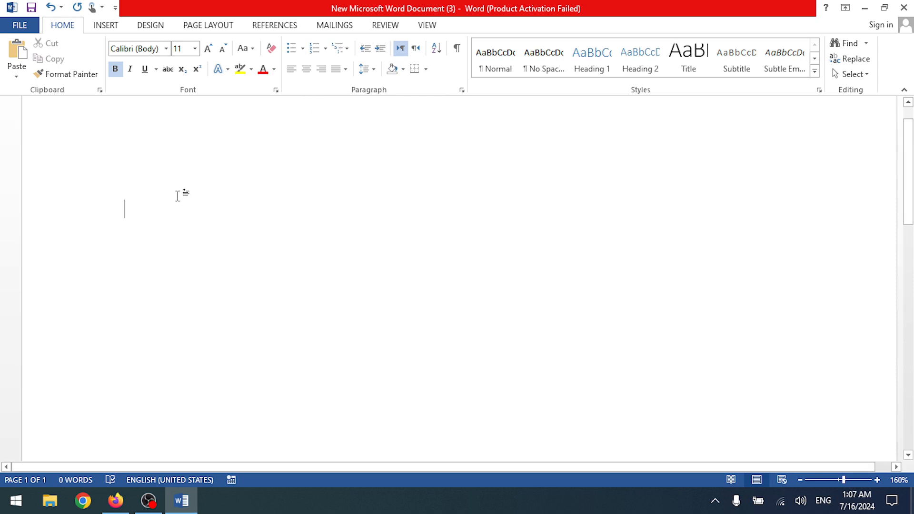
{"action": "type", "text": "Name"}
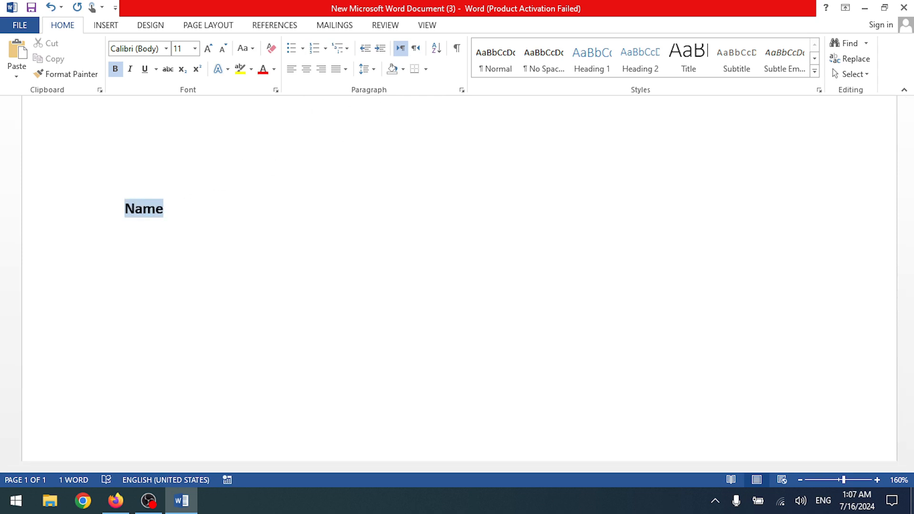
- Try to remove the blue background from "Name" by setting both its highlight and shading to No Color
{"action": "left_click", "coordinate": [251, 69]}
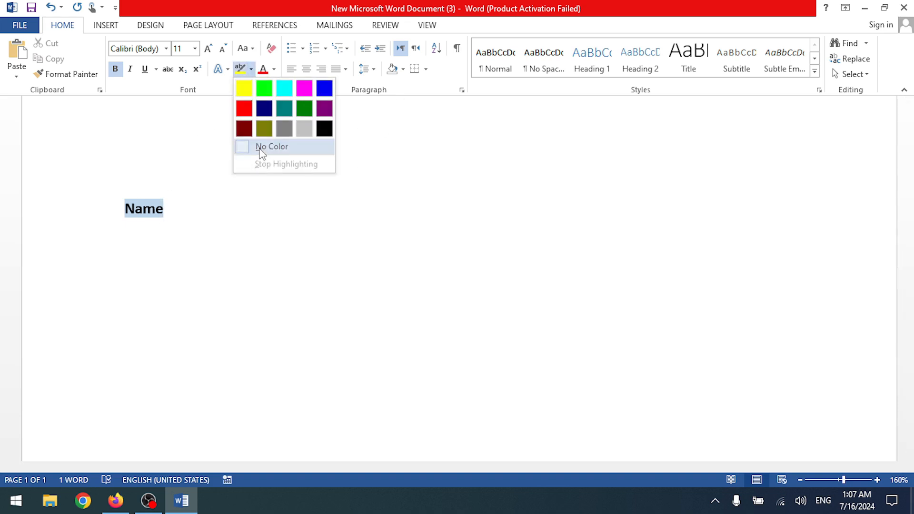
{"action": "left_click", "coordinate": [260, 151]}
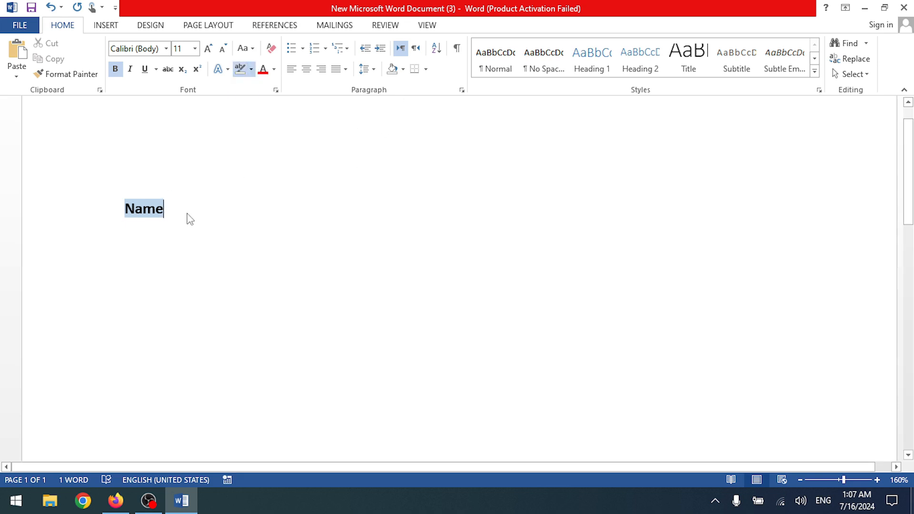
{"action": "left_click", "coordinate": [251, 69]}
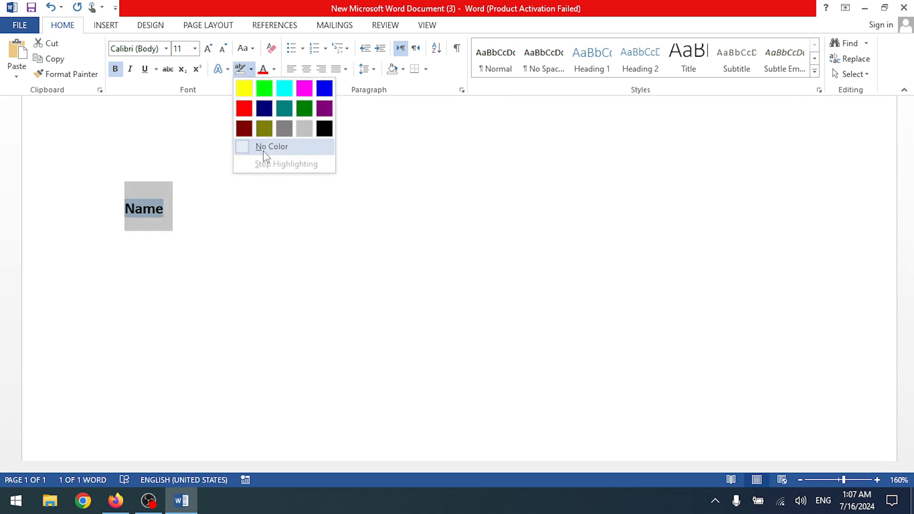
{"action": "left_click", "coordinate": [265, 151]}
{"action": "left_click", "coordinate": [404, 69]}
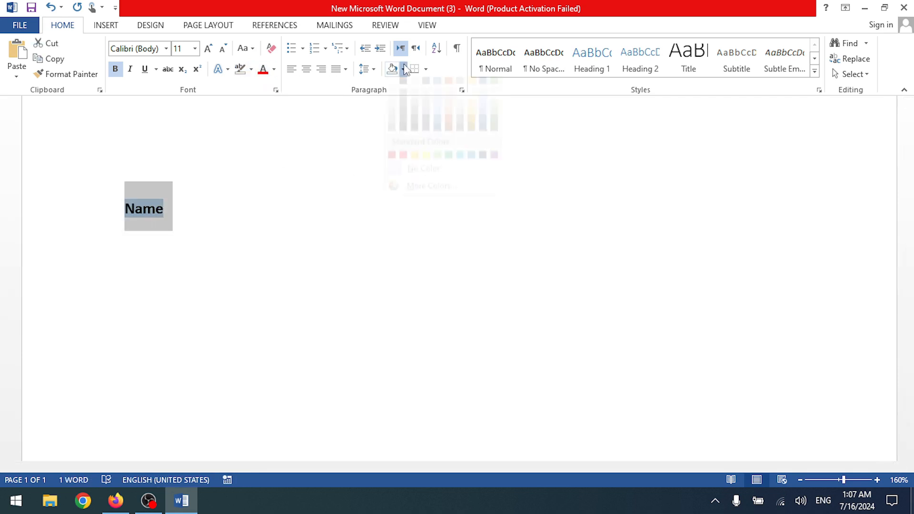
{"action": "left_click", "coordinate": [405, 187]}
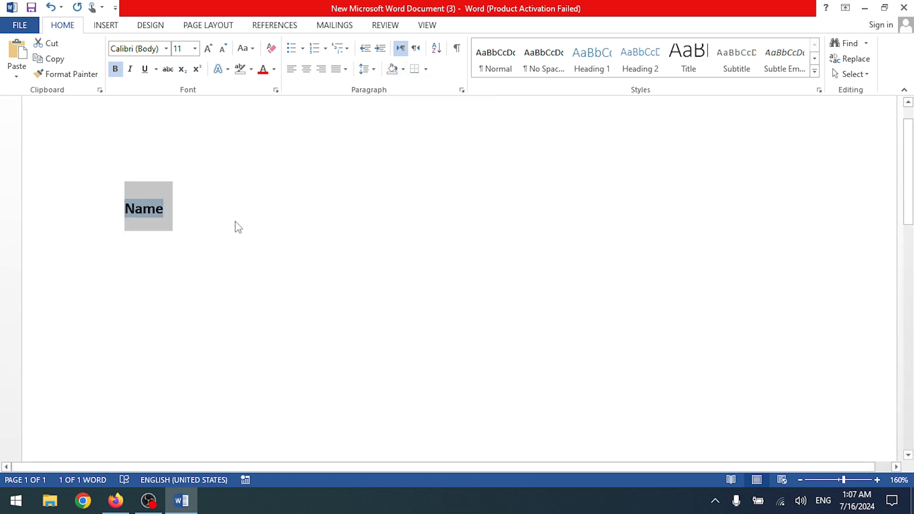
{"action": "left_click", "coordinate": [185, 194]}
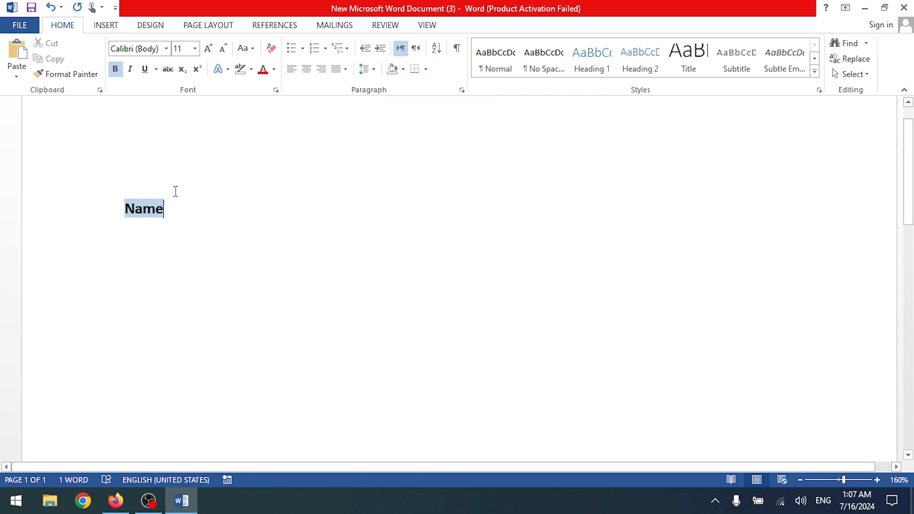
{"action": "left_click", "coordinate": [252, 69]}
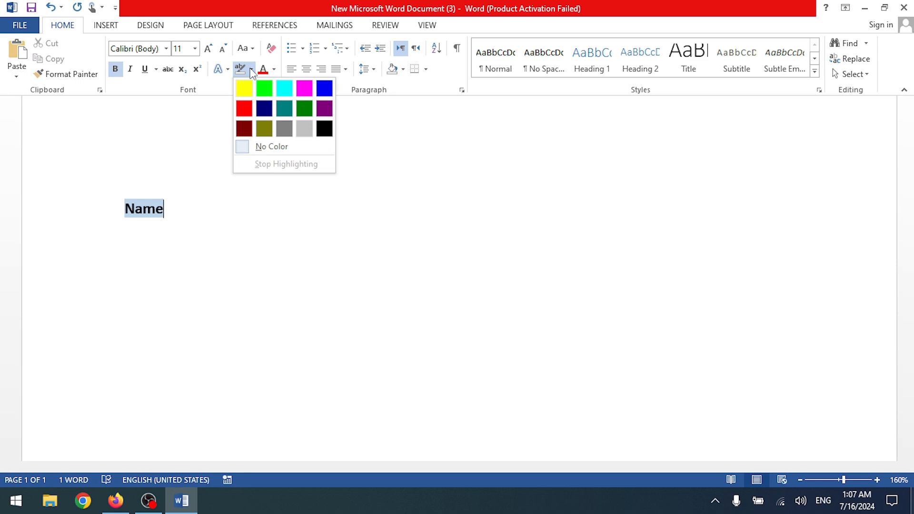
{"action": "left_click", "coordinate": [251, 70]}
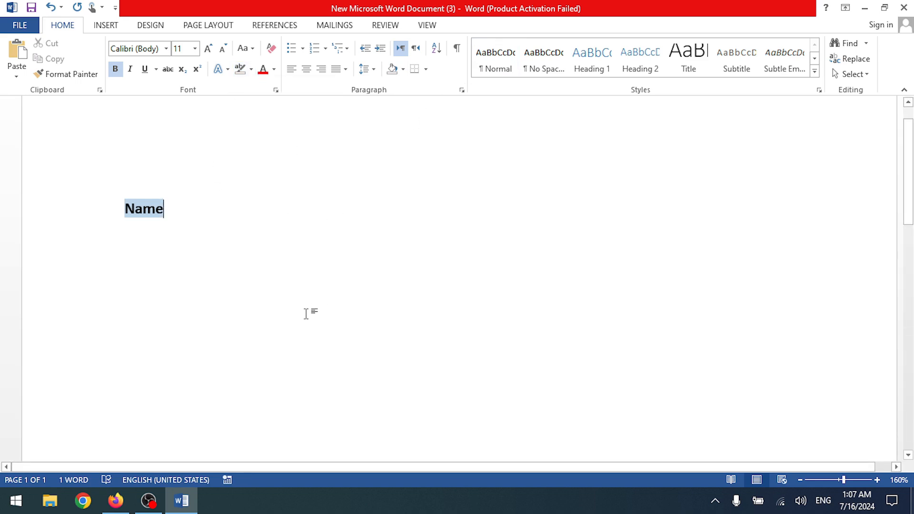
- Enter "d" on a separate line below "Name" and delete the shaded word together with the empty space above
{"action": "double_click", "coordinate": [176, 337]}
{"action": "left_click", "coordinate": [145, 337]}
{"action": "type", "text": "d"}
{"action": "key", "text": "Return"}
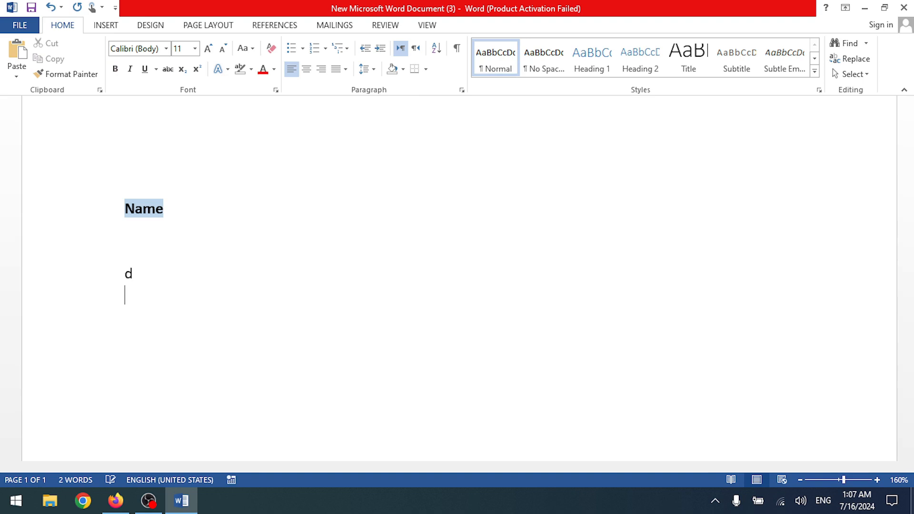
{"action": "key", "text": "Delete"}
{"action": "key", "text": "Delete"}
{"action": "key", "text": "Delete"}
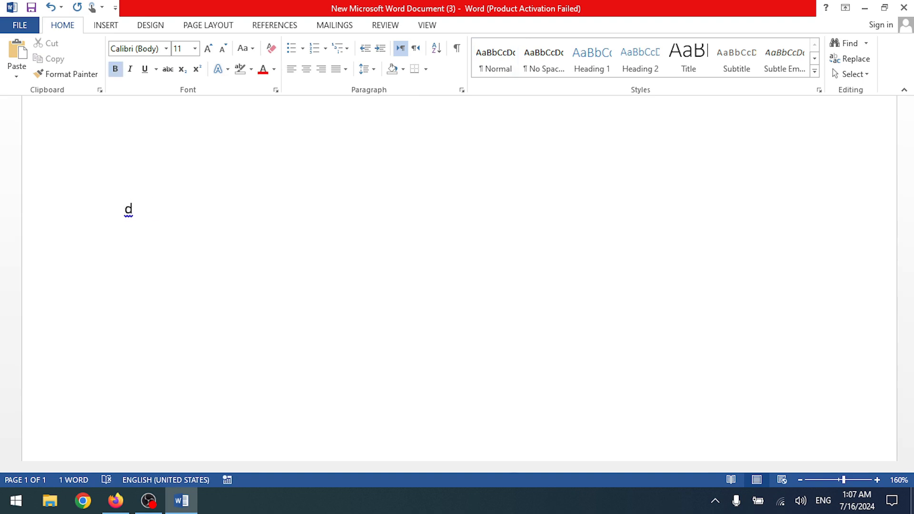
- Turn off bold and replace the "d" with "Name:" and "Contact Number:" on separate lines, leaving an empty line below
{"action": "key", "text": "ctrl+b"}
{"action": "key", "text": "Delete"}
{"action": "type", "text": "N"}
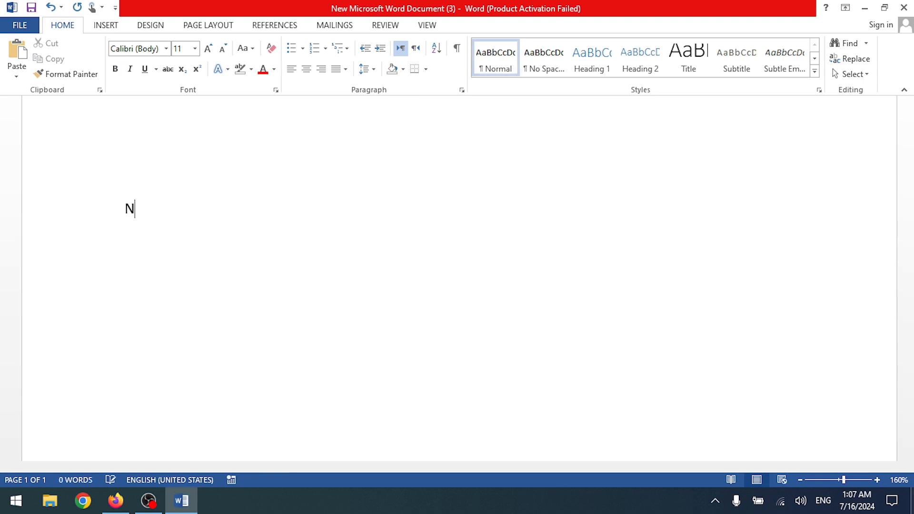
{"action": "type", "text": "ame"}
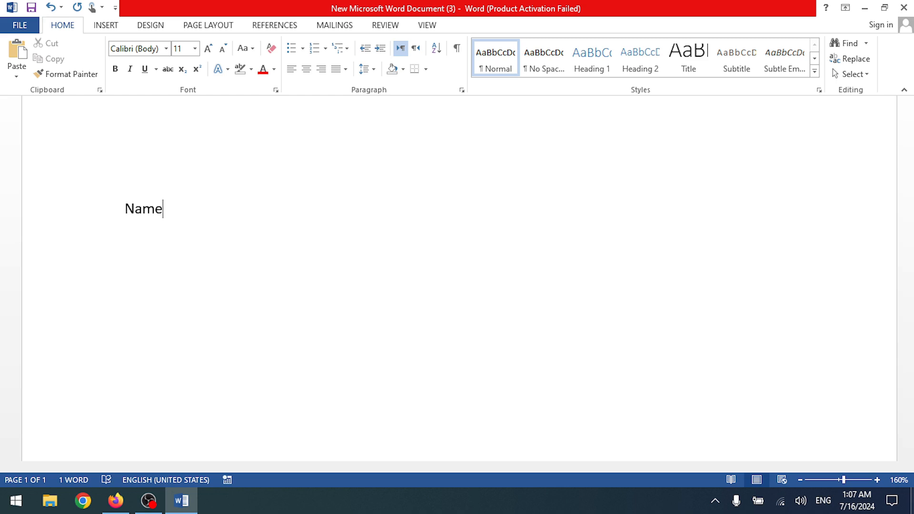
{"action": "type", "text": "L"}
{"action": "key", "text": "BackSpace"}
{"action": "type", "text": ": Conta"}
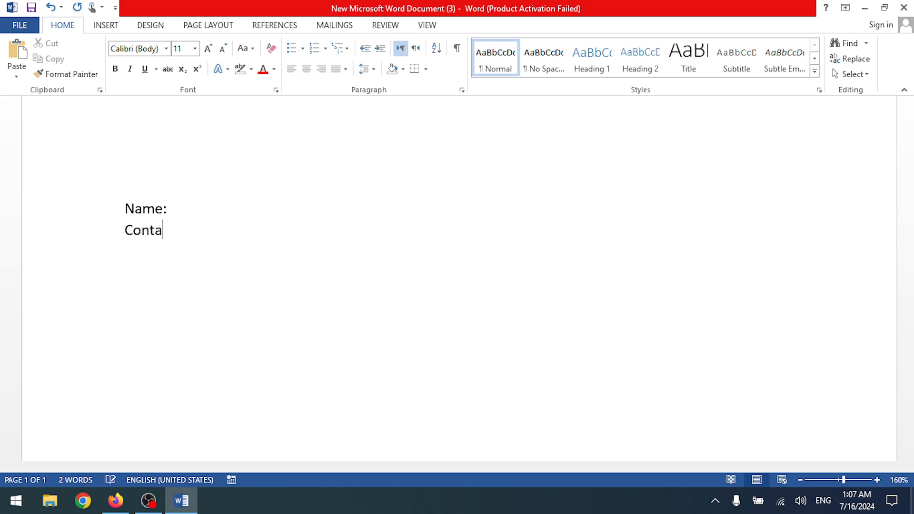
{"action": "type", "text": "ct Number:"}
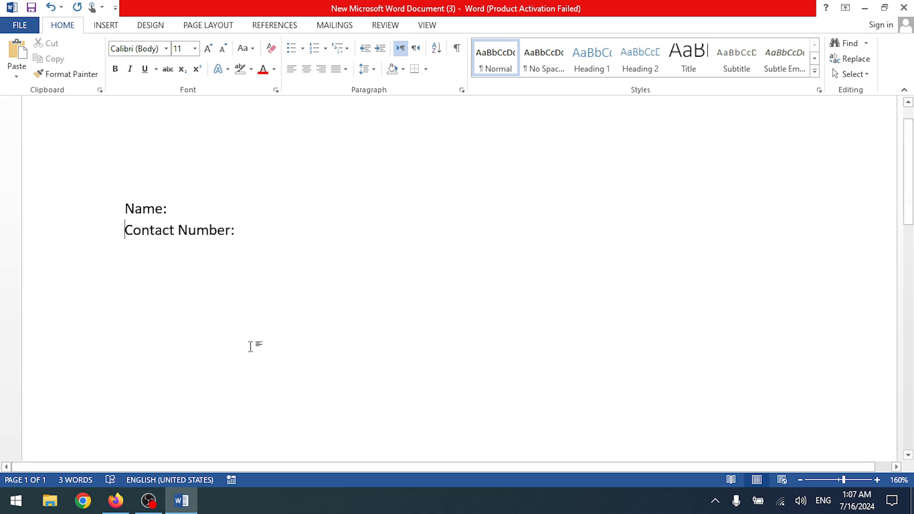
{"action": "key", "text": "Return"}
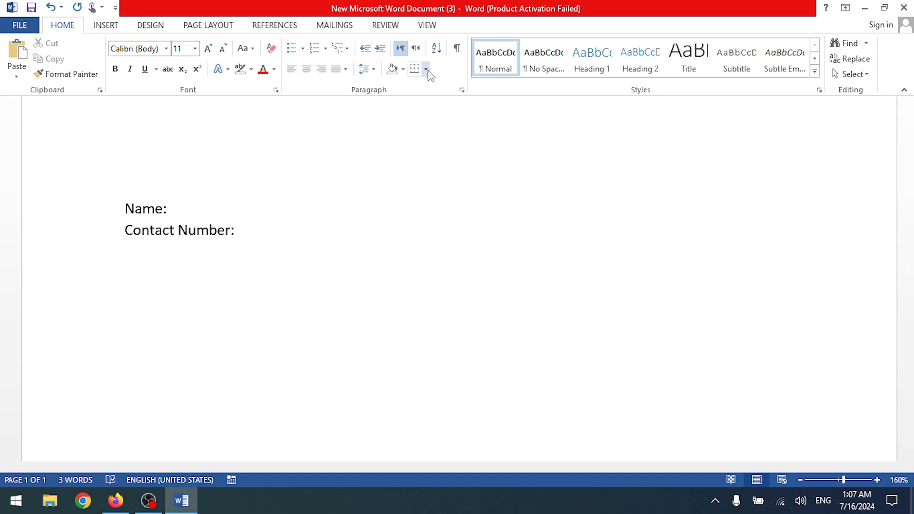
- Add outside borders to the empty line below "Contact Number:"
{"action": "scroll", "coordinate": [122, 265], "scroll_direction": "down", "scroll_amount": 2}
{"action": "scroll", "coordinate": [392, 261], "scroll_direction": "up", "scroll_amount": 1}
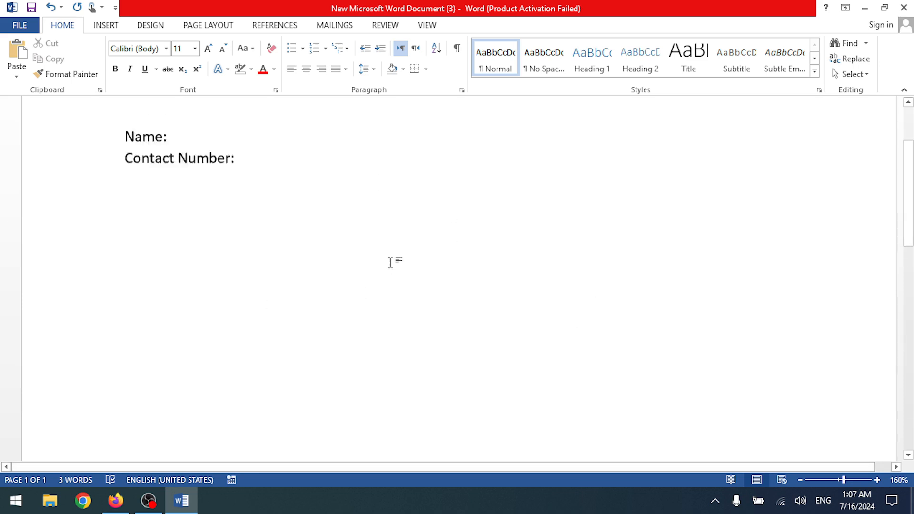
{"action": "left_click", "coordinate": [425, 69]}
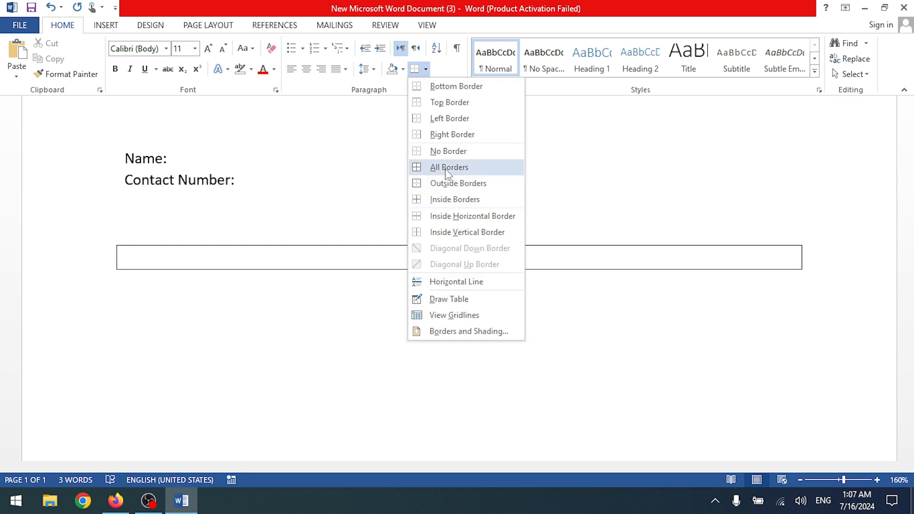
{"action": "left_click", "coordinate": [464, 185]}
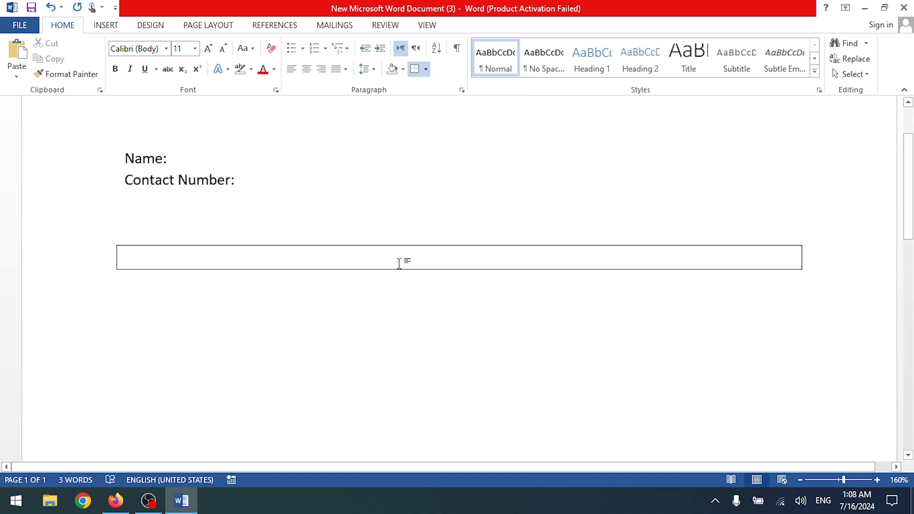
{"action": "right_click", "coordinate": [399, 264]}
{"action": "scroll", "coordinate": [599, 309], "scroll_direction": "down", "scroll_amount": 2}
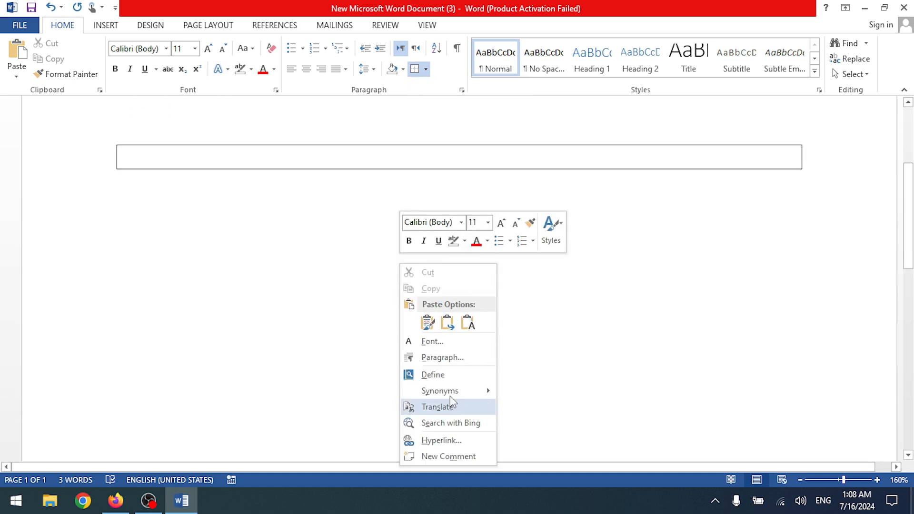
{"action": "scroll", "coordinate": [352, 306], "scroll_direction": "up", "scroll_amount": 1}
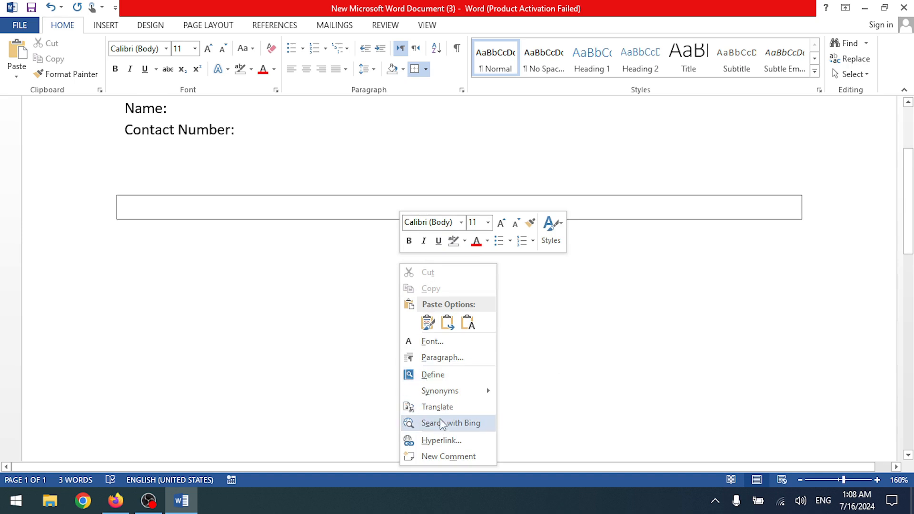
{"action": "left_click", "coordinate": [391, 209]}
{"action": "right_click", "coordinate": [389, 192]}
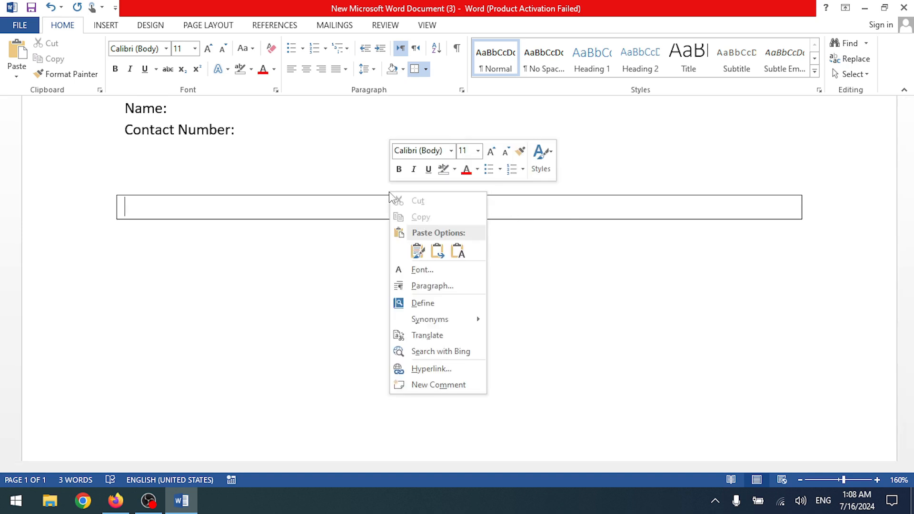
{"action": "mouse_move", "coordinate": [438, 324]}
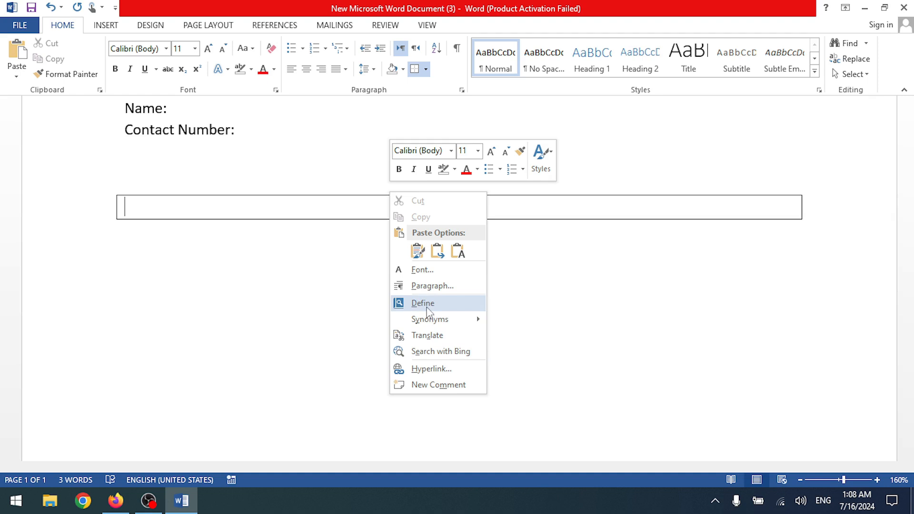
{"action": "left_click", "coordinate": [273, 207]}
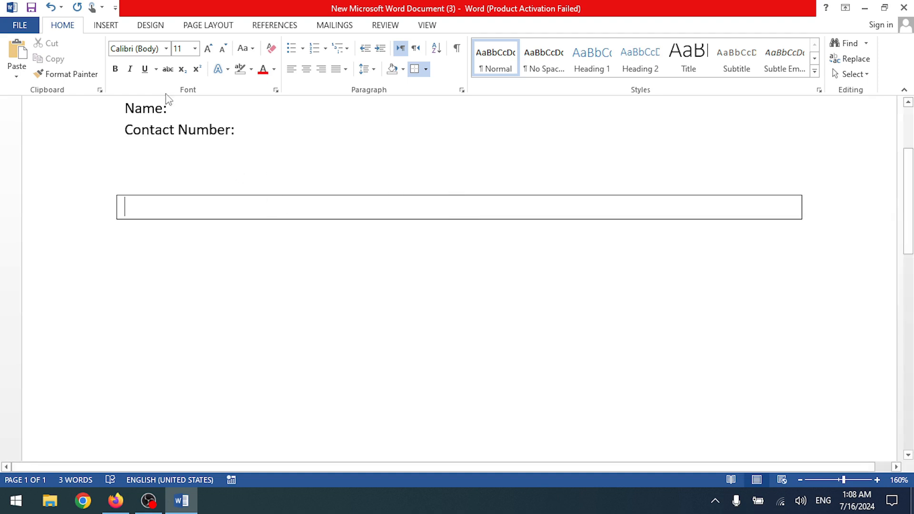
- Preview a 5x3 table at the bordered line without inserting it
{"action": "left_click", "coordinate": [118, 28]}
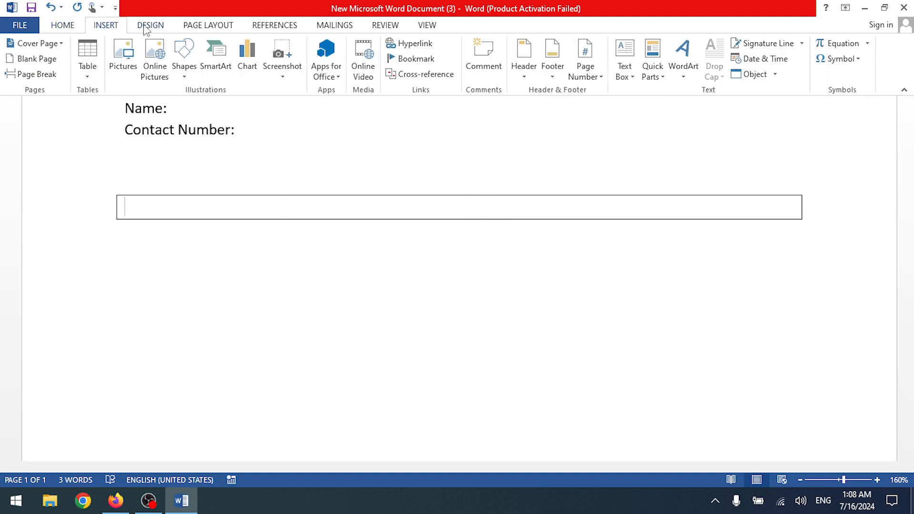
{"action": "left_click", "coordinate": [146, 27]}
{"action": "left_click", "coordinate": [192, 28]}
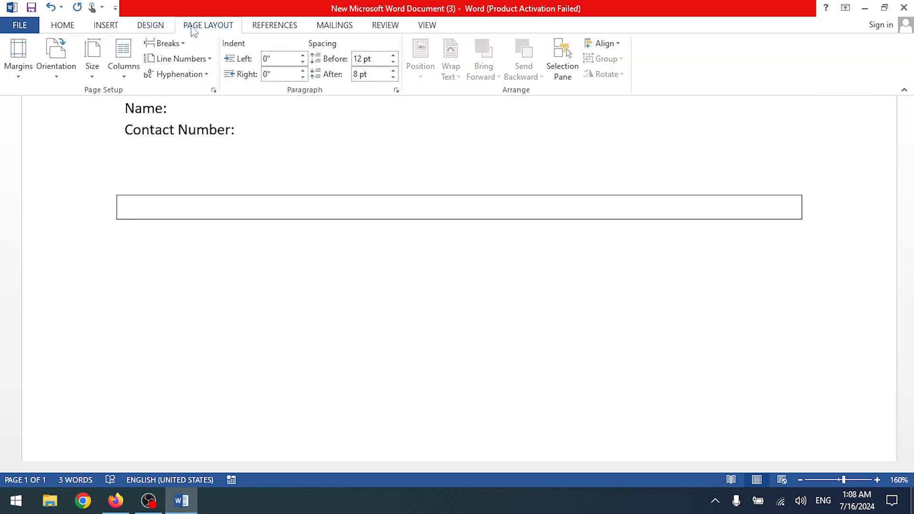
{"action": "left_click", "coordinate": [112, 28]}
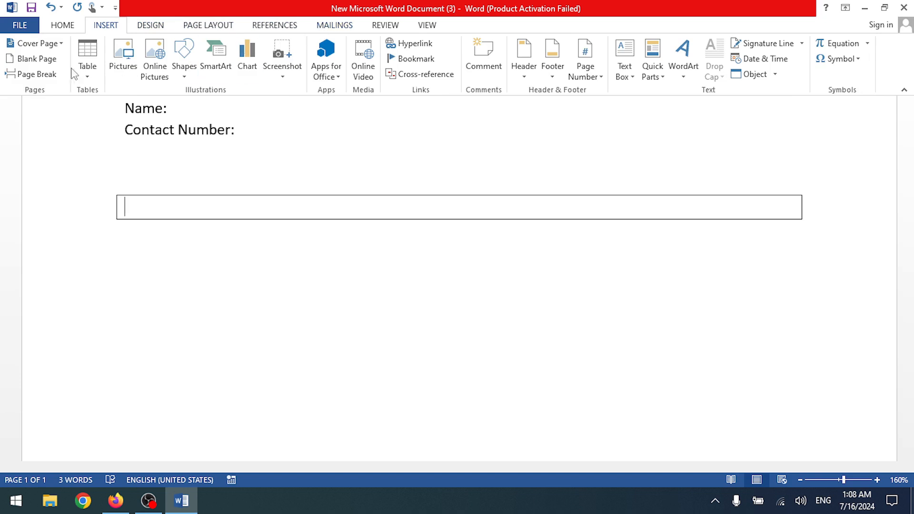
{"action": "left_click", "coordinate": [88, 68]}
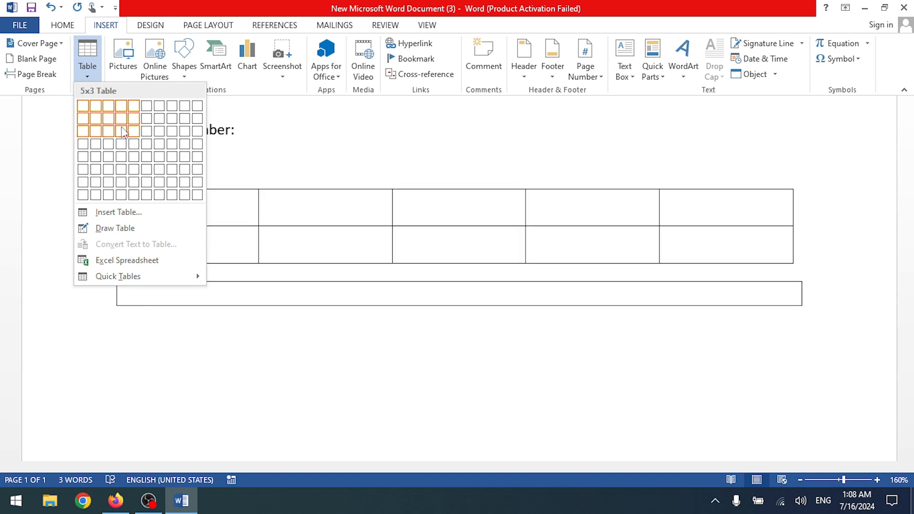
{"action": "left_click", "coordinate": [59, 26]}
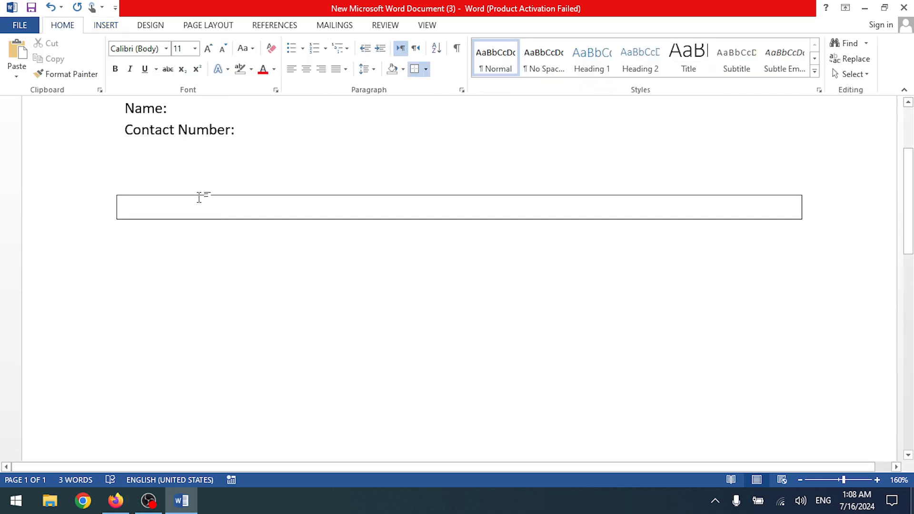
- Undo the outside borders on the empty line
{"action": "key", "text": "ctrl+z"}
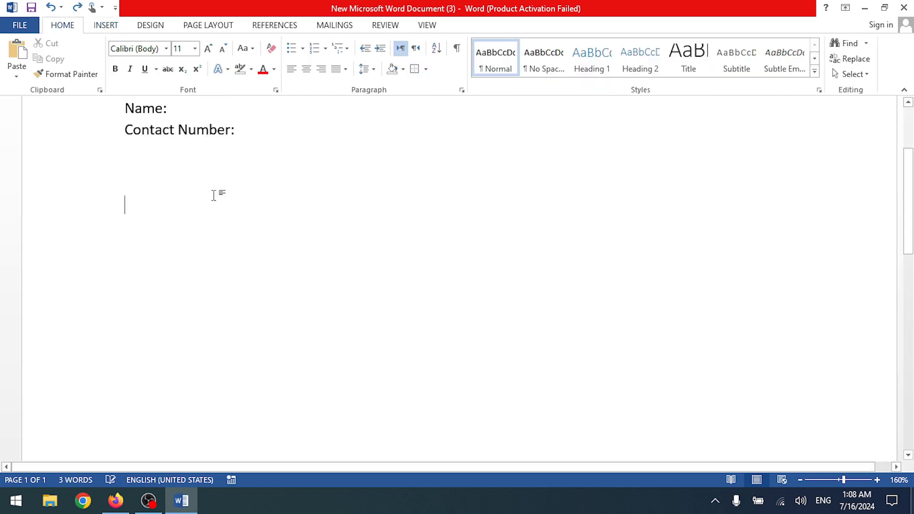
{"action": "left_click", "coordinate": [426, 70]}
{"action": "left_click", "coordinate": [231, 129]}
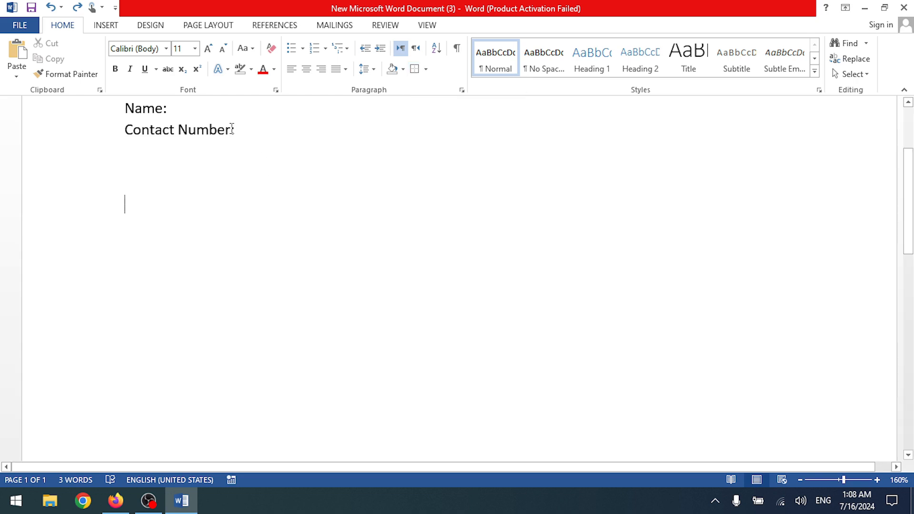
- Put outside borders around the "Contact Number:" text and around the "Name:" text
{"action": "triple_click", "coordinate": [192, 129]}
{"action": "scroll", "coordinate": [380, 141], "scroll_direction": "up", "scroll_amount": 3}
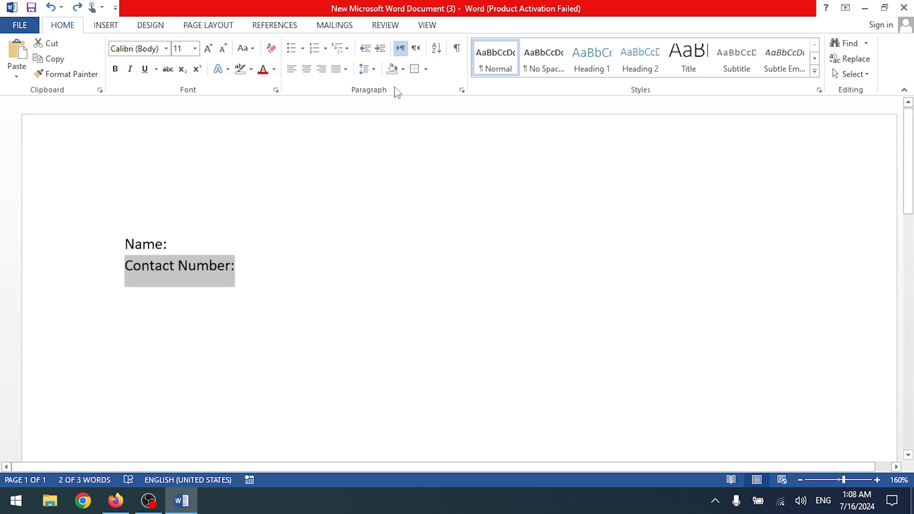
{"action": "left_click", "coordinate": [415, 70]}
{"action": "left_click", "coordinate": [262, 416]}
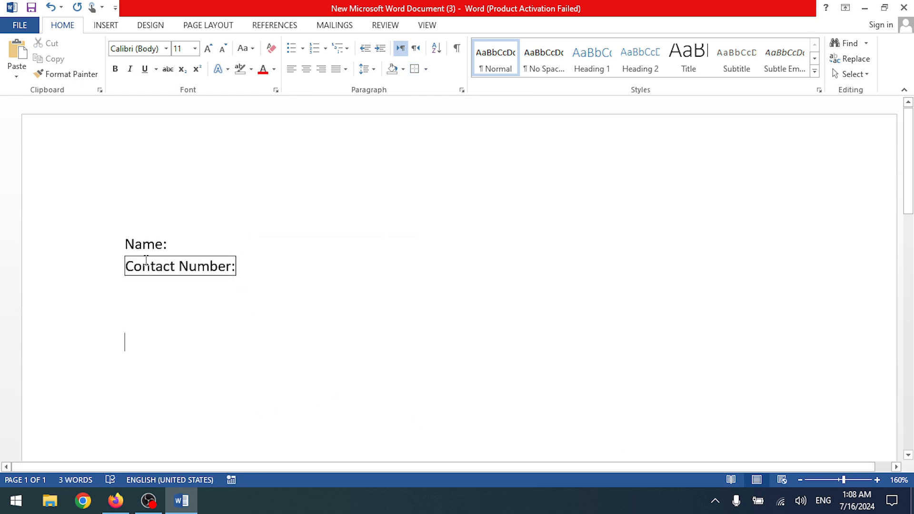
{"action": "left_click_drag", "start_coordinate": [171, 243], "coordinate": [110, 241]}
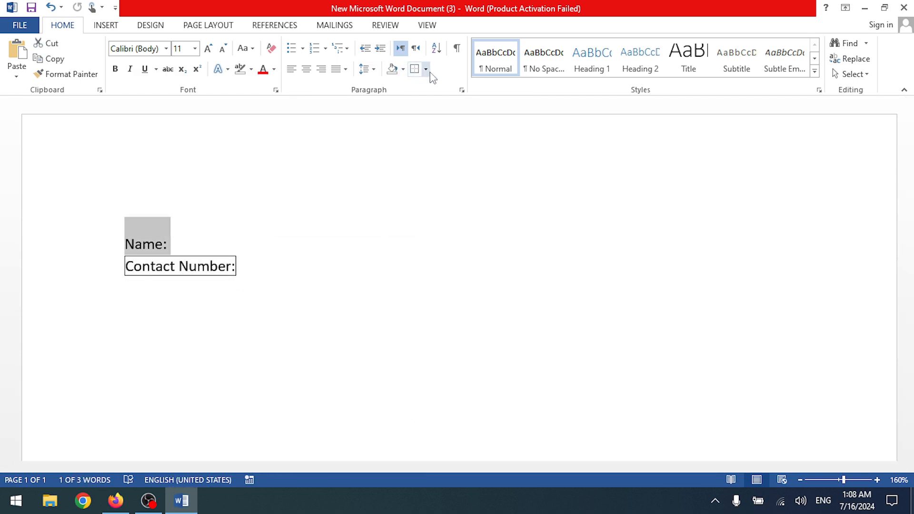
{"action": "left_click", "coordinate": [414, 69]}
{"action": "left_click", "coordinate": [150, 336]}
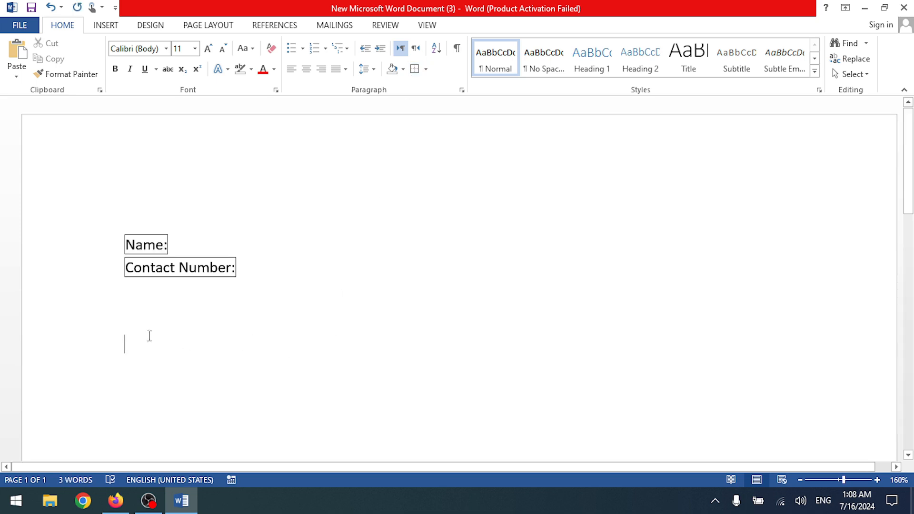
- Review the border options available for the "Contact Number:" text without changing its border
{"action": "left_click_drag", "start_coordinate": [242, 271], "coordinate": [124, 269]}
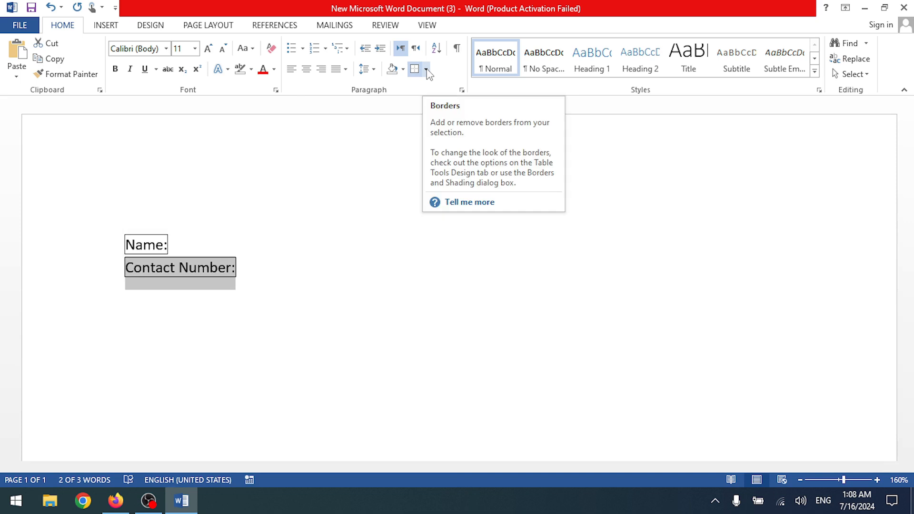
{"action": "left_click", "coordinate": [102, 26]}
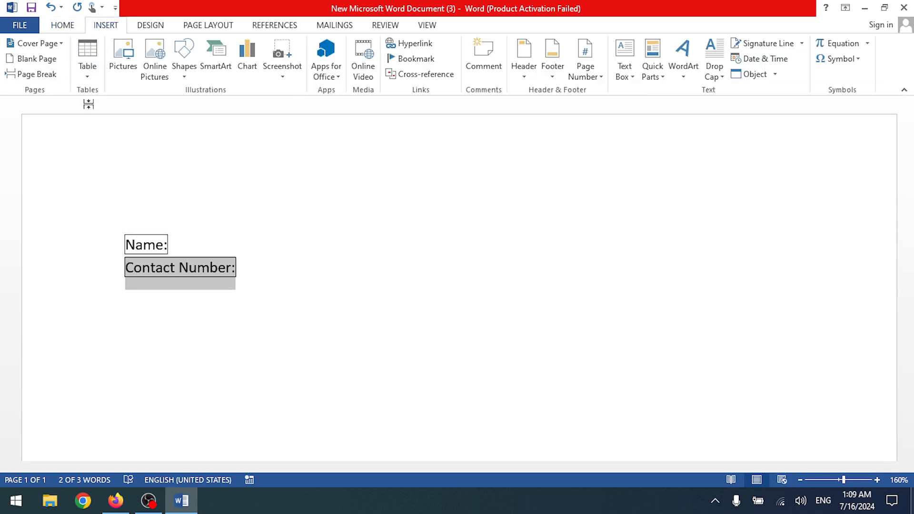
{"action": "left_click", "coordinate": [61, 26]}
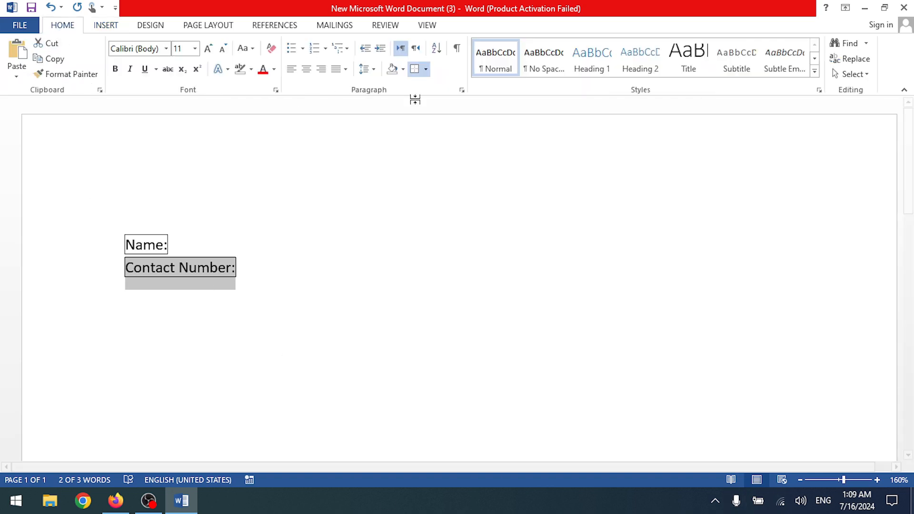
{"action": "left_click", "coordinate": [425, 70]}
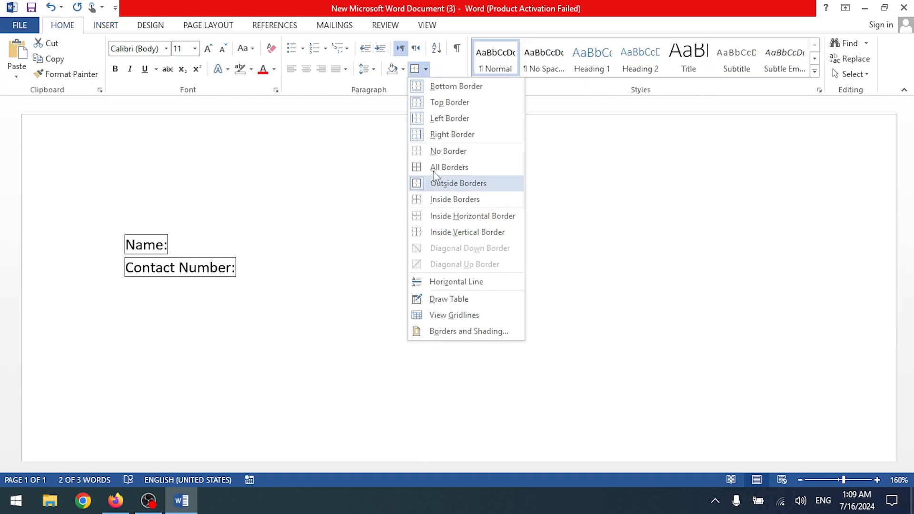
{"action": "left_click", "coordinate": [235, 302]}
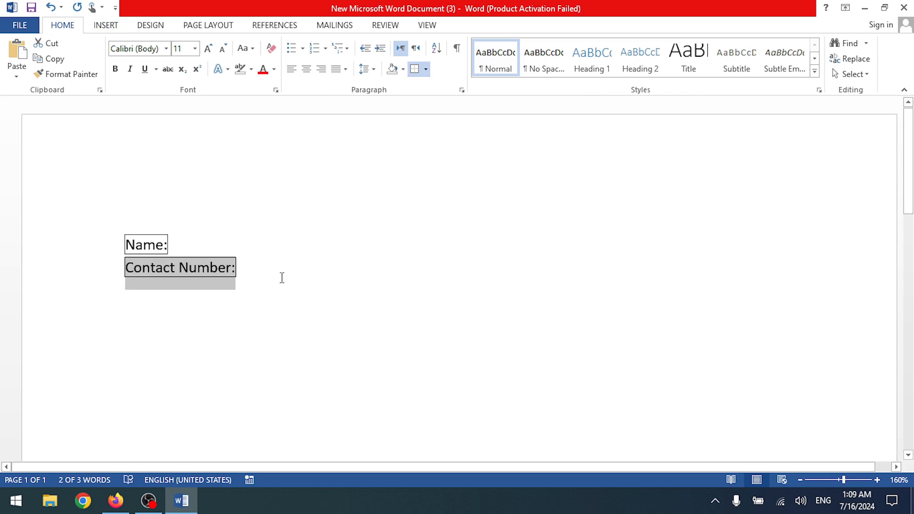
- Add "sfsfsf" after "Contact Number:" and enter a longer run of repeated "sf" filler on the empty line further below
{"action": "left_click", "coordinate": [451, 284]}
{"action": "double_click", "coordinate": [451, 283]}
{"action": "type", "text": "sfsfsf"}
{"action": "left_click", "coordinate": [253, 338]}
{"action": "type", "text": "sfsfsfsfsfsfsfsfs"}
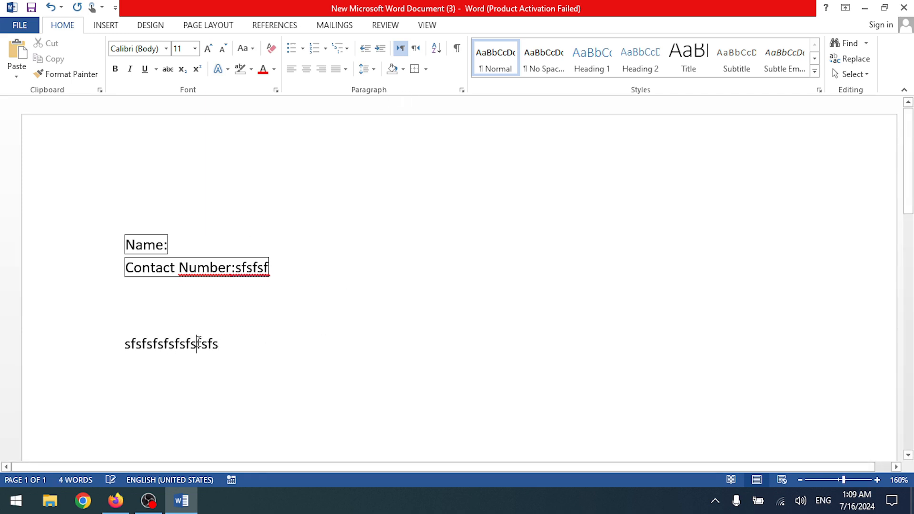
- Preview a bottom border under the filler line without applying it, and delete all text in the document
{"action": "left_click", "coordinate": [426, 71]}
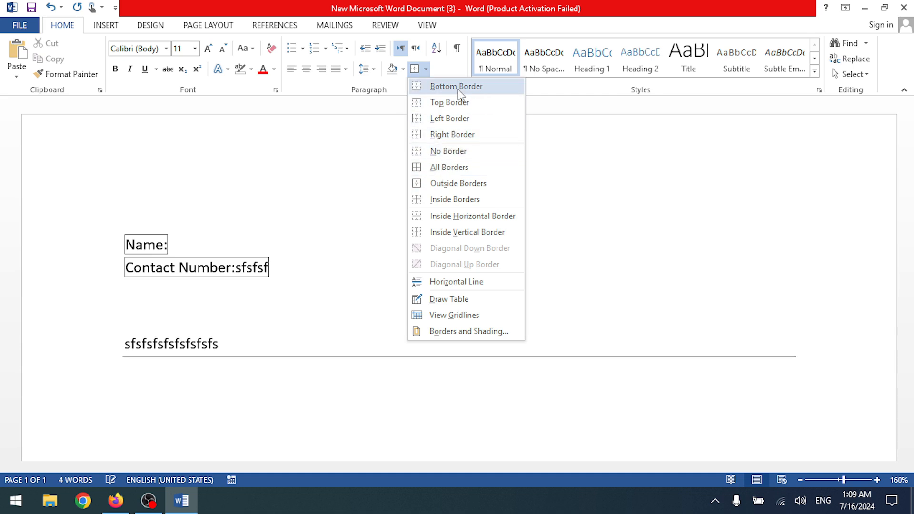
{"action": "left_click", "coordinate": [256, 356]}
{"action": "triple_click", "coordinate": [78, 200]}
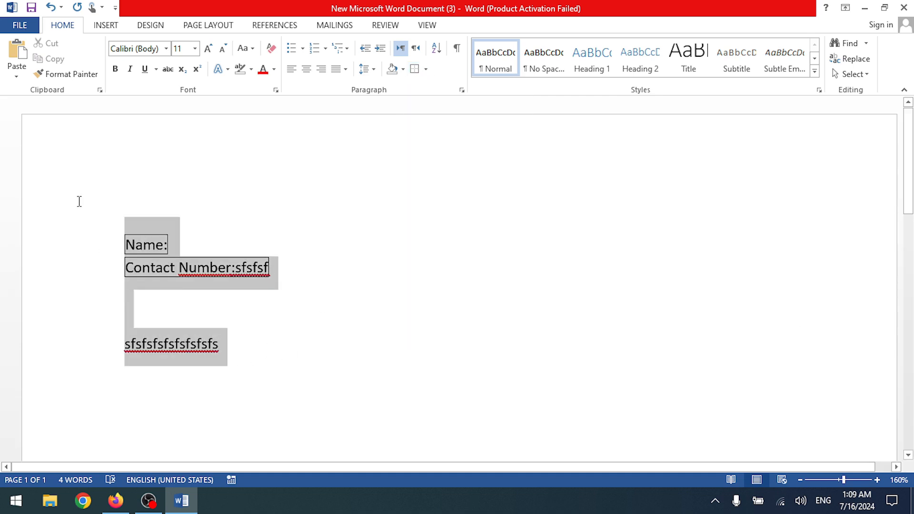
{"action": "key", "text": "Delete"}
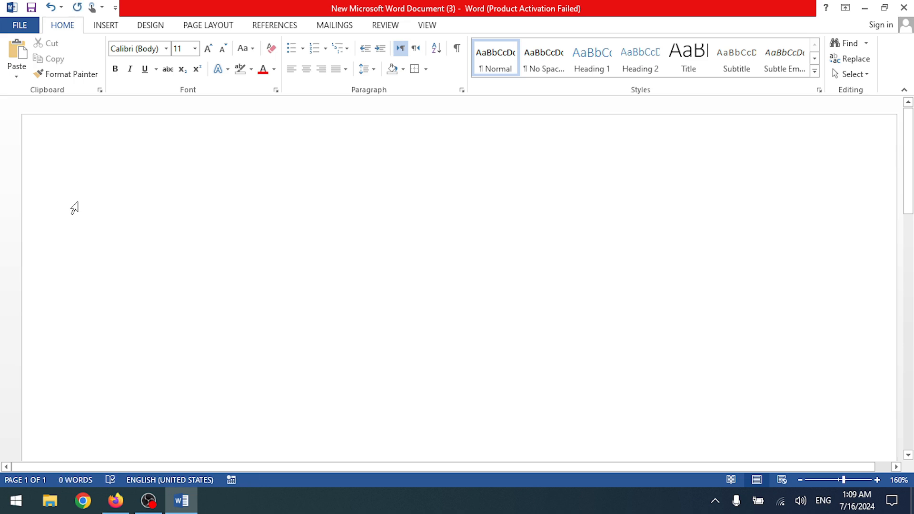
- Test the emptied line by entering a person's name and the filler "ada", erasing each entry
{"action": "type", "text": "Warsi"}
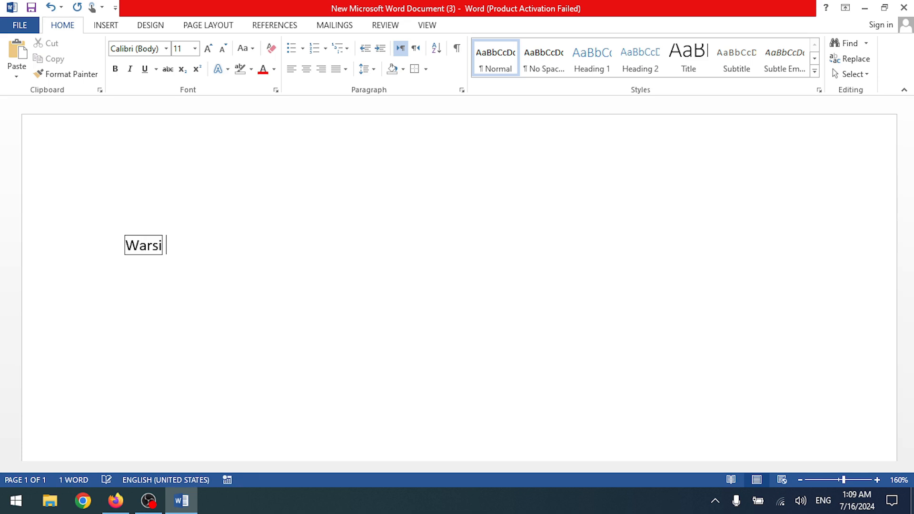
{"action": "triple_click", "coordinate": [73, 208]}
{"action": "key", "text": "Delete"}
{"action": "type", "text": "ada"}
{"action": "key", "text": "BackSpace"}
{"action": "key", "text": "BackSpace"}
{"action": "key", "text": "BackSpace"}
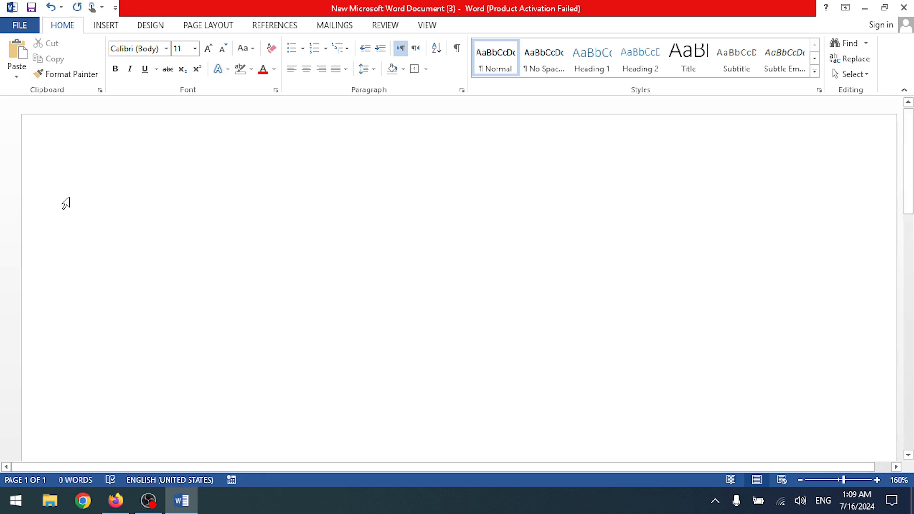
- Set the empty line to No Border and test it with the filler "asdasd", erasing the entry
{"action": "left_click", "coordinate": [425, 69]}
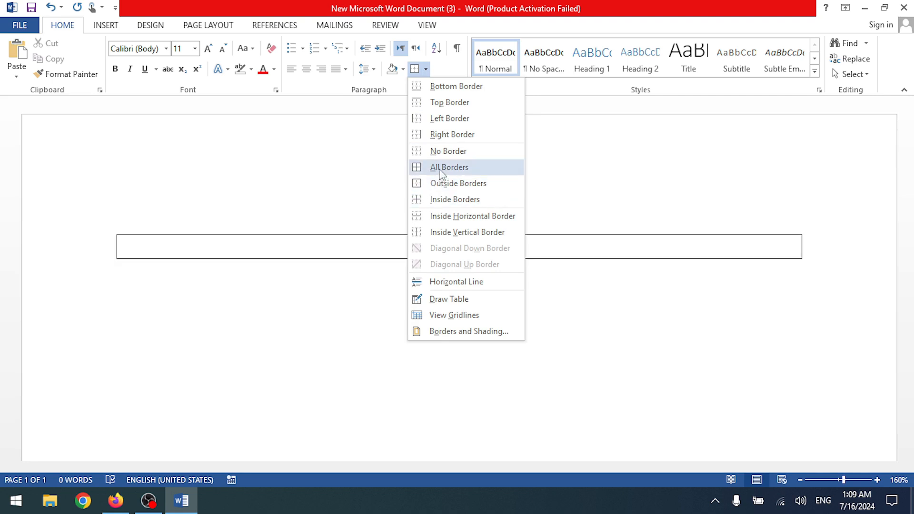
{"action": "left_click", "coordinate": [441, 155]}
{"action": "type", "text": "asdasd"}
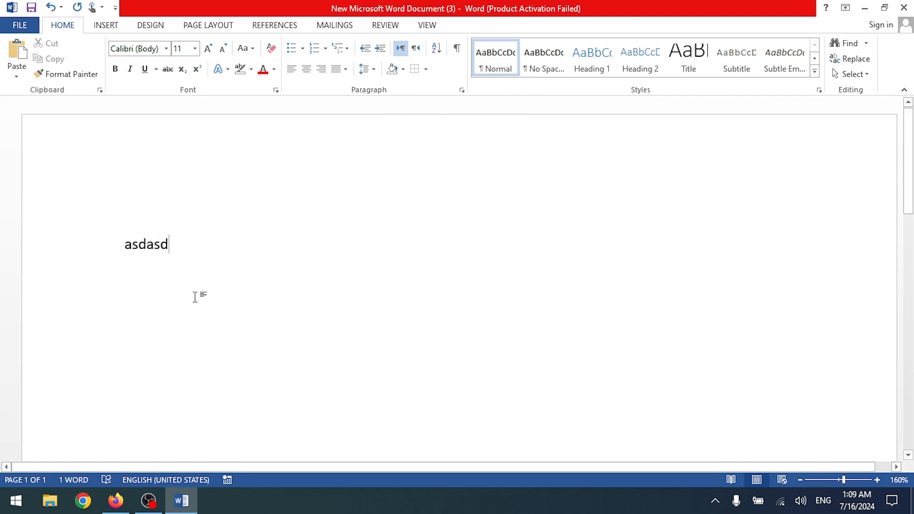
{"action": "key", "text": "ctrl+a"}
{"action": "key", "text": "BackSpace"}
- Enter the heading "Warsi Technologies" and enlarge its text to 20 pt
{"action": "type", "text": "War"}
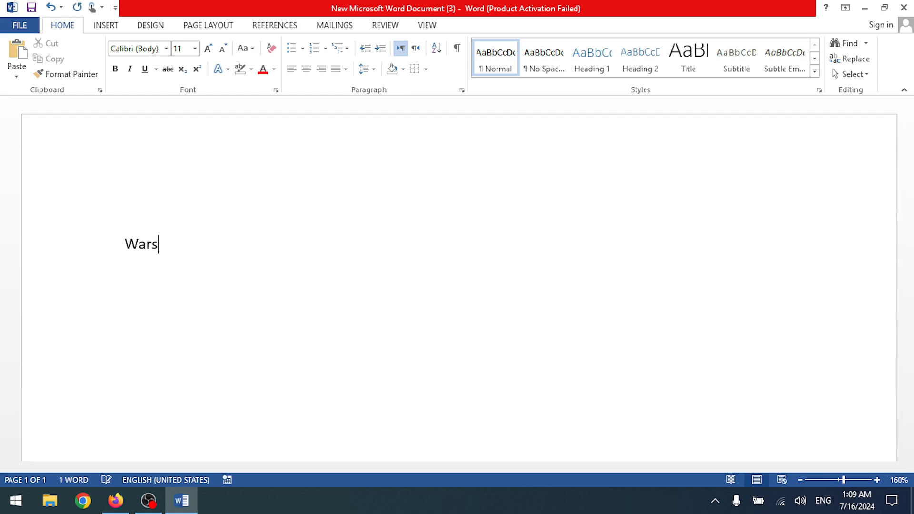
{"action": "type", "text": "si Technologies"}
{"action": "key", "text": "ctrl+a"}
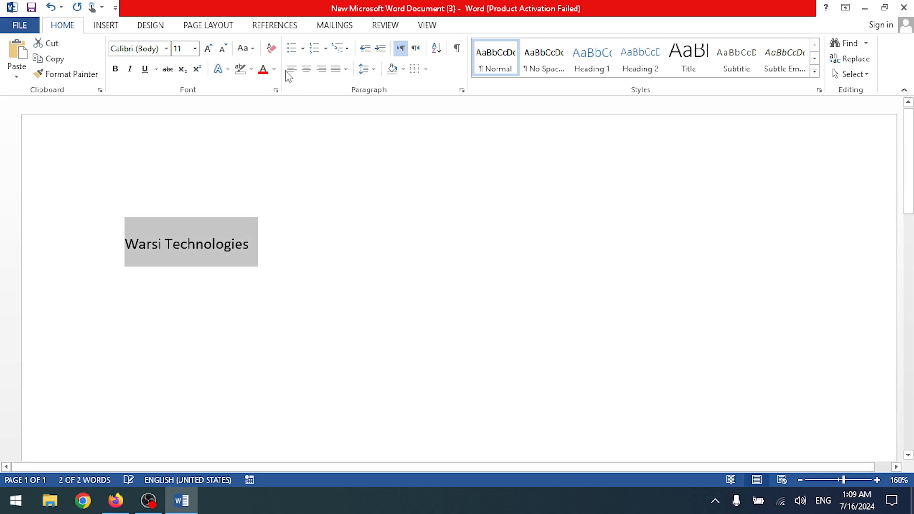
{"action": "left_click", "coordinate": [208, 54]}
{"action": "left_click", "coordinate": [208, 54]}
{"action": "left_click", "coordinate": [208, 54]}
{"action": "left_click", "coordinate": [208, 53]}
{"action": "left_click", "coordinate": [208, 54]}
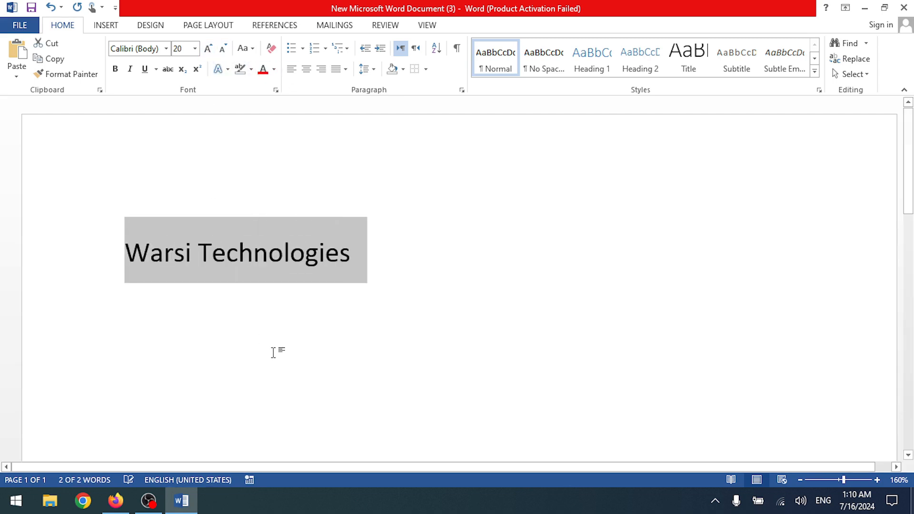
- Center the "Warsi Technologies" heading and make it bold
{"action": "left_click", "coordinate": [273, 350]}
{"action": "left_click_drag", "start_coordinate": [354, 260], "coordinate": [151, 253]}
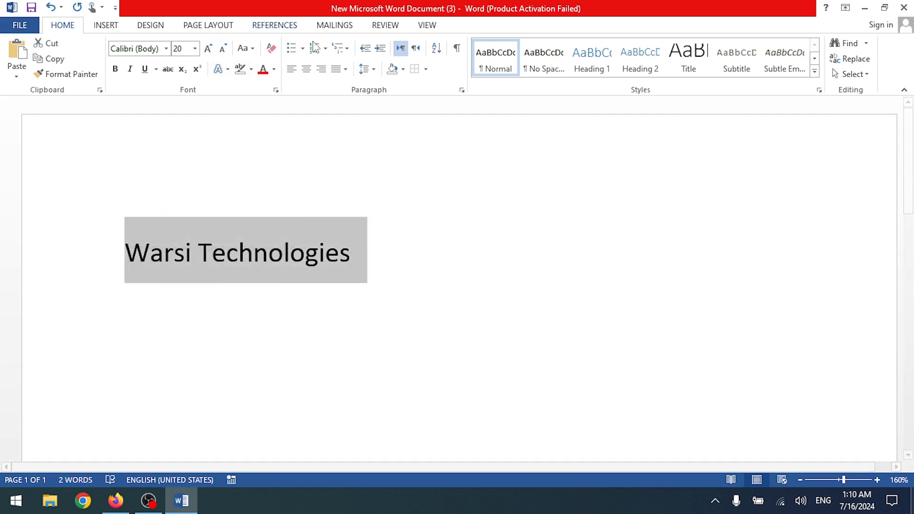
{"action": "left_click", "coordinate": [306, 69]}
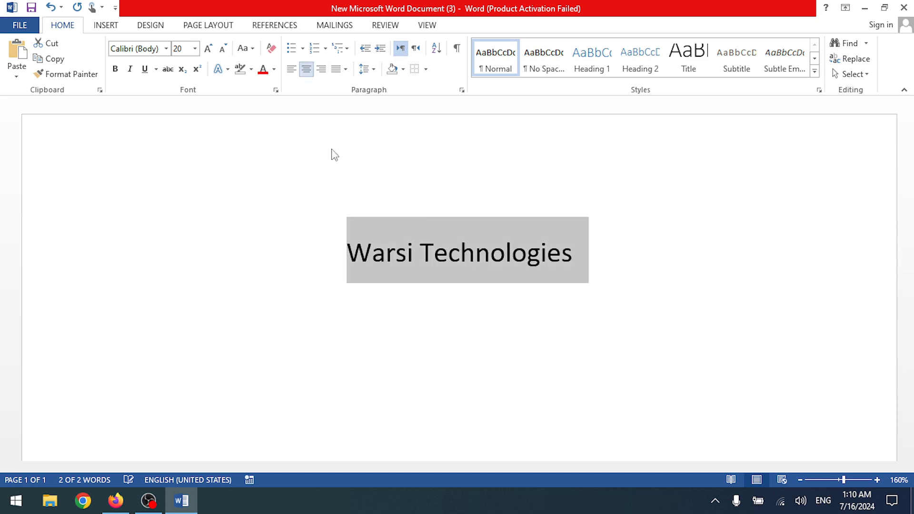
{"action": "left_click", "coordinate": [414, 296]}
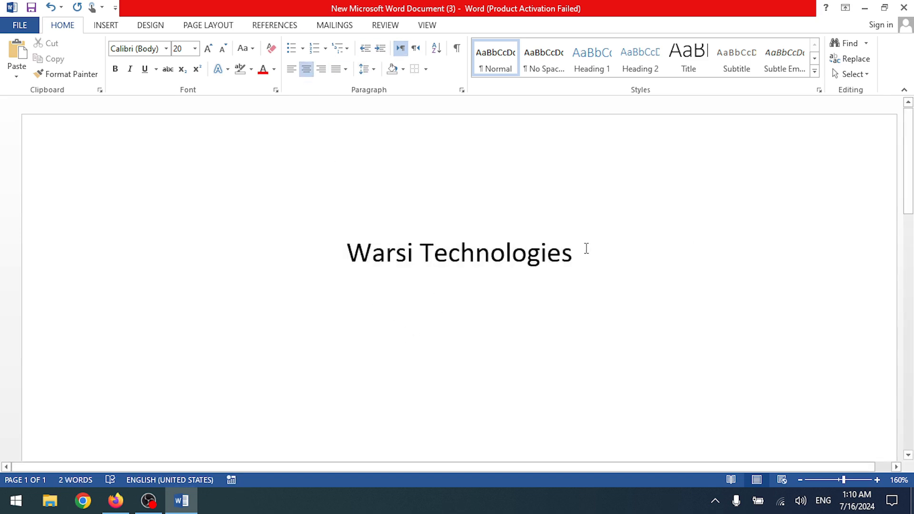
{"action": "left_click_drag", "start_coordinate": [586, 249], "coordinate": [346, 252]}
{"action": "left_click", "coordinate": [115, 69]}
{"action": "left_click", "coordinate": [437, 340]}
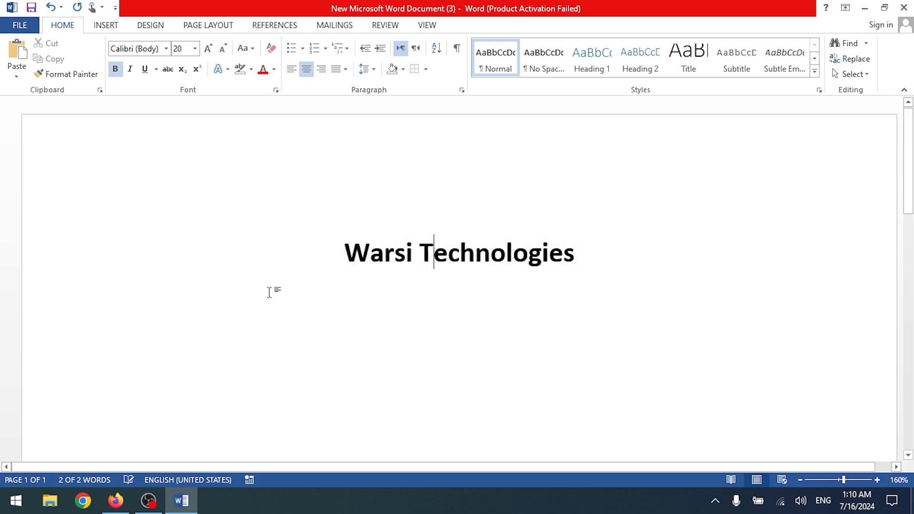
- Reduce the page zoom to 150% and add a bottom border under the "Warsi Technologies" heading
{"action": "scroll", "coordinate": [288, 351], "scroll_direction": "down", "scroll_amount": 3}
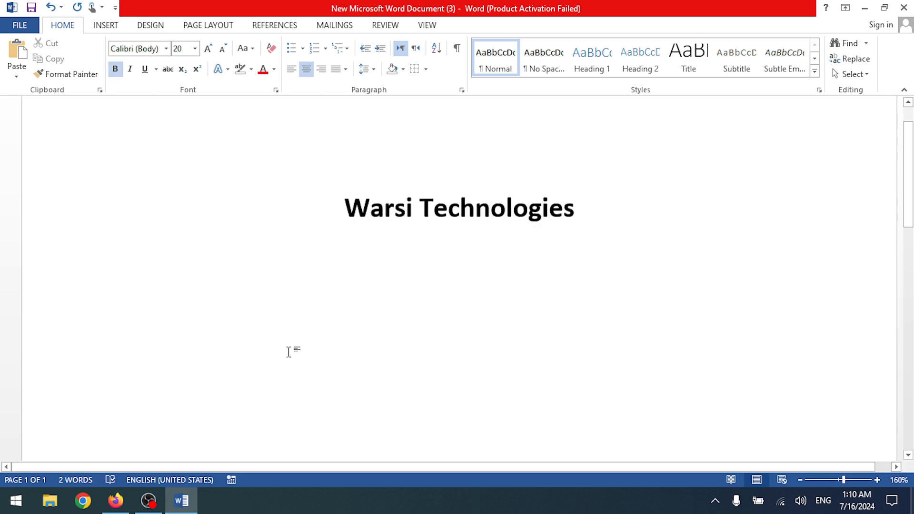
{"action": "scroll", "coordinate": [464, 409], "scroll_direction": "up", "scroll_amount": 2}
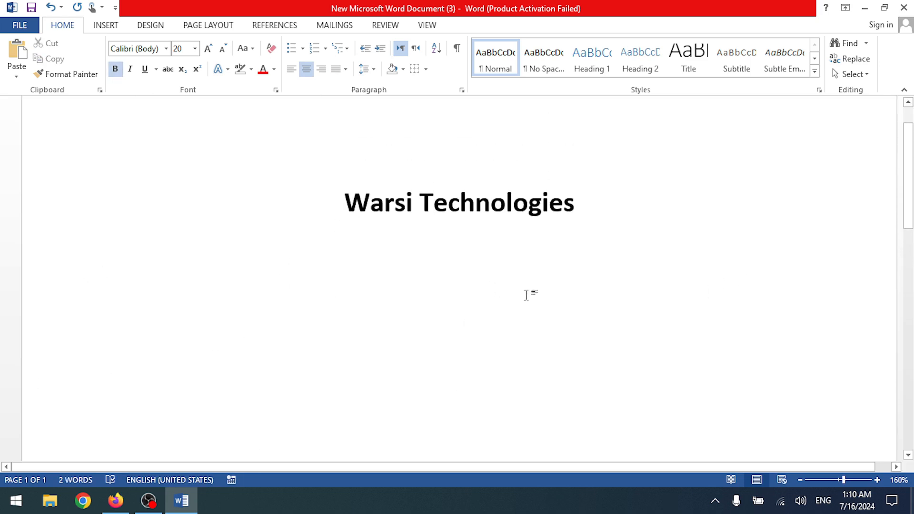
{"action": "left_click", "coordinate": [799, 480]}
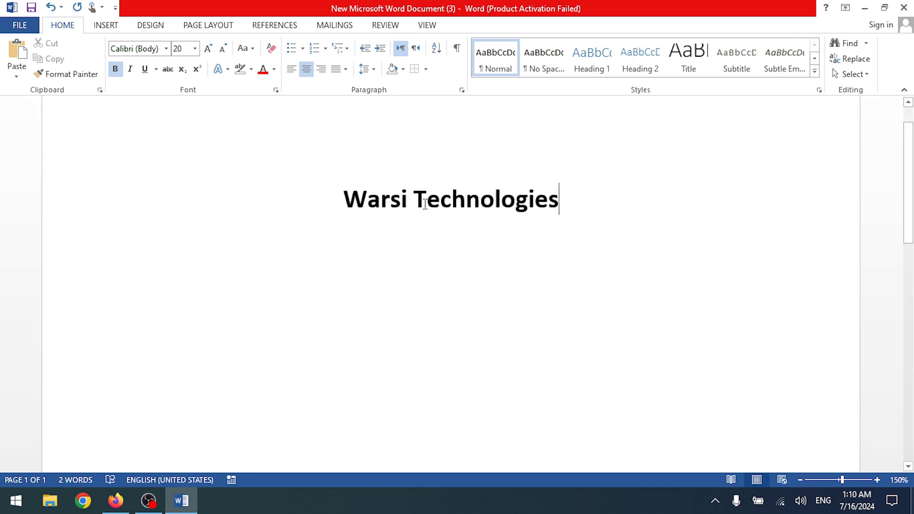
{"action": "triple_click", "coordinate": [573, 167]}
{"action": "left_click", "coordinate": [426, 69]}
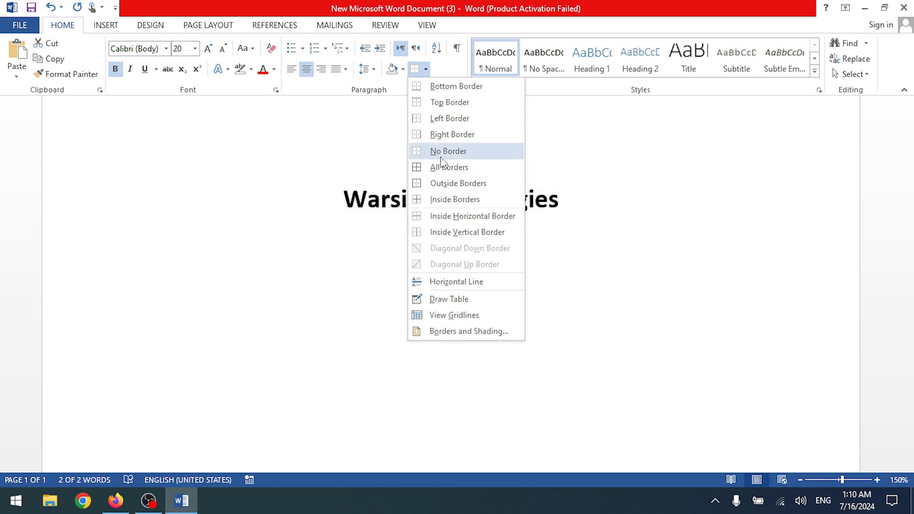
{"action": "left_click", "coordinate": [442, 88]}
{"action": "left_click", "coordinate": [424, 283]}
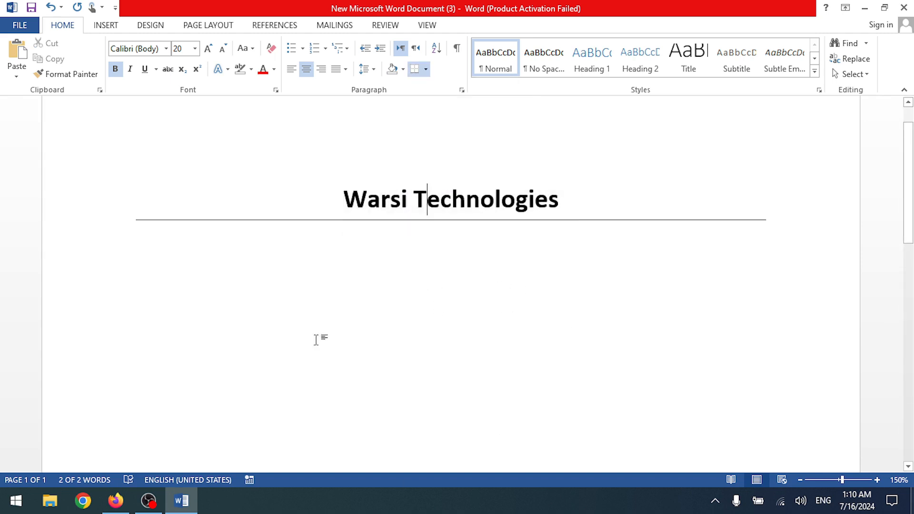
- Start a left-aligned 12 pt line below the bordered heading, testing it with "ad" and "adad" and erasing both
{"action": "double_click", "coordinate": [208, 280]}
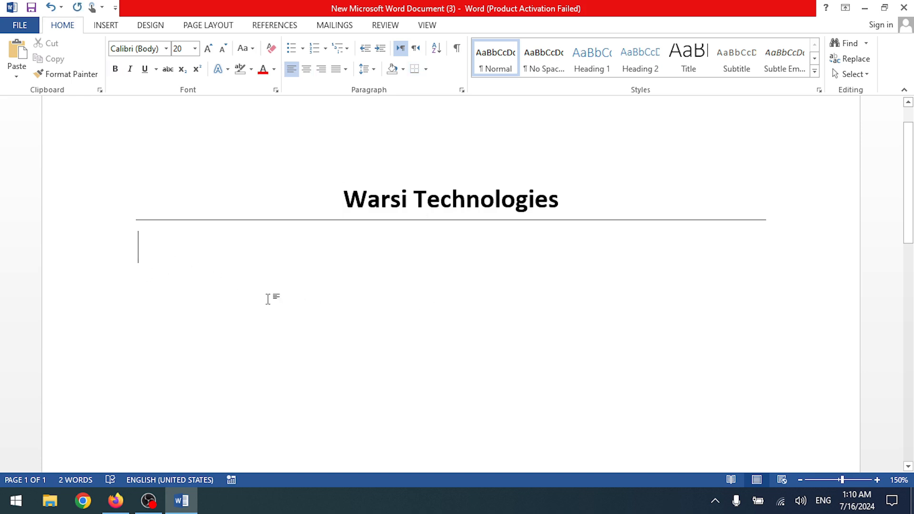
{"action": "type", "text": "ad"}
{"action": "key", "text": "BackSpace"}
{"action": "key", "text": "BackSpace"}
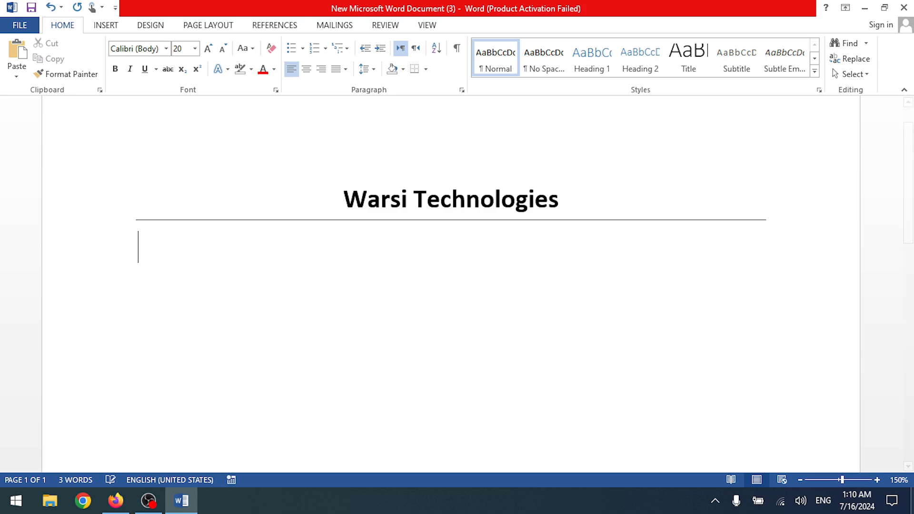
{"action": "left_click", "coordinate": [223, 49]}
{"action": "left_click", "coordinate": [223, 49]}
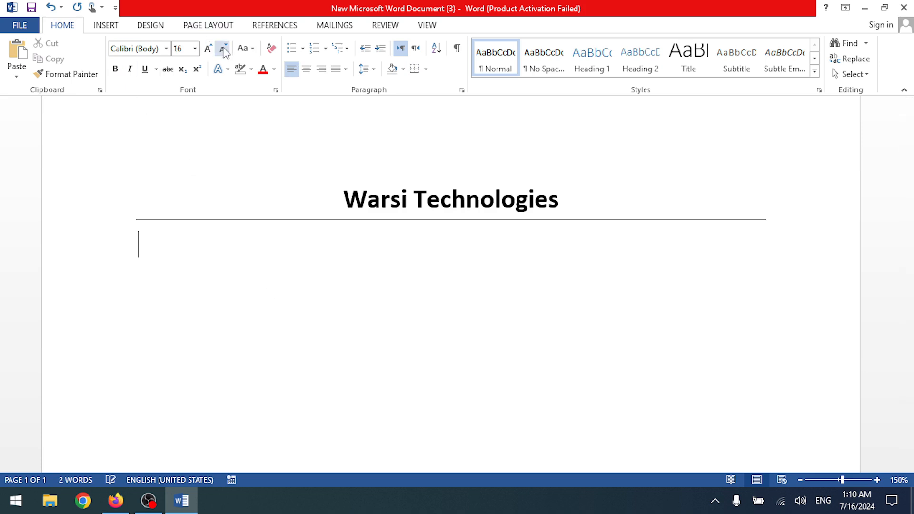
{"action": "type", "text": "adad"}
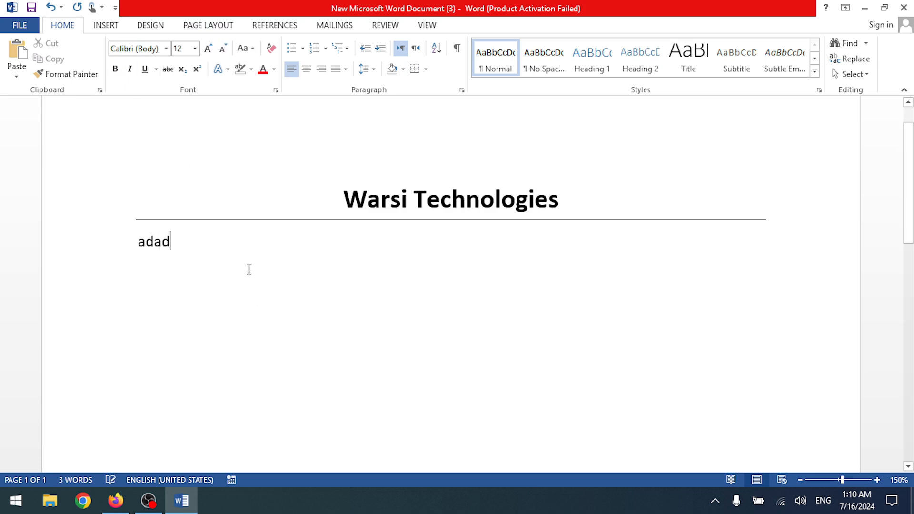
{"action": "key", "text": "BackSpace"}
{"action": "key", "text": "BackSpace"}
{"action": "key", "text": "BackSpace"}
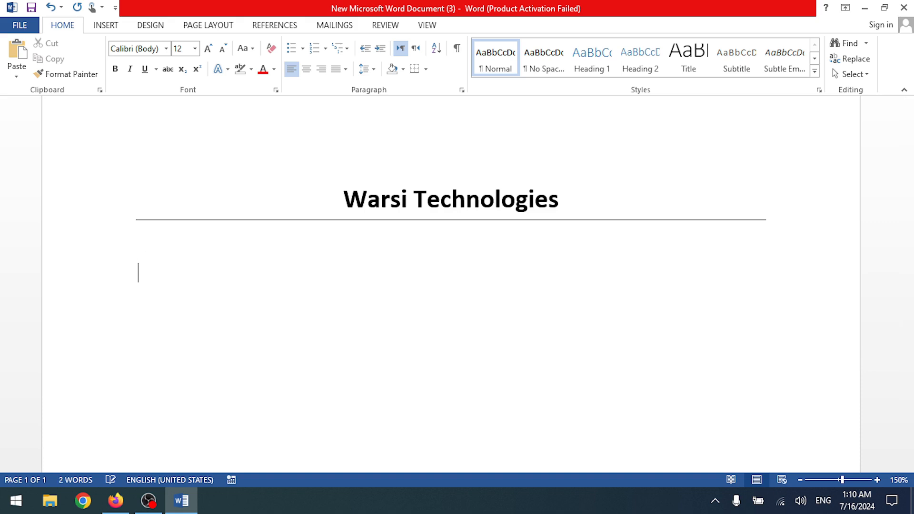
- Enter "Name" and the filler lines "Jkdhajdaskj", "Dajkdhakdha" and "jasdajkdhakdaks" below the heading
{"action": "type", "text": "Name"}
{"action": "type", "text": "jkdhajdaskj"}
{"action": "key", "text": "Return"}
{"action": "type", "text": "dajkdhakdha"}
{"action": "key", "text": "Return"}
{"action": "type", "text": "jasdajkdhakdaks"}
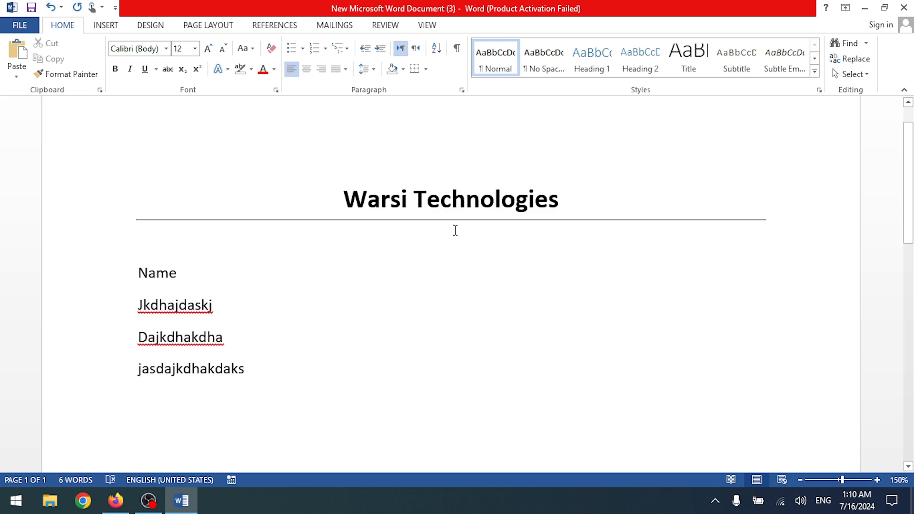
{"action": "scroll", "coordinate": [455, 230], "scroll_direction": "up", "scroll_amount": 1}
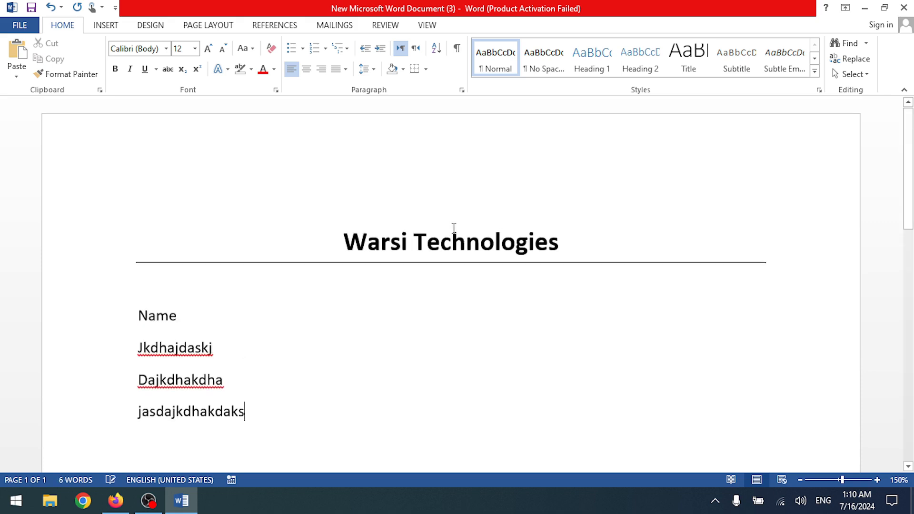
- Examine how the page's header area differs from the body heading by entering and leaving header editing several times
{"action": "left_click", "coordinate": [347, 193]}
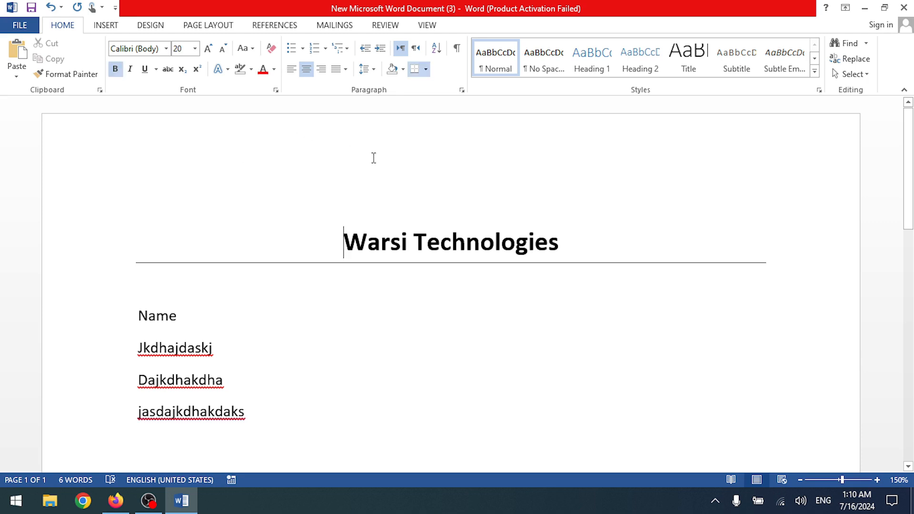
{"action": "double_click", "coordinate": [265, 202]}
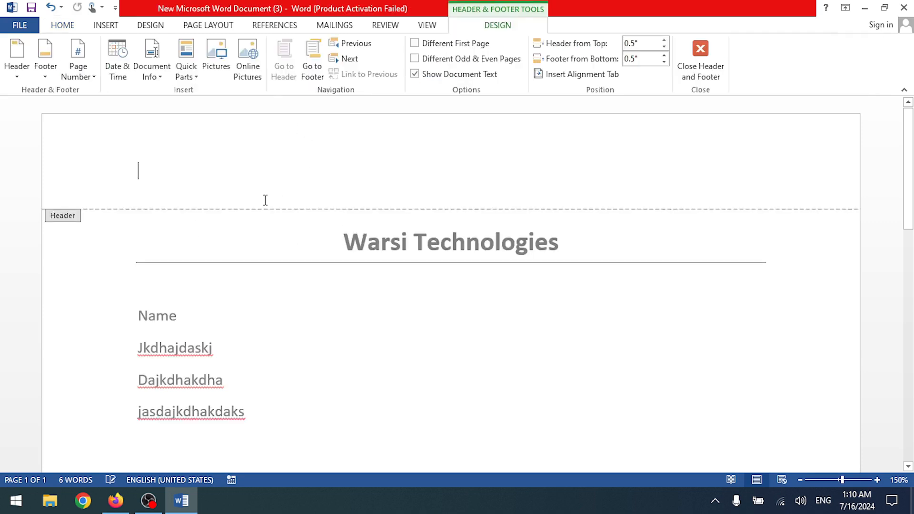
{"action": "double_click", "coordinate": [388, 335]}
{"action": "left_click", "coordinate": [446, 376]}
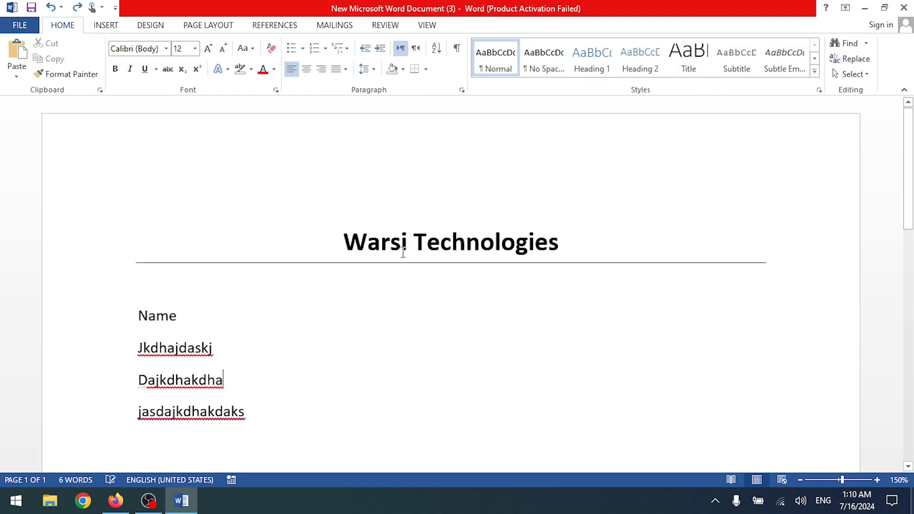
{"action": "double_click", "coordinate": [376, 157]}
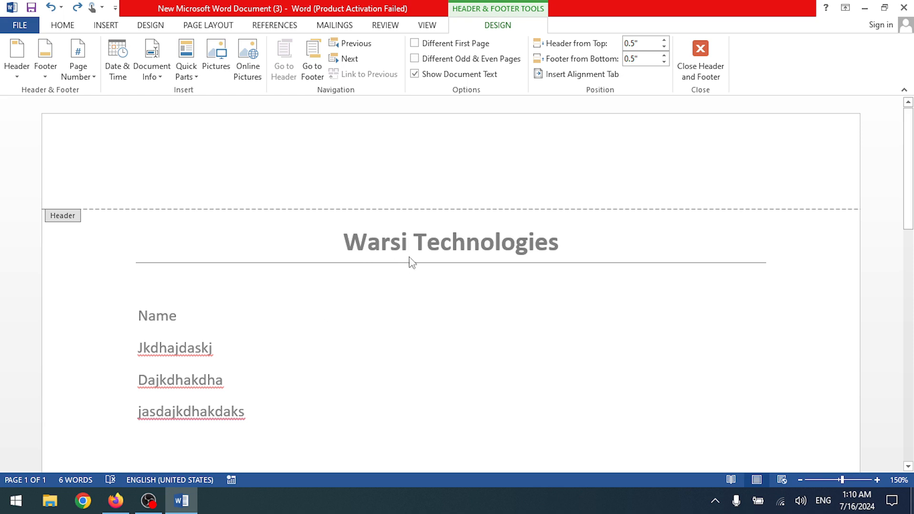
{"action": "double_click", "coordinate": [381, 242]}
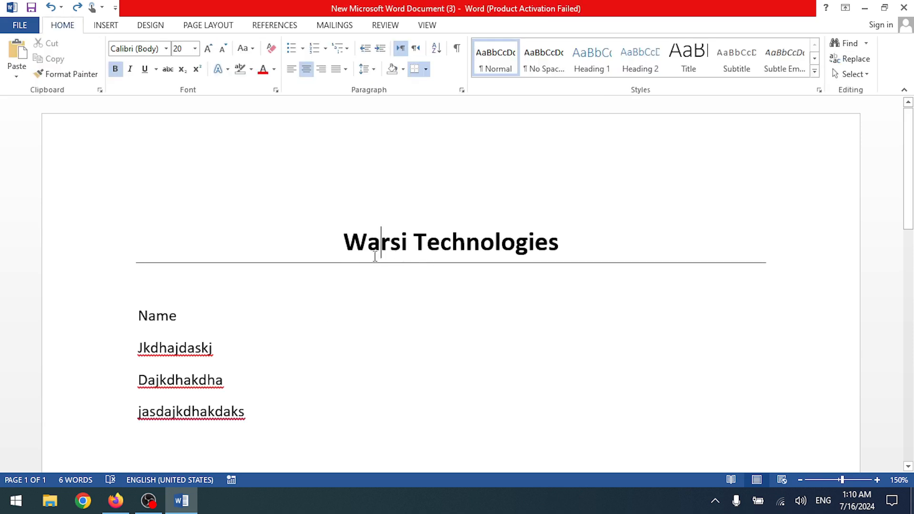
{"action": "double_click", "coordinate": [391, 147]}
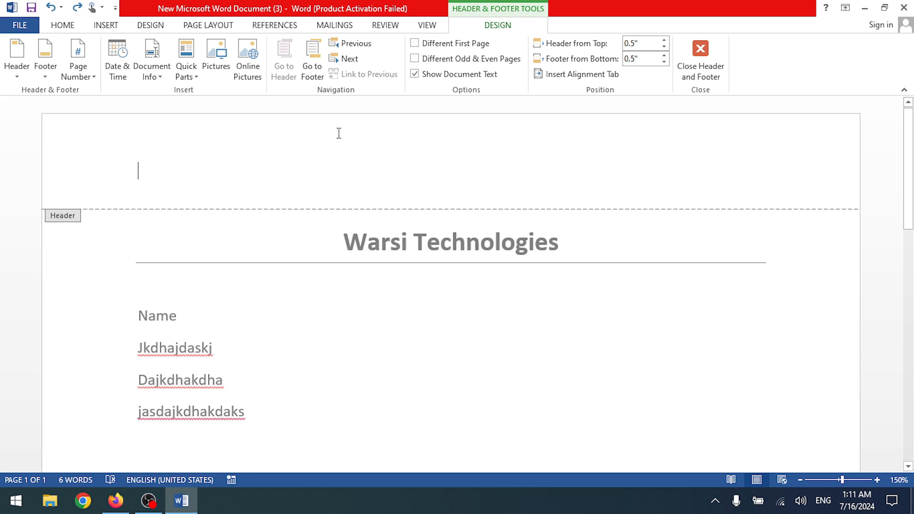
{"action": "double_click", "coordinate": [408, 247]}
{"action": "left_click", "coordinate": [346, 241]}
{"action": "left_click_drag", "start_coordinate": [346, 240], "coordinate": [559, 252]}
{"action": "left_click", "coordinate": [565, 285]}
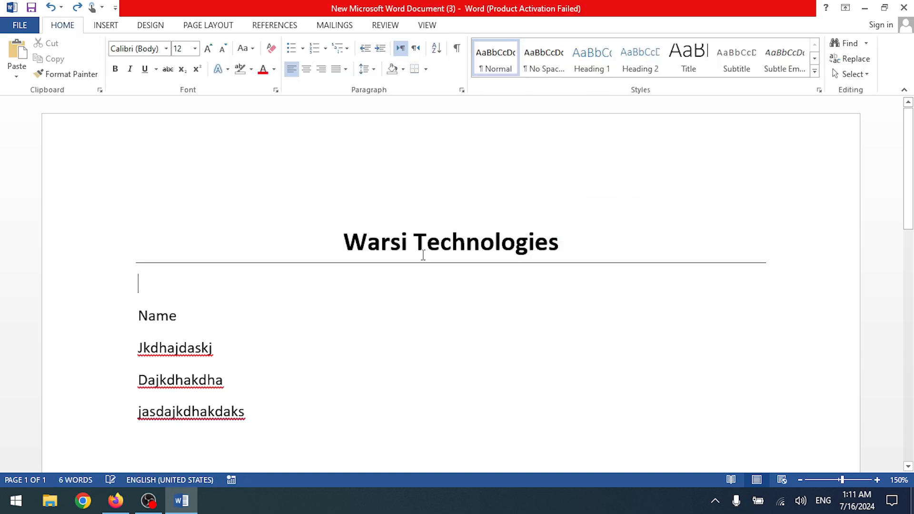
- Delete the "Name" line and the three filler lines below the heading
{"action": "left_click_drag", "start_coordinate": [245, 412], "coordinate": [134, 316]}
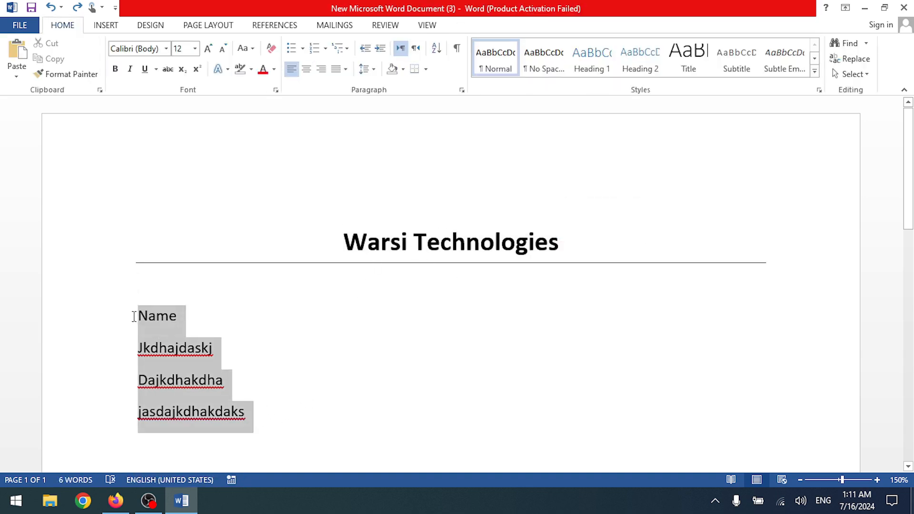
{"action": "key", "text": "Delete"}
{"action": "scroll", "coordinate": [585, 376], "scroll_direction": "down", "scroll_amount": 7}
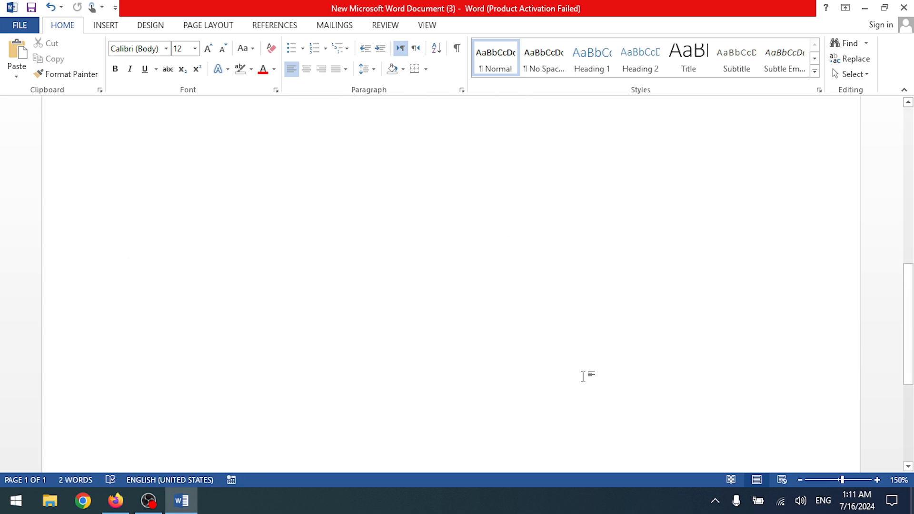
{"action": "scroll", "coordinate": [583, 366], "scroll_direction": "up", "scroll_amount": 5}
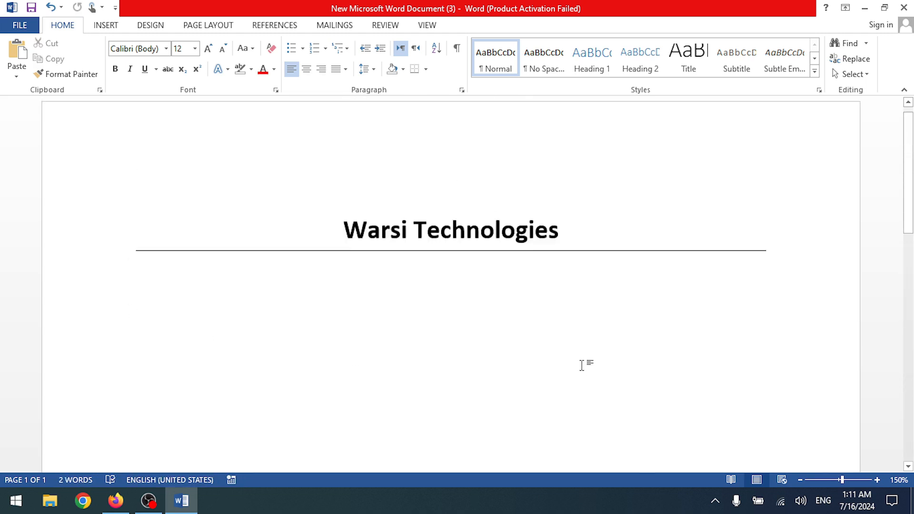
- Add blank lines below the heading until the document extends onto a second page
{"action": "key", "text": "Return"}
{"action": "key", "text": "Return"}
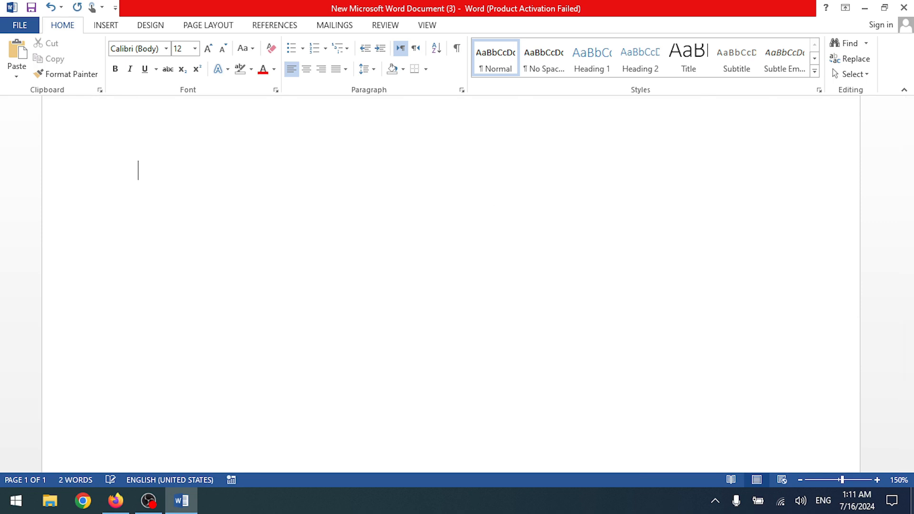
{"action": "scroll", "coordinate": [585, 363], "scroll_direction": "down", "scroll_amount": 5}
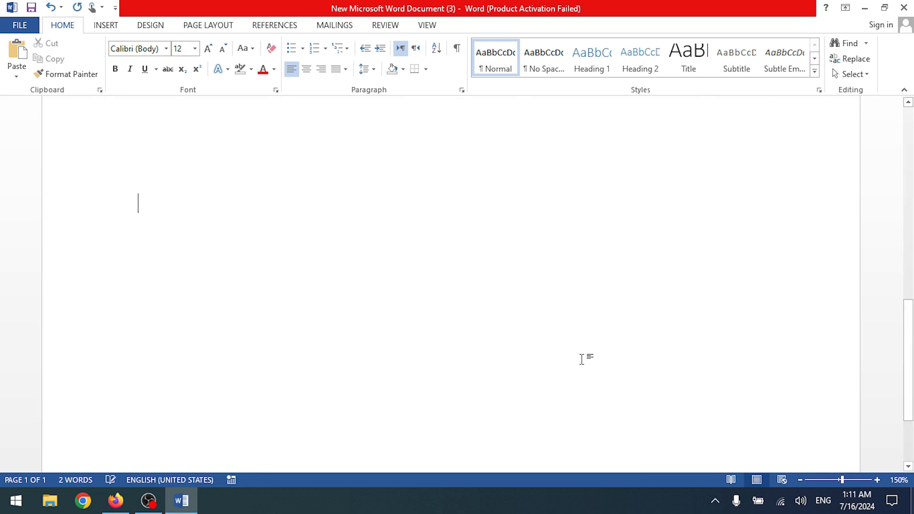
{"action": "key", "text": "Return"}
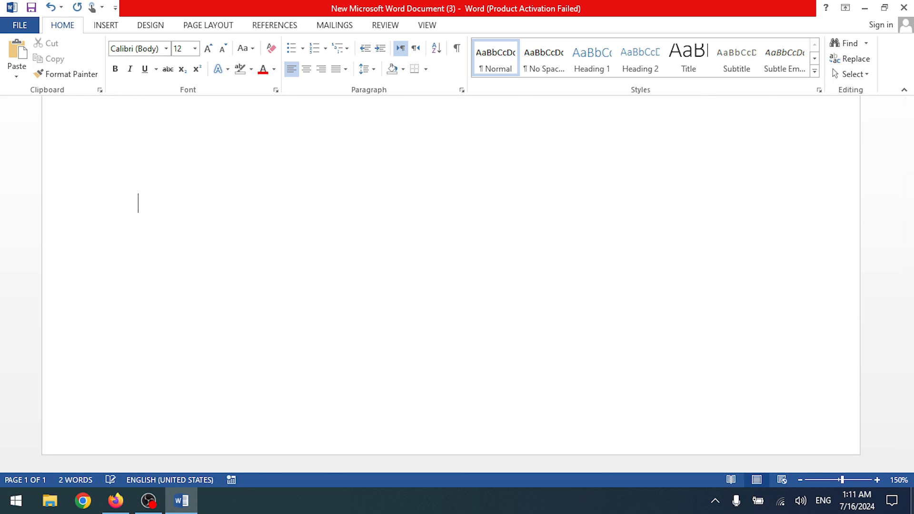
{"action": "key", "text": "Return"}
{"action": "key", "text": "Return"}
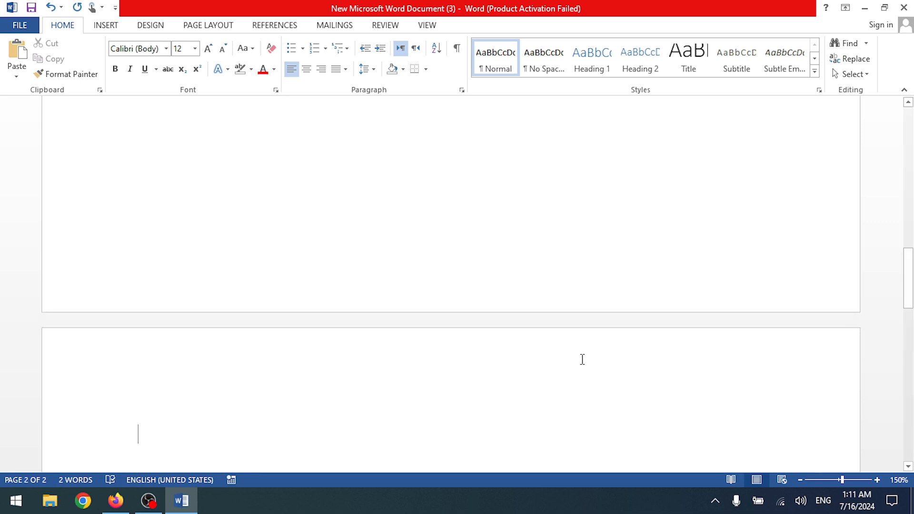
- Examine the top of both pages to compare where the body heading appears
{"action": "scroll", "coordinate": [582, 360], "scroll_direction": "up", "scroll_amount": 3}
{"action": "scroll", "coordinate": [583, 354], "scroll_direction": "down", "scroll_amount": 6}
{"action": "scroll", "coordinate": [581, 355], "scroll_direction": "up", "scroll_amount": 4}
{"action": "scroll", "coordinate": [581, 355], "scroll_direction": "down", "scroll_amount": 3}
{"action": "scroll", "coordinate": [582, 354], "scroll_direction": "up", "scroll_amount": 12}
{"action": "scroll", "coordinate": [348, 261], "scroll_direction": "down", "scroll_amount": 12}
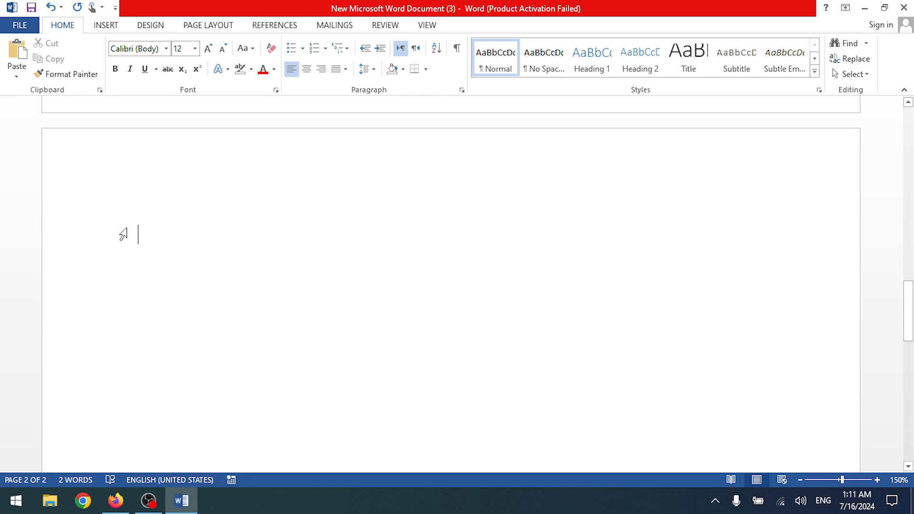
{"action": "scroll", "coordinate": [667, 211], "scroll_direction": "up", "scroll_amount": 5}
{"action": "scroll", "coordinate": [428, 281], "scroll_direction": "down", "scroll_amount": 3}
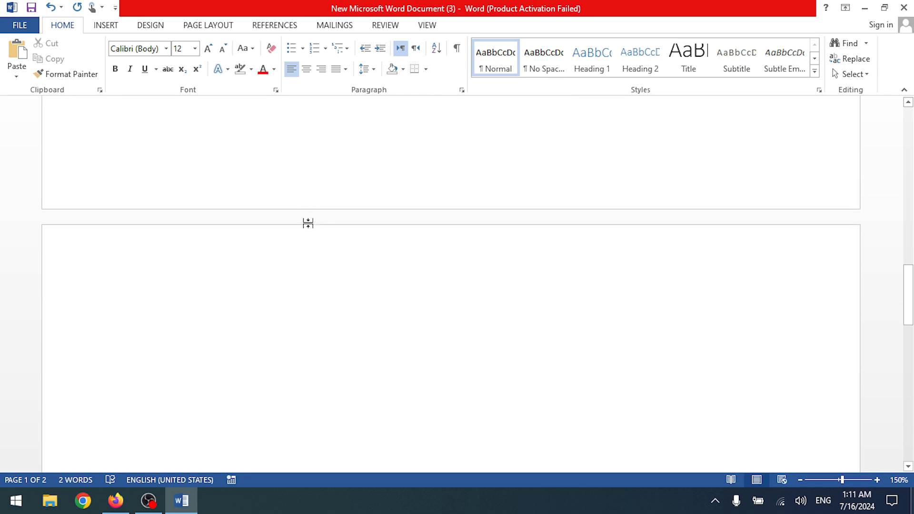
- Copy the "Warsi Technologies" heading with its border from the body and paste it into the page header
{"action": "scroll", "coordinate": [332, 306], "scroll_direction": "up", "scroll_amount": 12}
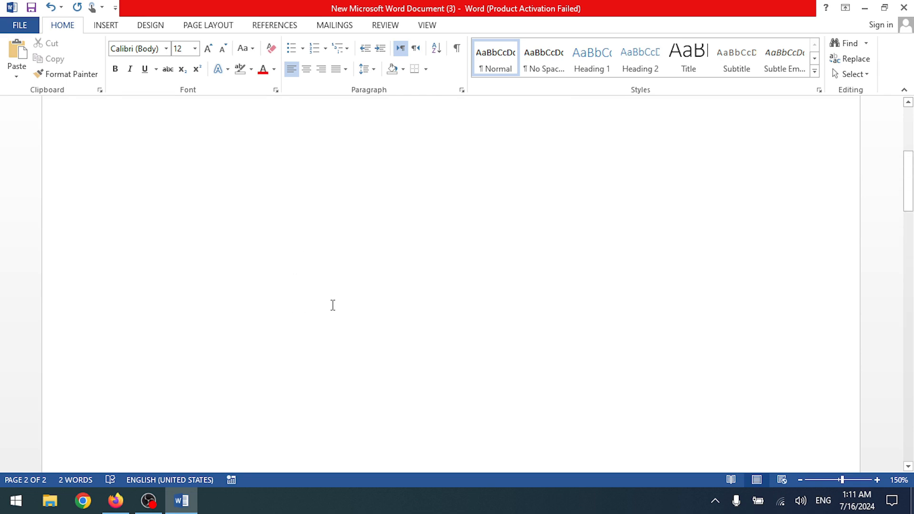
{"action": "left_click_drag", "start_coordinate": [346, 241], "coordinate": [555, 225]}
{"action": "key", "text": "ctrl+c"}
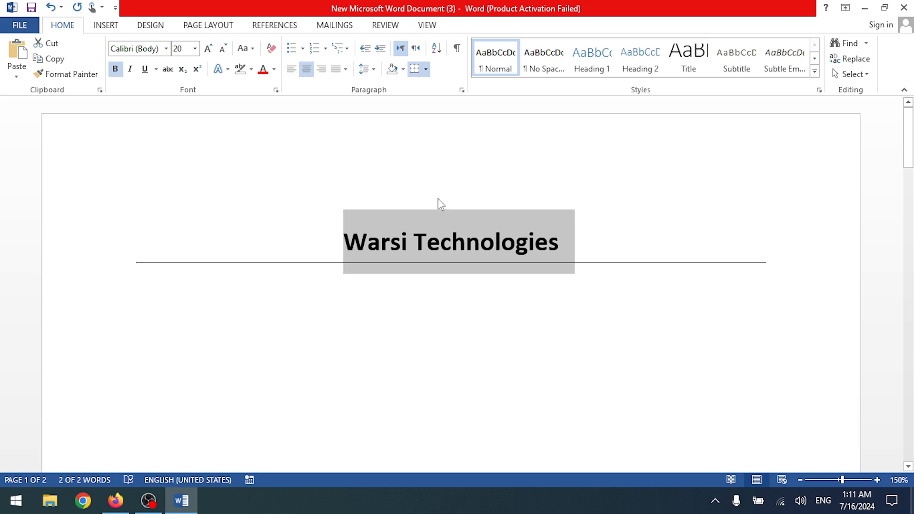
{"action": "double_click", "coordinate": [426, 162]}
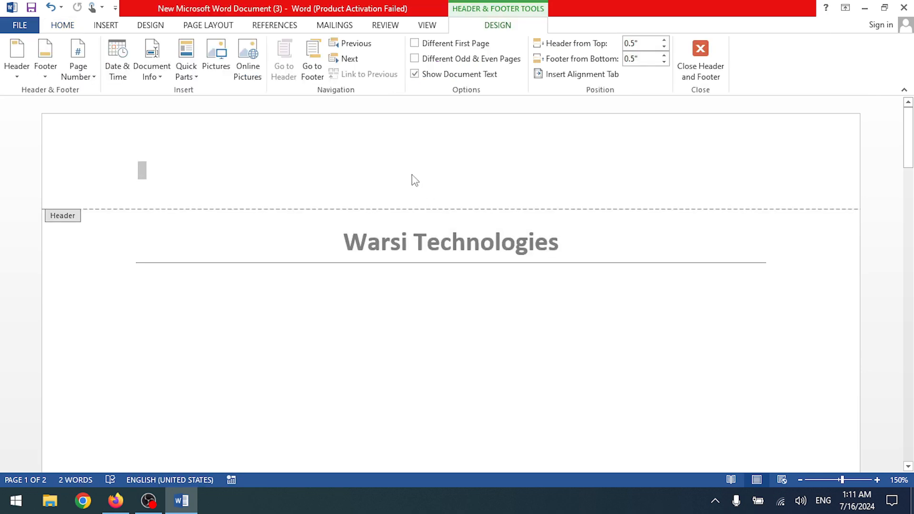
{"action": "key", "text": "ctrl+v"}
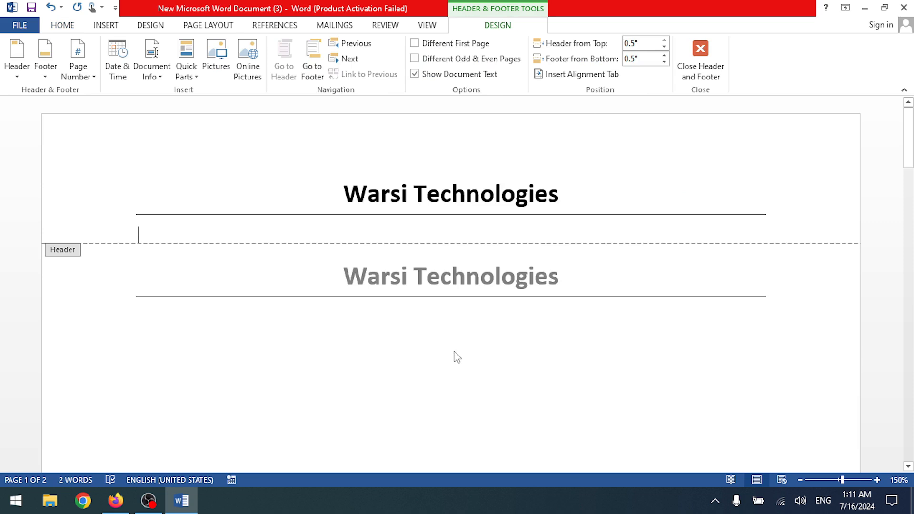
- Delete the original "Warsi Technologies" heading from the document body, keeping only the copy in the header
{"action": "double_click", "coordinate": [450, 356]}
{"action": "left_click_drag", "start_coordinate": [772, 302], "coordinate": [63, 271]}
{"action": "key", "text": "Delete"}
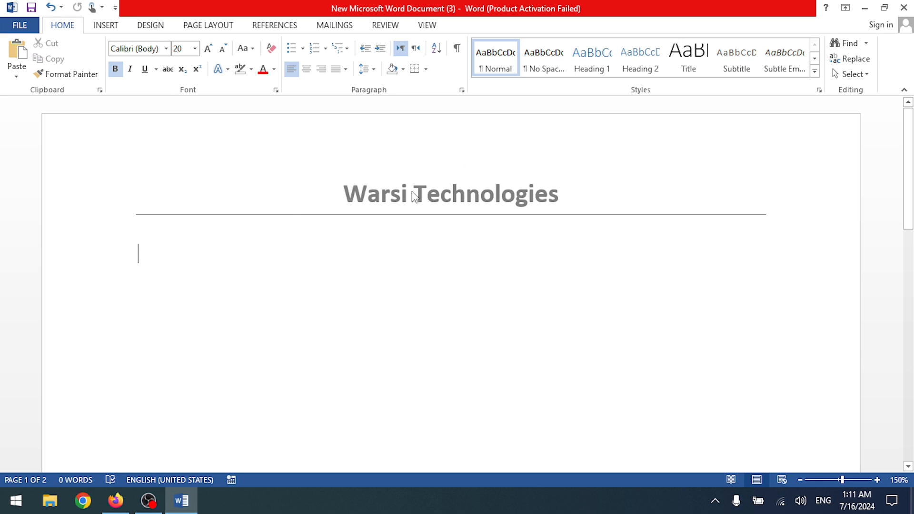
{"action": "double_click", "coordinate": [242, 178]}
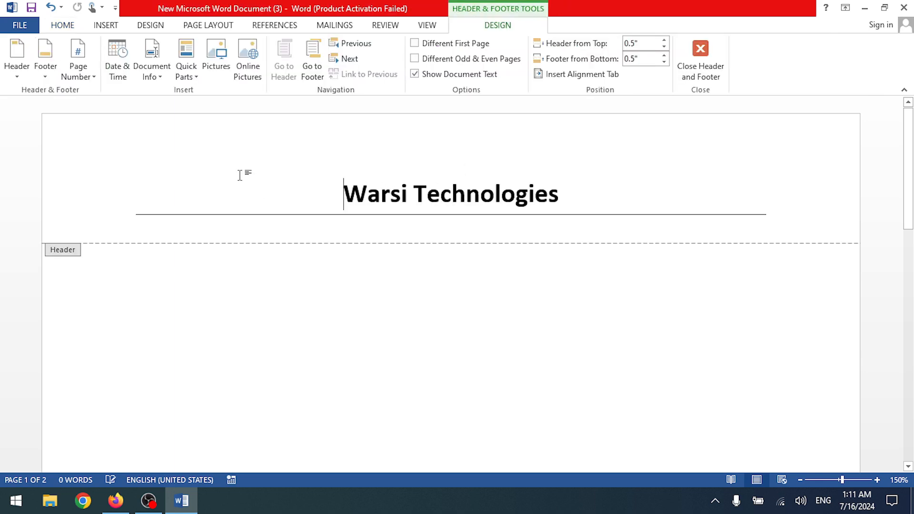
{"action": "double_click", "coordinate": [278, 291]}
- Extend the document onto a second page and compare the header on both pages
{"action": "scroll", "coordinate": [471, 308], "scroll_direction": "down", "scroll_amount": 5}
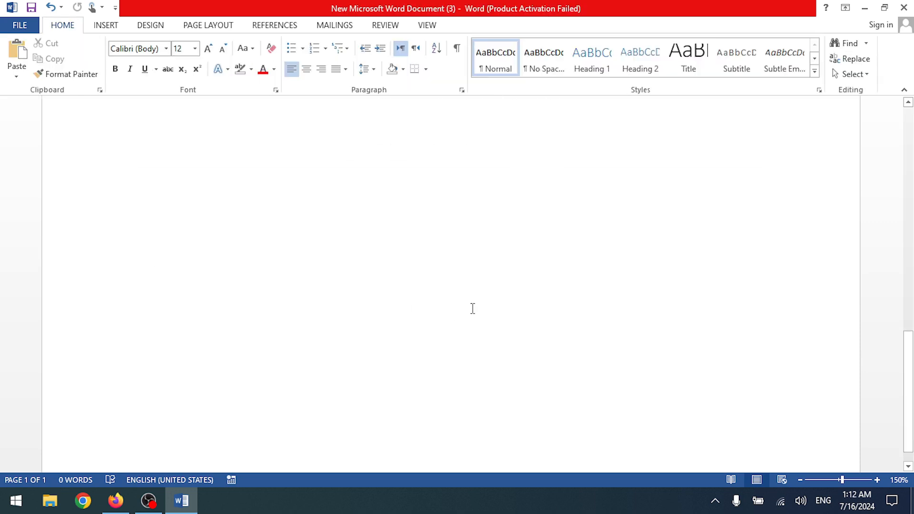
{"action": "scroll", "coordinate": [473, 308], "scroll_direction": "down", "scroll_amount": 1}
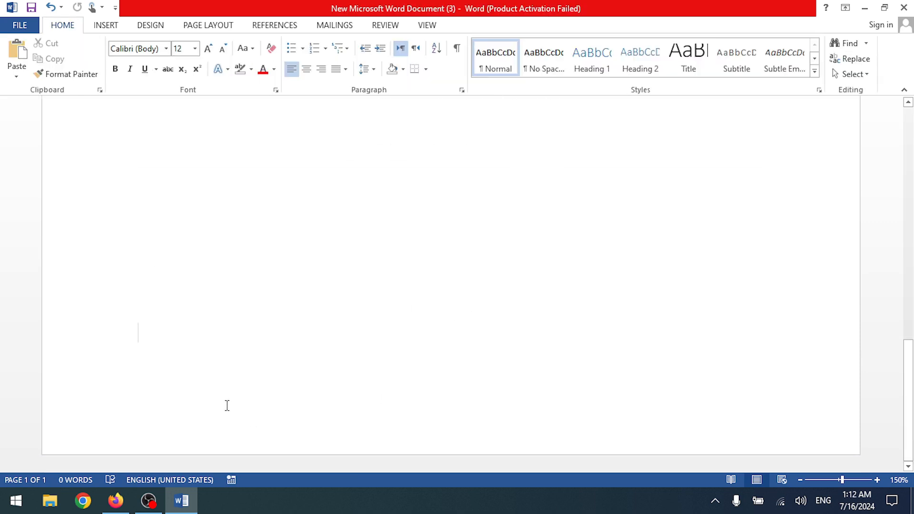
{"action": "key", "text": "ctrl+Return"}
{"action": "scroll", "coordinate": [255, 388], "scroll_direction": "down", "scroll_amount": 6}
{"action": "scroll", "coordinate": [296, 371], "scroll_direction": "up", "scroll_amount": 5}
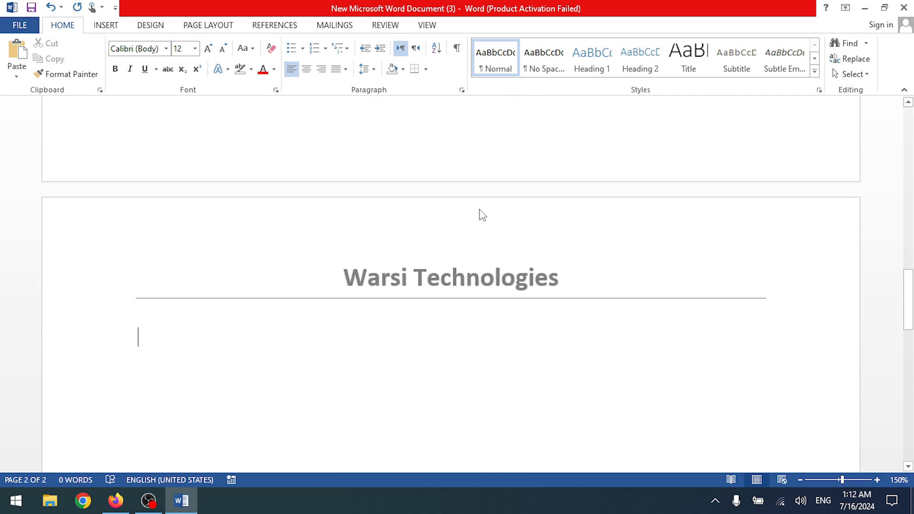
{"action": "scroll", "coordinate": [481, 210], "scroll_direction": "up", "scroll_amount": 10}
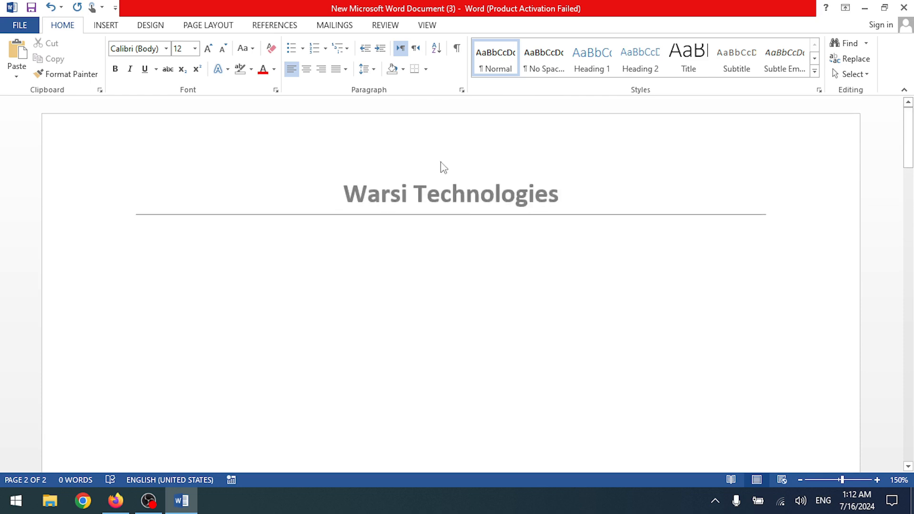
{"action": "scroll", "coordinate": [493, 170], "scroll_direction": "down", "scroll_amount": 10}
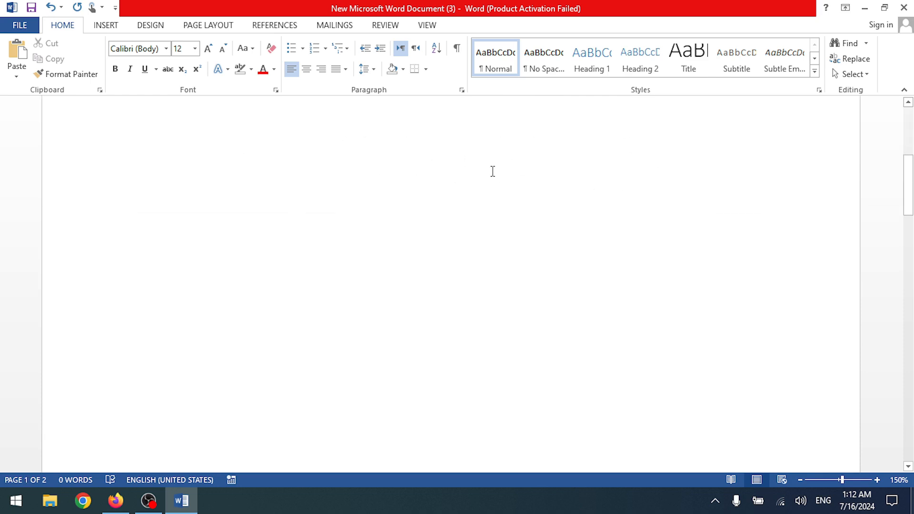
- Open the first page's footer for editing and insert the bordered "Warsi Technologies" heading there
{"action": "double_click", "coordinate": [353, 183]}
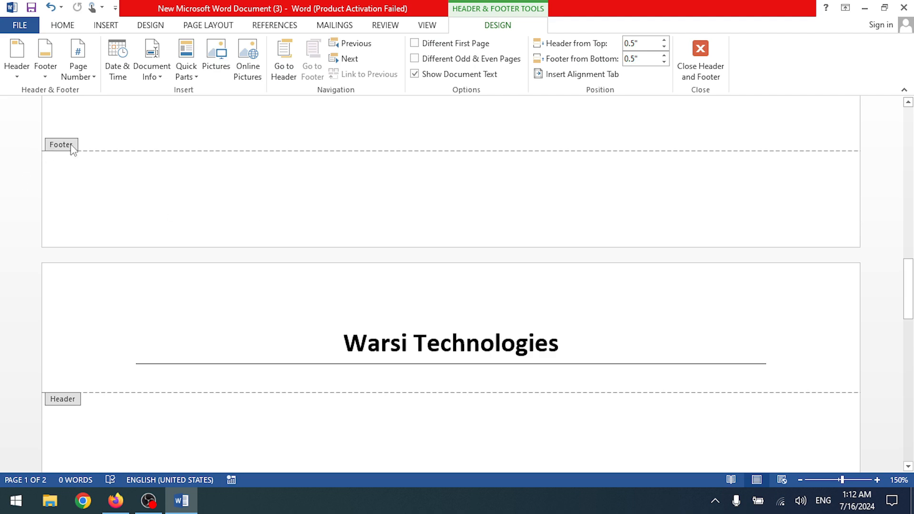
{"action": "scroll", "coordinate": [175, 218], "scroll_direction": "up", "scroll_amount": 5}
{"action": "scroll", "coordinate": [175, 217], "scroll_direction": "down", "scroll_amount": 6}
{"action": "type", "text": "Warsi Technologies"}
{"action": "scroll", "coordinate": [461, 152], "scroll_direction": "up", "scroll_amount": 3}
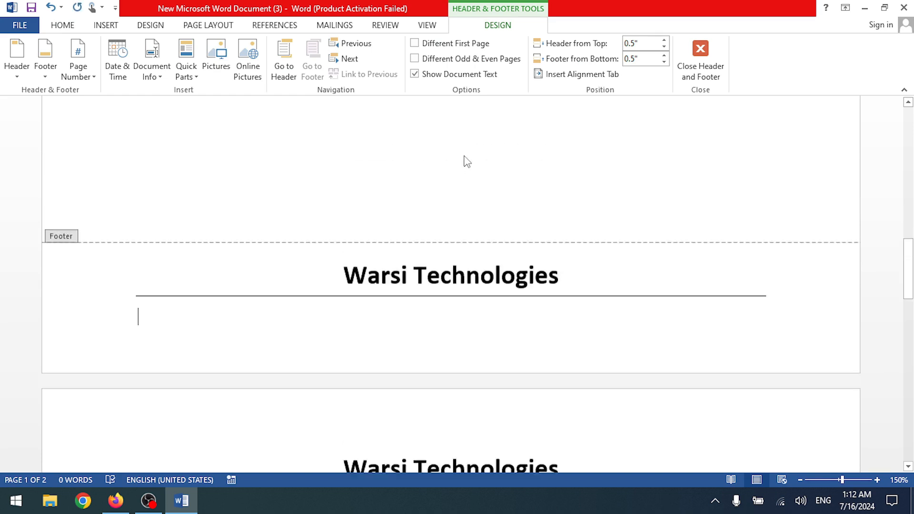
- Replace the footer's heading text with the lines "House Number" and "dgdfgfh", and return to the document body
{"action": "left_click_drag", "start_coordinate": [559, 291], "coordinate": [330, 291]}
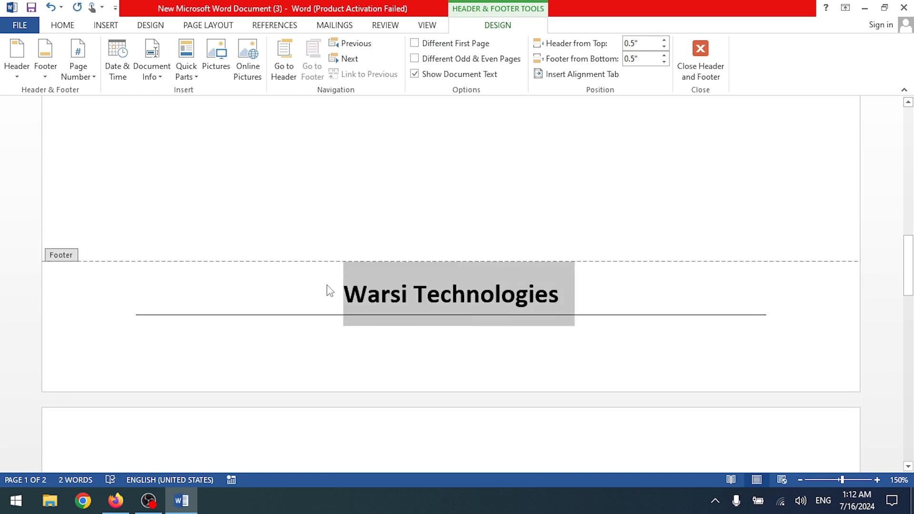
{"action": "type", "text": "House Number"}
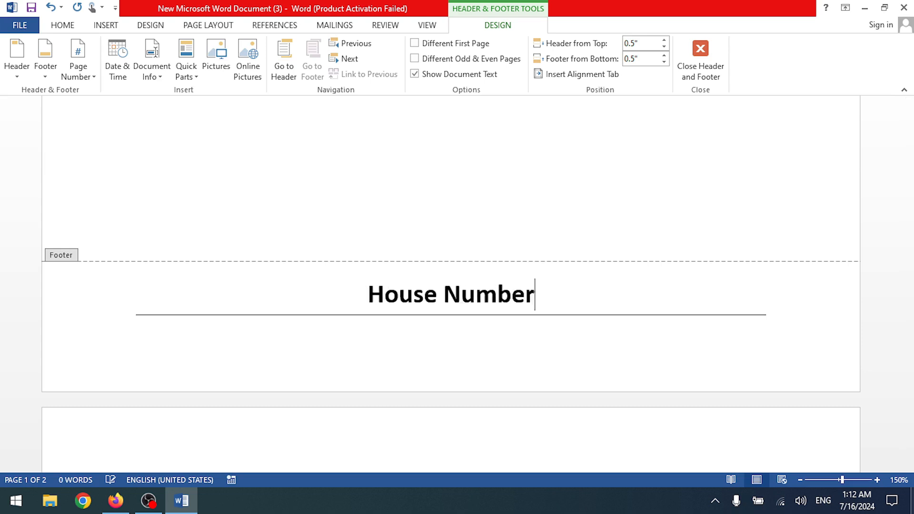
{"action": "key", "text": "Return"}
{"action": "type", "text": "dgdfgfh"}
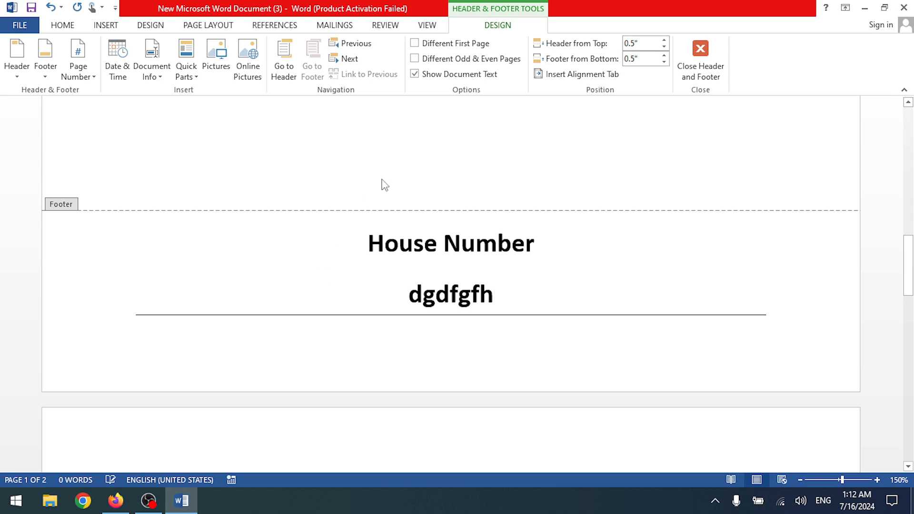
{"action": "double_click", "coordinate": [384, 185]}
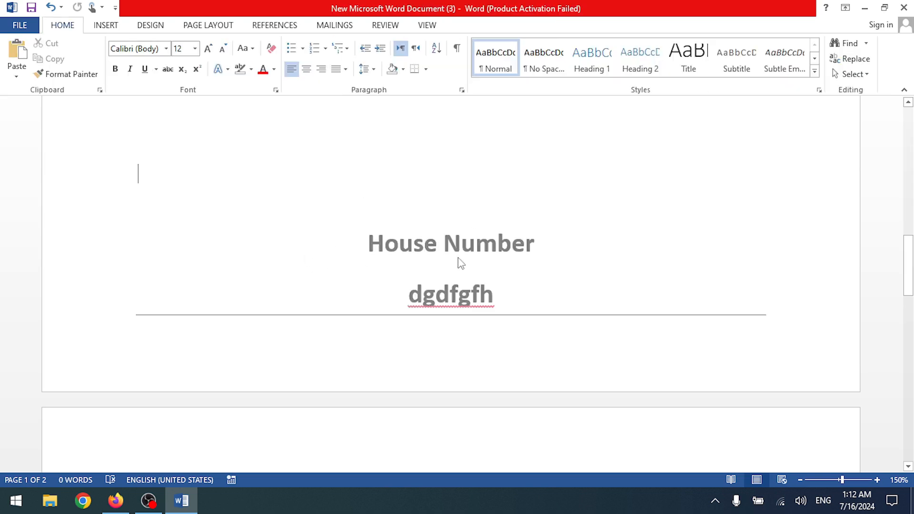
- Add blank lines until the document extends onto a third page, and check the header and footer across the pages
{"action": "scroll", "coordinate": [414, 255], "scroll_direction": "up", "scroll_amount": 3}
{"action": "scroll", "coordinate": [452, 321], "scroll_direction": "down", "scroll_amount": 10}
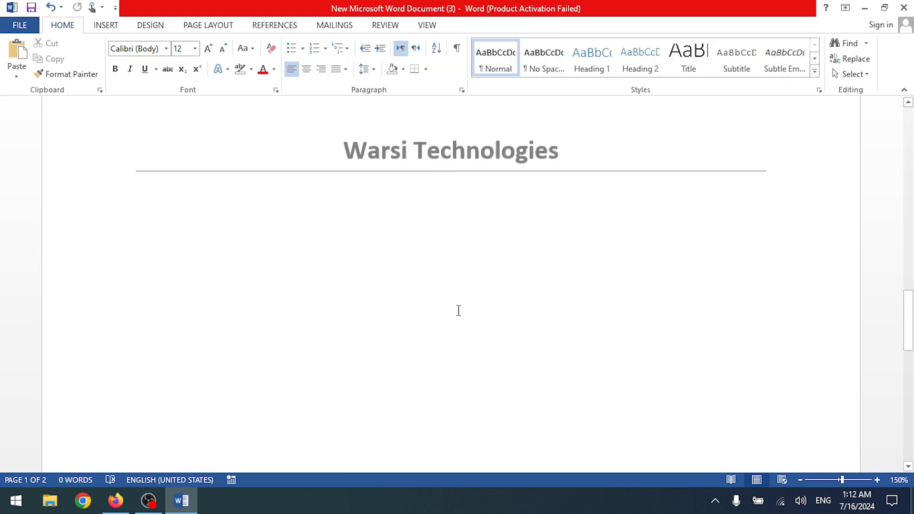
{"action": "scroll", "coordinate": [459, 306], "scroll_direction": "down", "scroll_amount": 5}
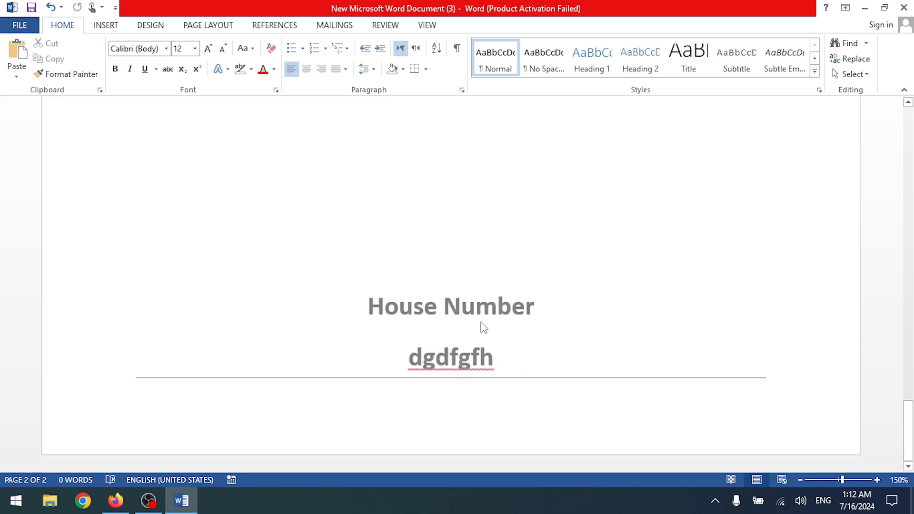
{"action": "scroll", "coordinate": [259, 248], "scroll_direction": "up", "scroll_amount": 3}
{"action": "scroll", "coordinate": [267, 253], "scroll_direction": "down", "scroll_amount": 3}
{"action": "key", "text": "Return"}
{"action": "key", "text": "Return"}
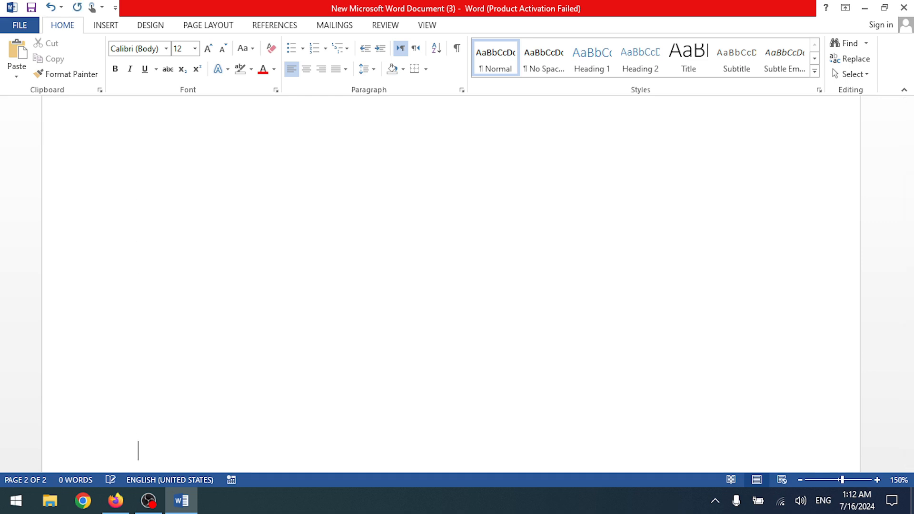
{"action": "key", "text": "Return"}
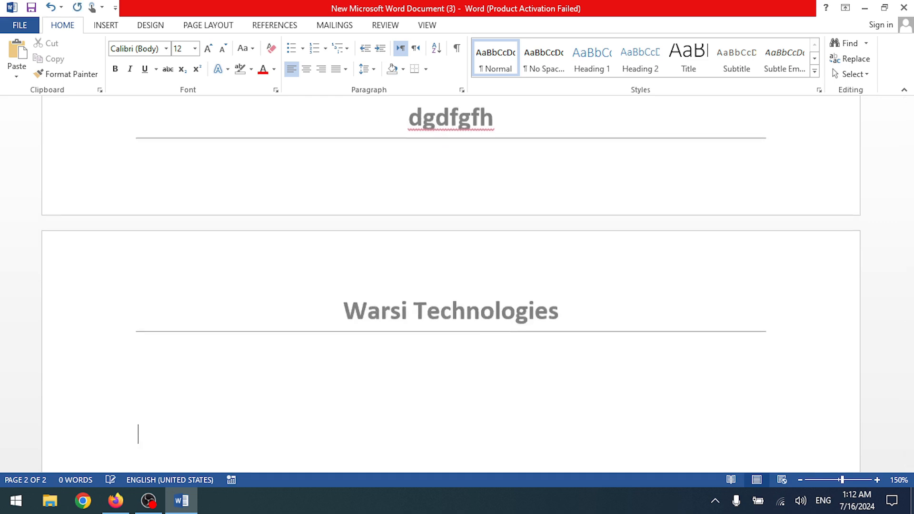
{"action": "scroll", "coordinate": [519, 142], "scroll_direction": "down", "scroll_amount": 3}
{"action": "scroll", "coordinate": [519, 142], "scroll_direction": "up", "scroll_amount": 6}
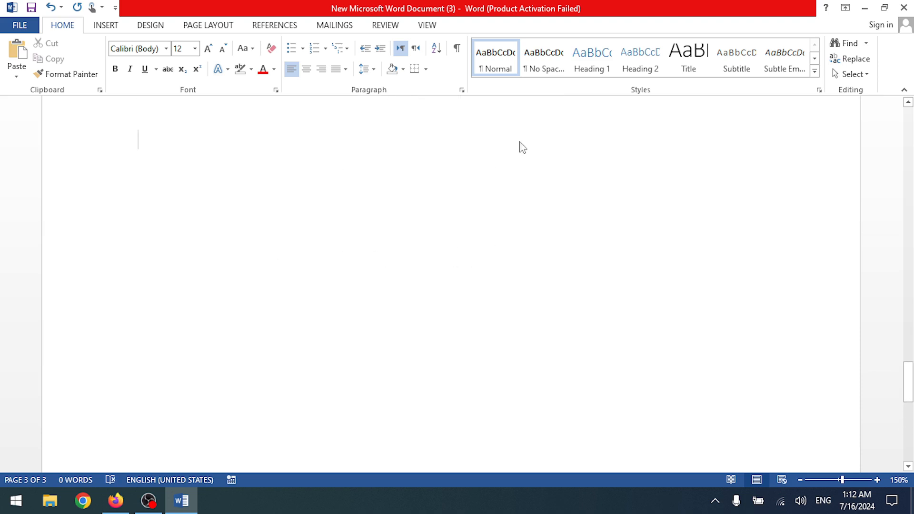
{"action": "scroll", "coordinate": [520, 142], "scroll_direction": "up", "scroll_amount": 15}
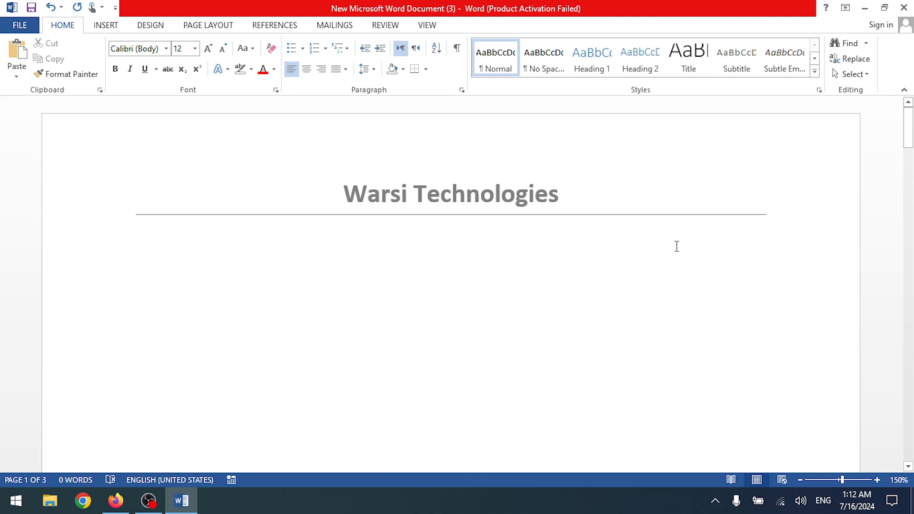
- Undo the footer, header and page extension edits until the "Warsi Technologies" heading is back in the body
{"action": "key", "text": "ctrl+z"}
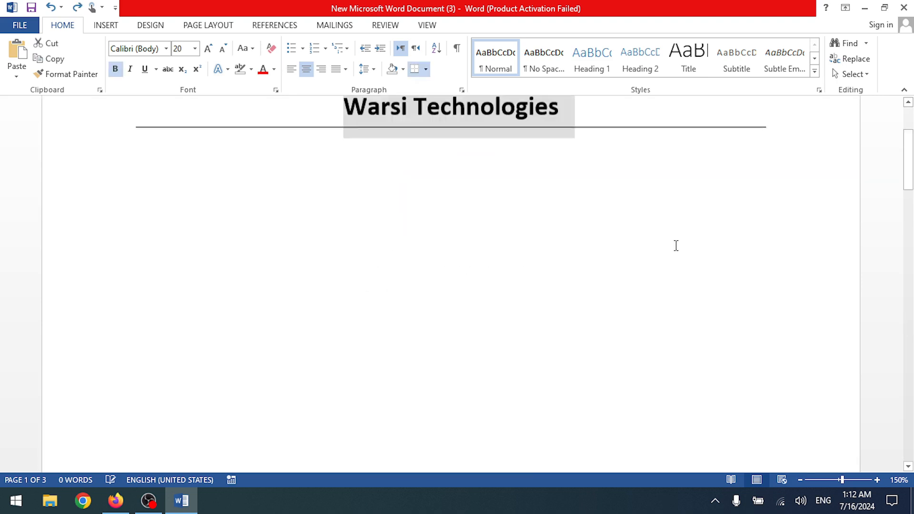
{"action": "scroll", "coordinate": [675, 242], "scroll_direction": "up", "scroll_amount": 10}
{"action": "key", "text": "ctrl+z"}
{"action": "key", "text": "ctrl+z"}
{"action": "key", "text": "ctrl+z"}
{"action": "key", "text": "ctrl+z"}
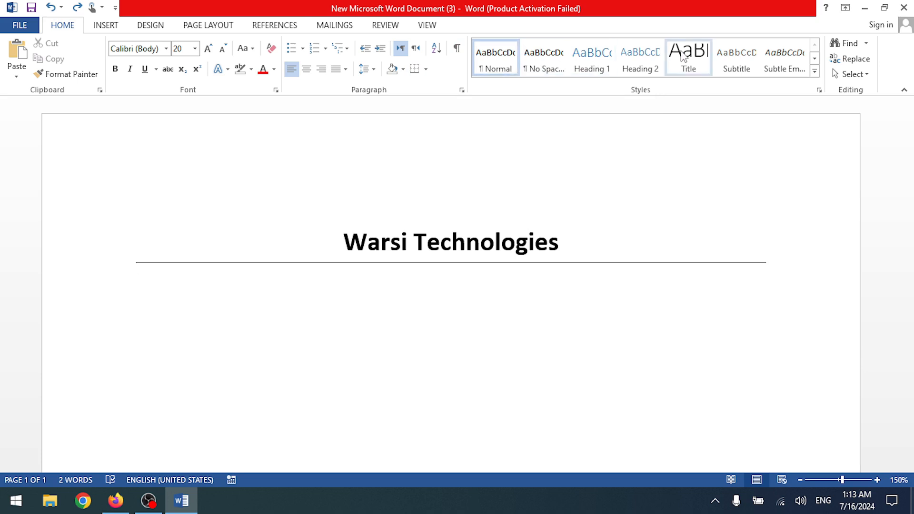
- Delete all the document's content and reduce the font size to 12
{"action": "key", "text": "ctrl+a"}
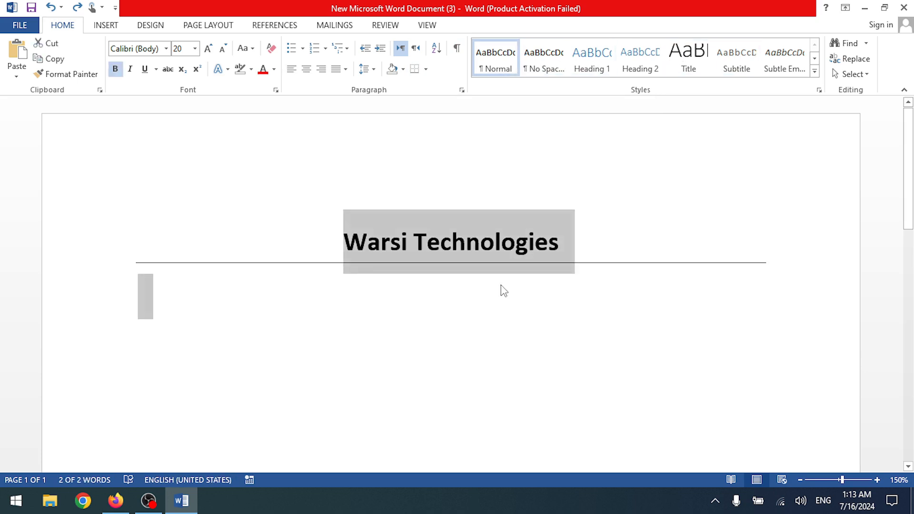
{"action": "key", "text": "Delete"}
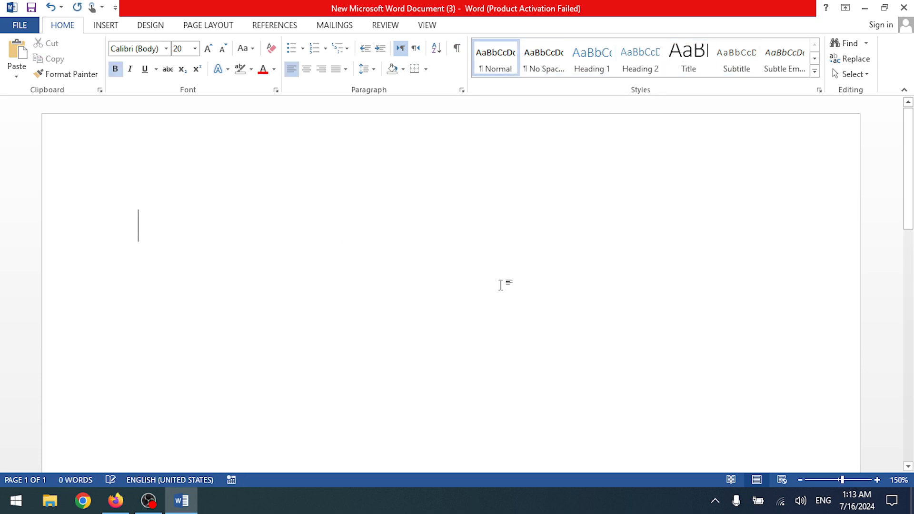
{"action": "left_click", "coordinate": [228, 54]}
{"action": "left_click", "coordinate": [228, 56]}
{"action": "left_click", "coordinate": [228, 57]}
{"action": "left_click", "coordinate": [228, 57]}
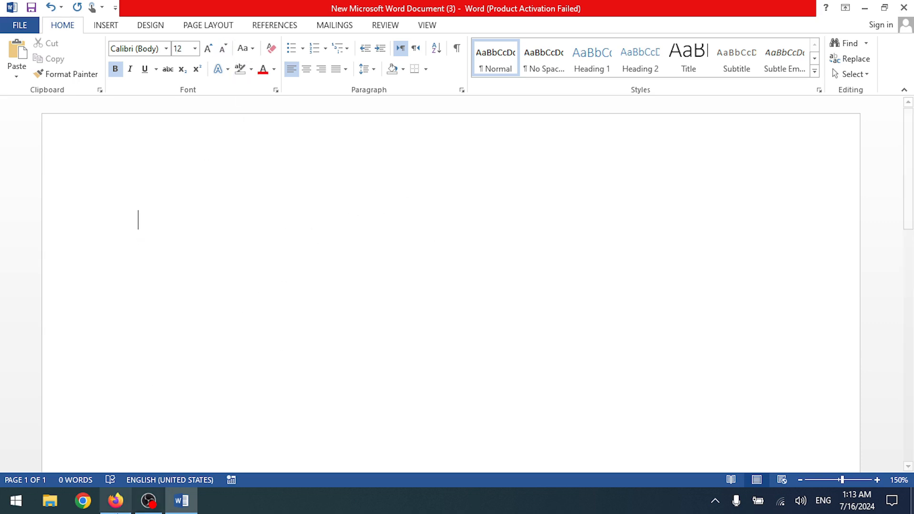
- Copy the Lorem Ipsum paragraph from Firefox and paste it into the empty Word document
{"action": "left_click", "coordinate": [115, 500]}
{"action": "key", "text": "ctrl+c"}
{"action": "key", "text": "alt+Tab"}
{"action": "key", "text": "ctrl+v"}
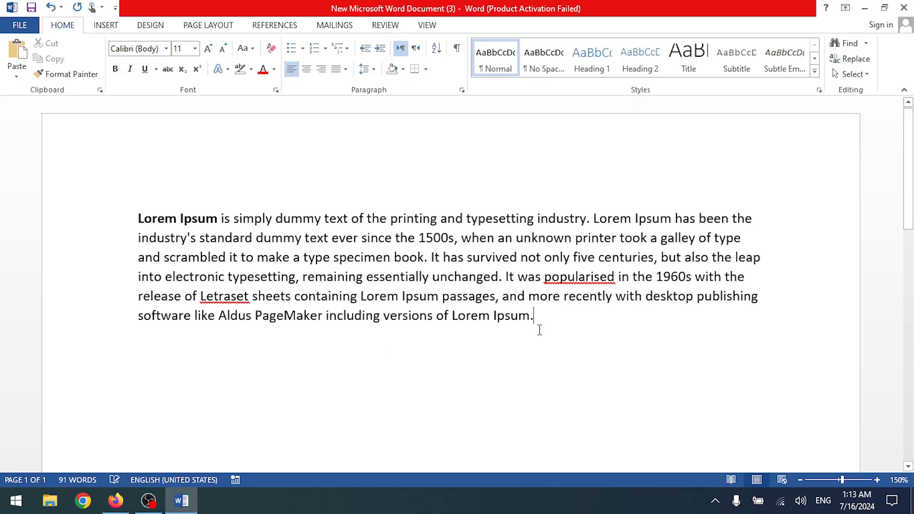
- Apply the Strong style to the whole Lorem Ipsum paragraph
{"action": "left_click_drag", "start_coordinate": [547, 316], "coordinate": [155, 212]}
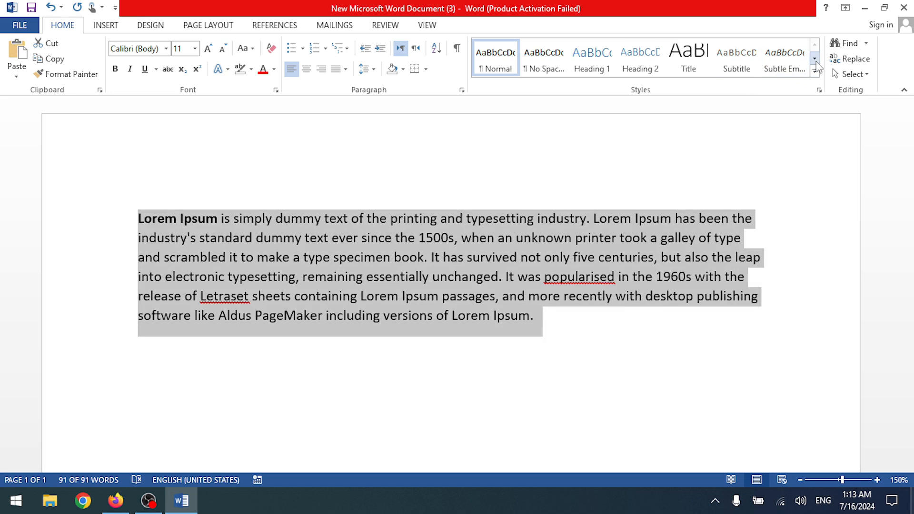
{"action": "left_click", "coordinate": [814, 59]}
{"action": "left_click", "coordinate": [815, 72]}
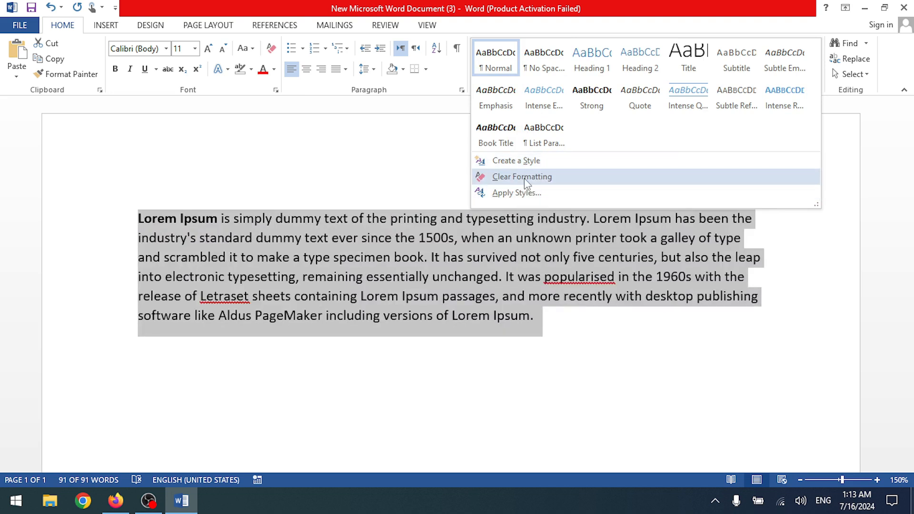
{"action": "left_click", "coordinate": [275, 317]}
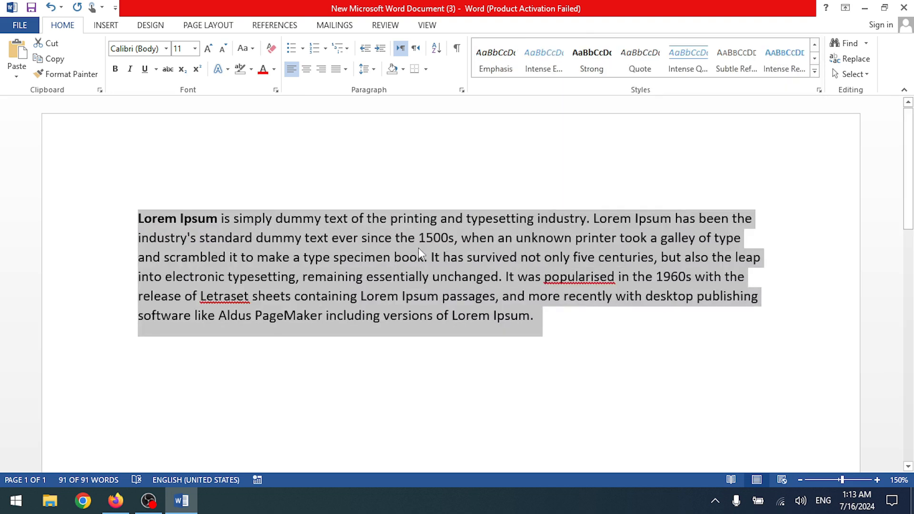
{"action": "left_click", "coordinate": [598, 65]}
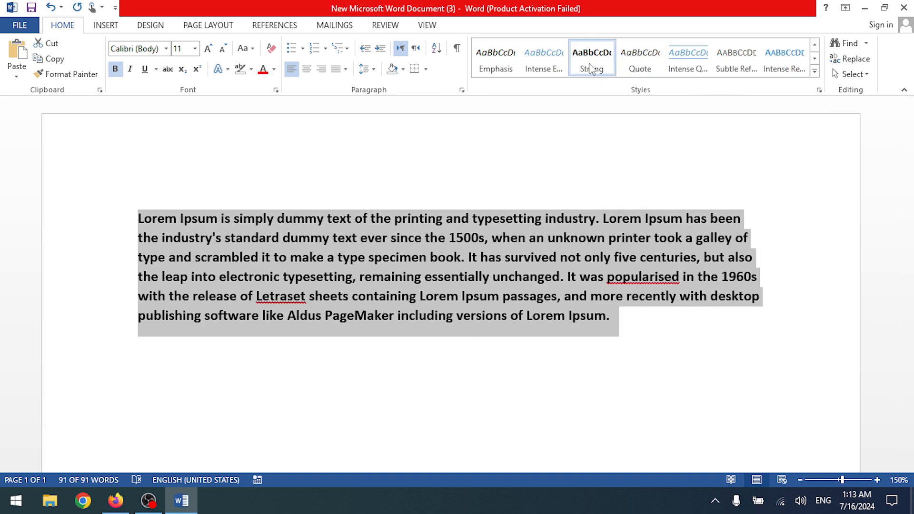
- Apply the Quote style to the Lorem Ipsum paragraph, then clear all of its formatting
{"action": "left_click", "coordinate": [638, 61]}
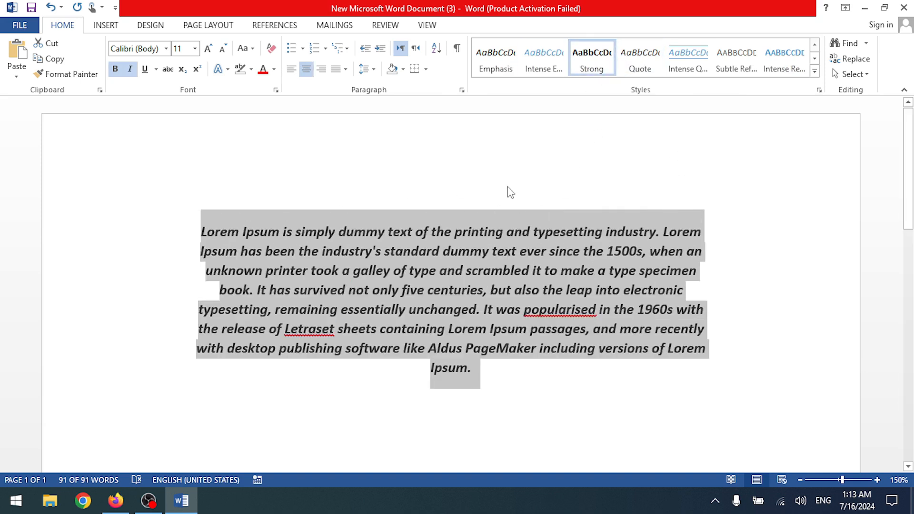
{"action": "left_click", "coordinate": [568, 349]}
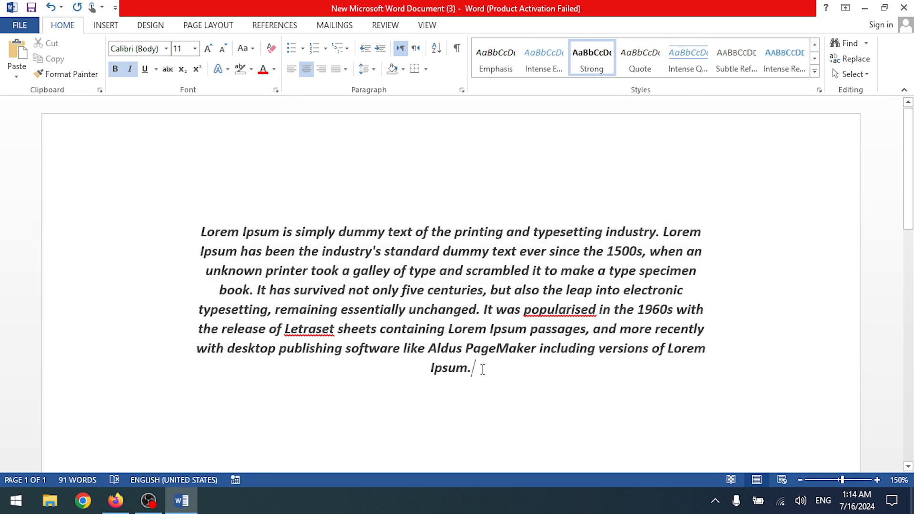
{"action": "left_click_drag", "start_coordinate": [482, 369], "coordinate": [184, 235]}
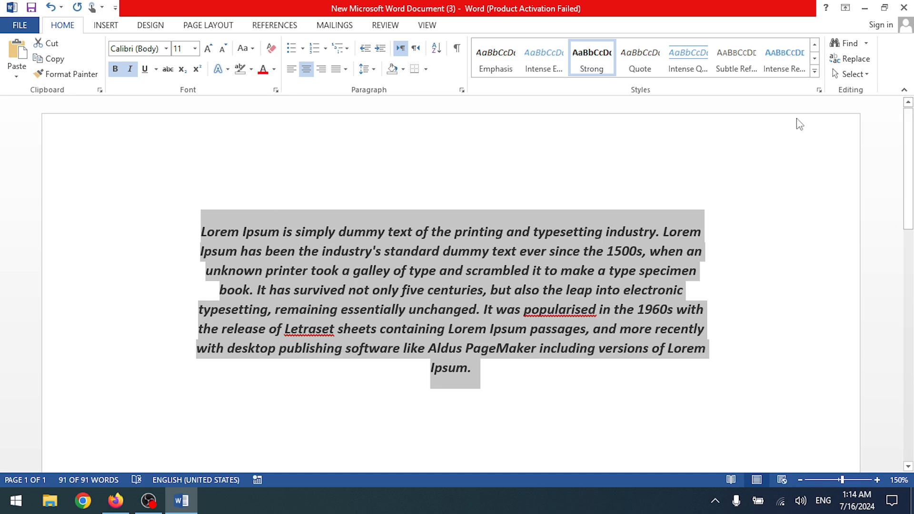
{"action": "left_click", "coordinate": [814, 71]}
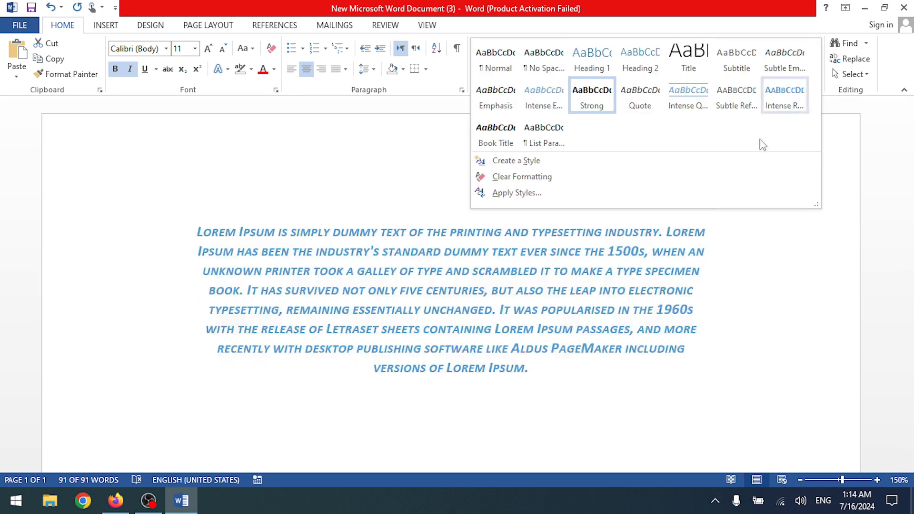
{"action": "left_click", "coordinate": [522, 179]}
{"action": "left_click", "coordinate": [508, 332]}
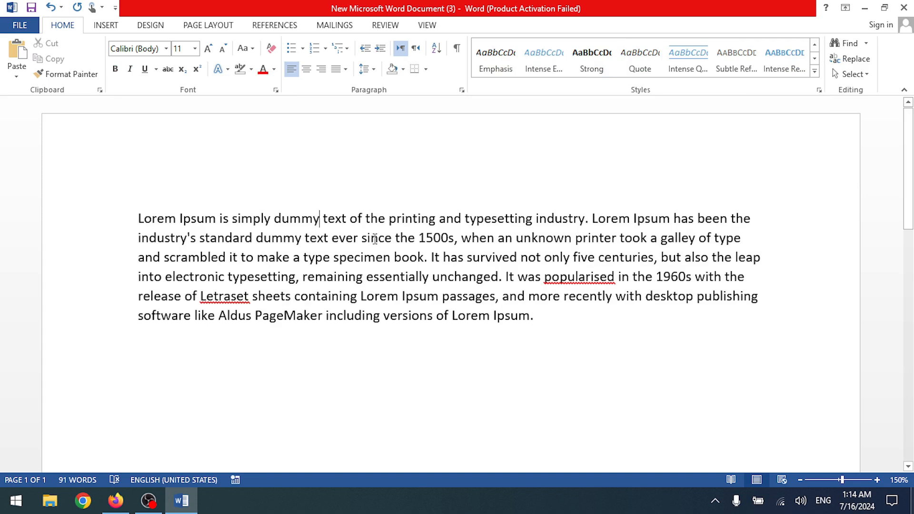
- Examine the full set of available styles and the Find and Select options with paragraph text selected
{"action": "left_click_drag", "start_coordinate": [553, 325], "coordinate": [3, 210]}
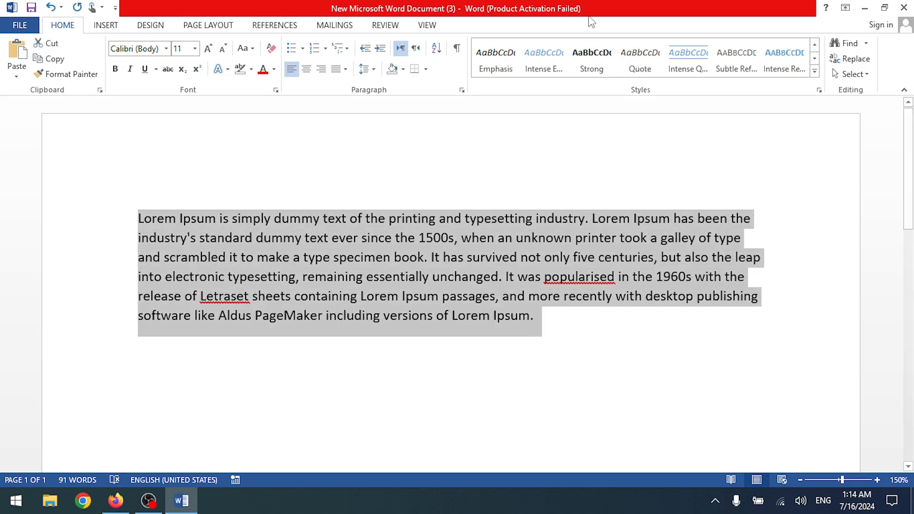
{"action": "left_click", "coordinate": [814, 72]}
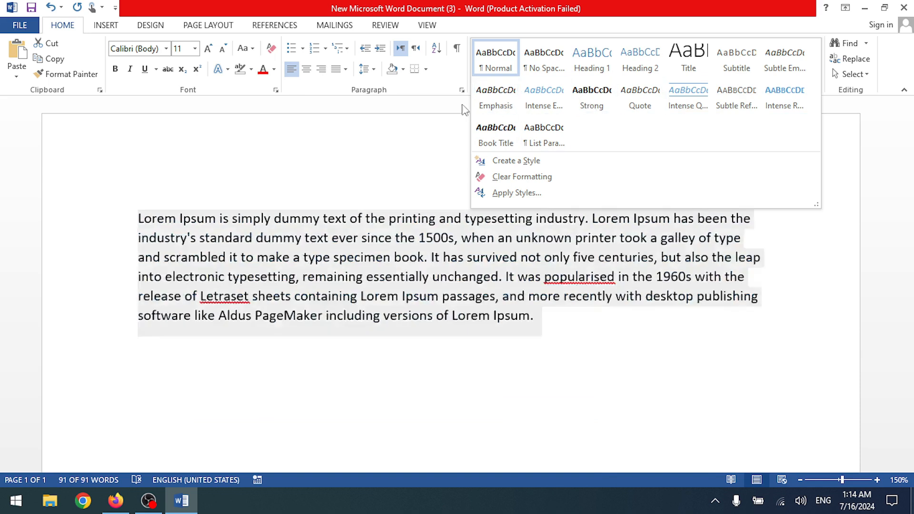
{"action": "left_click", "coordinate": [405, 105]}
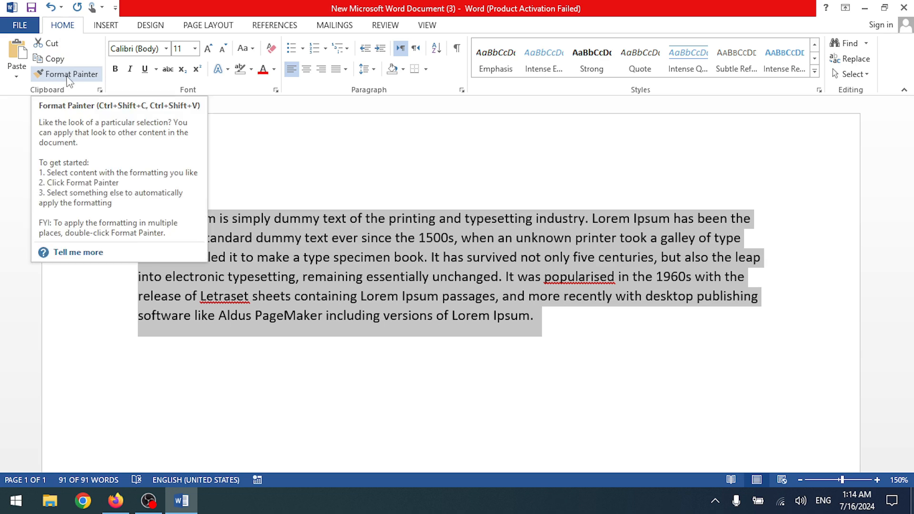
{"action": "left_click", "coordinate": [201, 220]}
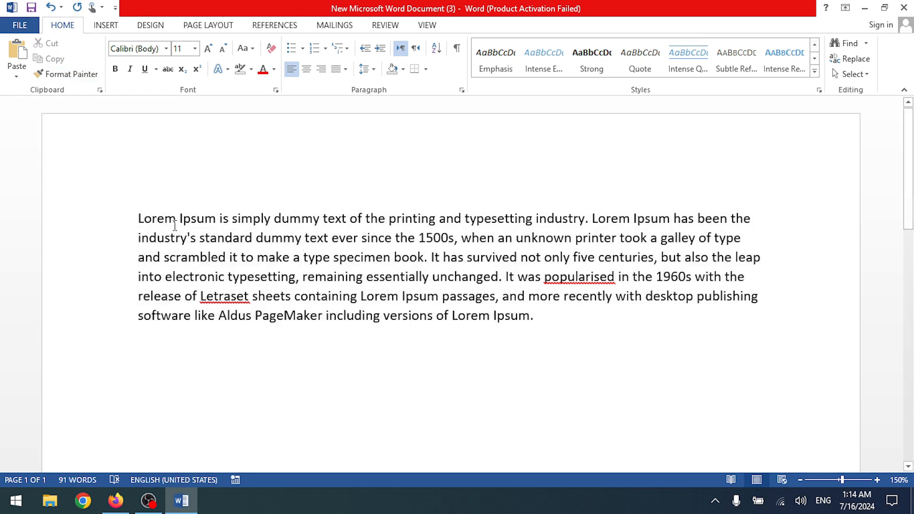
{"action": "left_click_drag", "start_coordinate": [139, 218], "coordinate": [365, 218]}
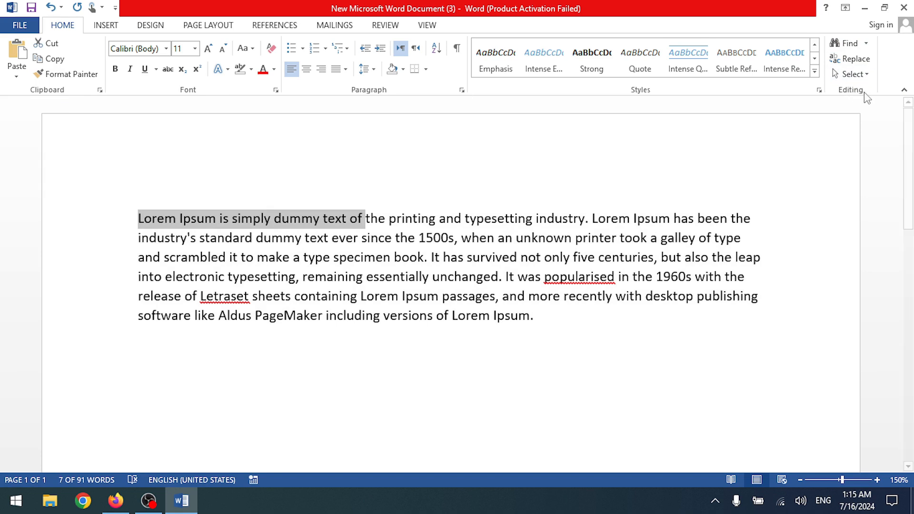
{"action": "left_click", "coordinate": [866, 44]}
{"action": "left_click", "coordinate": [866, 44]}
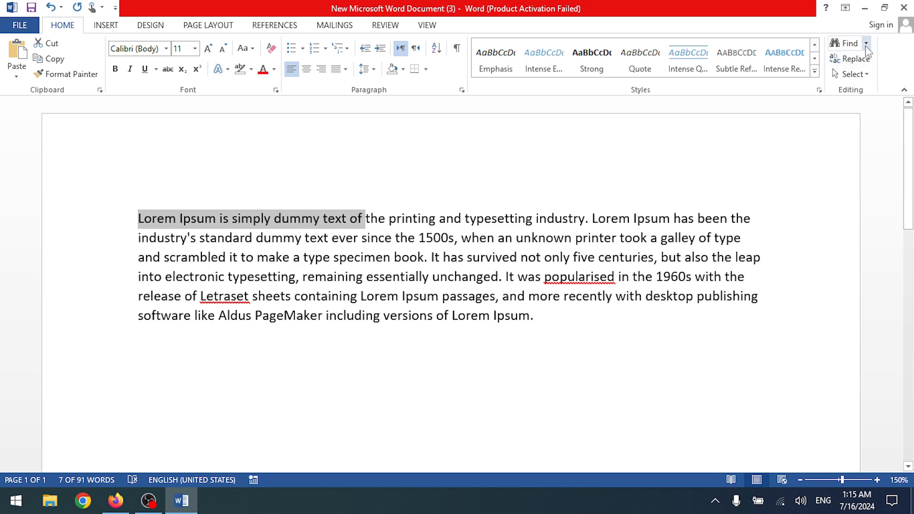
{"action": "left_click", "coordinate": [866, 44]}
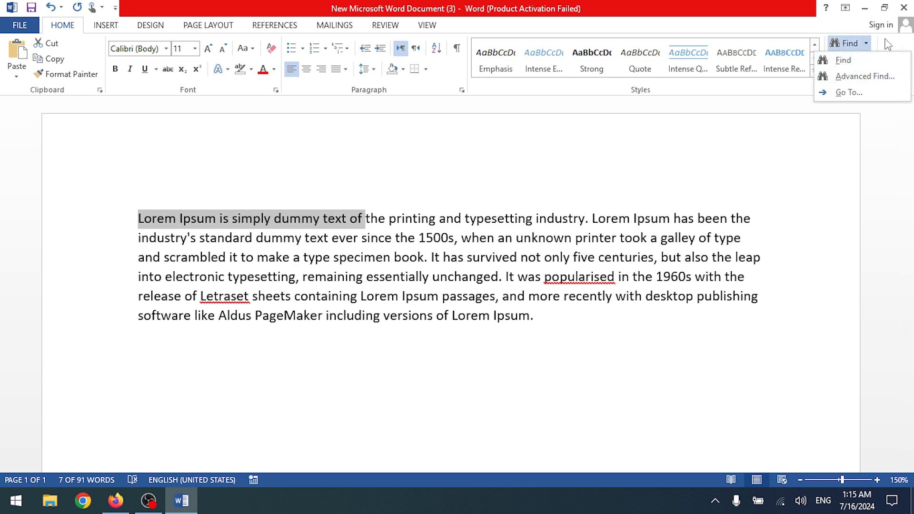
{"action": "left_click", "coordinate": [886, 44]}
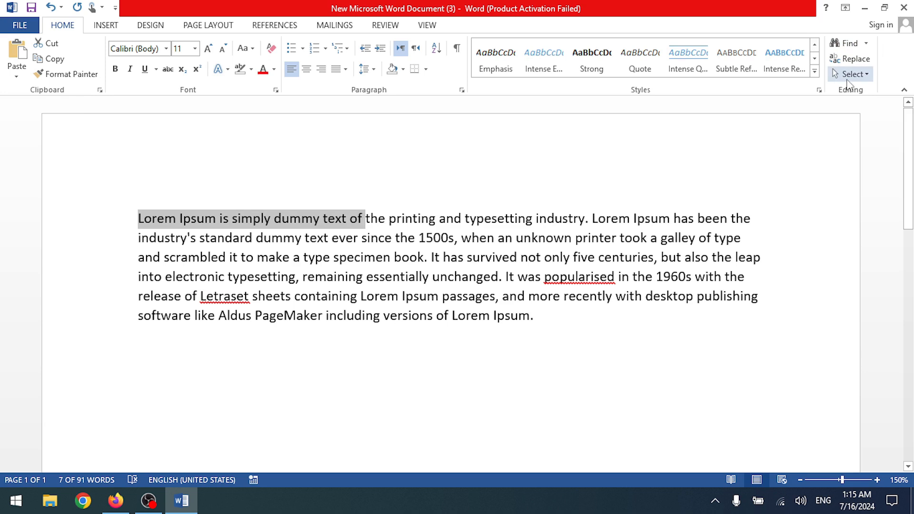
{"action": "left_click", "coordinate": [862, 75]}
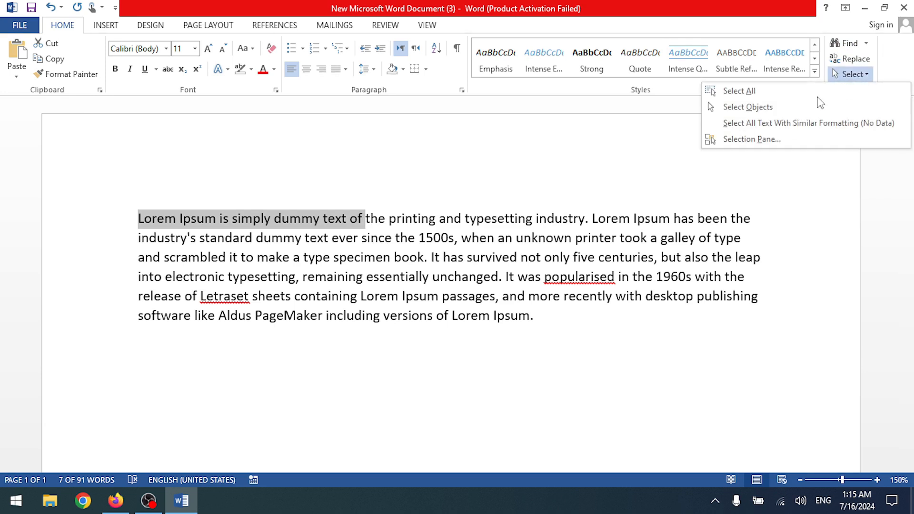
{"action": "left_click", "coordinate": [577, 214]}
{"action": "left_click", "coordinate": [324, 239]}
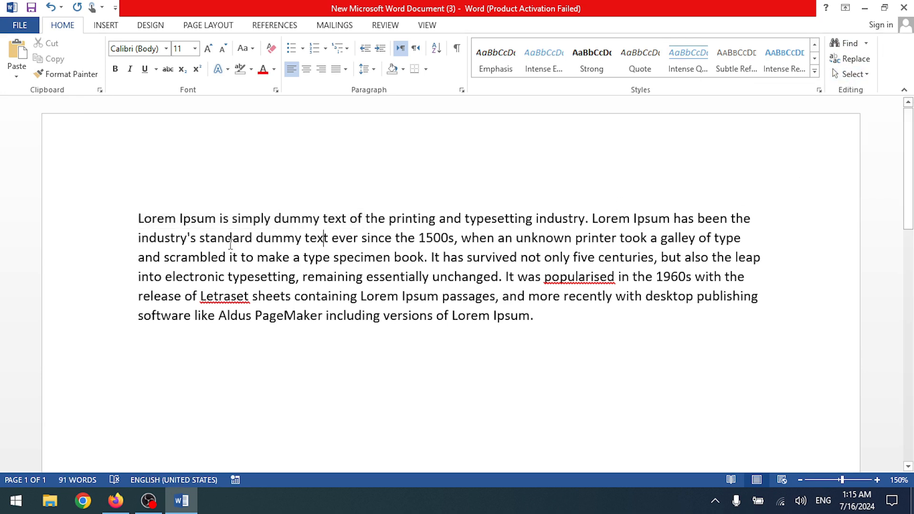
- Try copying the paragraph's opening words "Lorem Ipsum" onto a new line below it, and undo the paste
{"action": "left_click", "coordinate": [141, 241]}
{"action": "left_click_drag", "start_coordinate": [141, 217], "coordinate": [219, 219]}
{"action": "key", "text": "ctrl+c"}
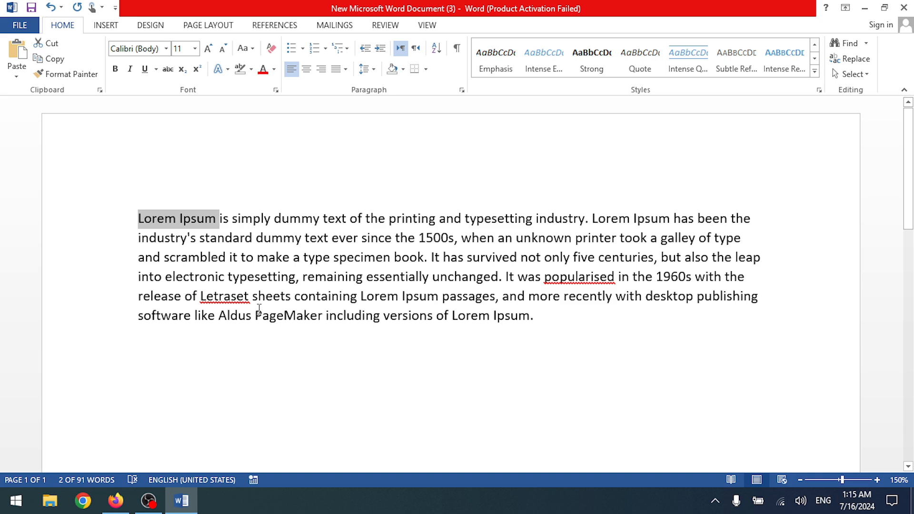
{"action": "left_click", "coordinate": [565, 324]}
{"action": "key", "text": "Return"}
{"action": "key", "text": "Return"}
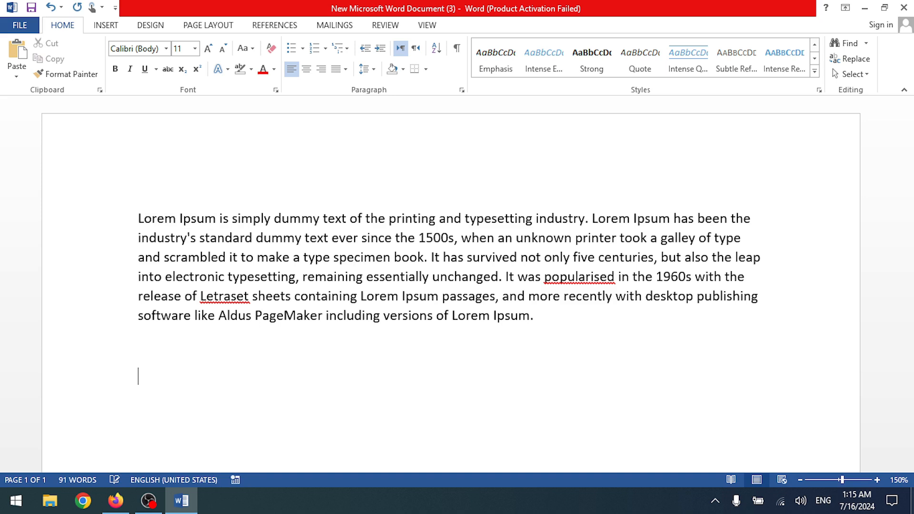
{"action": "key", "text": "ctrl+v"}
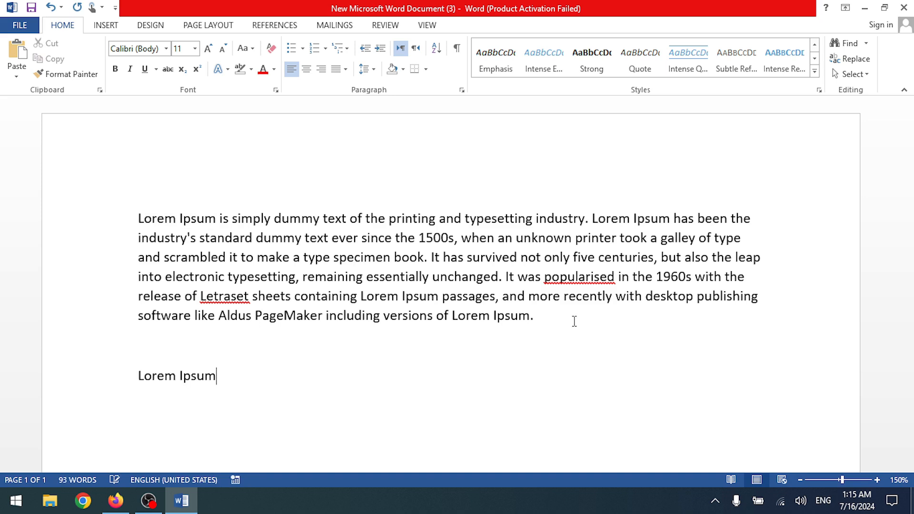
{"action": "key", "text": "ctrl+z"}
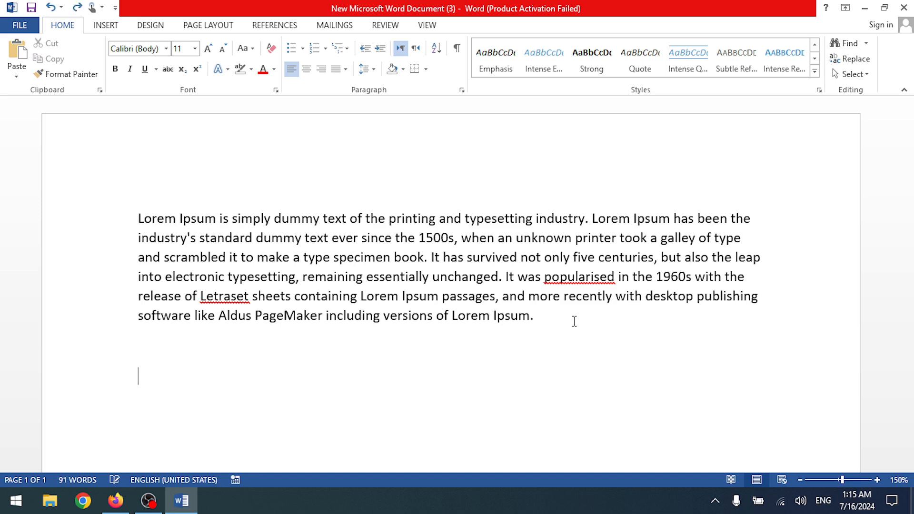
- Copy "industry's standard" from the paragraph and paste it on the empty line beneath, keeping the source formatting
{"action": "left_click_drag", "start_coordinate": [139, 236], "coordinate": [255, 238]}
{"action": "key", "text": "ctrl+c"}
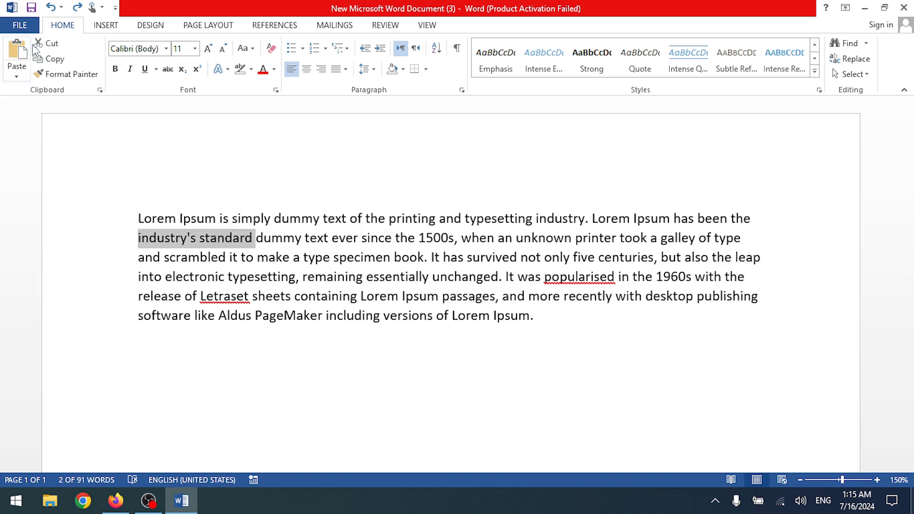
{"action": "left_click", "coordinate": [47, 58]}
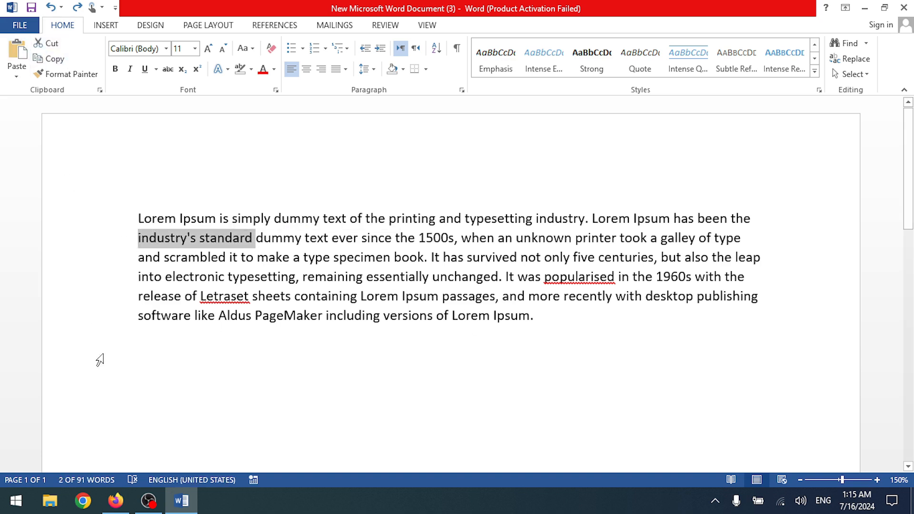
{"action": "left_click", "coordinate": [137, 351]}
{"action": "right_click", "coordinate": [143, 363]}
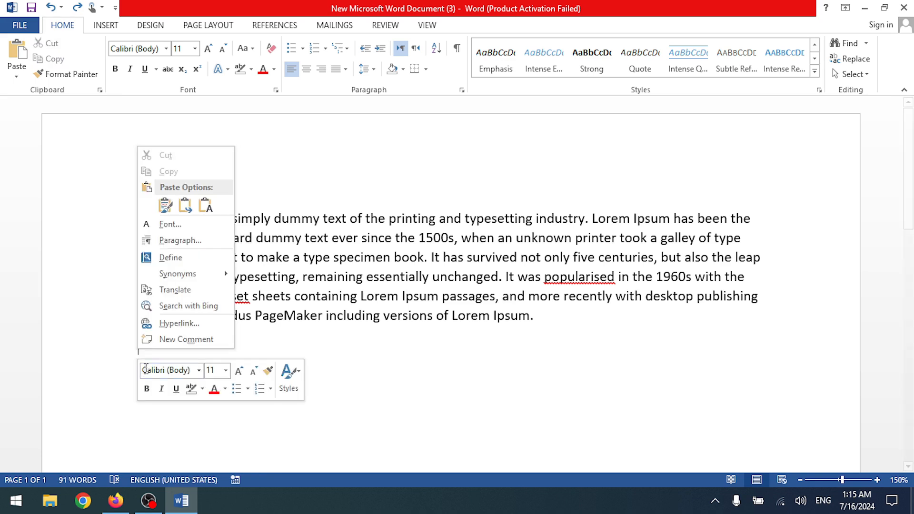
{"action": "left_click", "coordinate": [166, 207]}
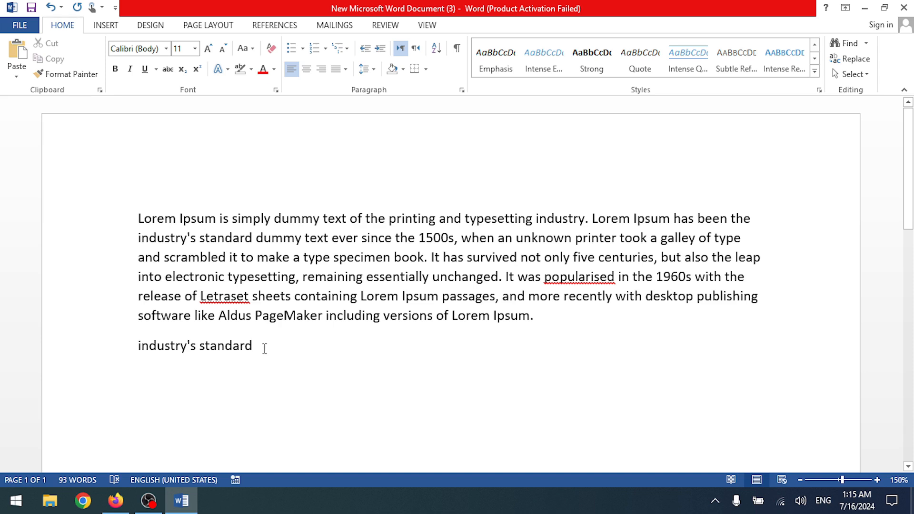
- Cut the opening words "Lorem Ipsum" from the paragraph and paste them on a new line under "industry's standard"
{"action": "left_click_drag", "start_coordinate": [263, 343], "coordinate": [138, 345]}
{"action": "left_click_drag", "start_coordinate": [138, 218], "coordinate": [212, 222]}
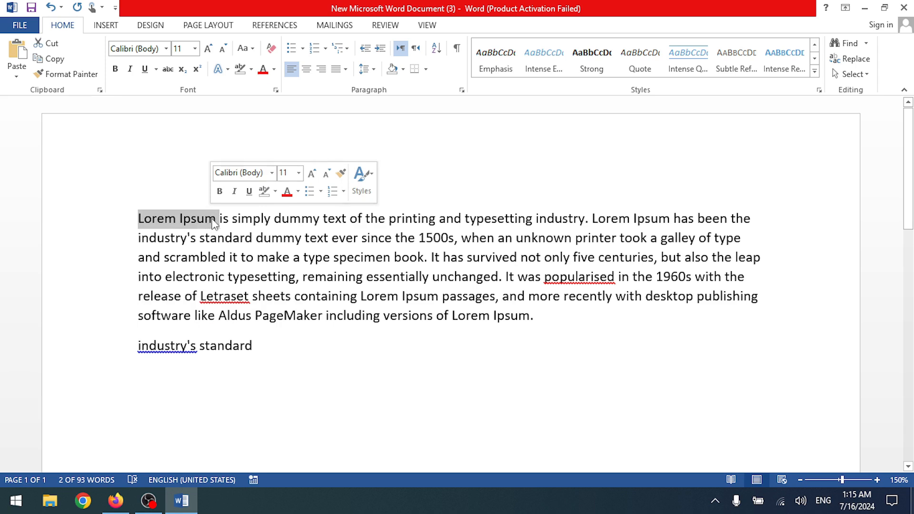
{"action": "left_click", "coordinate": [52, 59]}
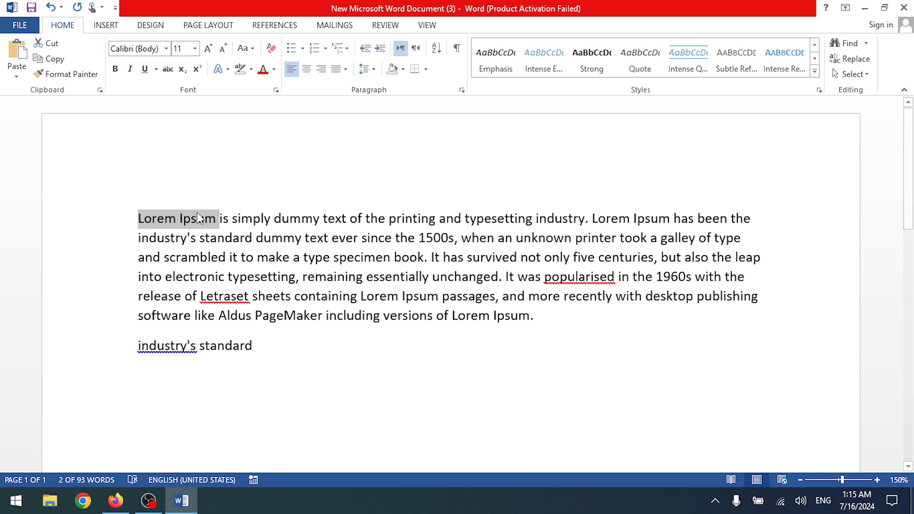
{"action": "left_click", "coordinate": [55, 45]}
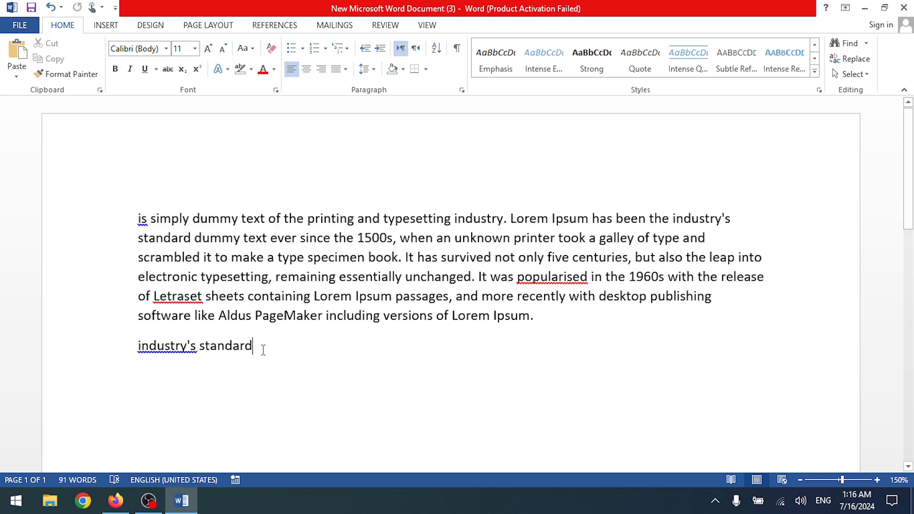
{"action": "key", "text": "Return"}
{"action": "right_click", "coordinate": [165, 382]}
{"action": "left_click", "coordinate": [192, 234]}
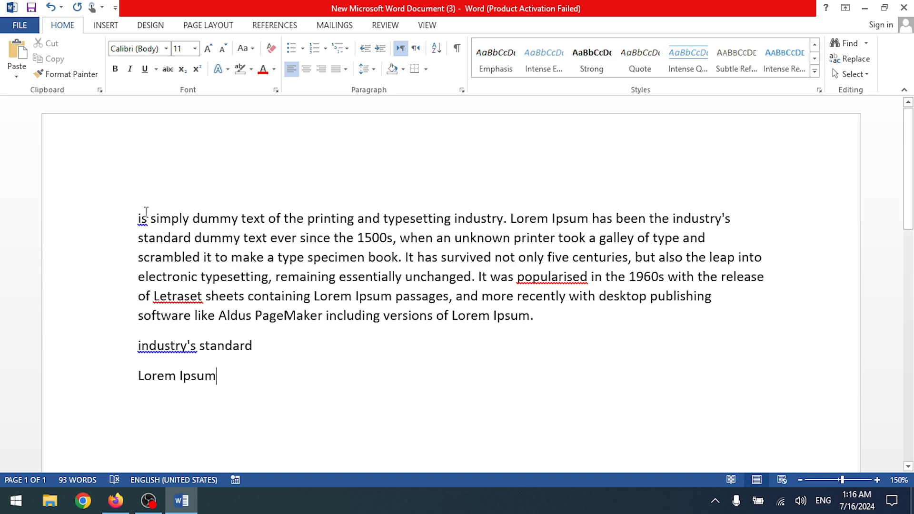
- Cut "is simply dummy text" from the start of the paragraph and paste it on a new line below "Lorem Ipsum"
{"action": "left_click_drag", "start_coordinate": [138, 218], "coordinate": [261, 224]}
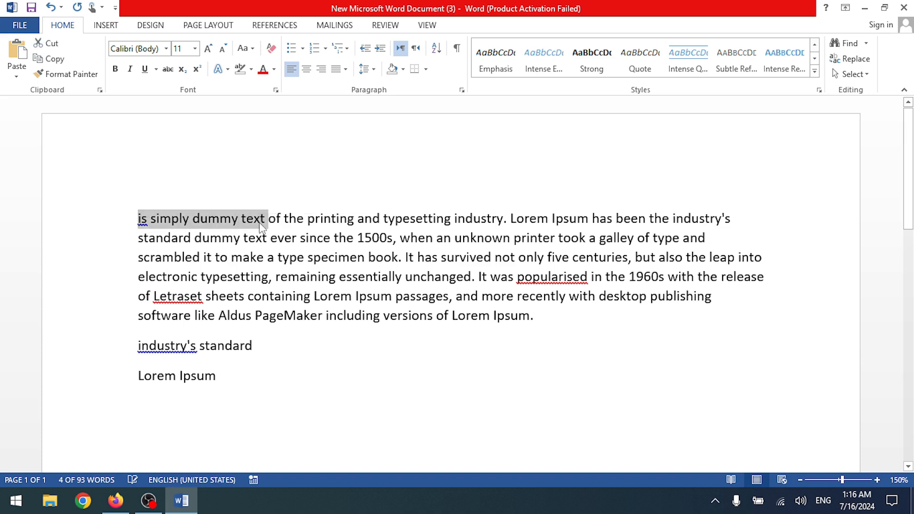
{"action": "key", "text": "Delete"}
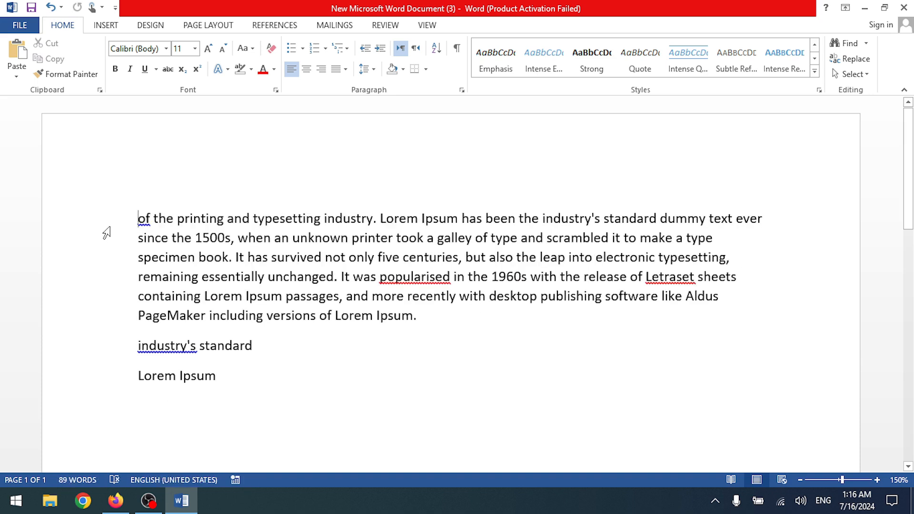
{"action": "left_click", "coordinate": [240, 389]}
{"action": "key", "text": "Return"}
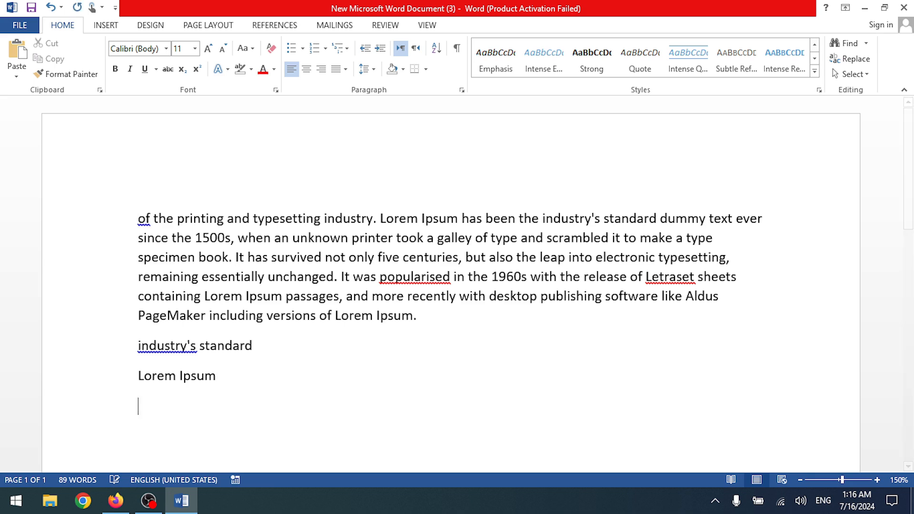
{"action": "key", "text": "ctrl+v"}
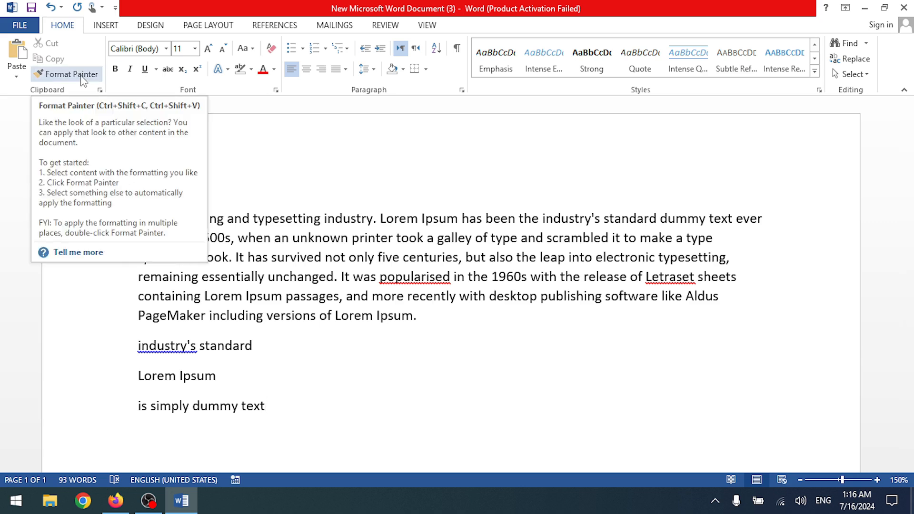
- Replace the document's entire content with three separate lines reading Apple, Mango and Banana
{"action": "mouse_move", "coordinate": [290, 405]}
{"action": "left_mouse_down"}
{"action": "mouse_move", "coordinate": [124, 334]}
{"action": "mouse_move", "coordinate": [139, 219]}
{"action": "left_mouse_up"}
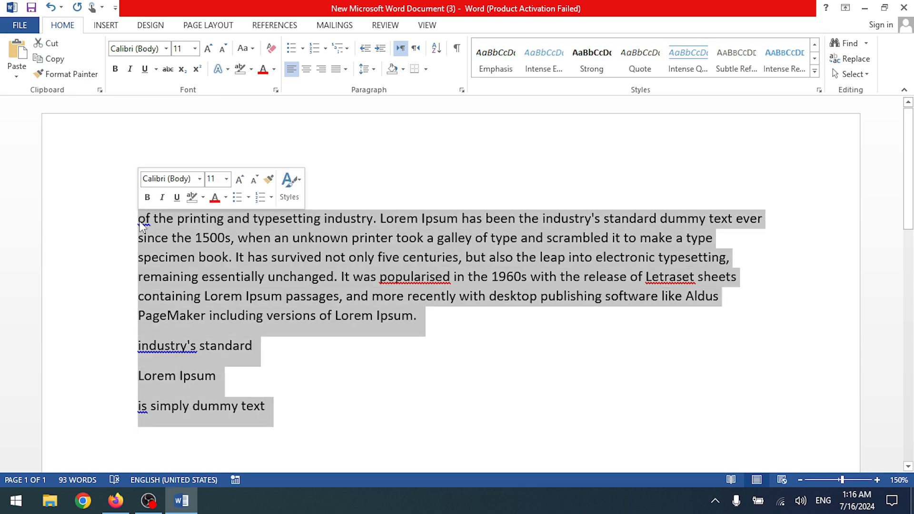
{"action": "key", "text": "Delete"}
{"action": "type", "text": "Apple "}
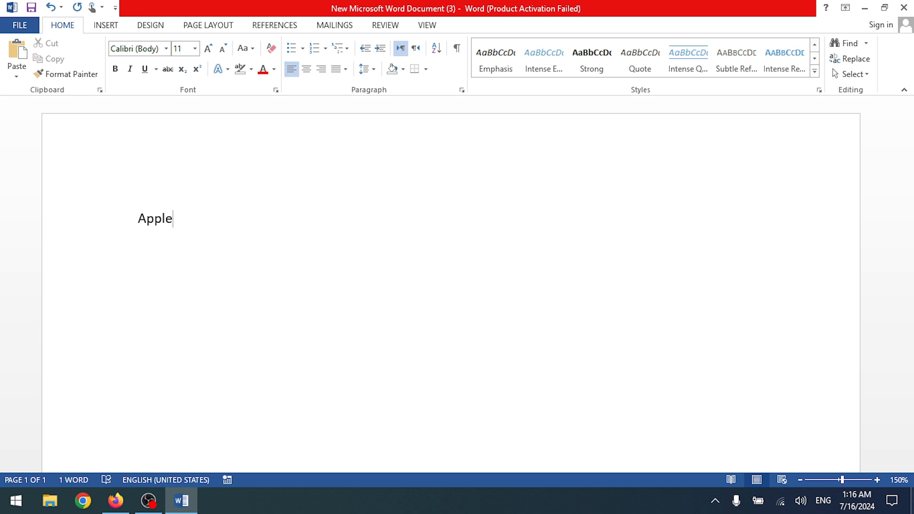
{"action": "type", "text": "Mango"}
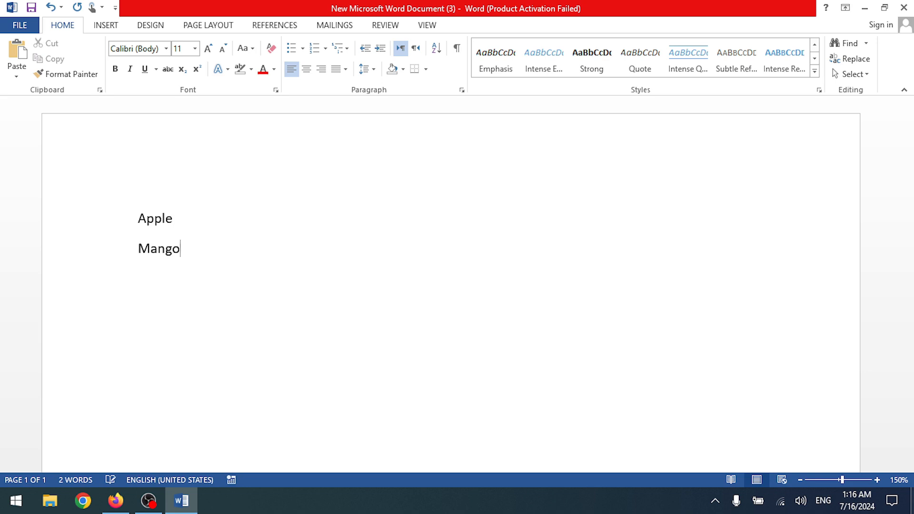
{"action": "key", "text": "Return"}
{"action": "type", "text": "Banana"}
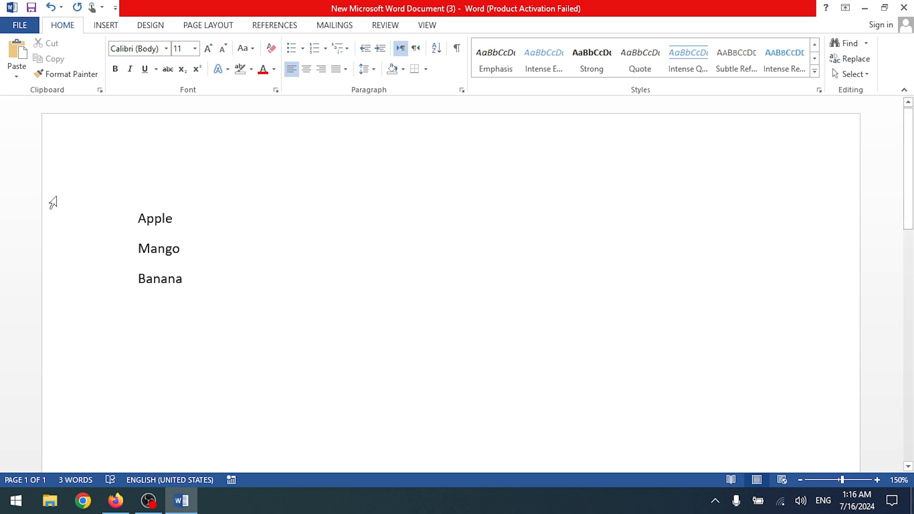
- Format the word "Apple" as bold italic in standard red and enlarge it to size 14
{"action": "left_click_drag", "start_coordinate": [137, 218], "coordinate": [184, 218]}
{"action": "left_click", "coordinate": [114, 69]}
{"action": "left_click", "coordinate": [129, 69]}
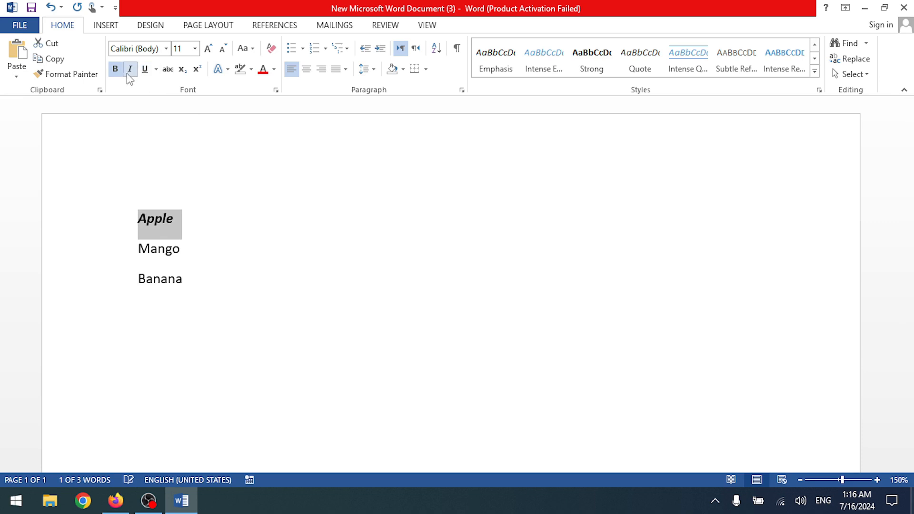
{"action": "left_click", "coordinate": [274, 69]}
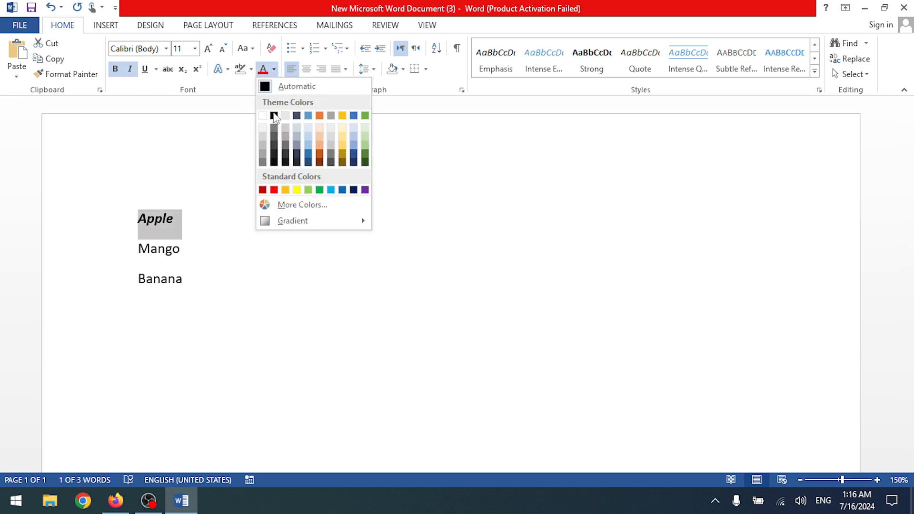
{"action": "left_click", "coordinate": [273, 190]}
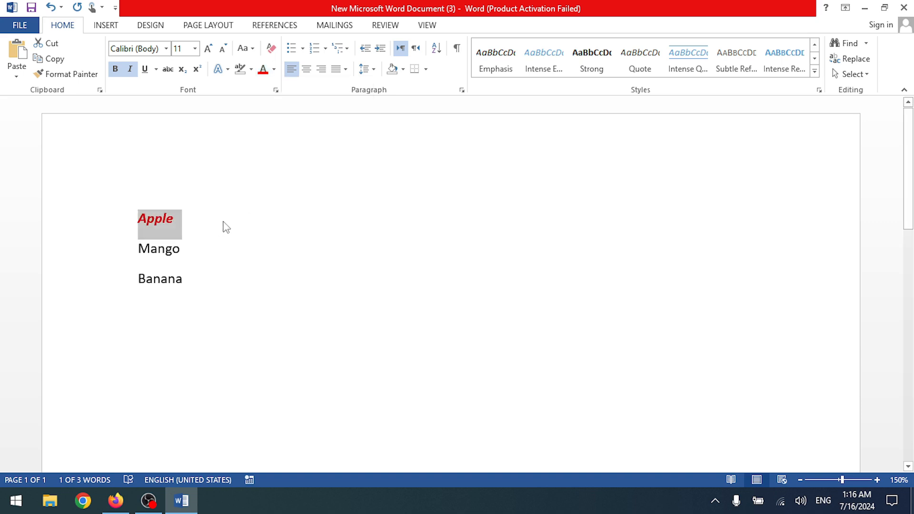
{"action": "left_click", "coordinate": [208, 48]}
{"action": "left_click", "coordinate": [208, 48]}
{"action": "key", "text": "Right"}
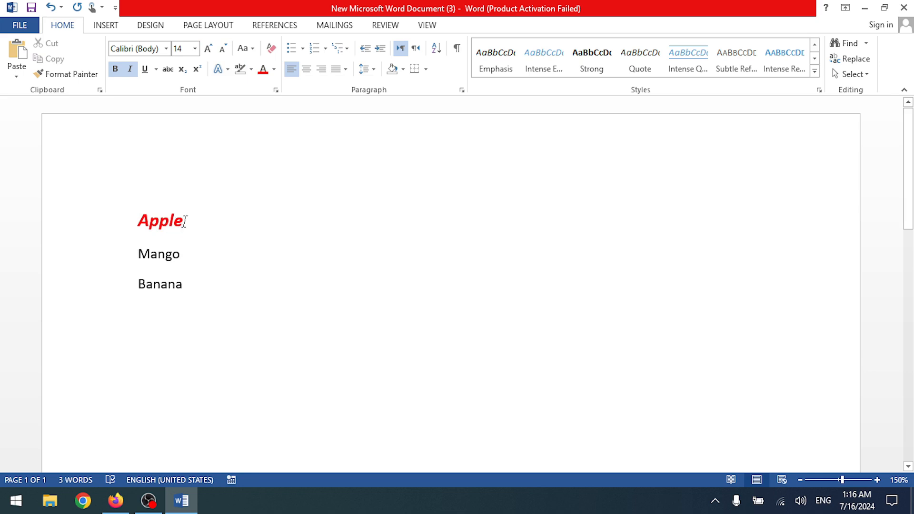
- Try copying the formatting of "Apple" onto "Mango" with Format Painter and undo the change
{"action": "left_click_drag", "start_coordinate": [185, 222], "coordinate": [140, 221]}
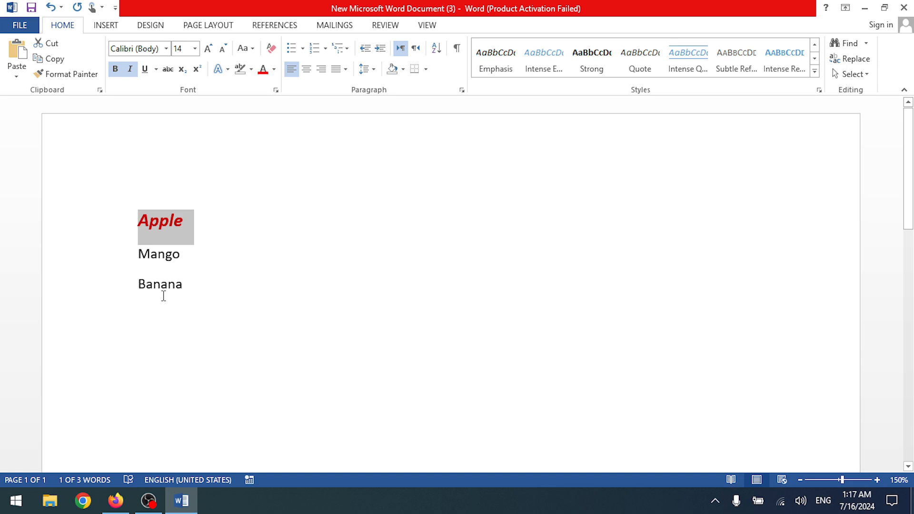
{"action": "left_click", "coordinate": [67, 74]}
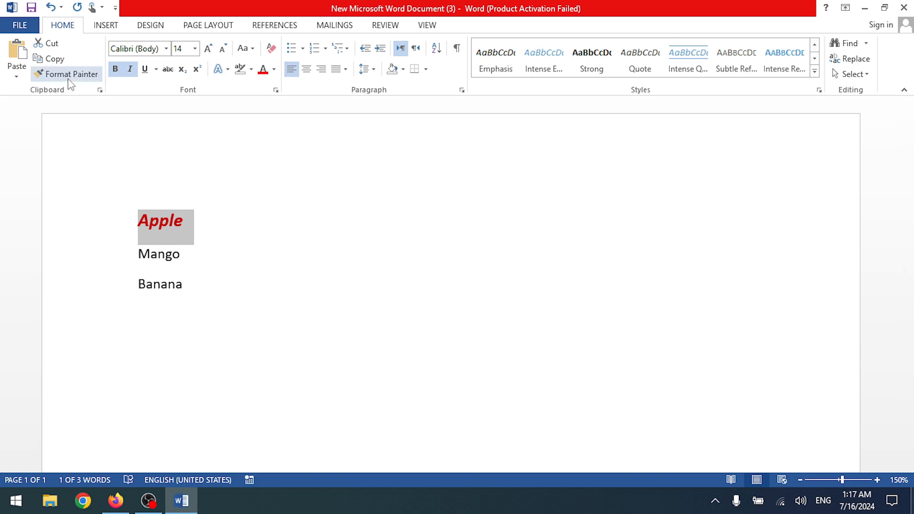
{"action": "left_click", "coordinate": [188, 240]}
{"action": "left_click", "coordinate": [180, 220]}
{"action": "left_click", "coordinate": [53, 73]}
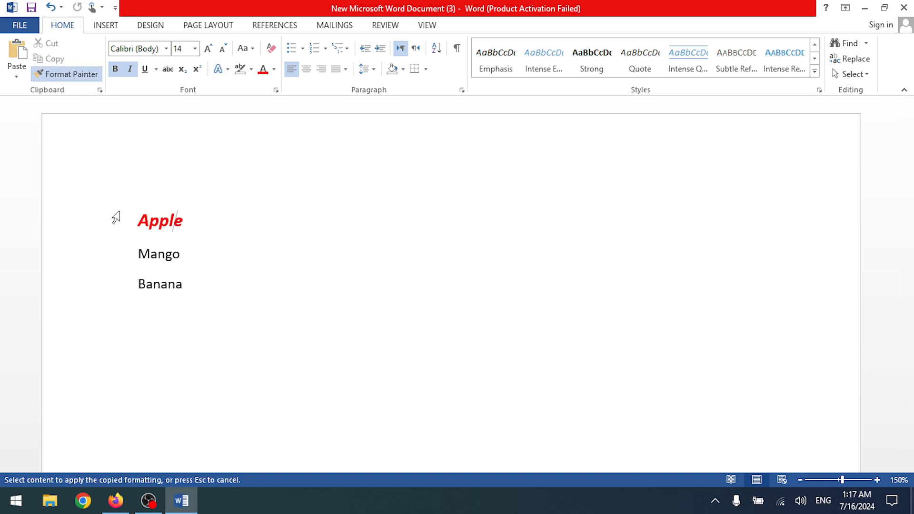
{"action": "left_click", "coordinate": [154, 261]}
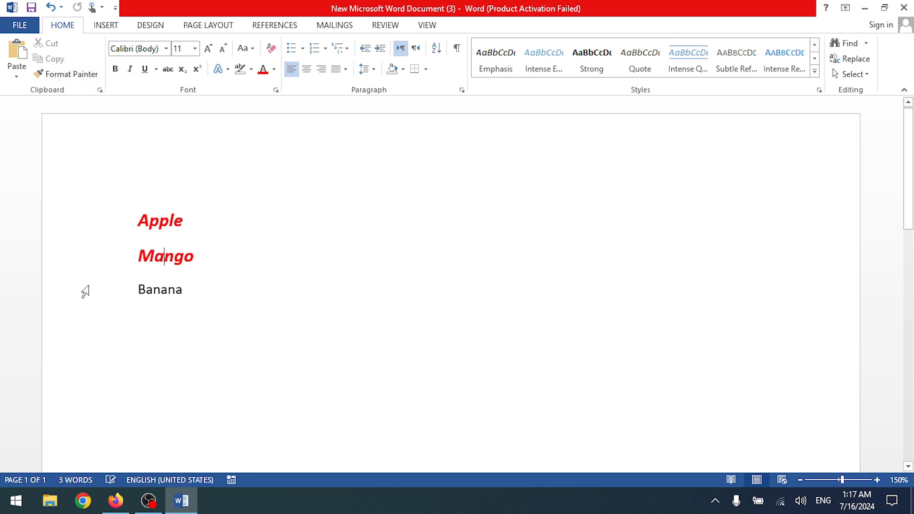
{"action": "left_click", "coordinate": [163, 223]}
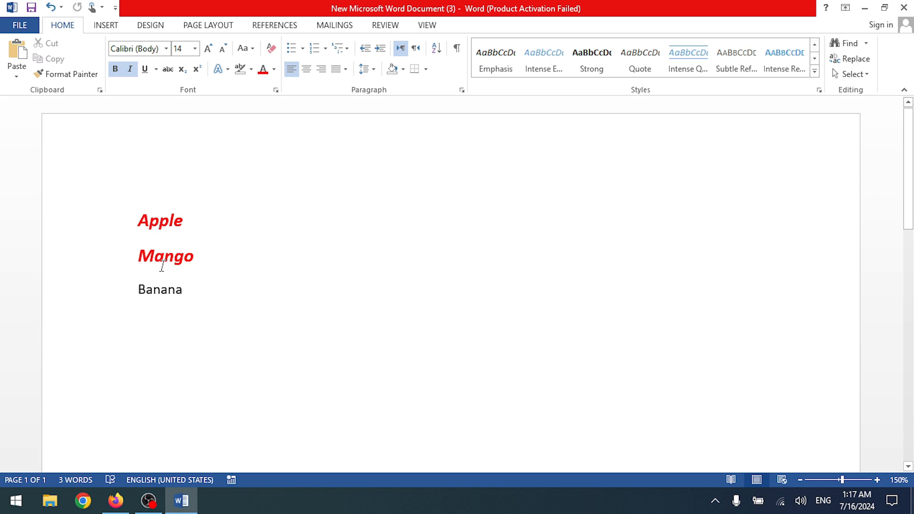
{"action": "left_click", "coordinate": [411, 205]}
{"action": "key", "text": "ctrl+z"}
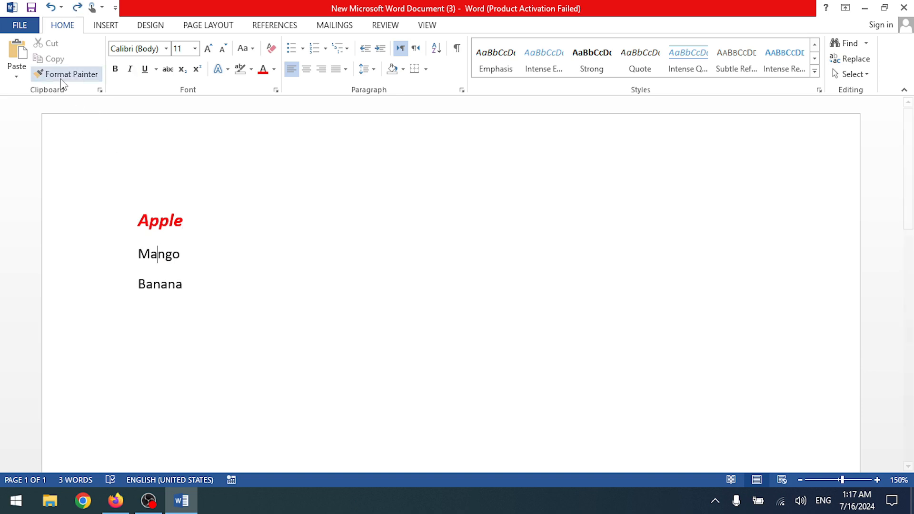
- Copy the formatting of "Apple" onto "Mango" and "Banana" with Format Painter
{"action": "left_click", "coordinate": [179, 219]}
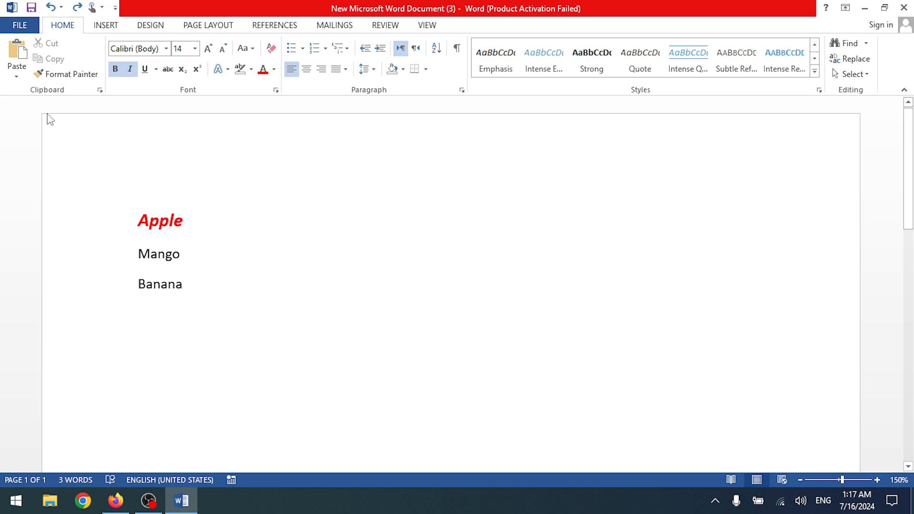
{"action": "left_click", "coordinate": [53, 75]}
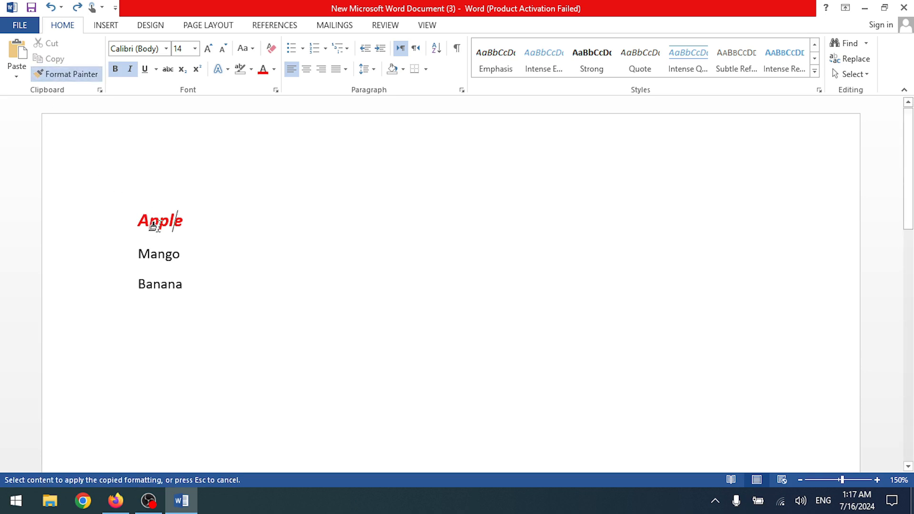
{"action": "left_click", "coordinate": [149, 257]}
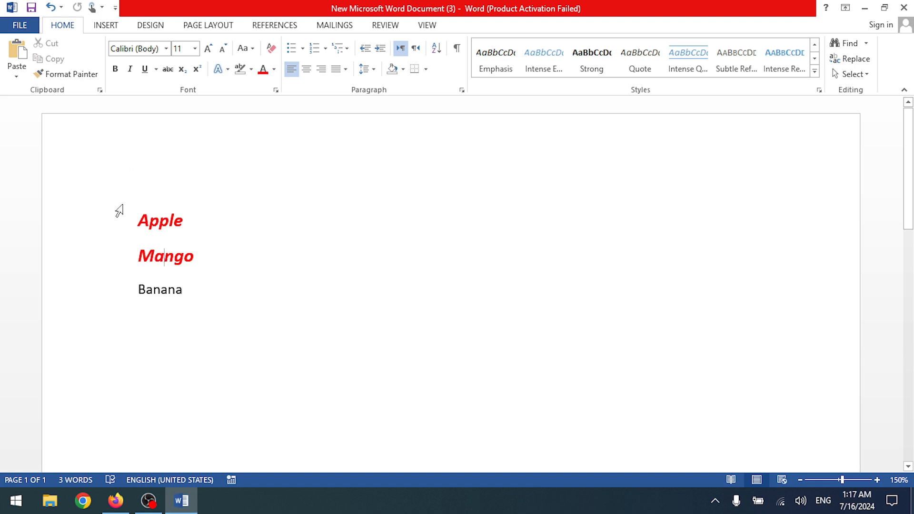
{"action": "left_click", "coordinate": [67, 74]}
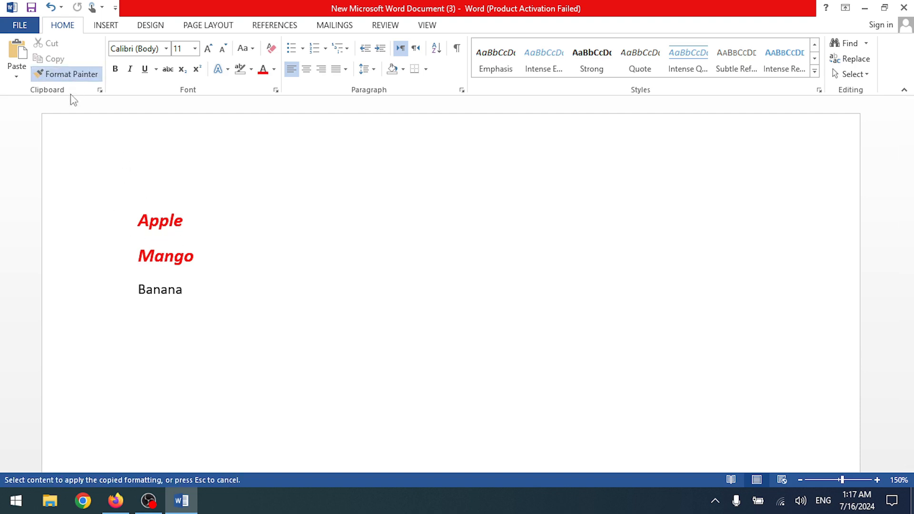
{"action": "left_click", "coordinate": [157, 289]}
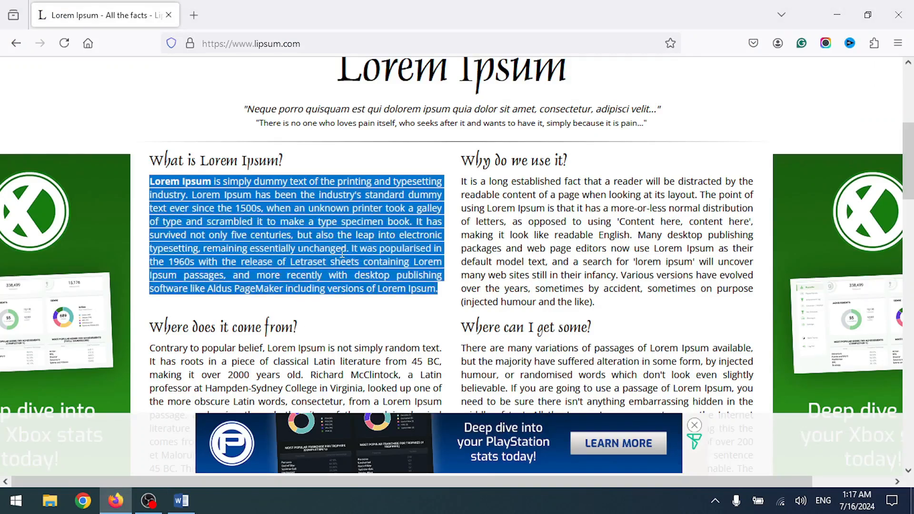
- Switch back to Word and replace the three fruit lines with the "What is Lorem Ipsum?" paragraph from the web page
{"action": "left_click", "coordinate": [181, 500]}
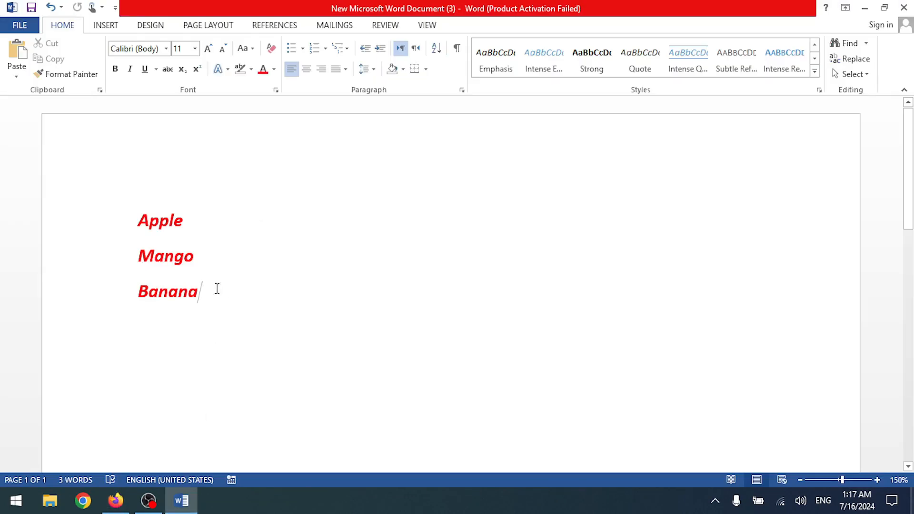
{"action": "left_click_drag", "start_coordinate": [216, 288], "coordinate": [131, 193]}
{"action": "type", "text": "Lorem Ipsum is simply dummy text of the printing and typesetting industry. Lorem Ipsum has been the industry's standard dummy text ever since the 1500s, when an unknown printer took a galley of type and scrambled it to make a type specimen book. It has survived not only five centuries, but also the leap into electronic typesetting, remaining essentially unchanged. It was popularised in the 1960s with the release of Letraset sheets containing Lorem Ipsum passages, and more recently with desktop publishing software like Aldus PageMaker including versions of Lorem Ipsum."}
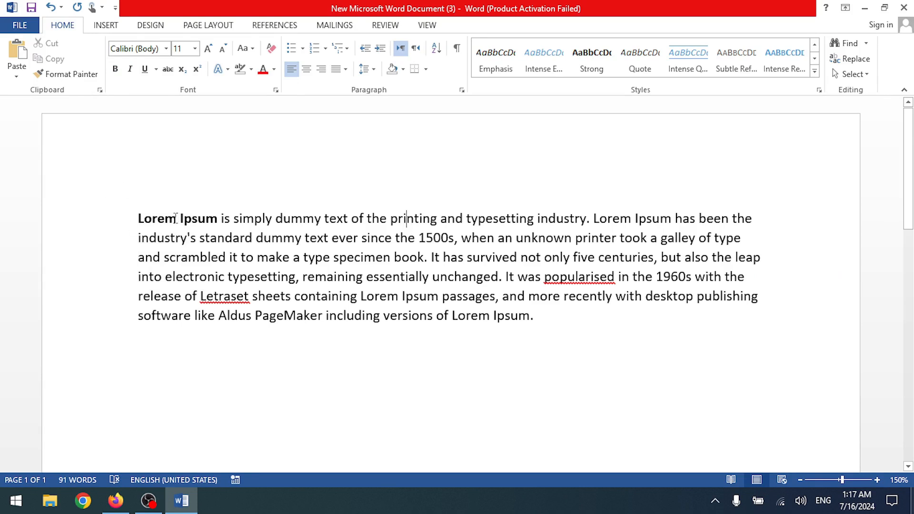
- Make the paragraph's opening words "Lorem Ipsum is simply dummy" entirely bold and italic
{"action": "left_click_drag", "start_coordinate": [140, 218], "coordinate": [324, 219]}
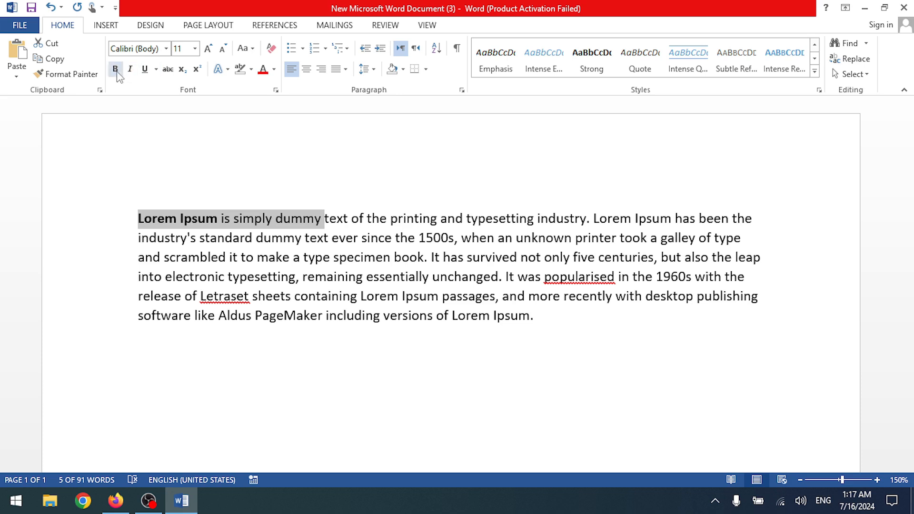
{"action": "left_click", "coordinate": [130, 69]}
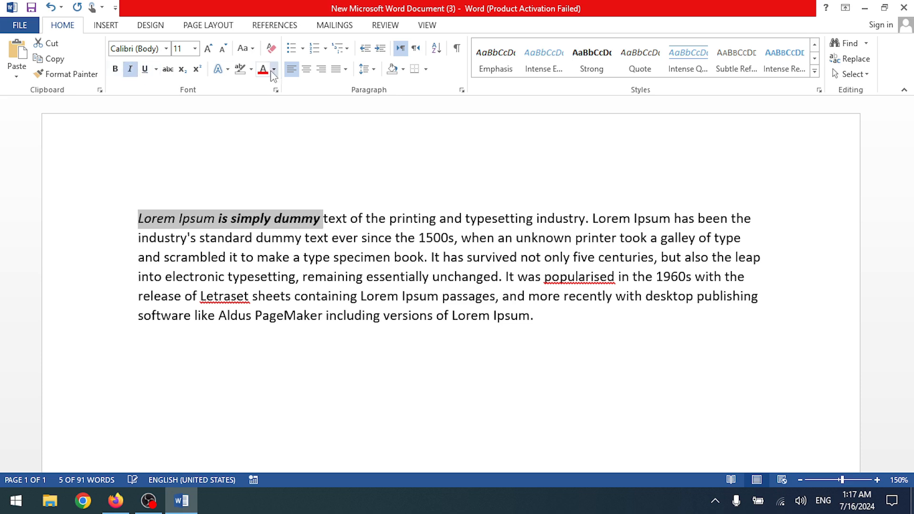
{"action": "left_click", "coordinate": [115, 69]}
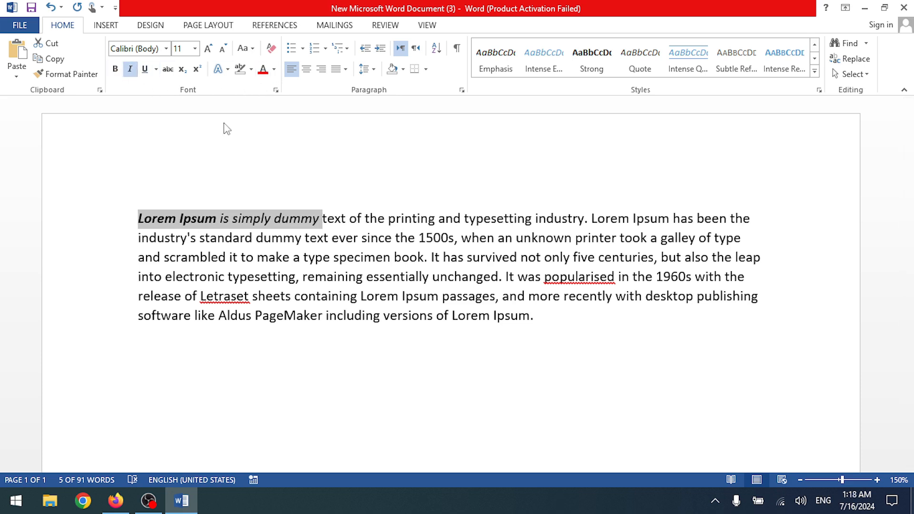
{"action": "left_click", "coordinate": [116, 70]}
{"action": "left_click", "coordinate": [117, 70]}
{"action": "left_click", "coordinate": [233, 237]}
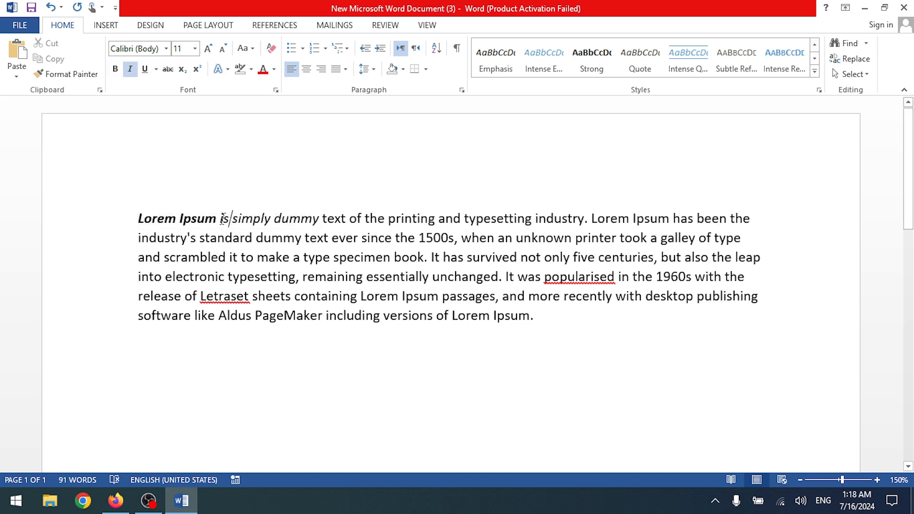
{"action": "left_click_drag", "start_coordinate": [221, 219], "coordinate": [322, 219]}
{"action": "left_click", "coordinate": [115, 70]}
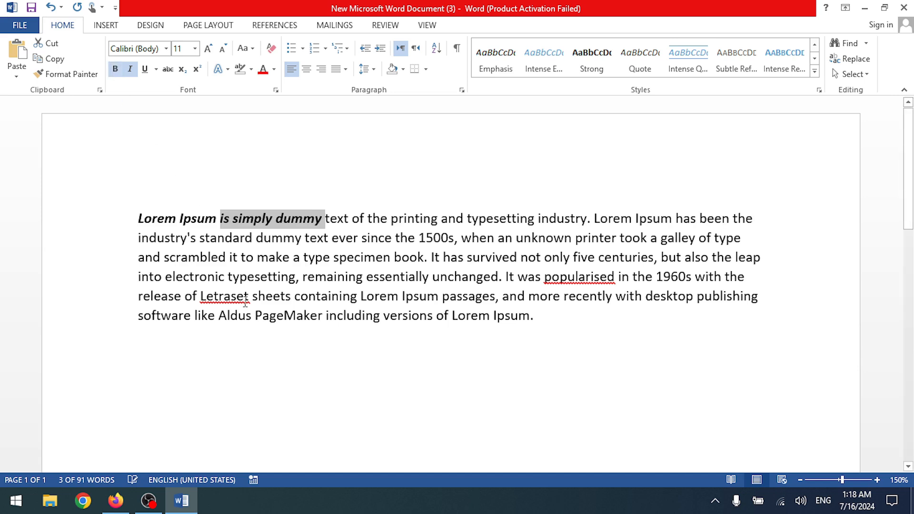
- Color the opening words "Lorem Ipsum is simply dummy" red
{"action": "left_click", "coordinate": [245, 296]}
{"action": "left_click_drag", "start_coordinate": [139, 215], "coordinate": [325, 219]}
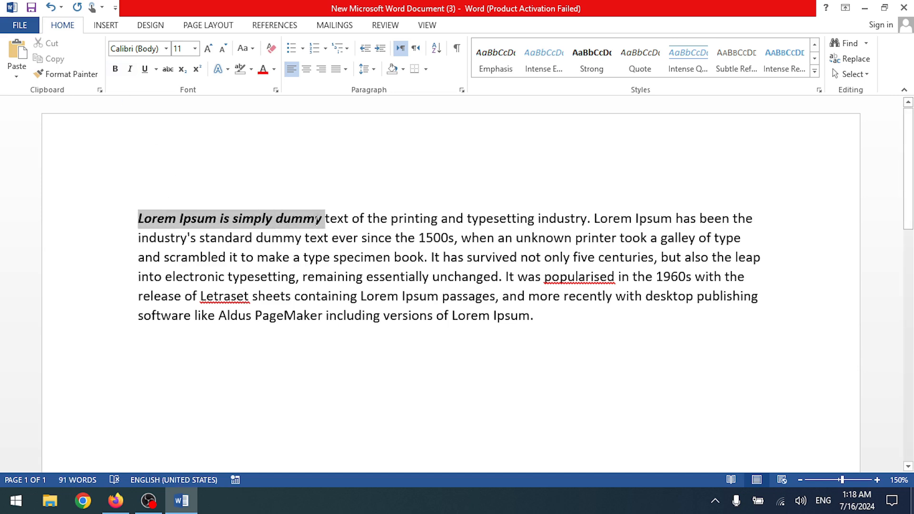
{"action": "left_click", "coordinate": [263, 71]}
{"action": "left_click", "coordinate": [265, 296]}
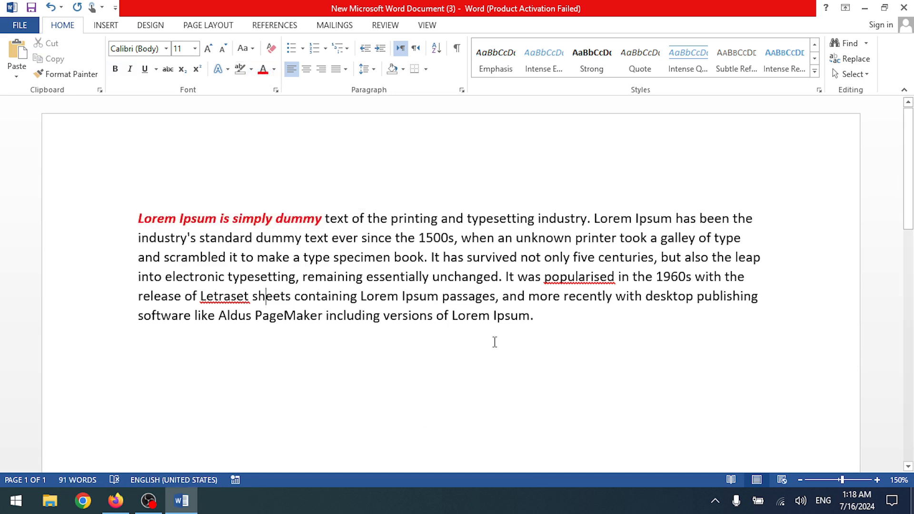
- Try applying the opening phrase's formatting to the single word "popularised" with Format Painter and undo it
{"action": "left_click", "coordinate": [295, 218]}
{"action": "left_click", "coordinate": [71, 74]}
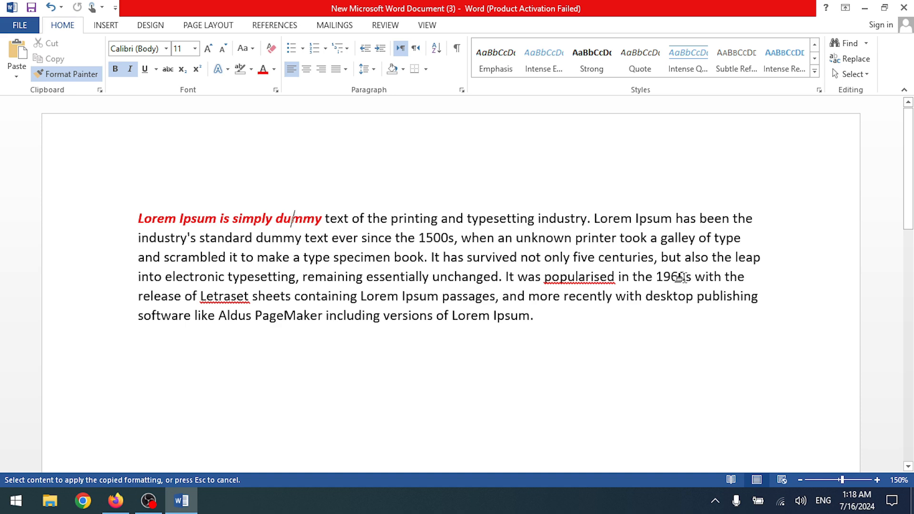
{"action": "left_click", "coordinate": [566, 278]}
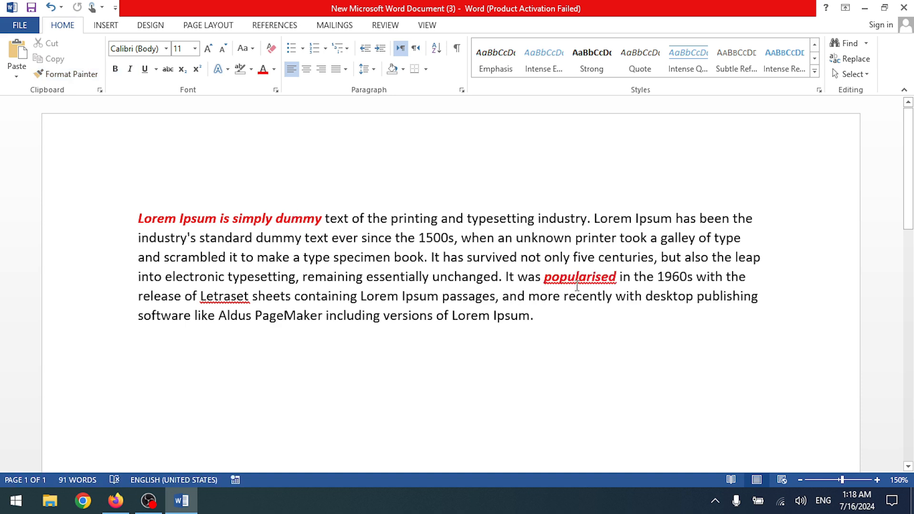
{"action": "left_click_drag", "start_coordinate": [499, 277], "coordinate": [695, 277]}
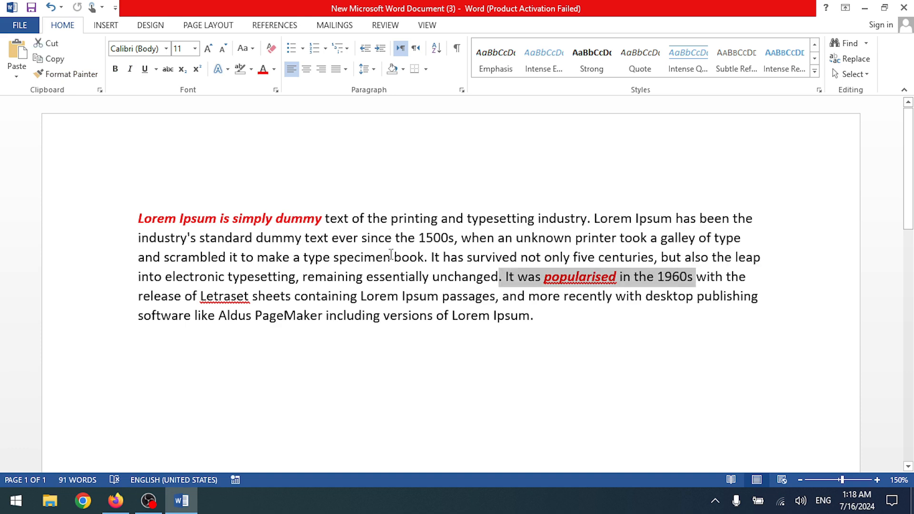
{"action": "key", "text": "ctrl+z"}
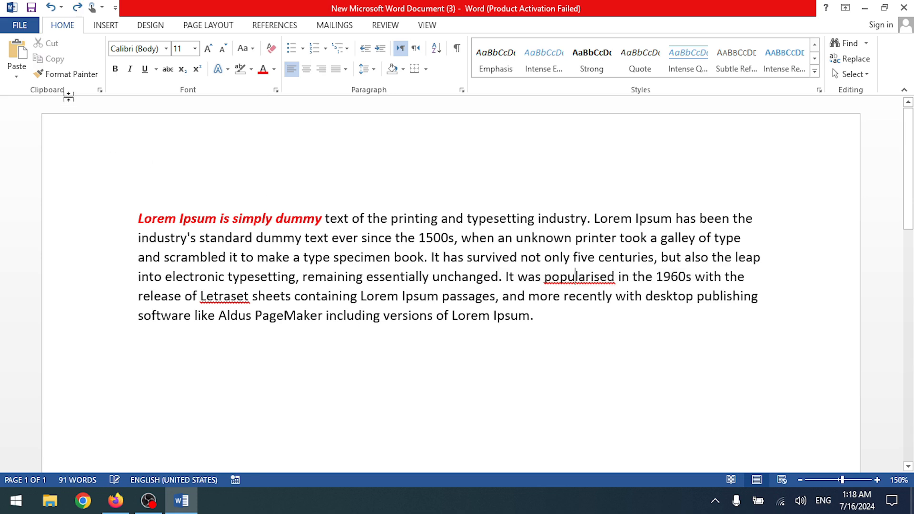
- Copy the opening phrase's formatting onto "It was popularised in the 1960s with the" with Format Painter
{"action": "left_click", "coordinate": [179, 210]}
{"action": "left_click", "coordinate": [93, 75]}
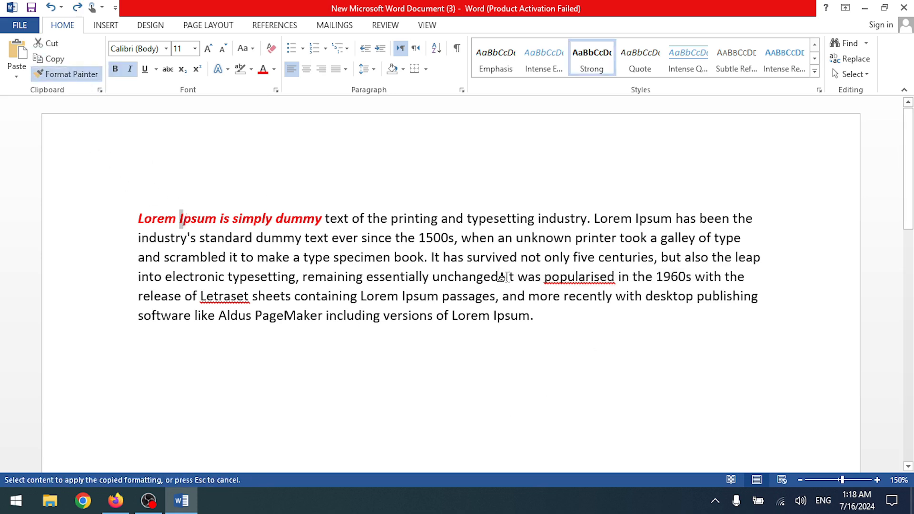
{"action": "left_click_drag", "start_coordinate": [506, 277], "coordinate": [735, 276]}
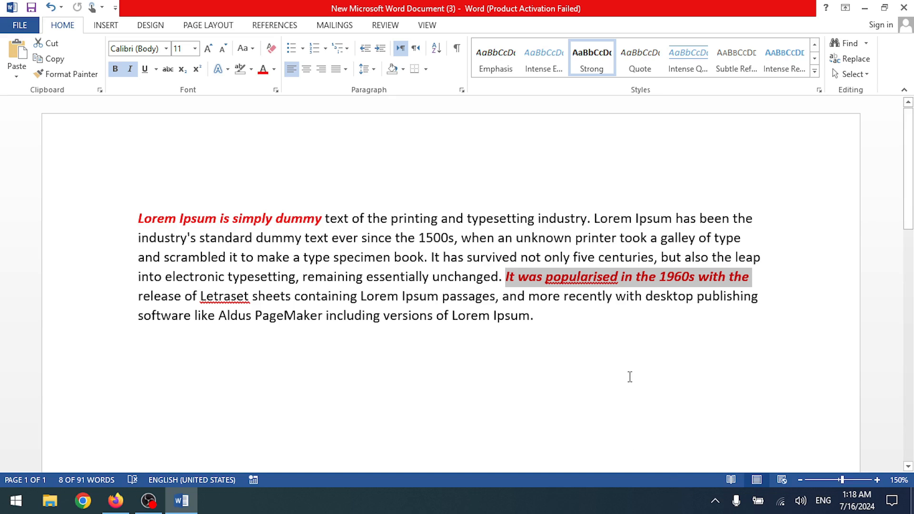
{"action": "left_click", "coordinate": [569, 318]}
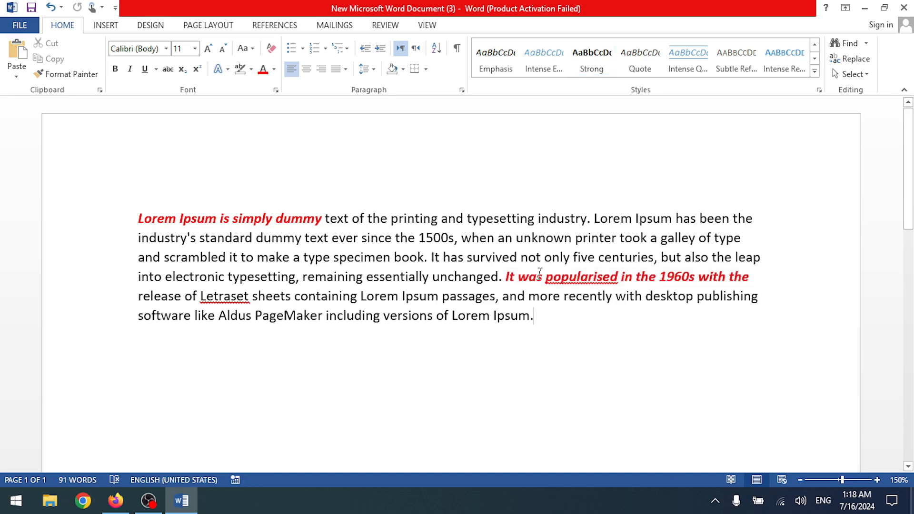
{"action": "left_click", "coordinate": [219, 212]}
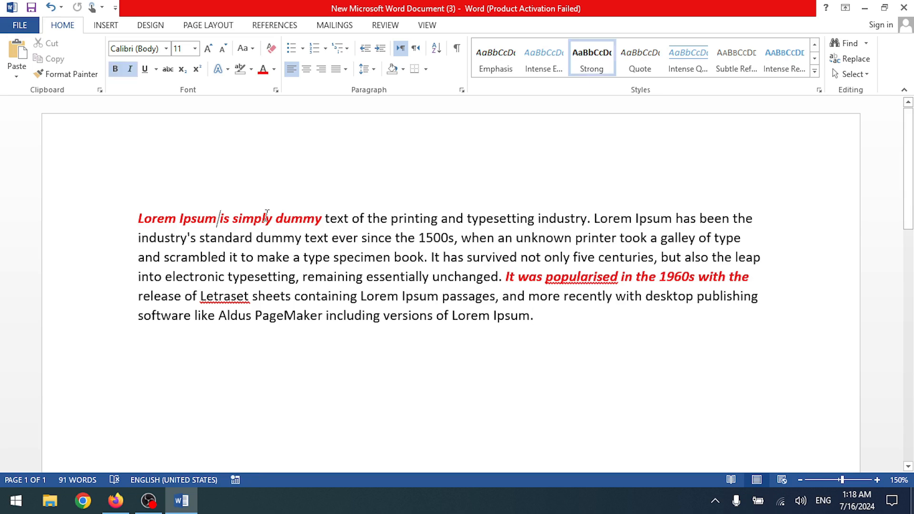
{"action": "left_click", "coordinate": [17, 77]}
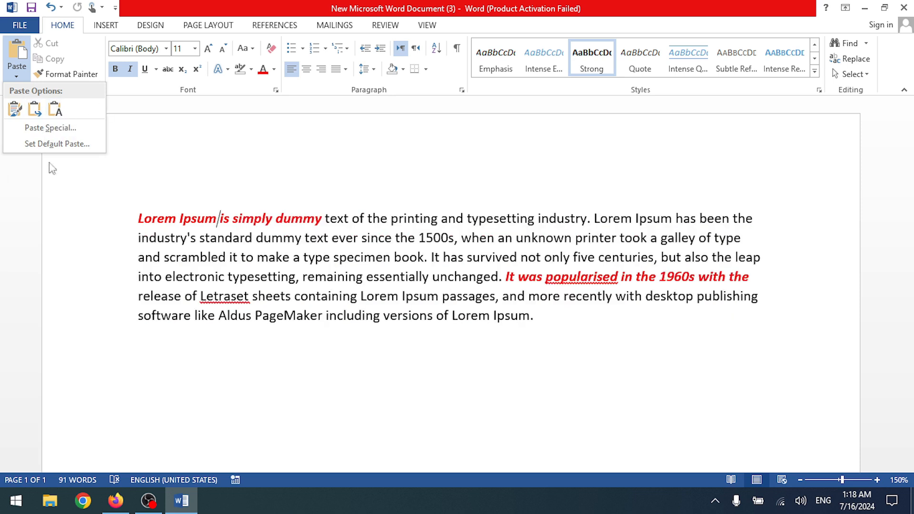
{"action": "left_click", "coordinate": [63, 163]}
{"action": "scroll", "coordinate": [257, 405], "scroll_direction": "down", "scroll_amount": 10}
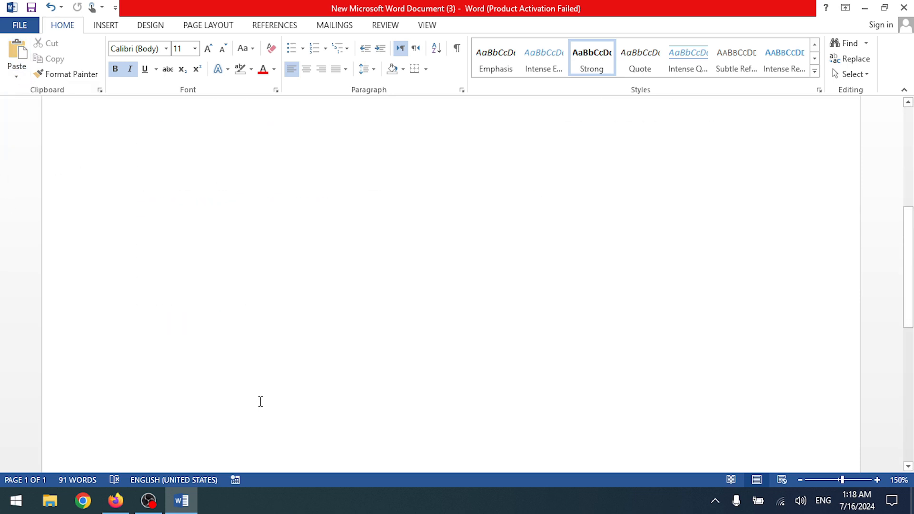
{"action": "scroll", "coordinate": [261, 398], "scroll_direction": "up", "scroll_amount": 10}
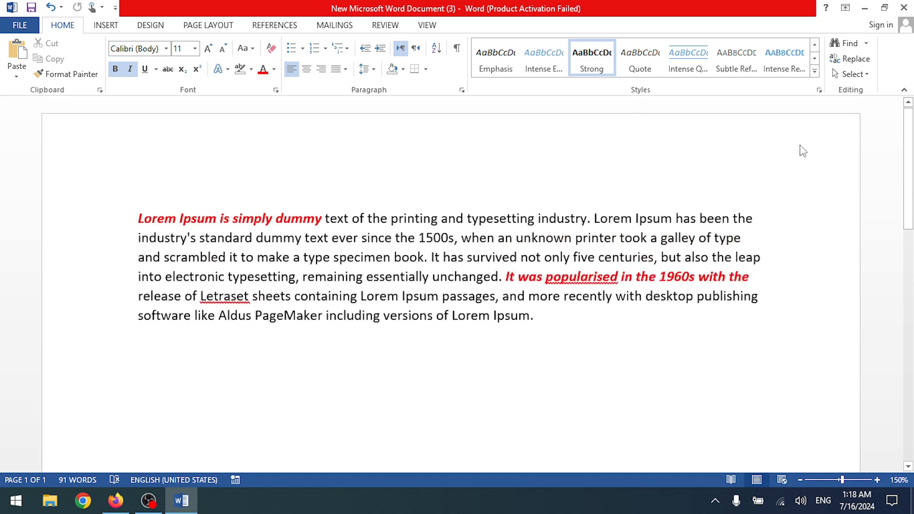